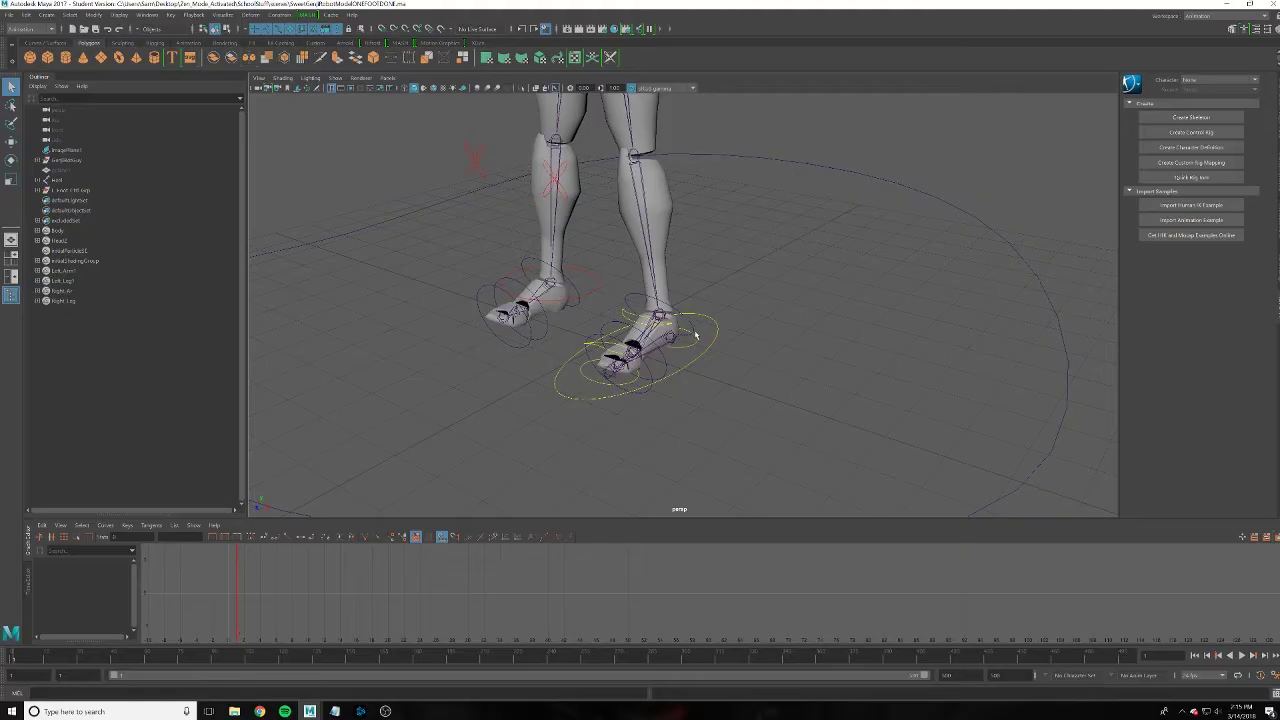
# Frame the feet and roll the left foot up on its heel control
pyautogui.keyDown('alt'); pyautogui.moveTo(715, 345); pyautogui.dragTo(771, 343); pyautogui.keyUp('alt')
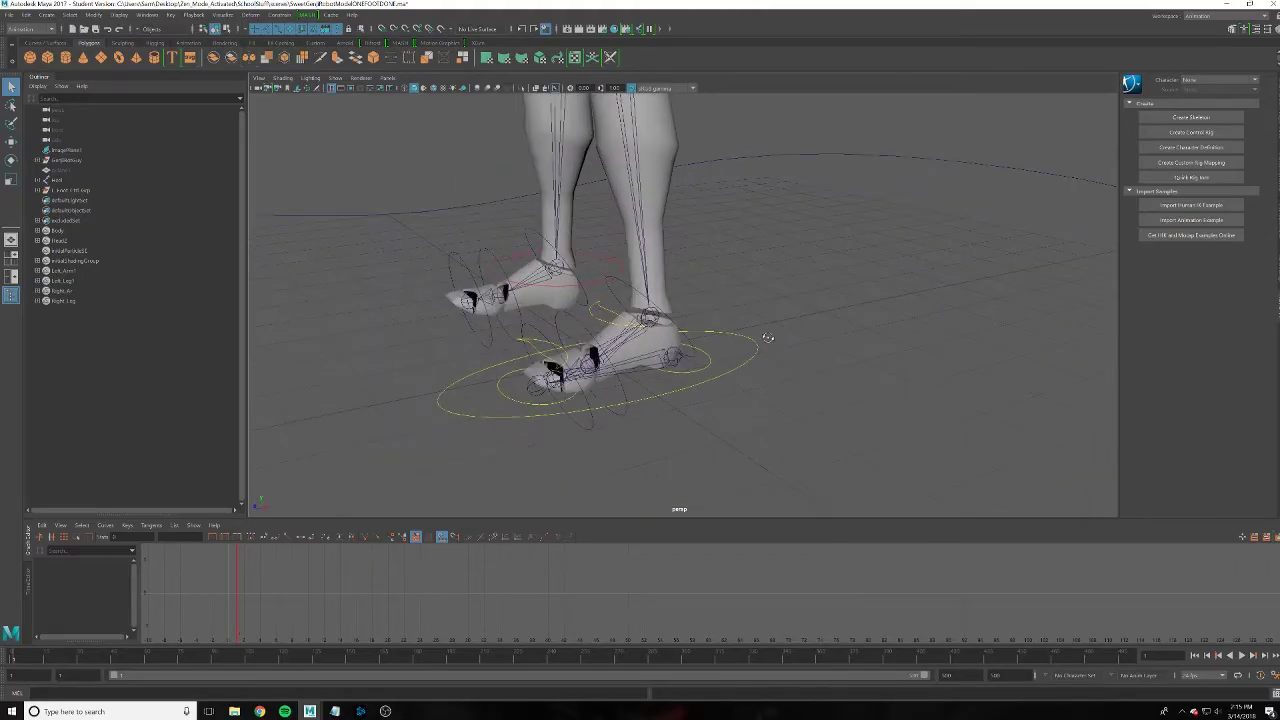
pyautogui.keyDown('alt'); pyautogui.moveTo(771, 343); pyautogui.dragTo(838, 379, button='middle'); pyautogui.keyUp('alt')
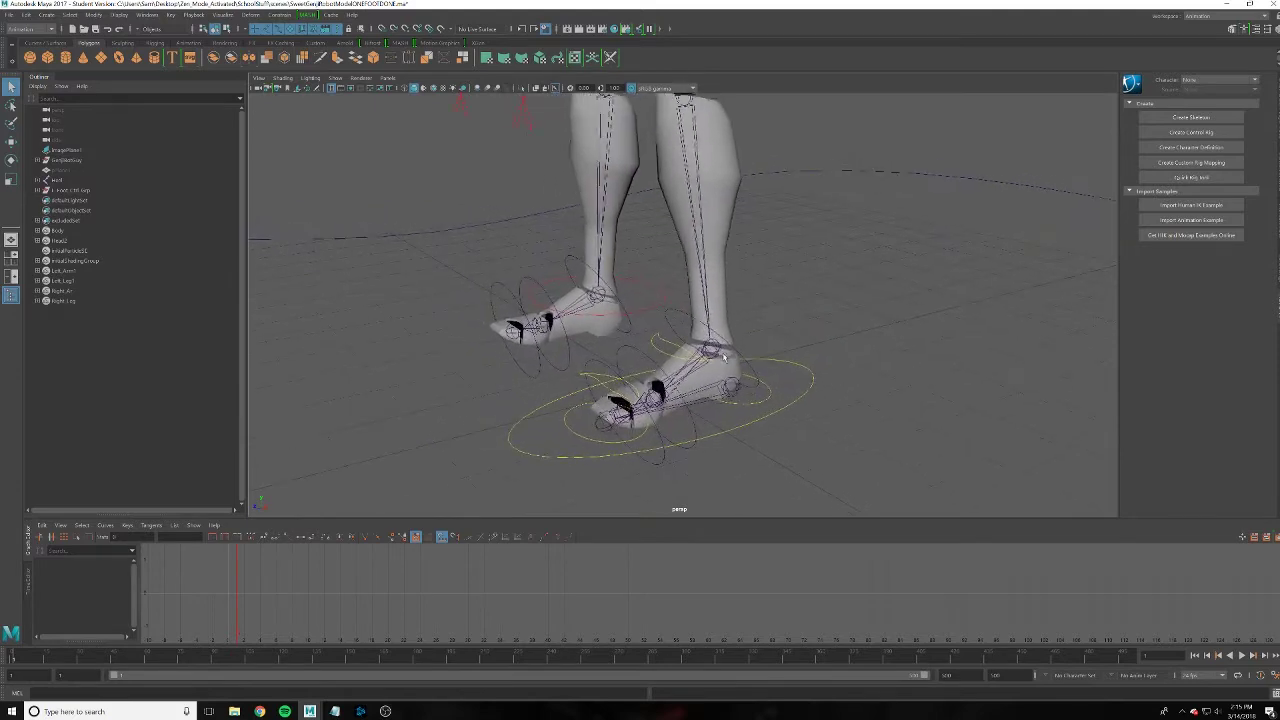
pyautogui.moveTo(748, 387)
pyautogui.keyDown('alt'); pyautogui.mouseDown()
pyautogui.moveTo(604, 357)
pyautogui.moveTo(1010, 411)
pyautogui.mouseUp(); pyautogui.keyUp('alt')
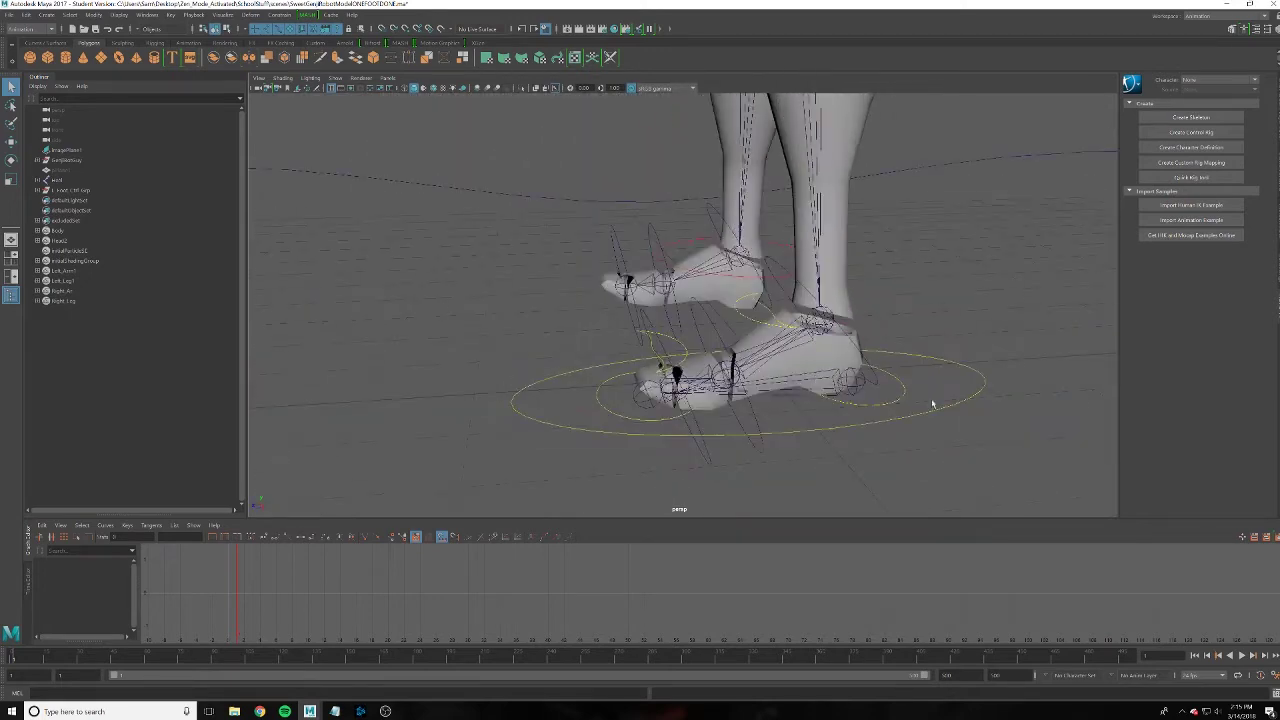
pyautogui.click(1003, 411)
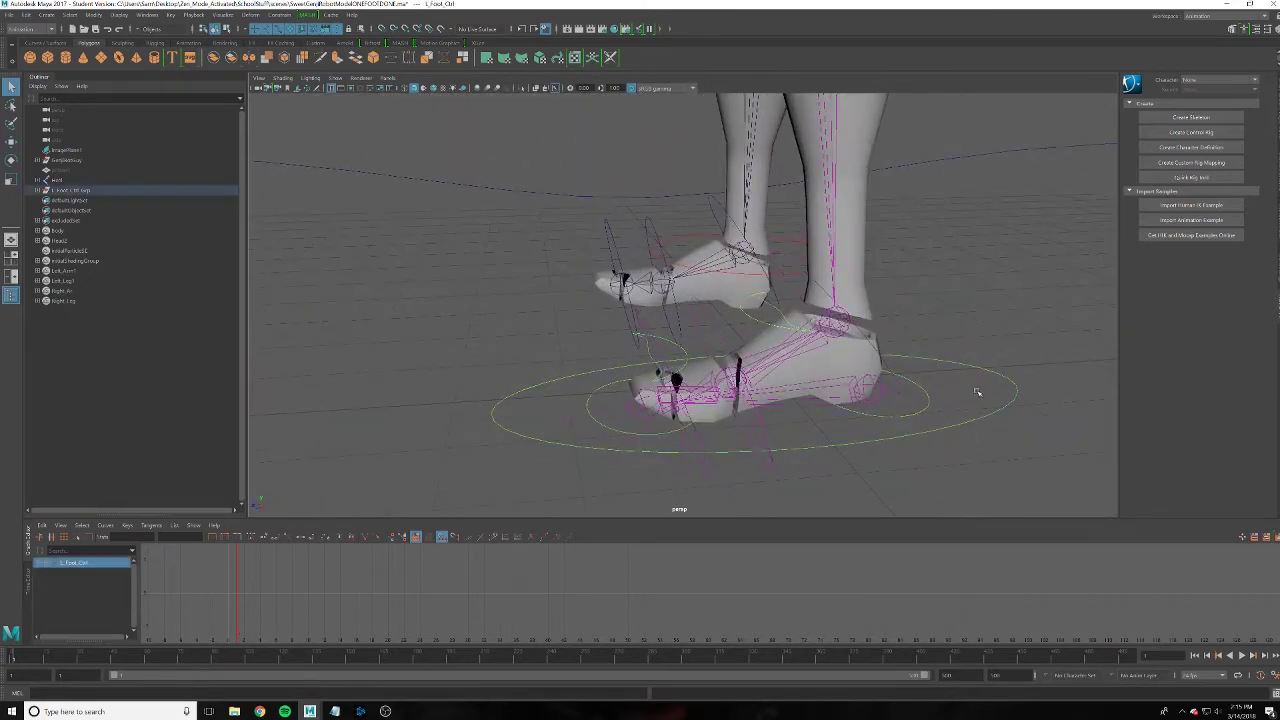
pyautogui.press('w')
pyautogui.moveTo(756, 379)
pyautogui.keyDown('alt'); pyautogui.mouseDown()
pyautogui.moveTo(579, 190)
pyautogui.moveTo(497, 375)
pyautogui.moveTo(803, 277)
pyautogui.moveTo(943, 443)
pyautogui.moveTo(951, 506)
pyautogui.moveTo(914, 251)
pyautogui.moveTo(587, 316)
pyautogui.moveTo(731, 214)
pyautogui.moveTo(689, 357)
pyautogui.mouseUp(); pyautogui.keyUp('alt')
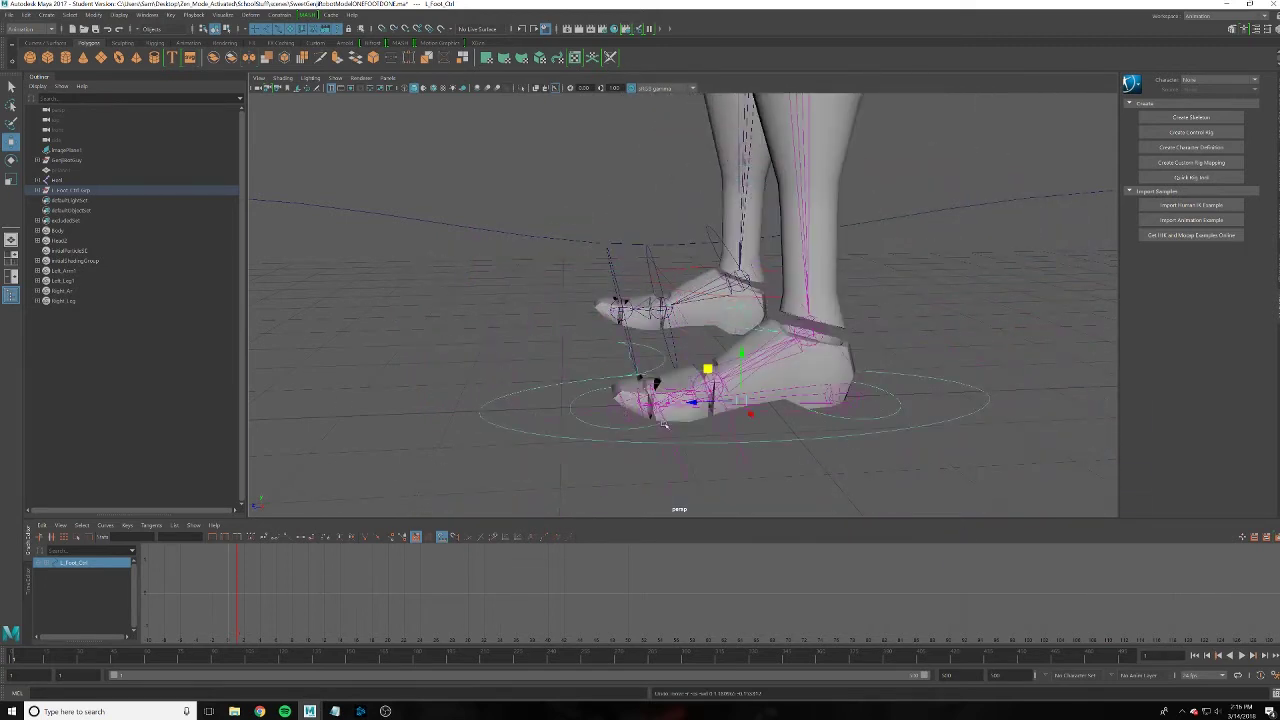
pyautogui.click(886, 418)
pyautogui.press('e')
pyautogui.moveTo(820, 364)
pyautogui.mouseDown()
pyautogui.moveTo(851, 354)
pyautogui.moveTo(845, 378)
pyautogui.mouseUp()
# Test the toe and ball pivots, undo them, then roll the foot up on its ball
pyautogui.click(597, 412)
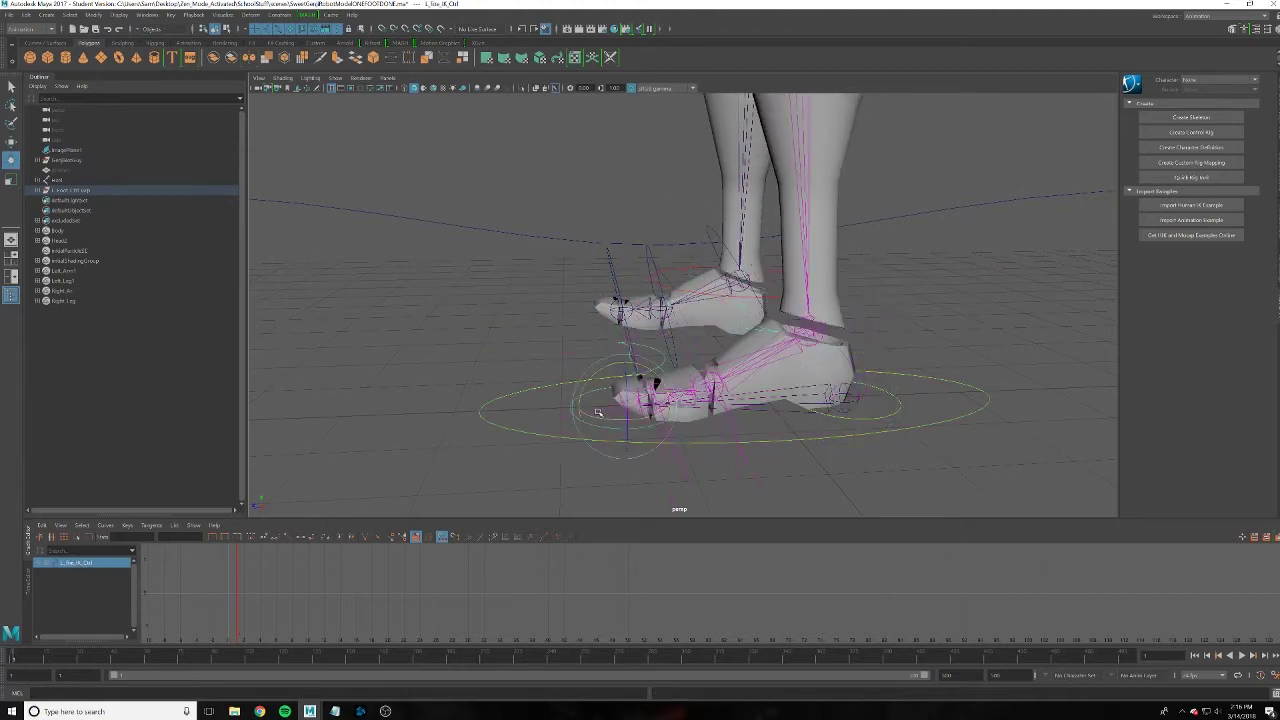
pyautogui.moveTo(597, 412)
pyautogui.mouseDown()
pyautogui.moveTo(596, 391)
pyautogui.moveTo(596, 410)
pyautogui.mouseUp()
pyautogui.hotkey('ctrl', 'z')
pyautogui.click(691, 368)
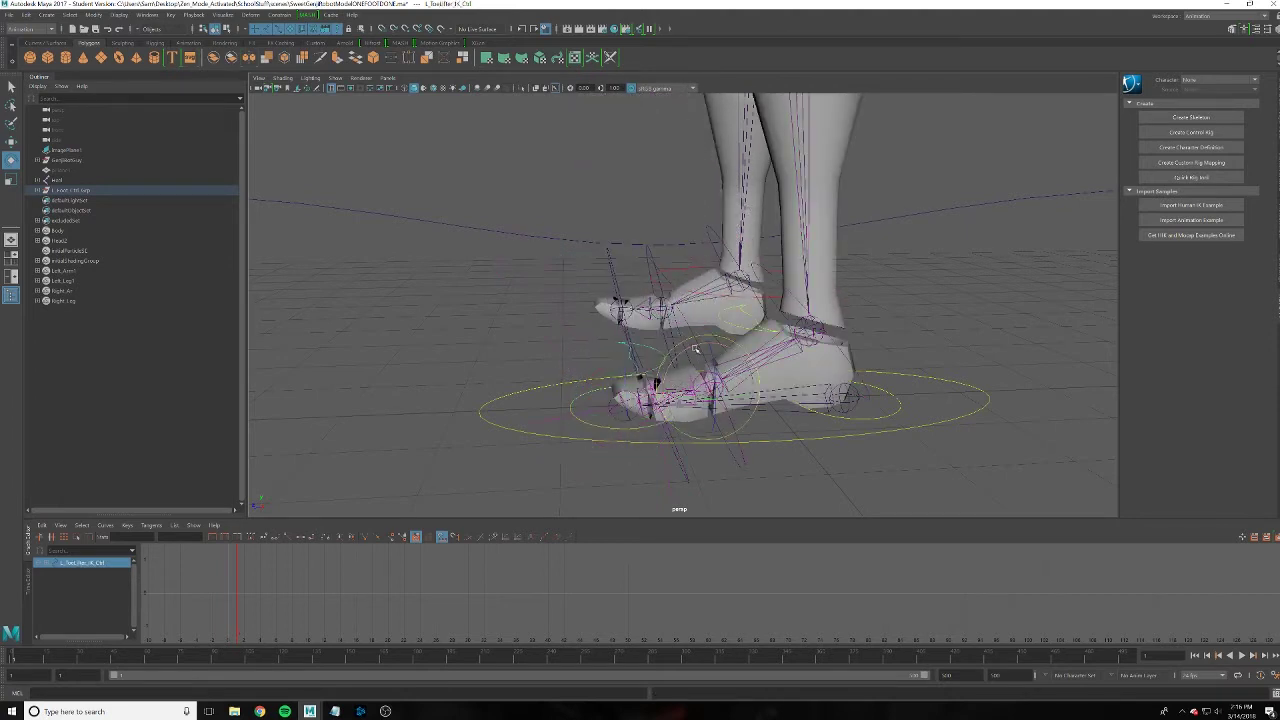
pyautogui.moveTo(662, 348); pyautogui.dragTo(744, 349)
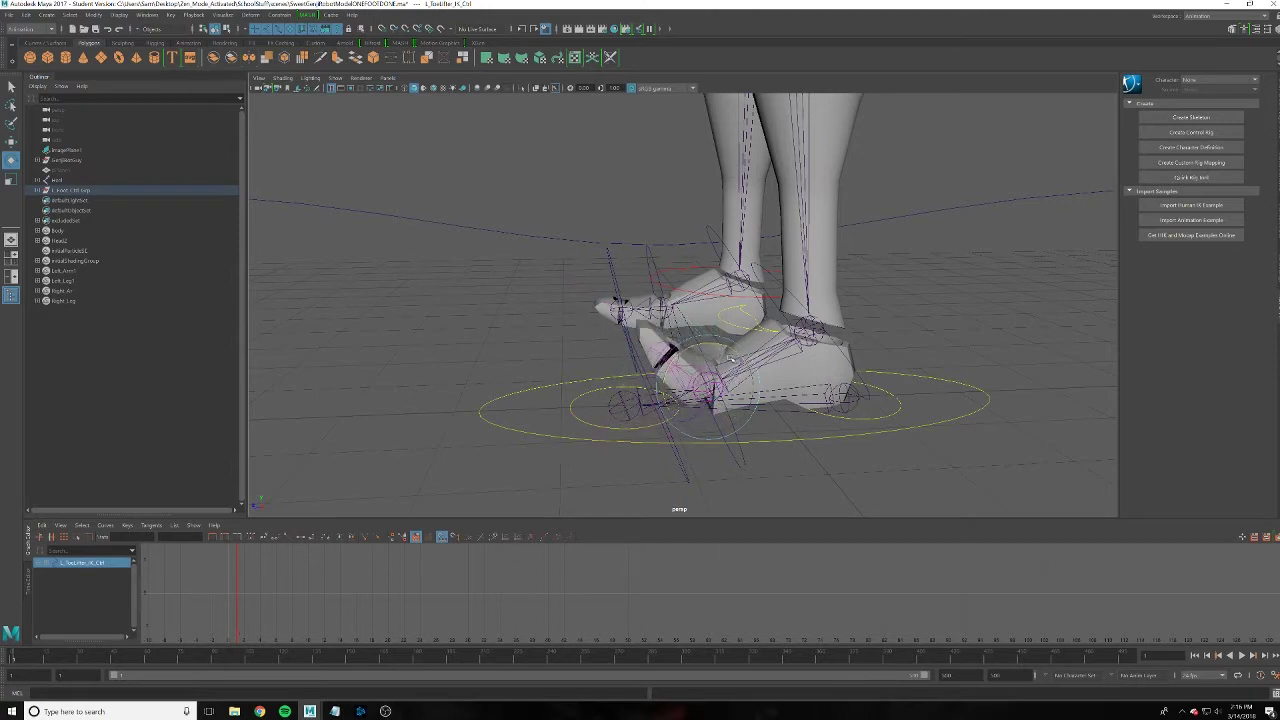
pyautogui.hotkey('ctrl', 'z')
pyautogui.hotkey('ctrl', 'z')
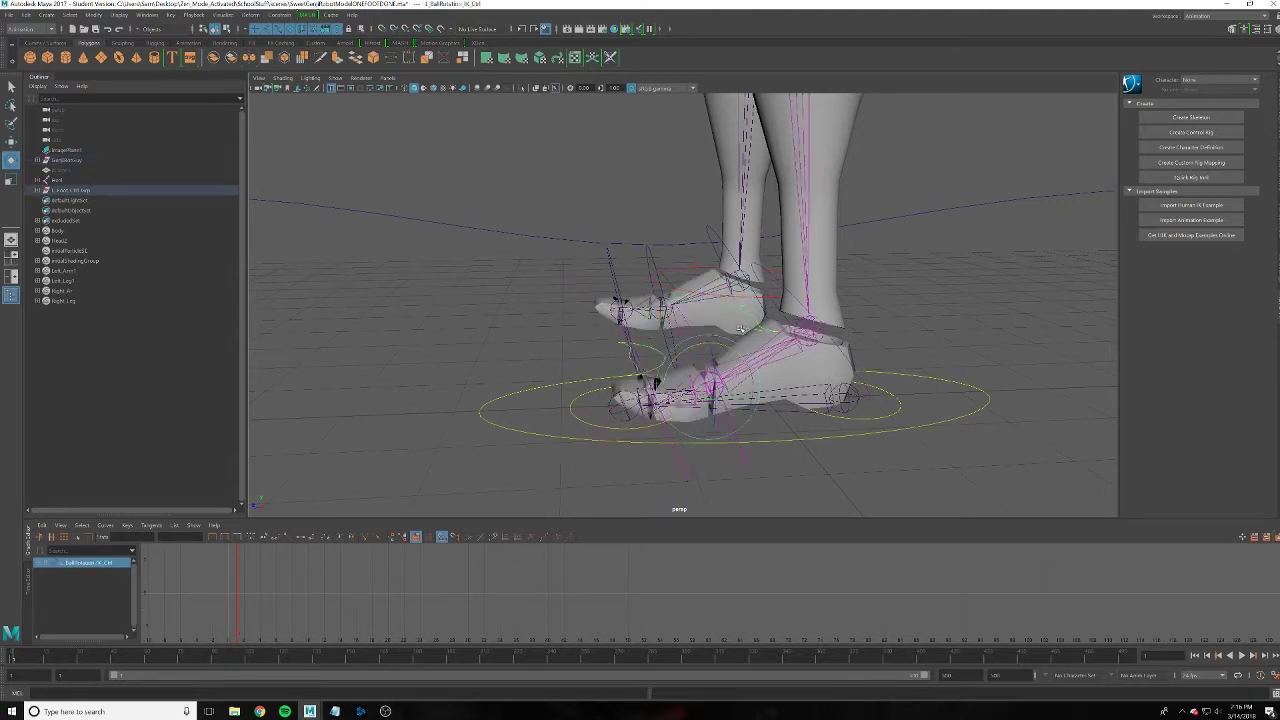
pyautogui.moveTo(700, 349)
pyautogui.mouseDown()
pyautogui.moveTo(668, 372)
pyautogui.moveTo(808, 394)
pyautogui.moveTo(821, 372)
pyautogui.mouseUp()
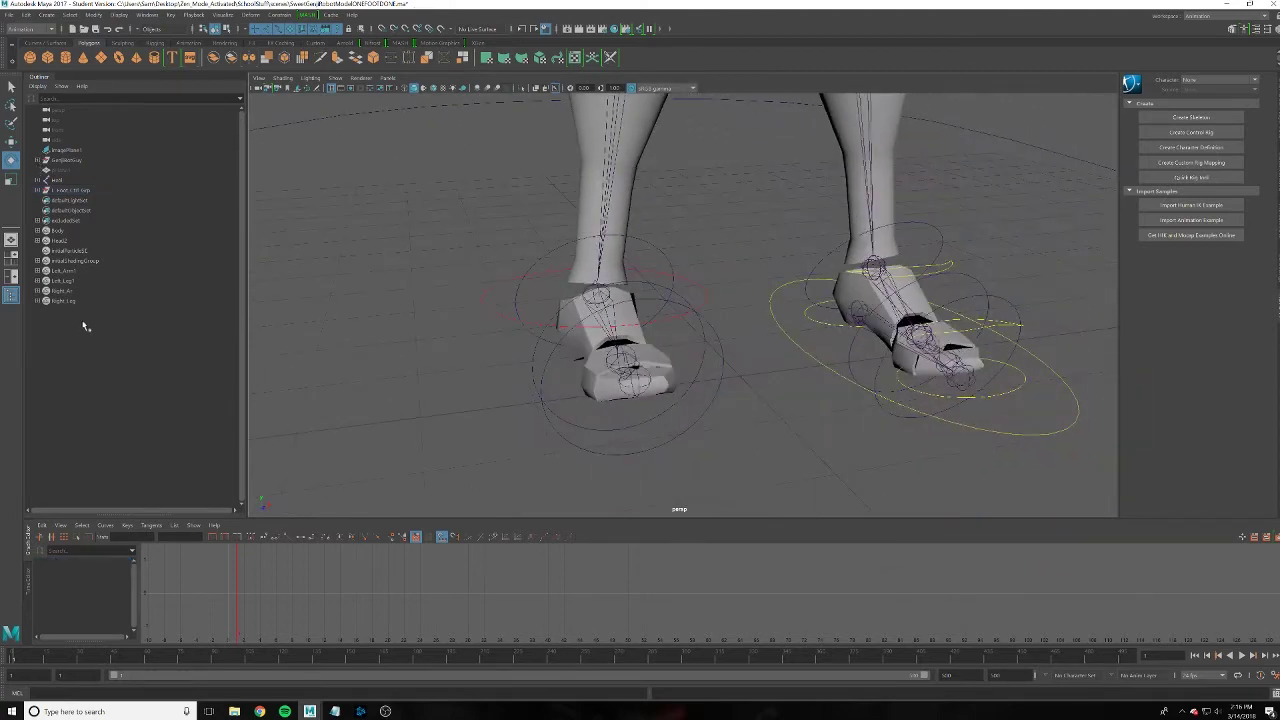
# List all scene objects in the Outliner and move the left IK foot chain below Heel
pyautogui.press('space')
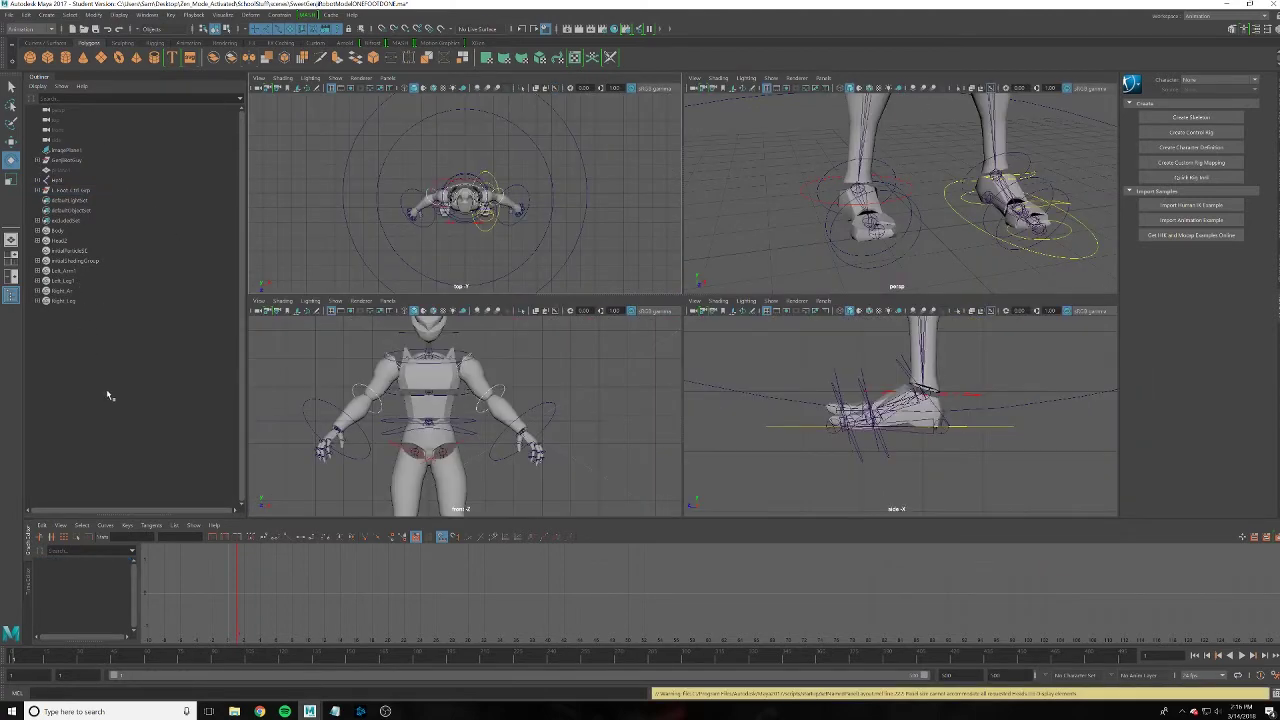
pyautogui.press('space')
pyautogui.rightClick(96, 404)
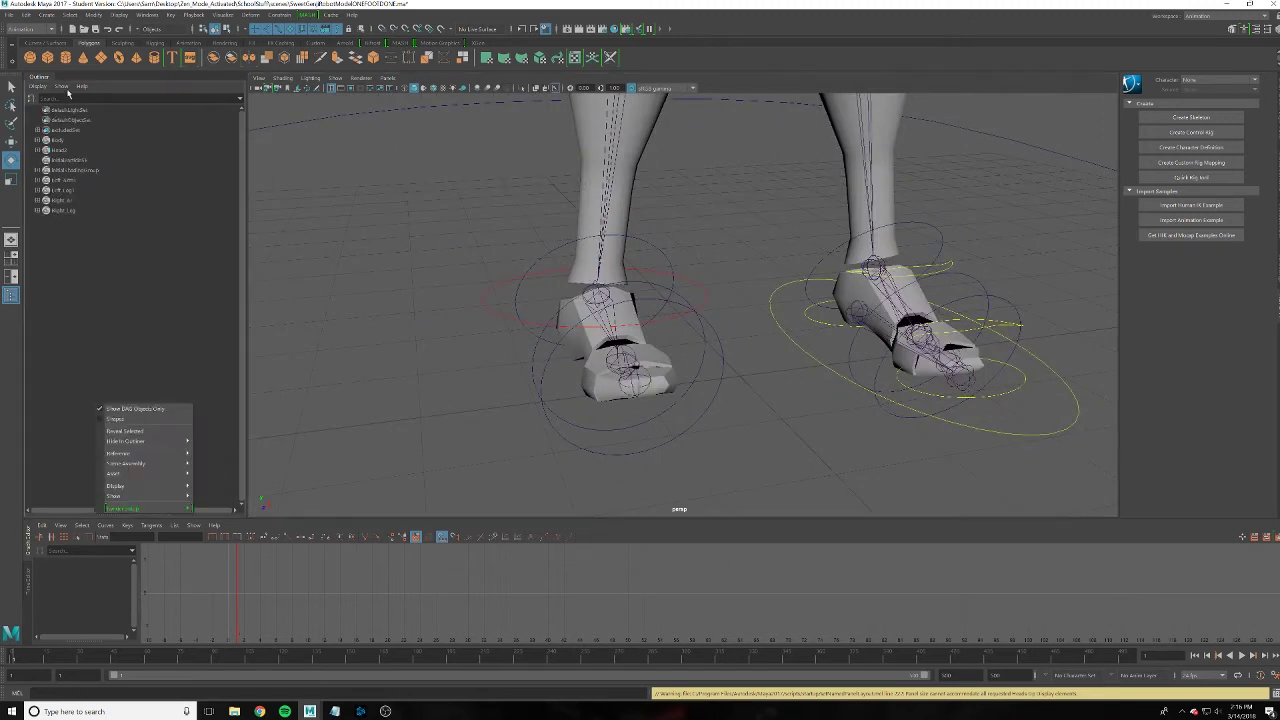
pyautogui.click(72, 103)
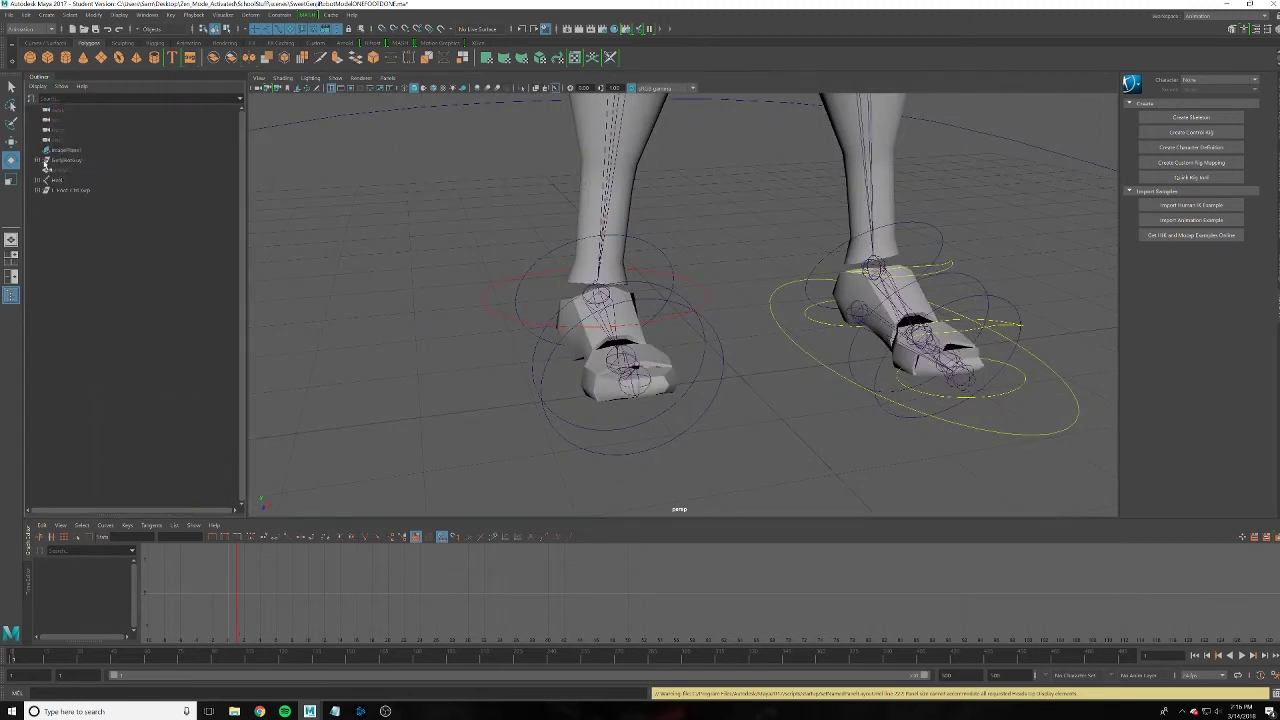
pyautogui.click(38, 161)
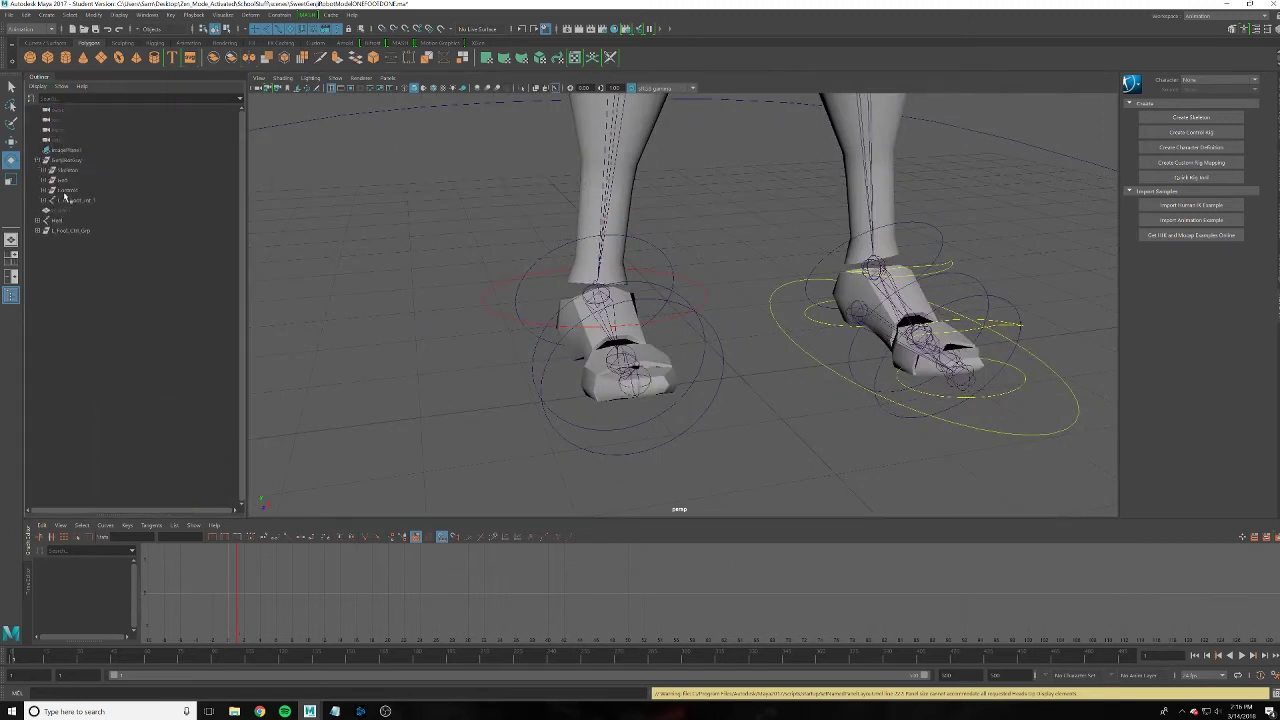
pyautogui.click(74, 200)
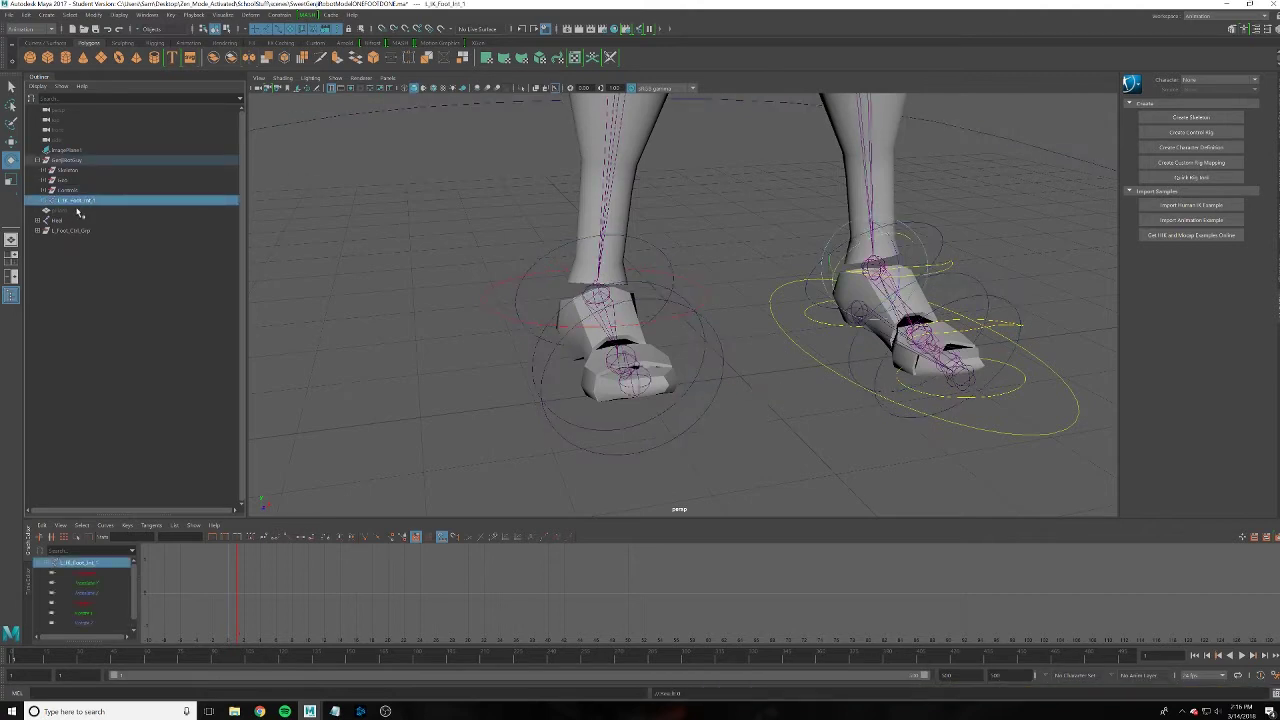
pyautogui.moveTo(72, 204); pyautogui.dragTo(66, 230, button='middle')
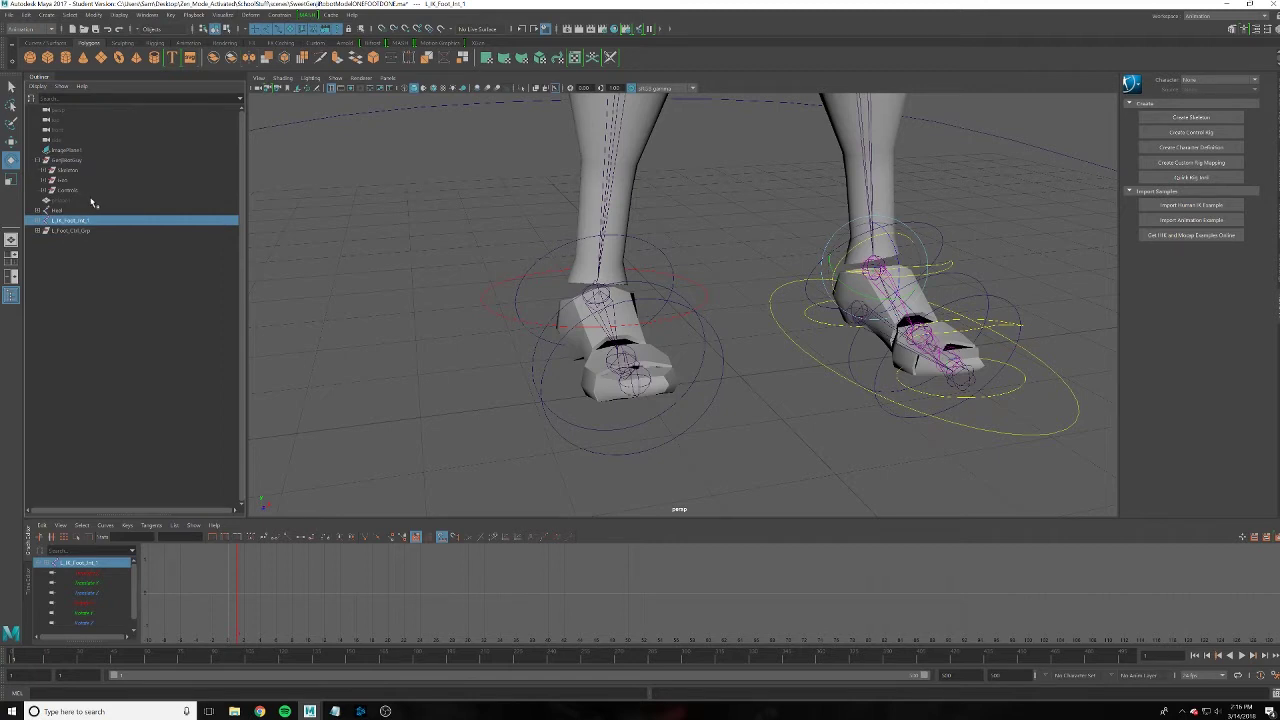
# Duplicate the right foot chain, move it out of Skeleton, and rename it R_Foot_IK_Jnt
pyautogui.click(619, 342)
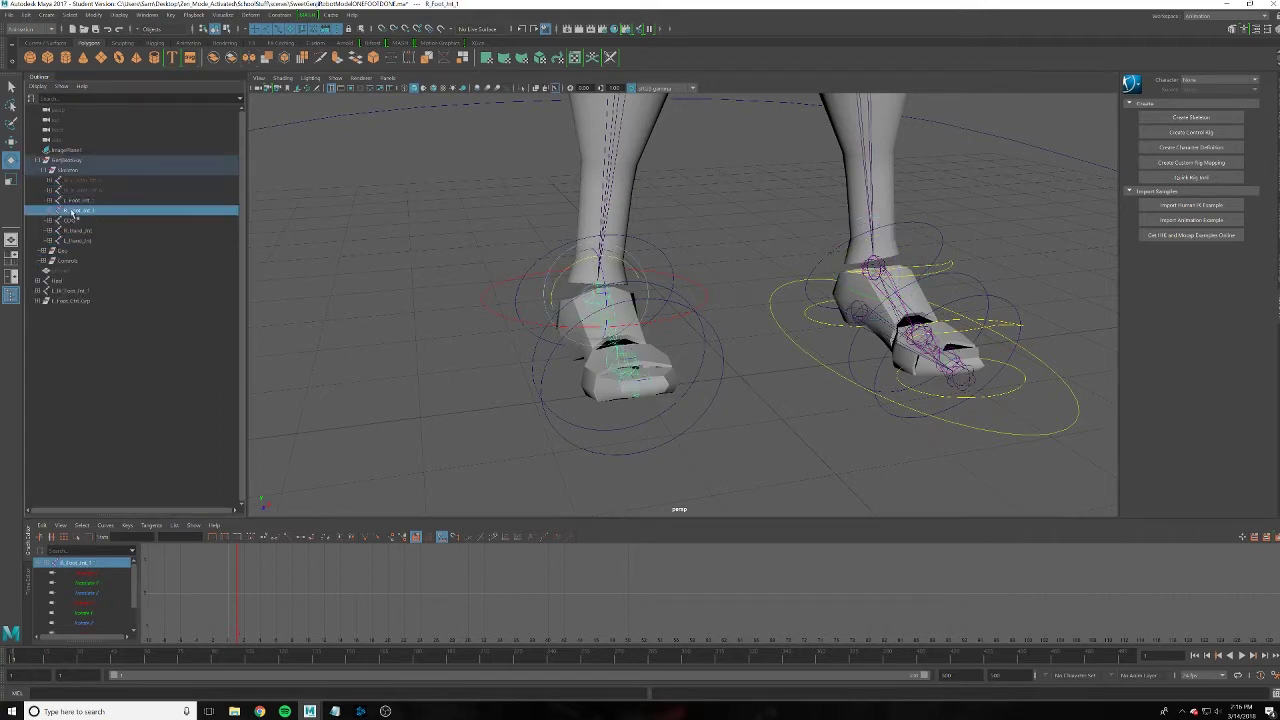
pyautogui.hotkey('ctrl', 'd')
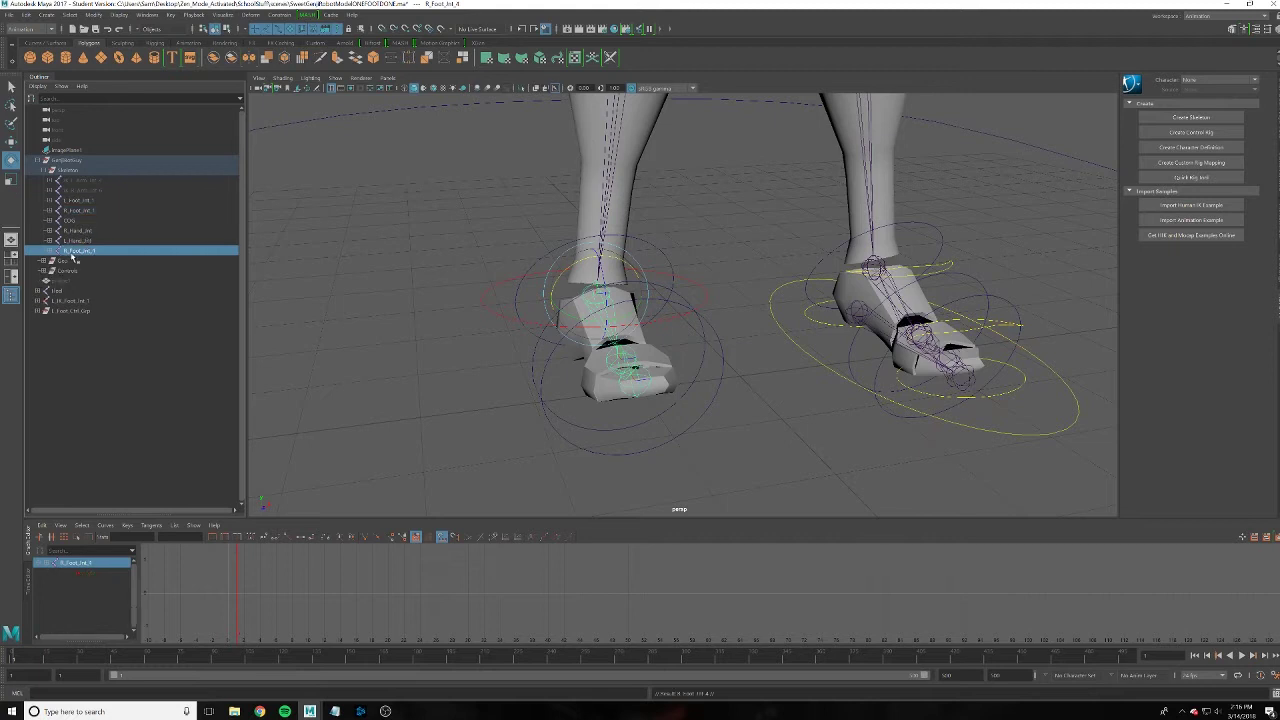
pyautogui.moveTo(73, 258); pyautogui.dragTo(73, 312, button='middle')
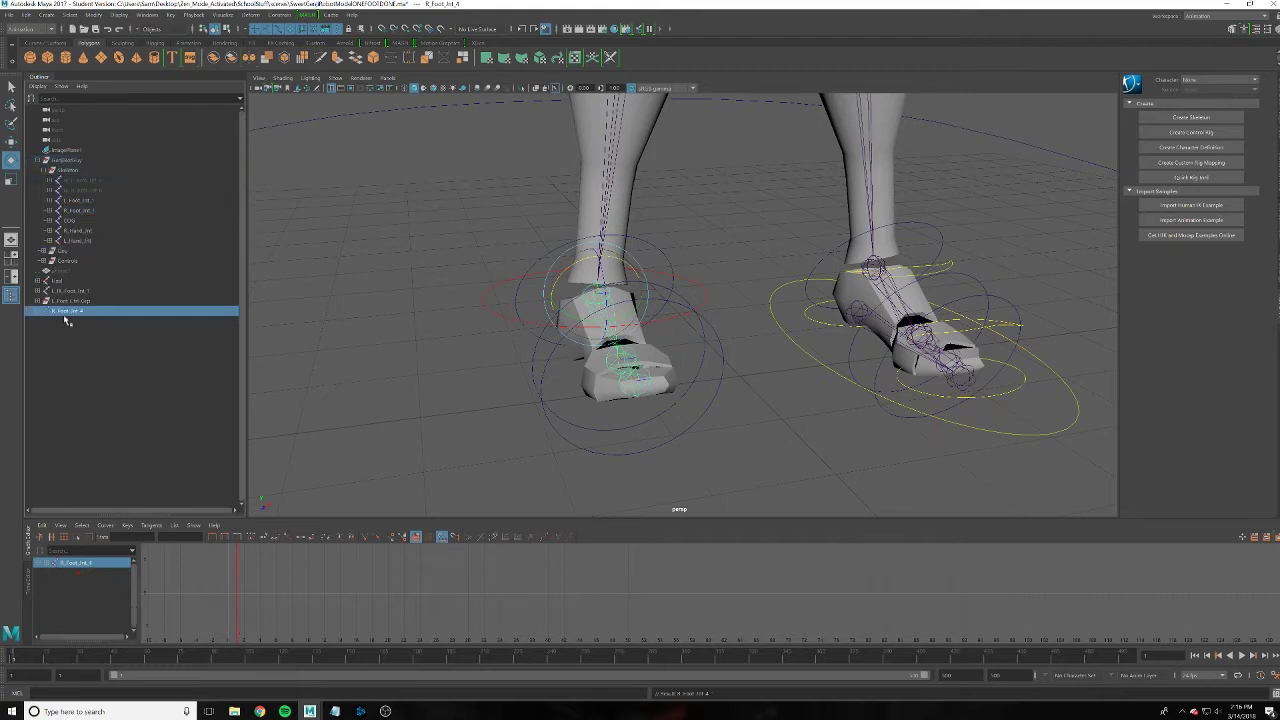
pyautogui.doubleClick(66, 313)
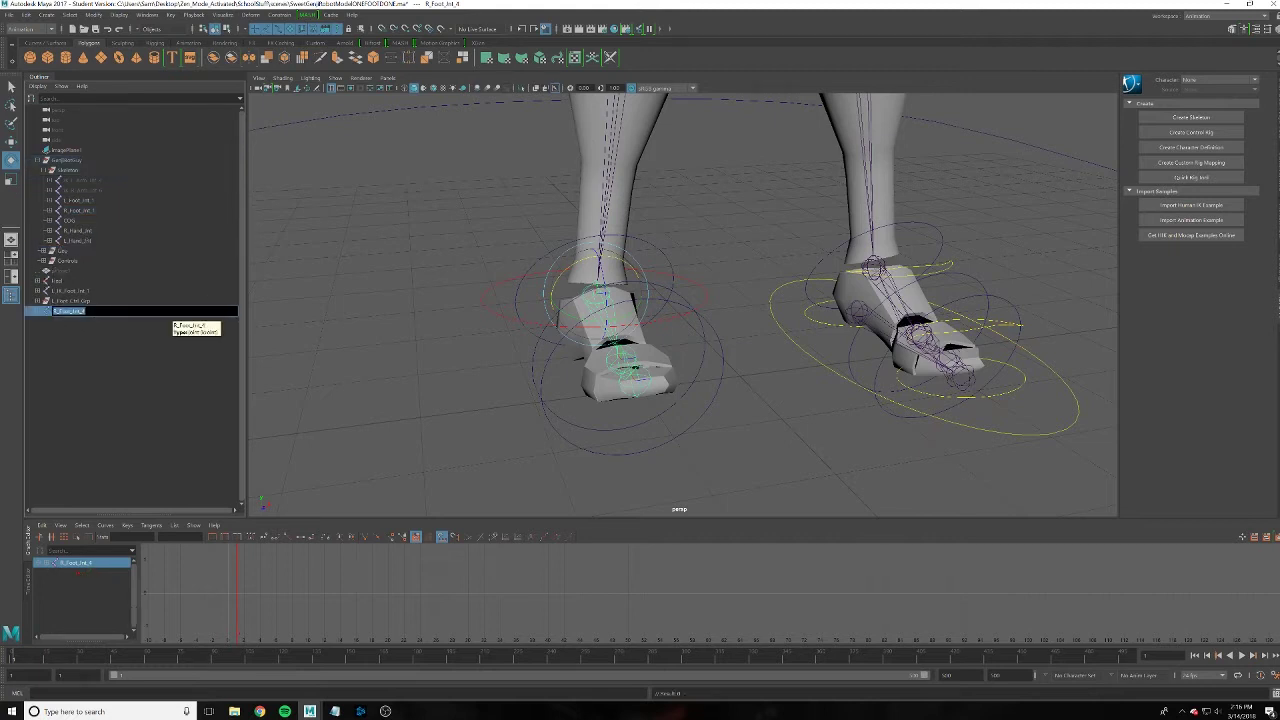
pyautogui.press('Right')
pyautogui.press('Return')
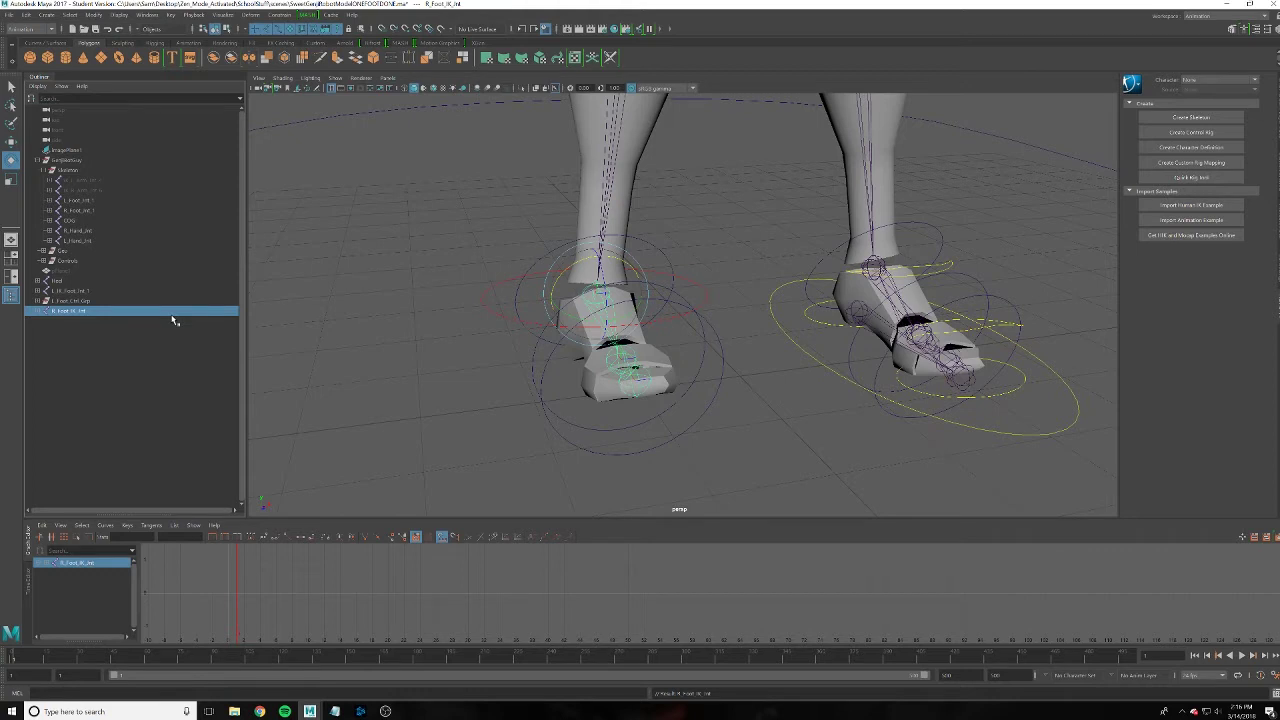
pyautogui.click(40, 312)
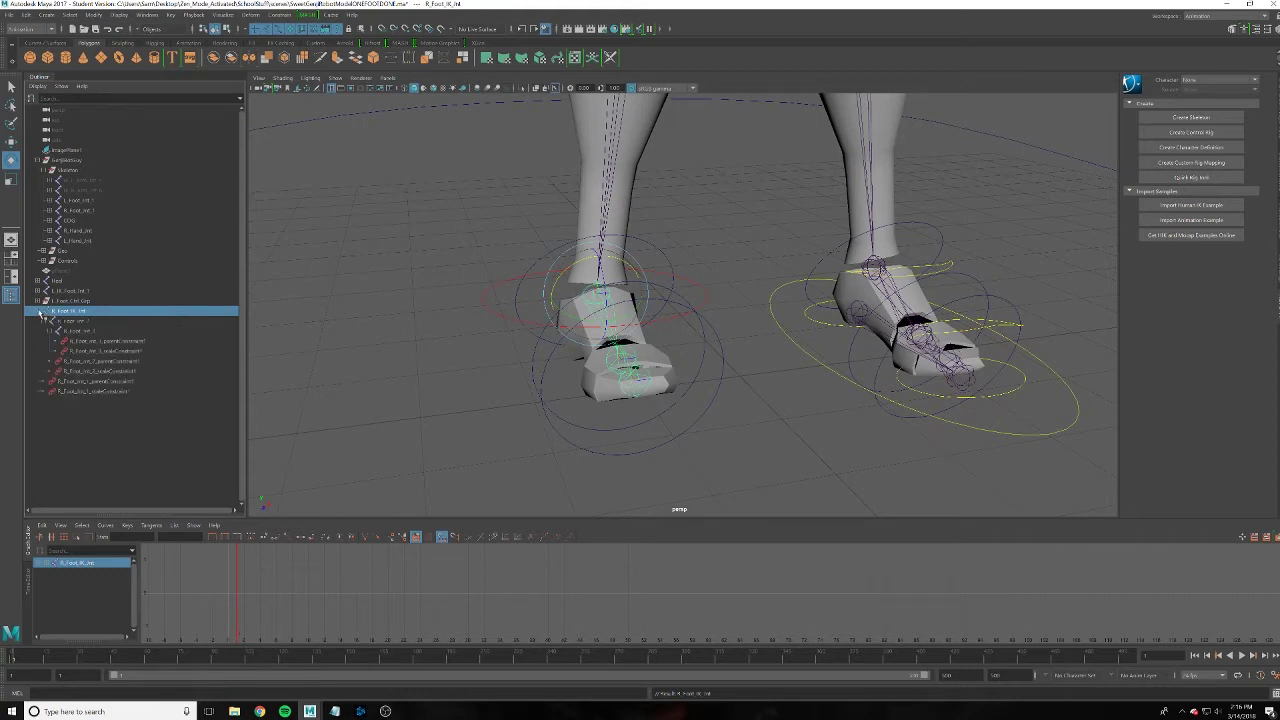
pyautogui.click(86, 341)
# Delete the copied constraint nodes under R_Foot_IK_Jnt and select its joint chain
pyautogui.keyDown('shift'); pyautogui.click(100, 391); pyautogui.keyUp('shift')
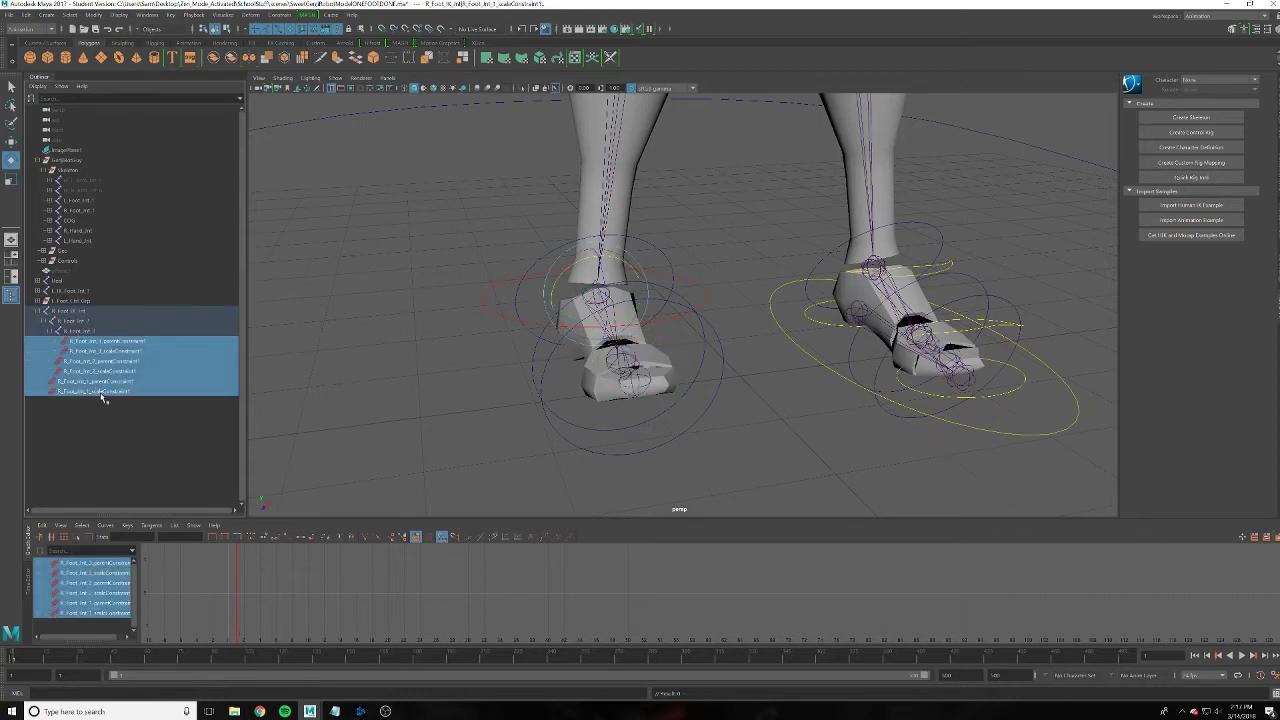
pyautogui.press('Delete')
pyautogui.click(80, 332)
pyautogui.keyDown('shift'); pyautogui.click(84, 313); pyautogui.keyUp('shift')
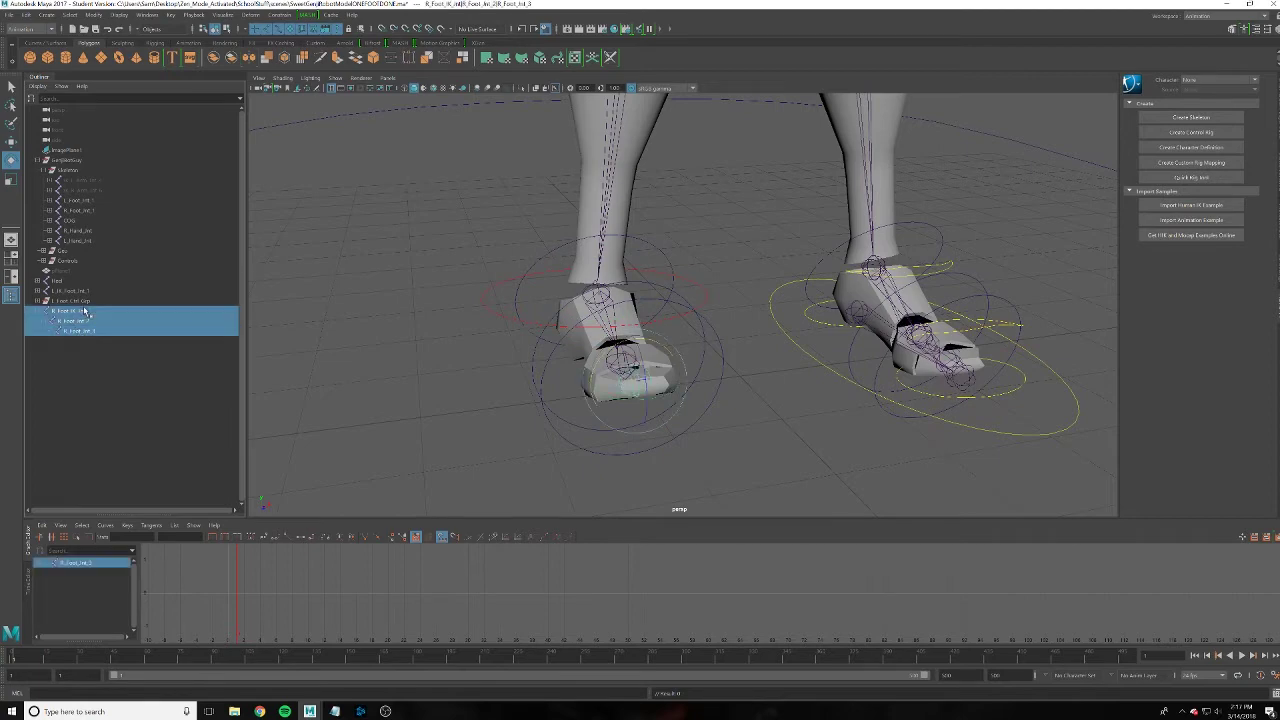
pyautogui.keyDown('alt'); pyautogui.moveTo(647, 341); pyautogui.dragTo(394, 289); pyautogui.keyUp('alt')
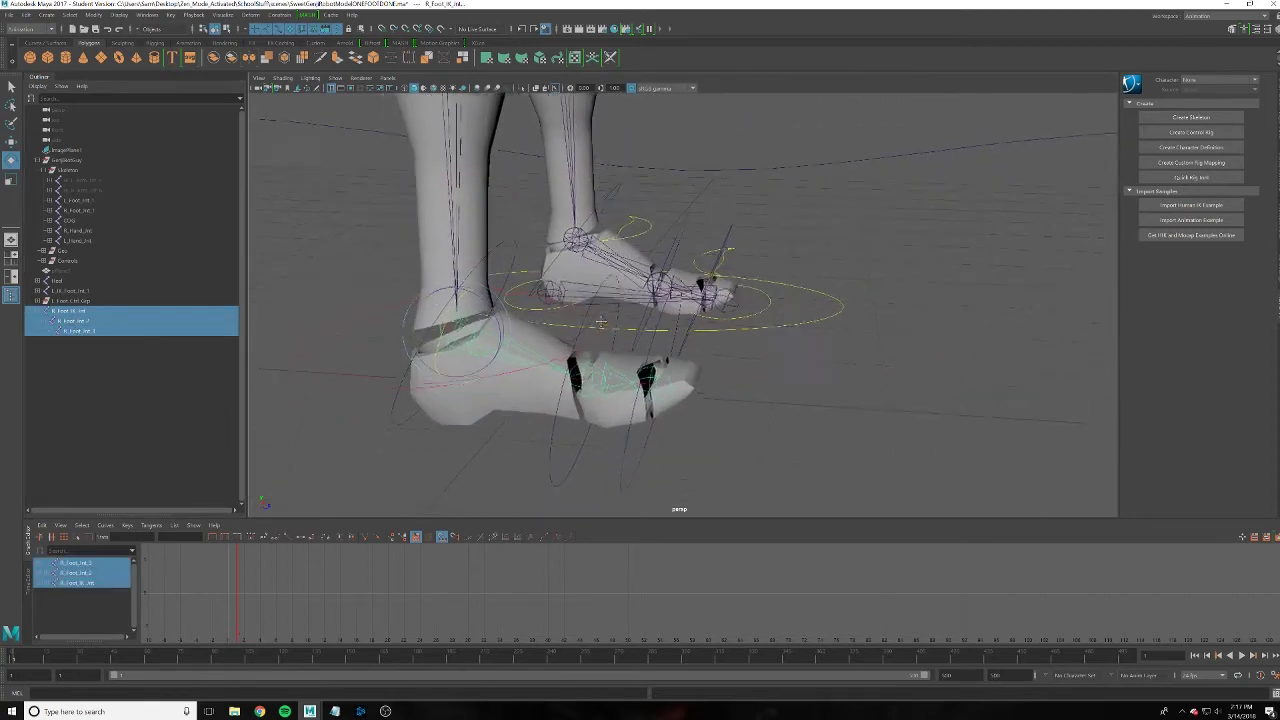
# Hide the Geo group and the main Skeleton group, leaving the foot rig visible
pyautogui.click(43, 170)
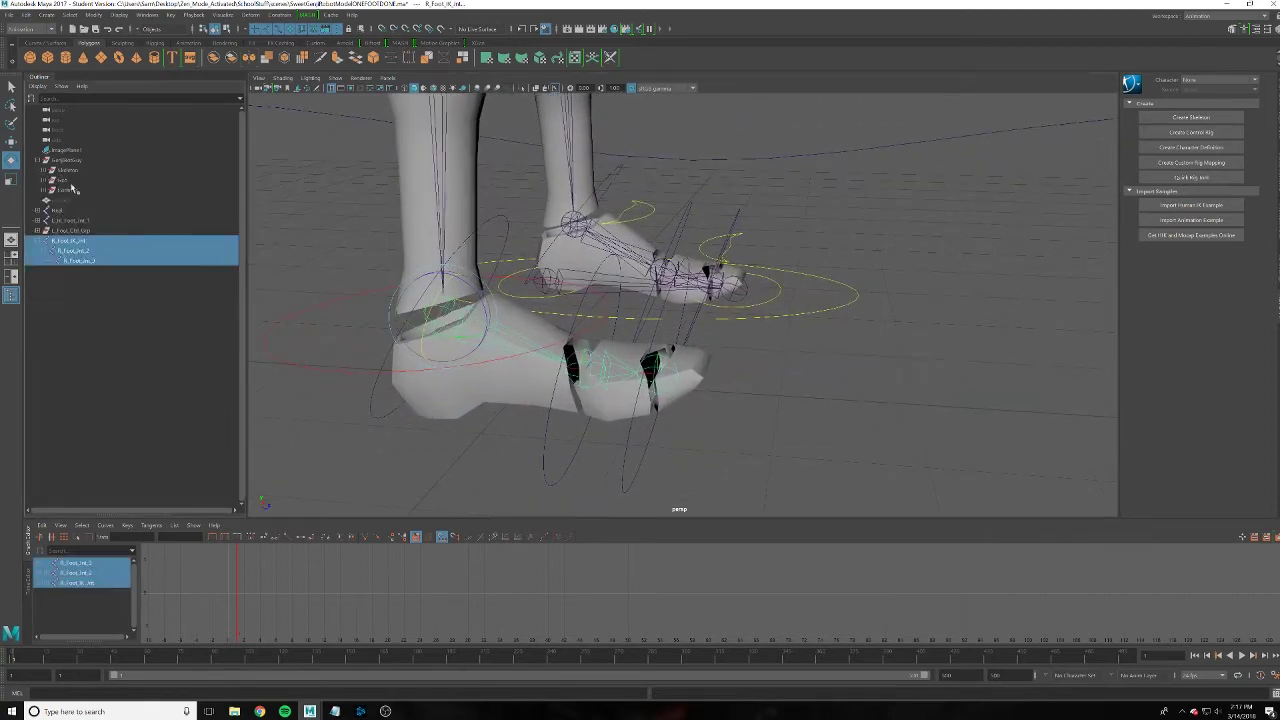
pyautogui.click(64, 180)
pyautogui.press('h')
pyautogui.click(70, 190)
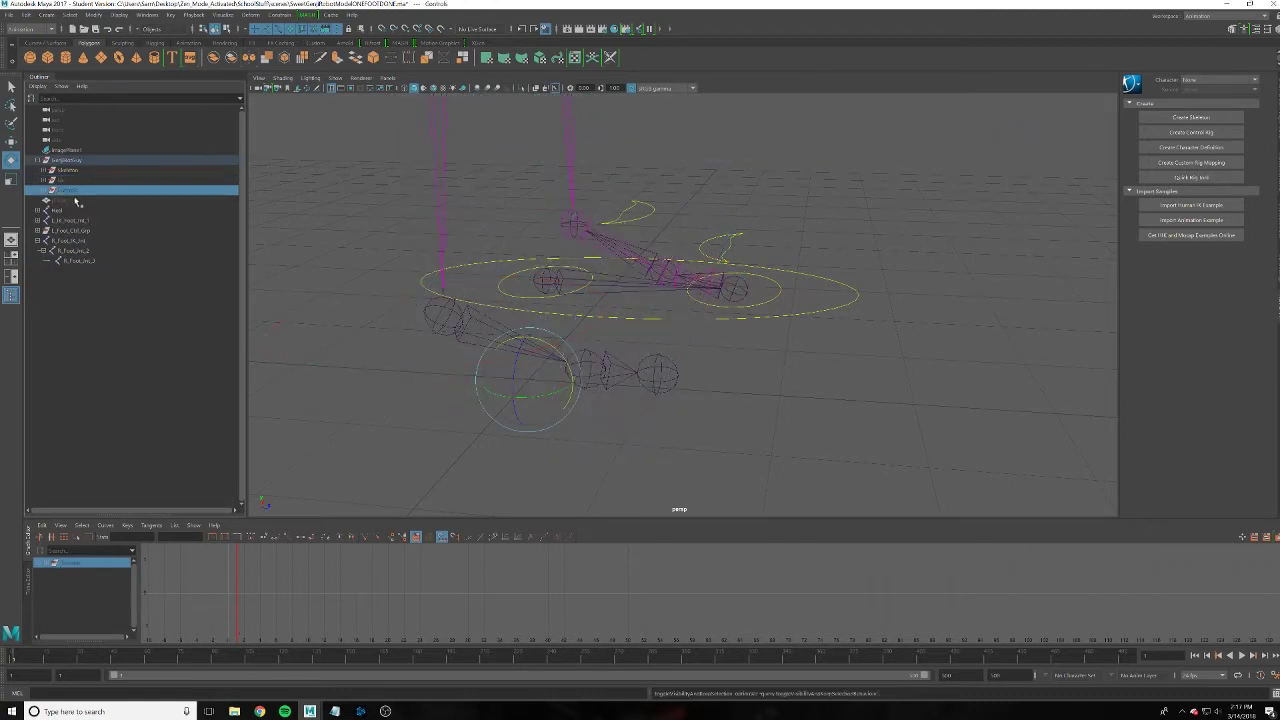
pyautogui.keyDown('alt'); pyautogui.moveTo(644, 399); pyautogui.dragTo(374, 294); pyautogui.keyUp('alt')
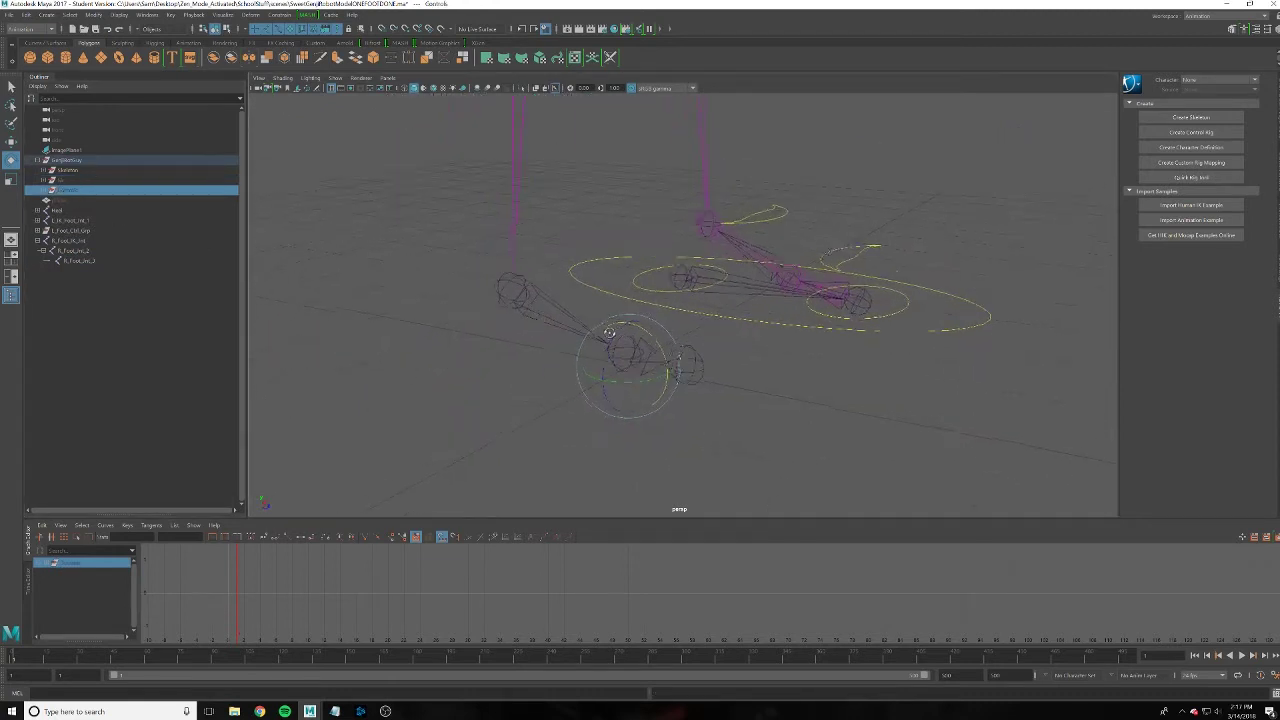
pyautogui.click(68, 170)
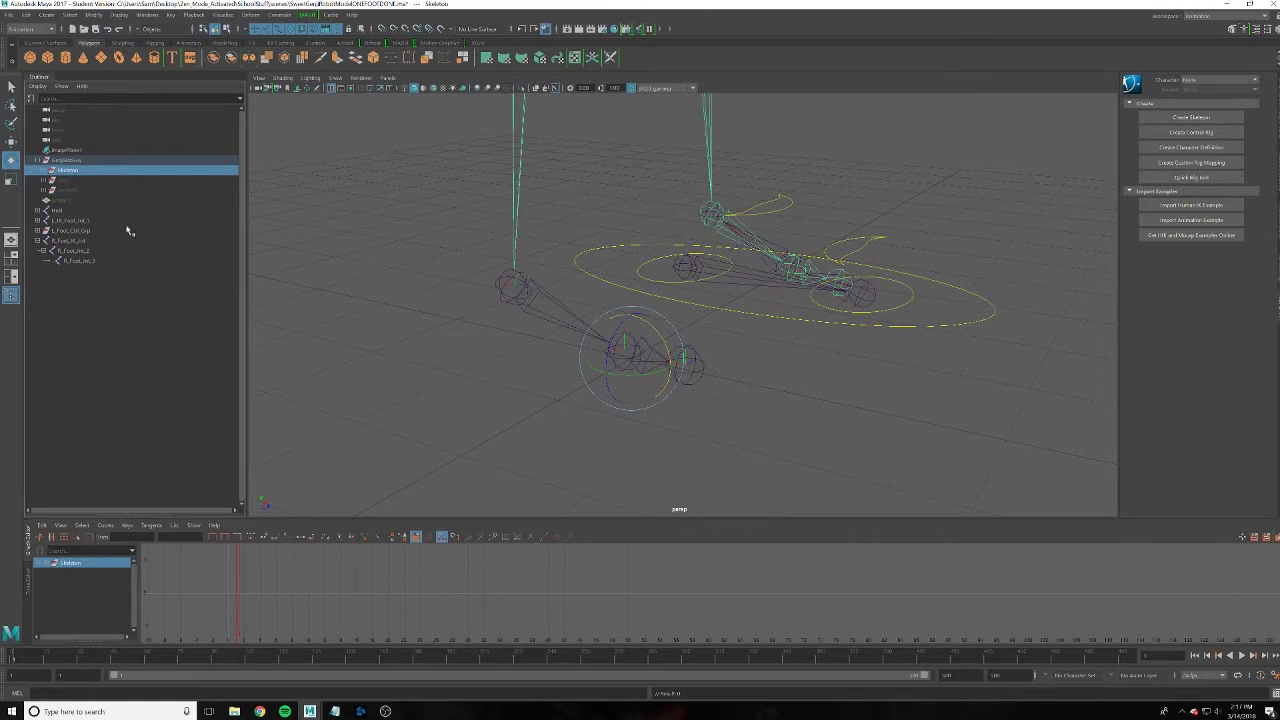
pyautogui.press('h')
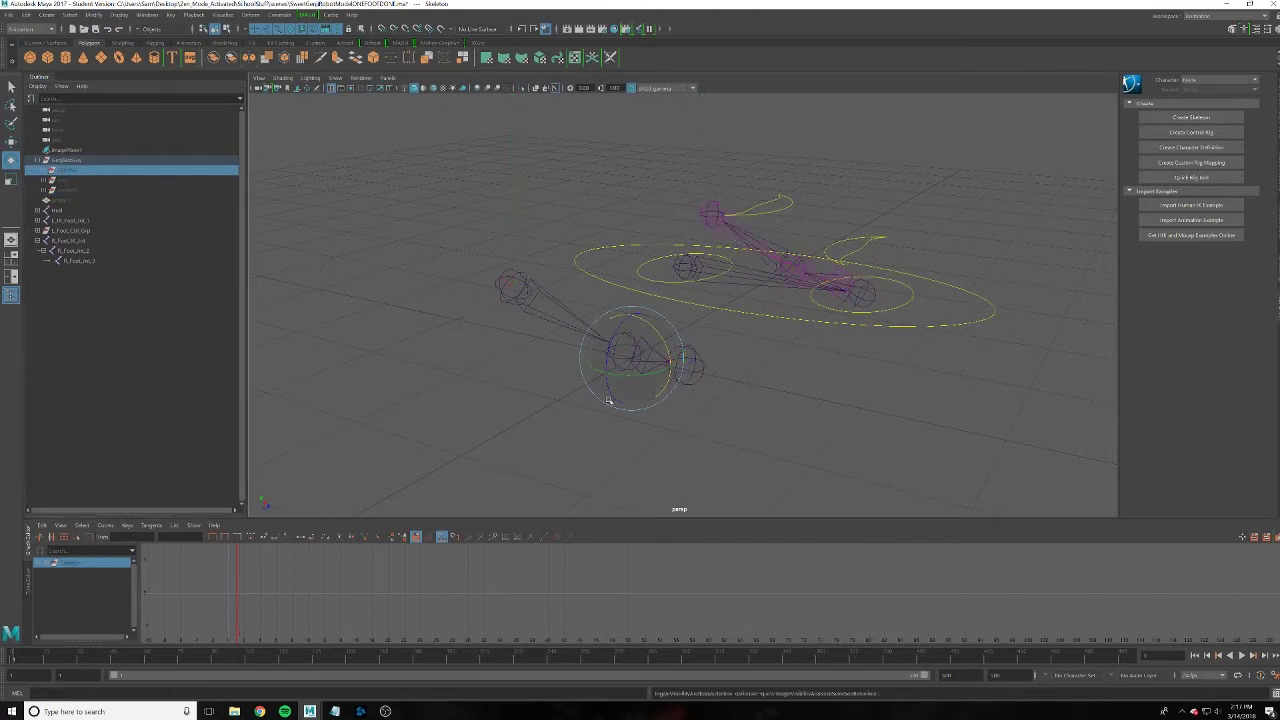
pyautogui.click(607, 400)
pyautogui.keyDown('alt'); pyautogui.moveTo(543, 351); pyautogui.dragTo(446, 334); pyautogui.keyUp('alt')
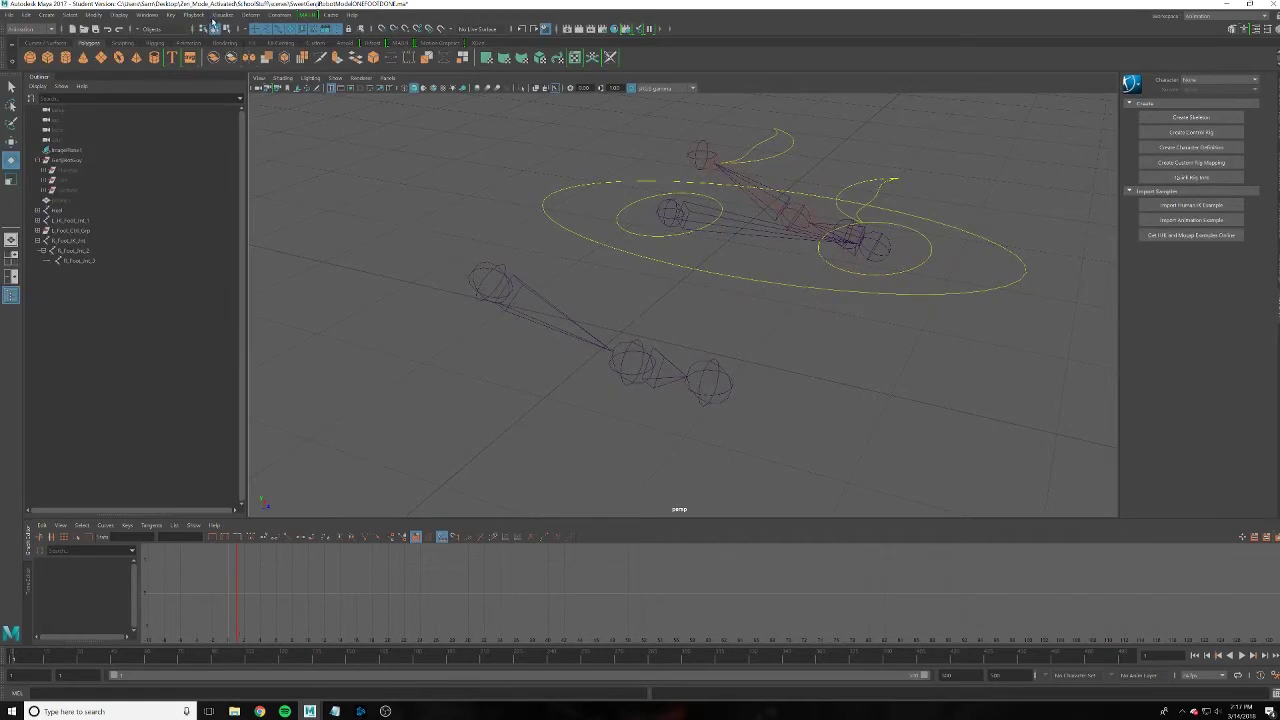
# In the Rigging menu set, create a single-chain IK handle from R_Foot_IK_Jnt to the ankle
pyautogui.click(32, 28)
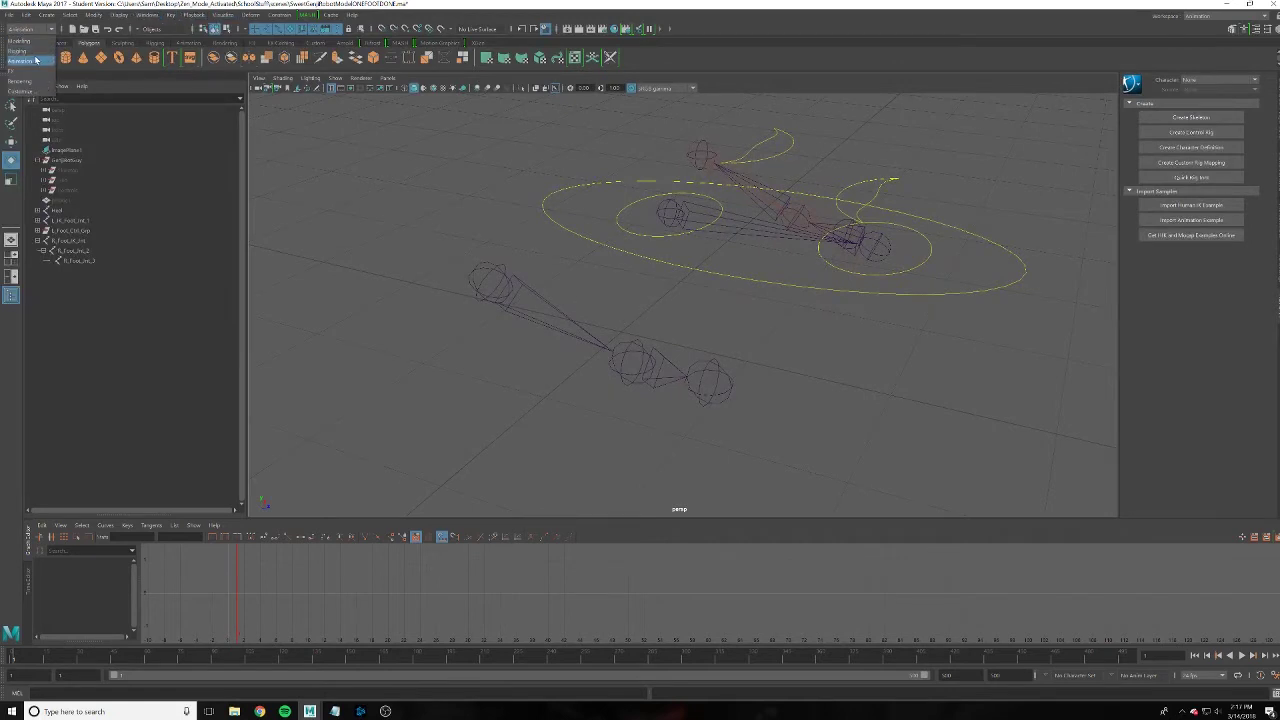
pyautogui.click(19, 50)
pyautogui.click(176, 15)
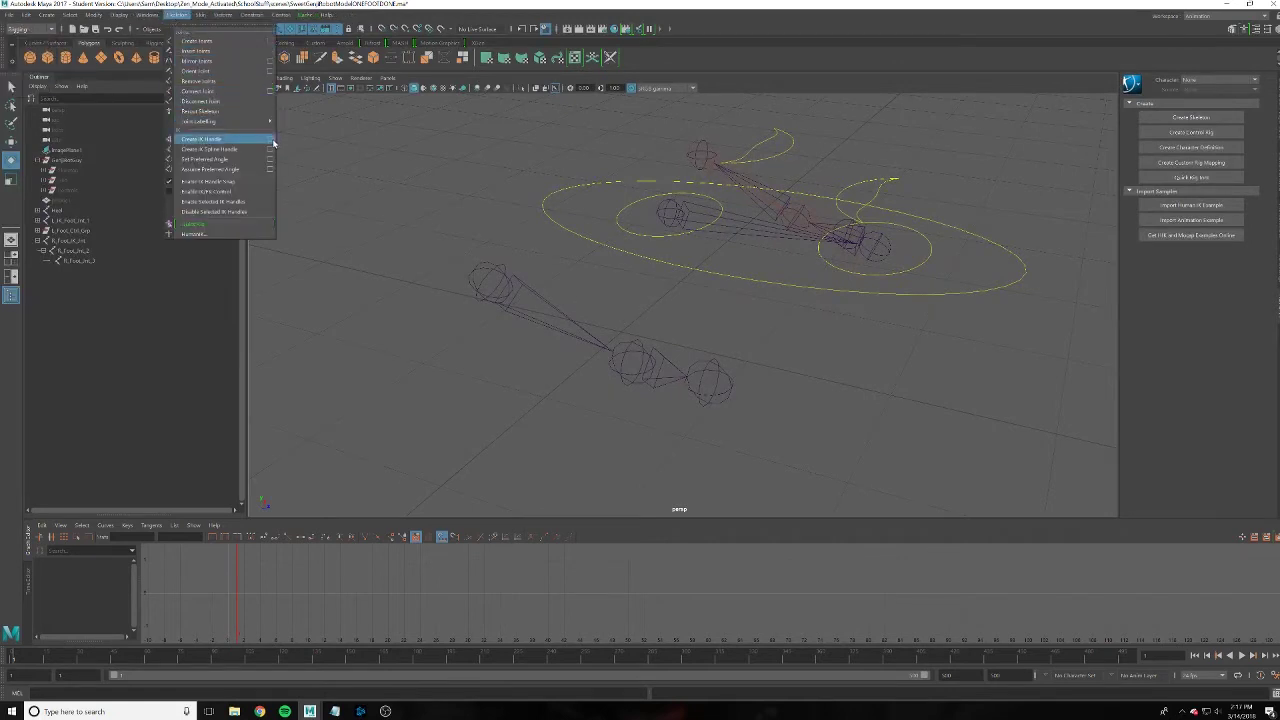
pyautogui.click(271, 140)
pyautogui.click(1176, 106)
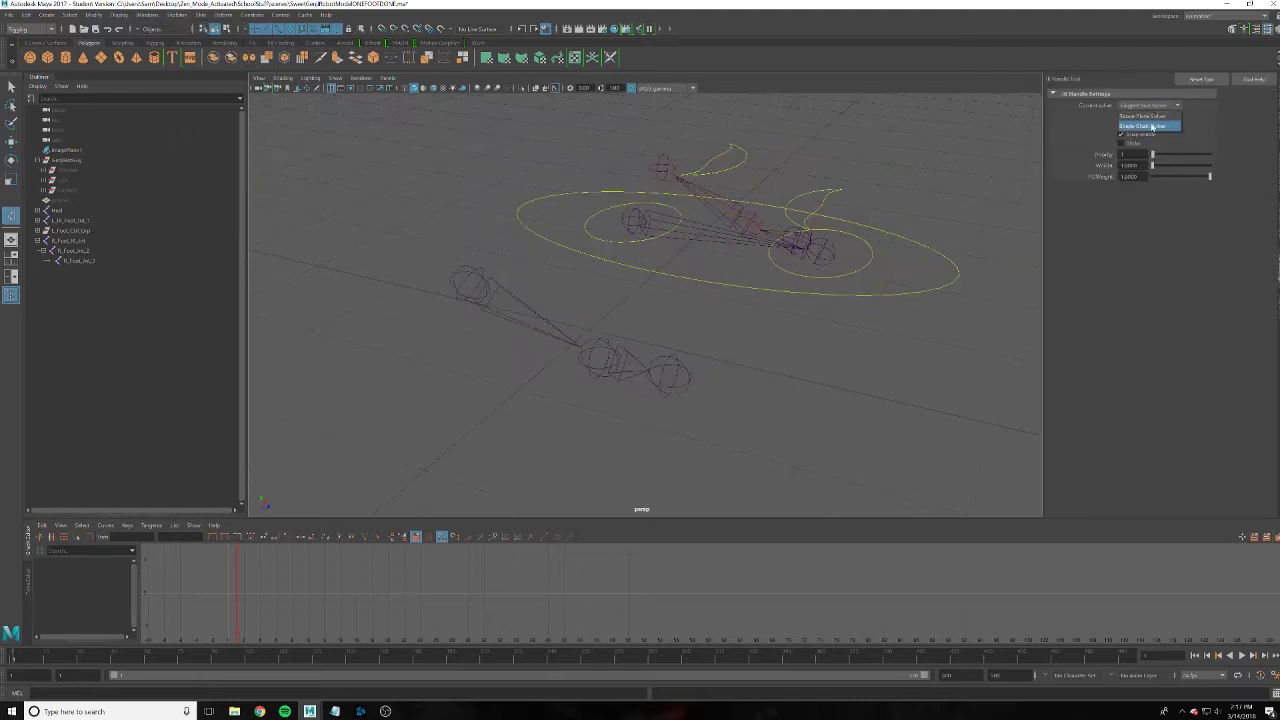
pyautogui.click(1153, 127)
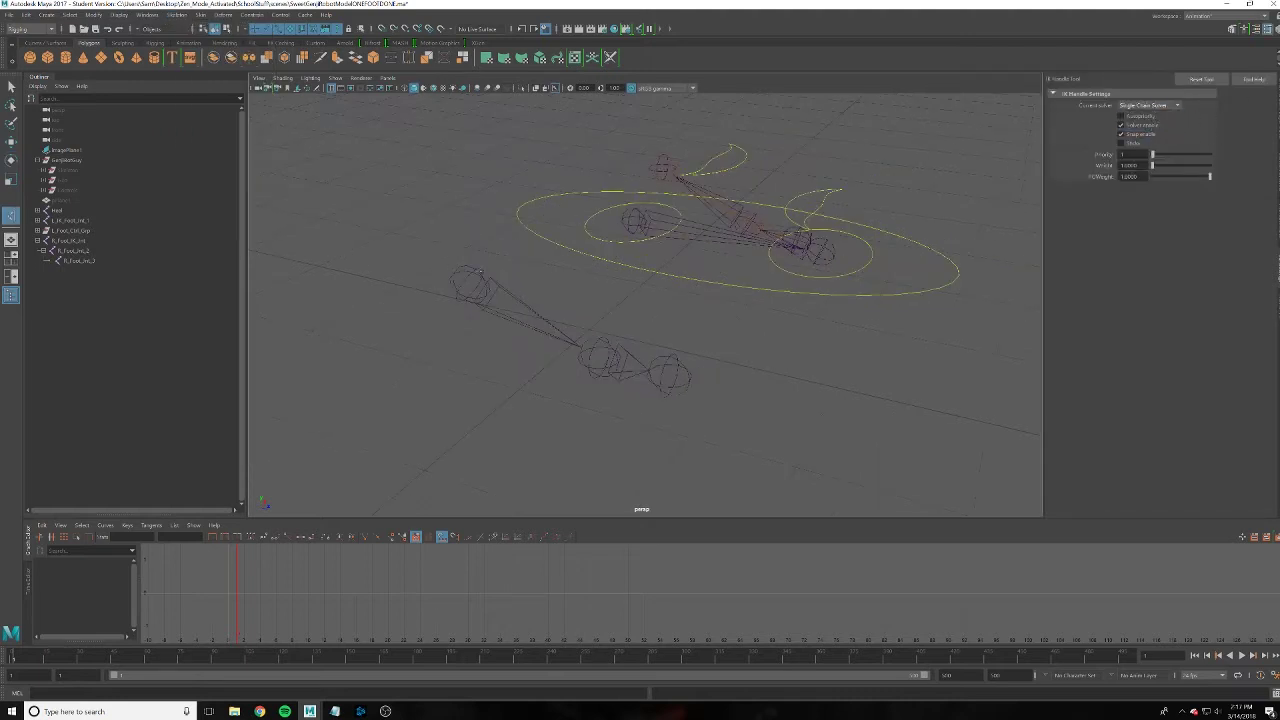
pyautogui.click(480, 270)
pyautogui.click(472, 270)
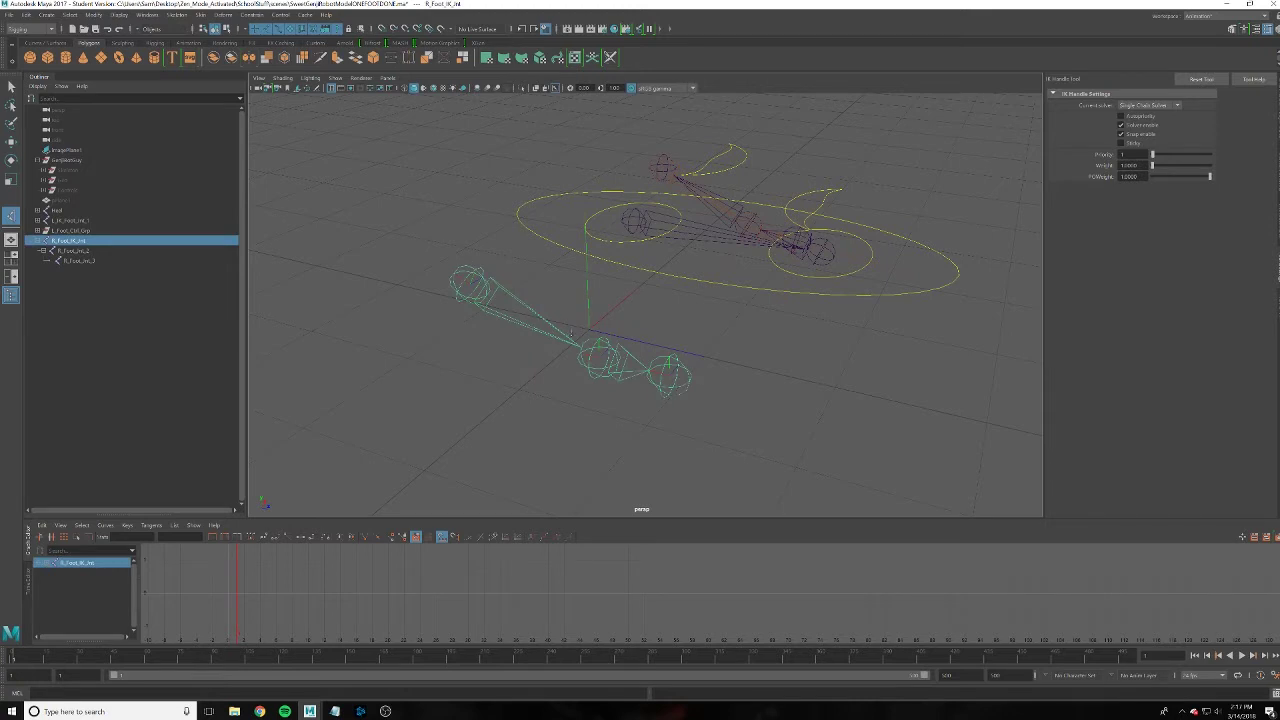
pyautogui.click(603, 342)
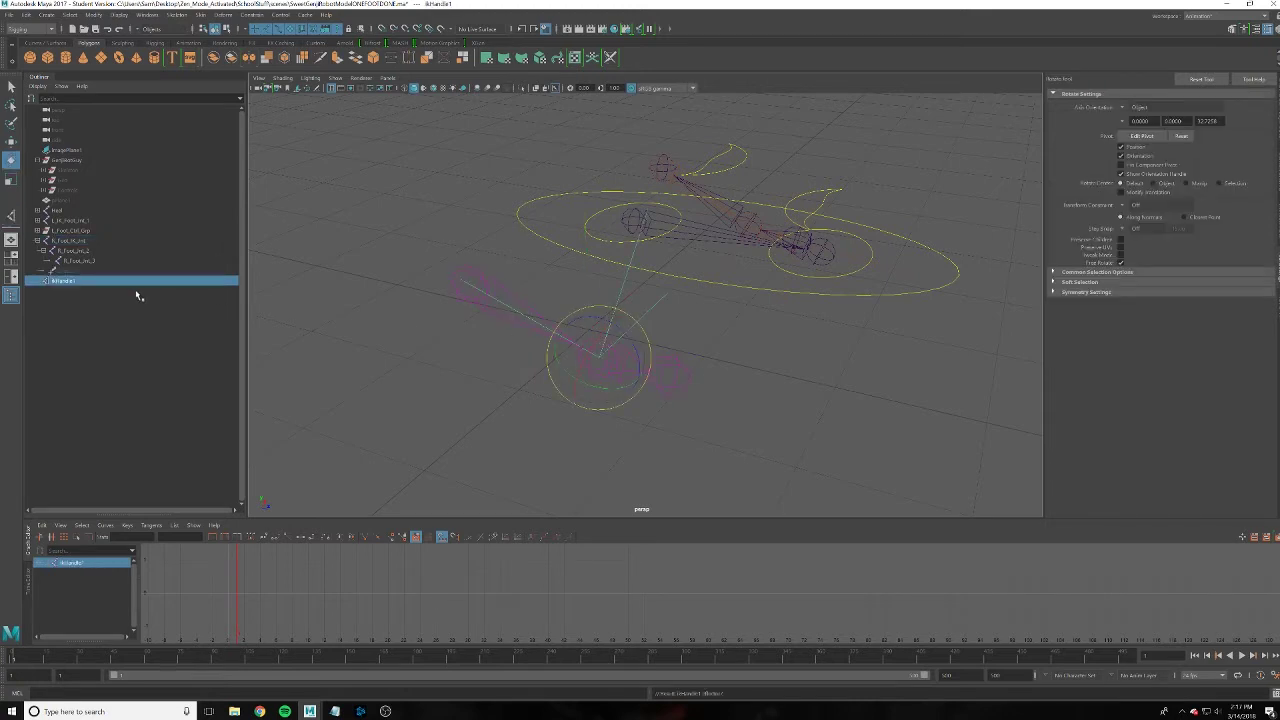
# Add a second IK handle along the foot and name the handles R_Foot_Handle_1 and R_Foot_Handle_2
pyautogui.press('y')
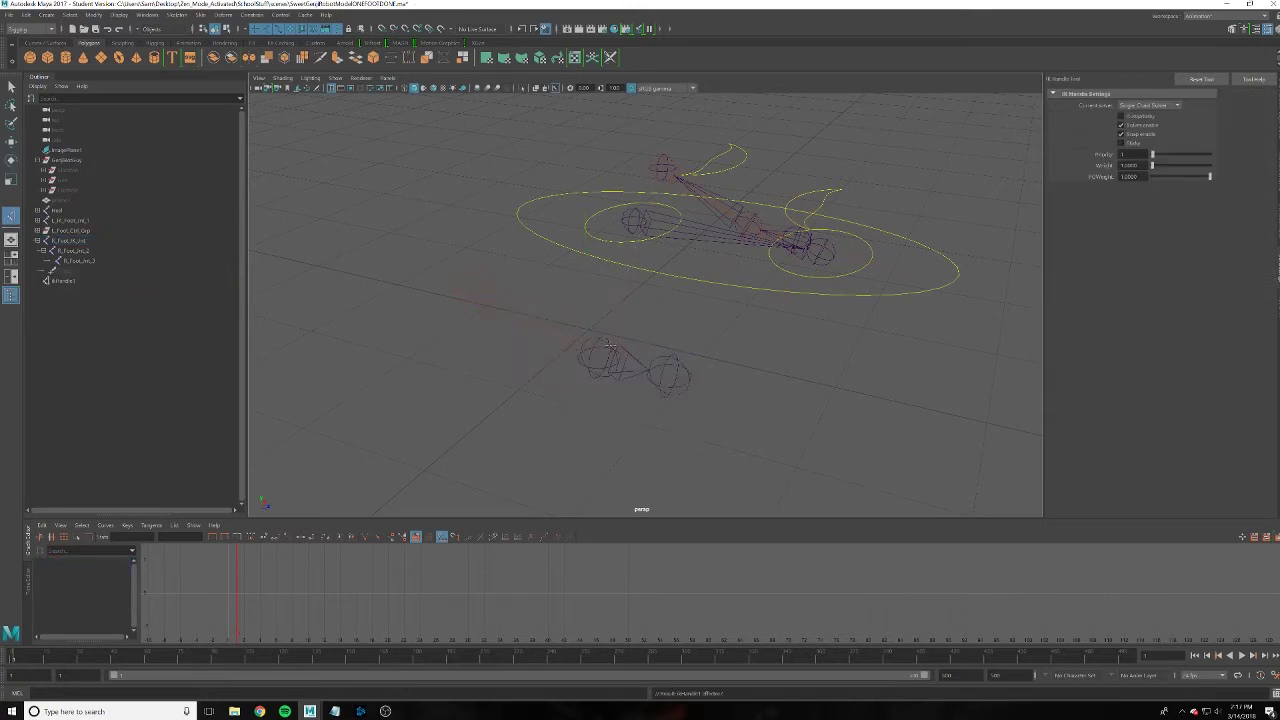
pyautogui.click(607, 344)
pyautogui.click(684, 368)
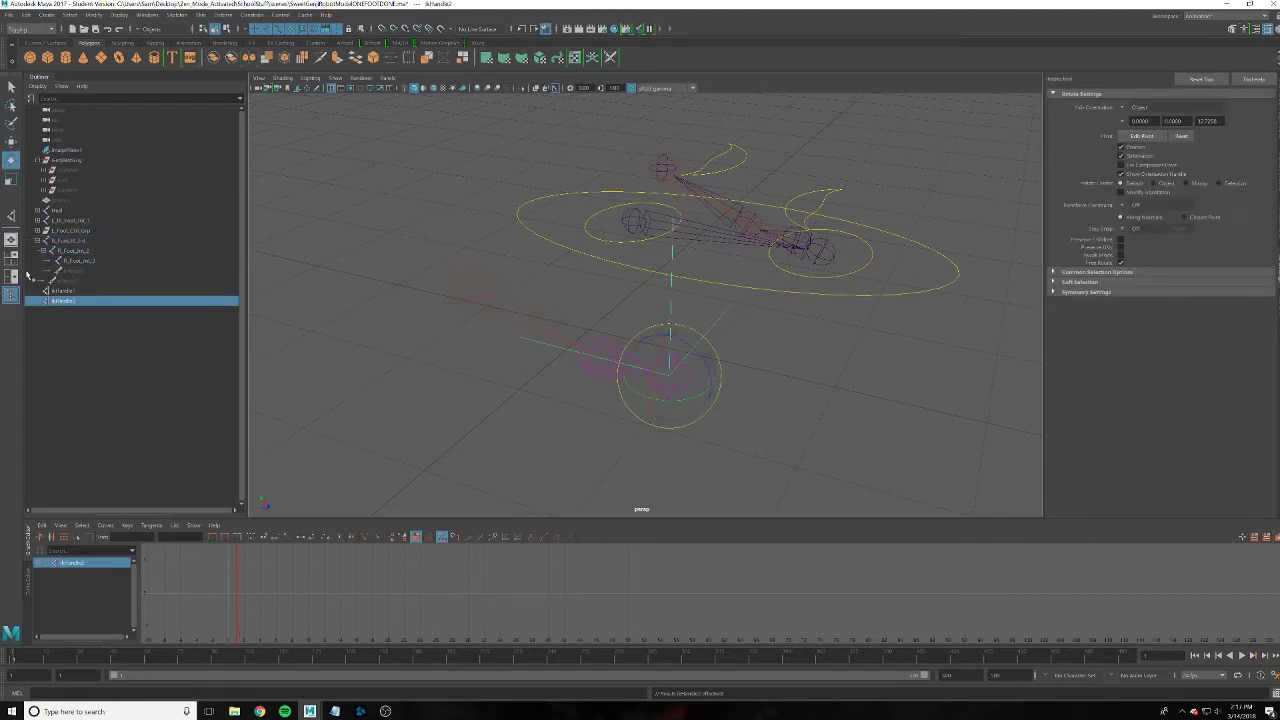
pyautogui.doubleClick(64, 291)
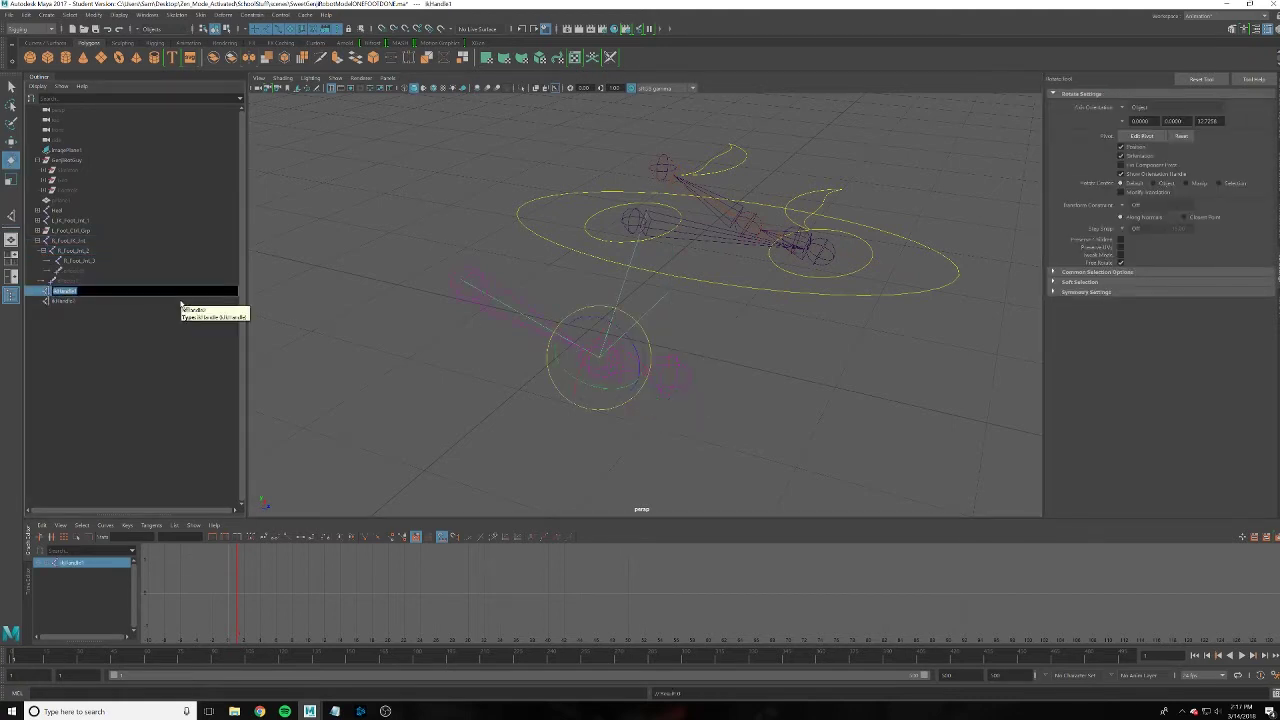
pyautogui.write('R_Foot_')
pyautogui.press('Return')
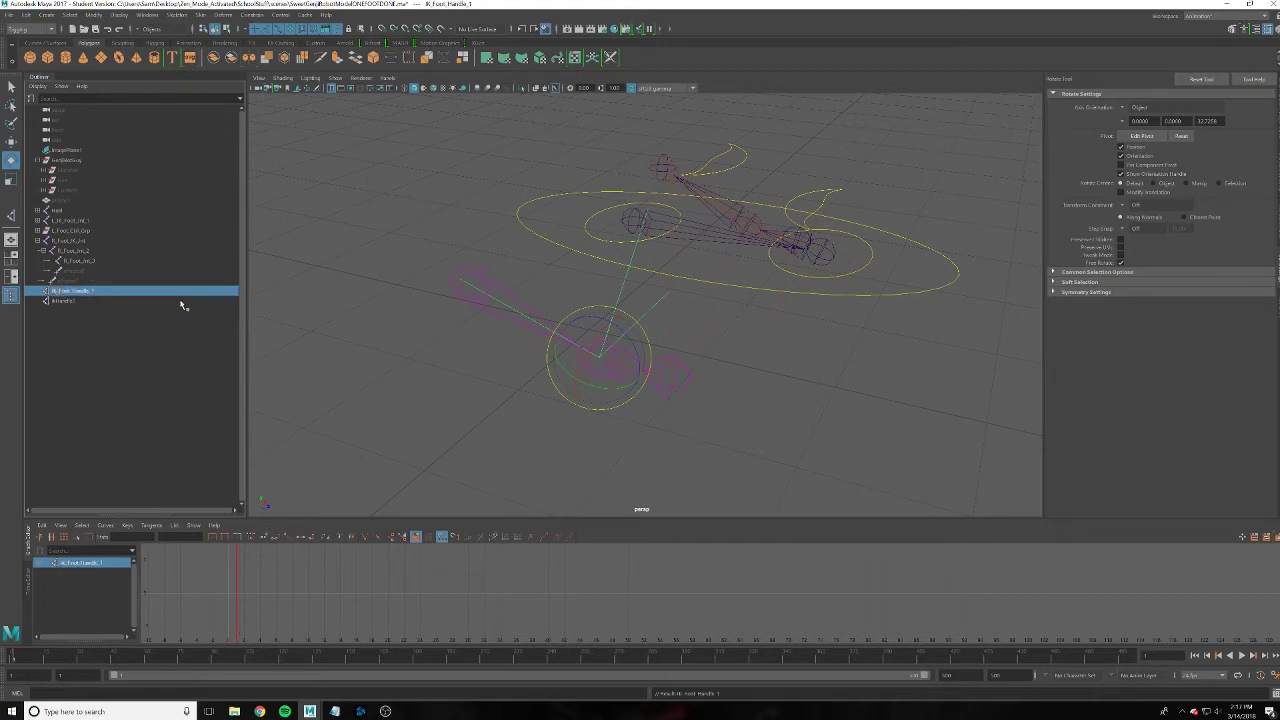
pyautogui.doubleClick(184, 302)
pyautogui.write('R')
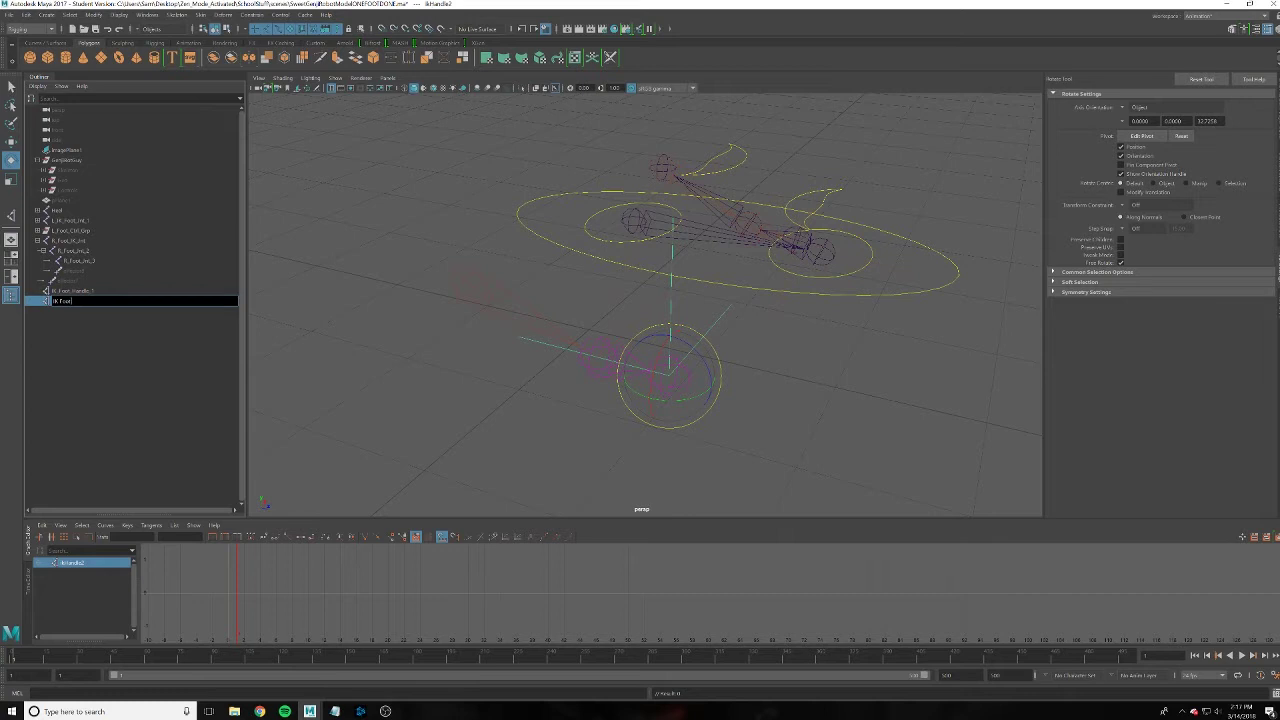
pyautogui.write('_Handle_2')
pyautogui.press('Return')
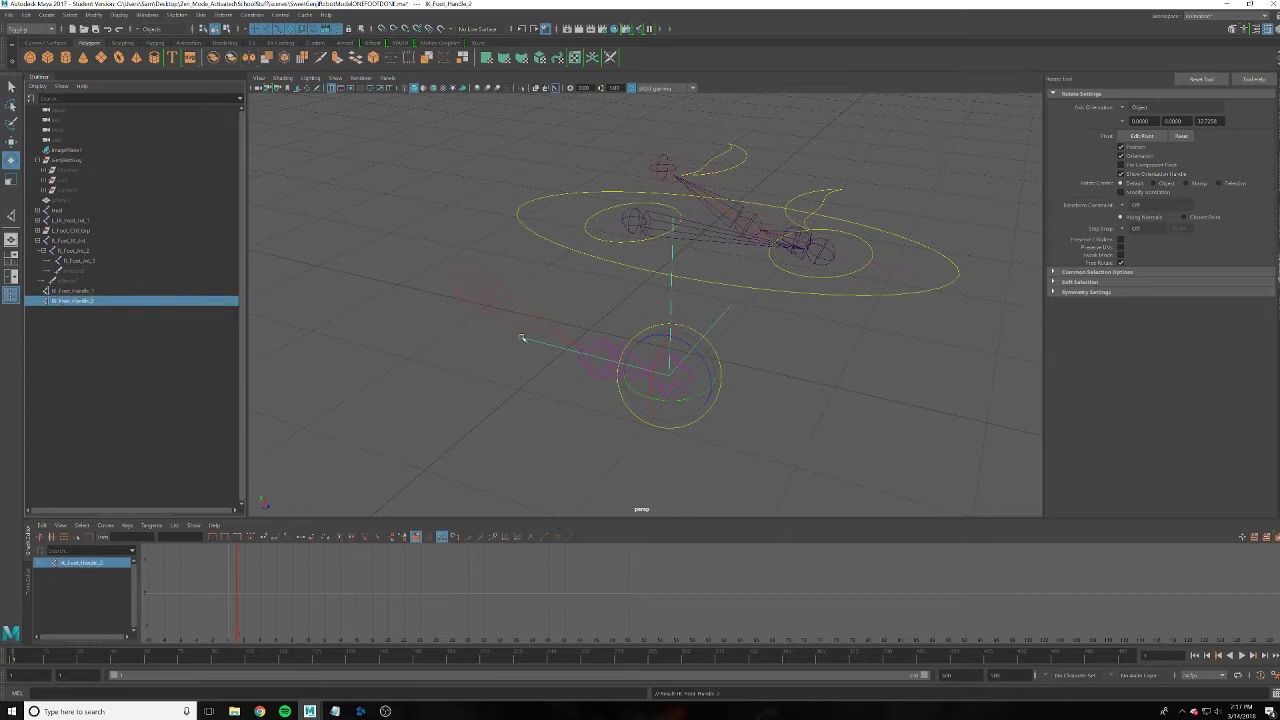
# Unhide the Geo group so the foot geometry shows again
pyautogui.keyDown('alt'); pyautogui.moveTo(753, 367); pyautogui.dragTo(764, 365); pyautogui.keyUp('alt')
pyautogui.keyDown('alt'); pyautogui.moveTo(857, 362); pyautogui.dragTo(723, 315); pyautogui.keyUp('alt')
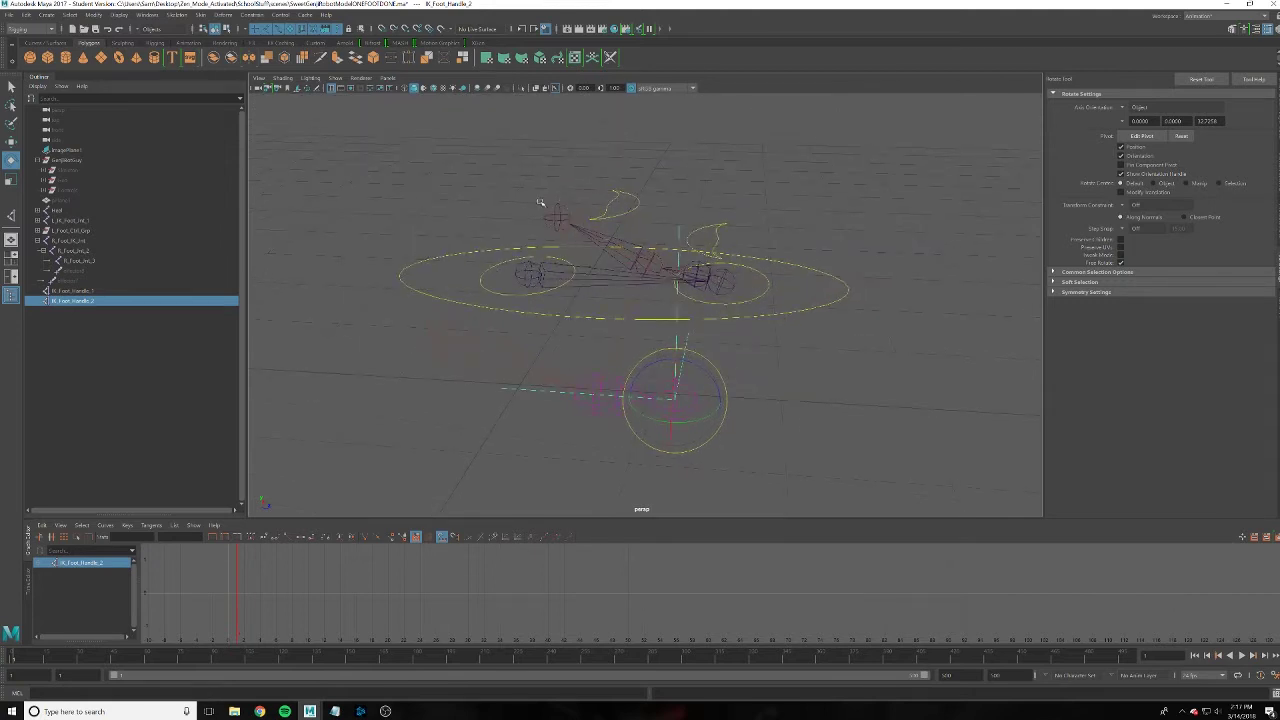
pyautogui.moveTo(759, 265)
pyautogui.keyDown('alt'); pyautogui.mouseDown()
pyautogui.moveTo(757, 343)
pyautogui.moveTo(811, 389)
pyautogui.mouseUp(); pyautogui.keyUp('alt')
pyautogui.click(813, 389)
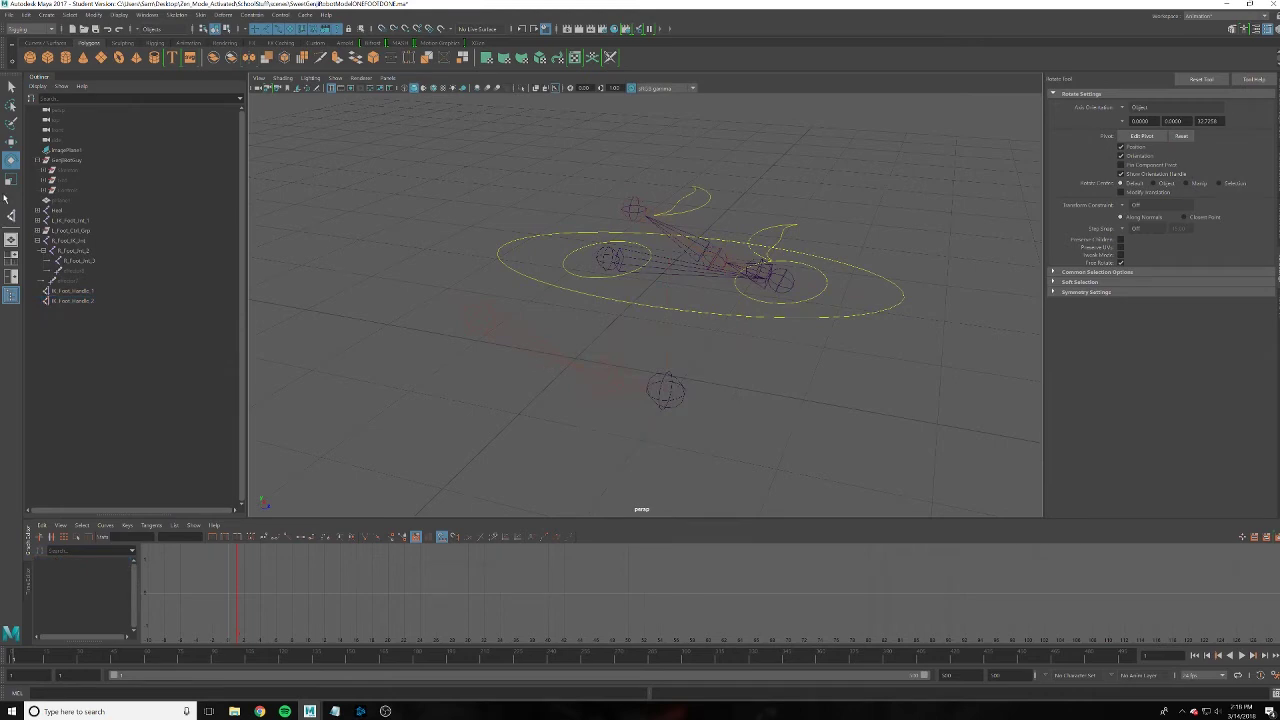
pyautogui.click(80, 181)
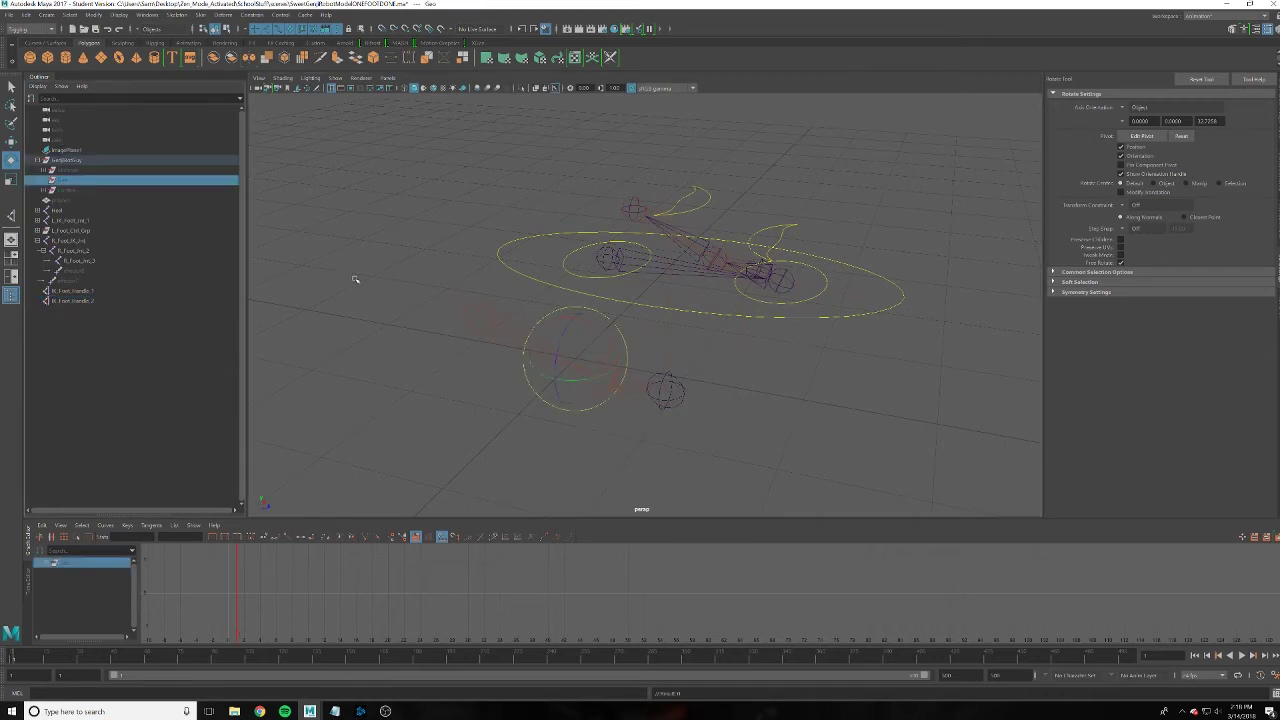
pyautogui.hotkey('shift', 'h')
pyautogui.moveTo(664, 357)
pyautogui.keyDown('alt'); pyautogui.mouseDown()
pyautogui.moveTo(692, 264)
pyautogui.moveTo(716, 305)
pyautogui.mouseUp(); pyautogui.keyUp('alt')
pyautogui.click(700, 268)
# Maximize the side view, zoom in on the right foot, and start the Joint Tool
pyautogui.press('space')
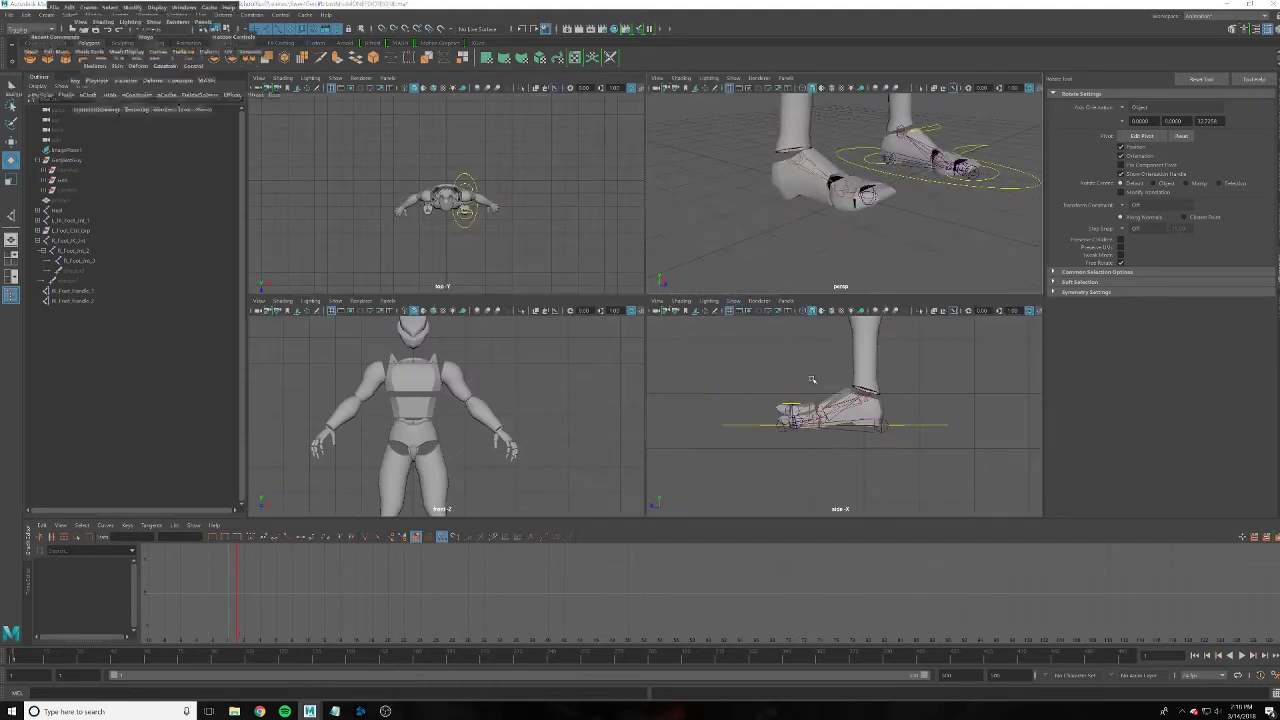
pyautogui.press('space')
pyautogui.keyDown('alt'); pyautogui.moveTo(816, 327); pyautogui.dragTo(844, 327, button='middle'); pyautogui.keyUp('alt')
pyautogui.click(633, 316)
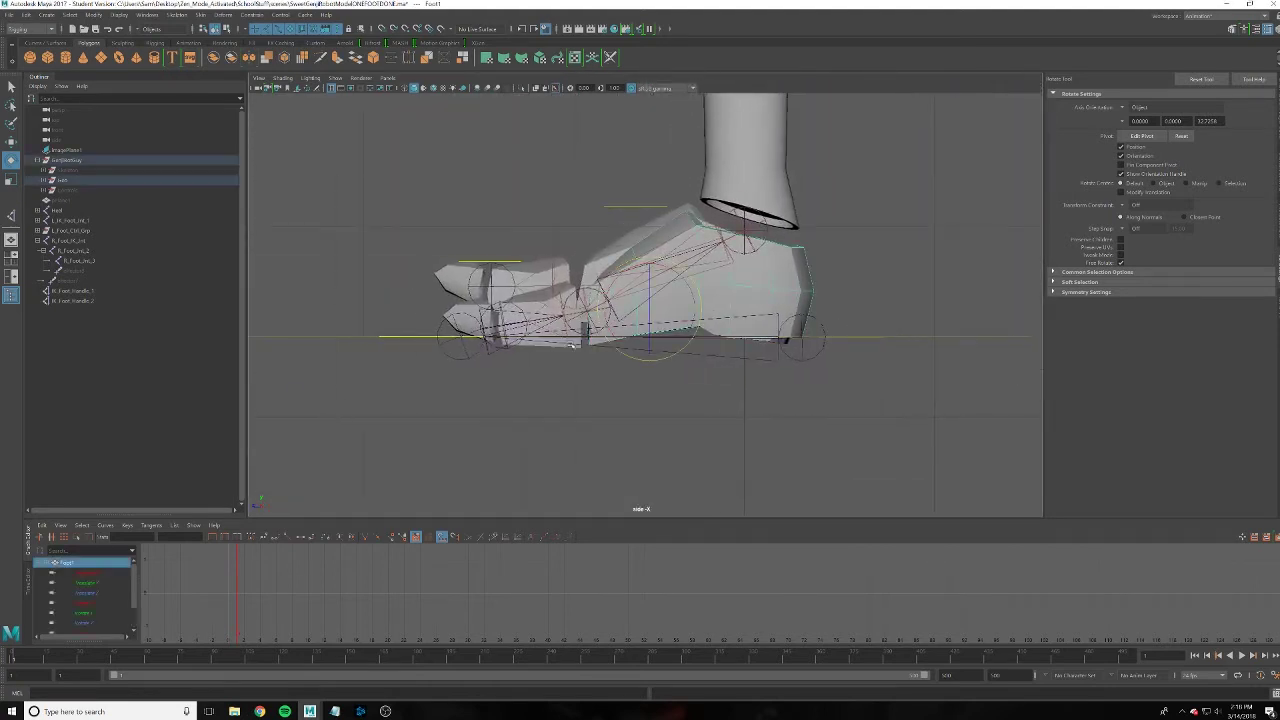
pyautogui.click(569, 345)
pyautogui.click(580, 366)
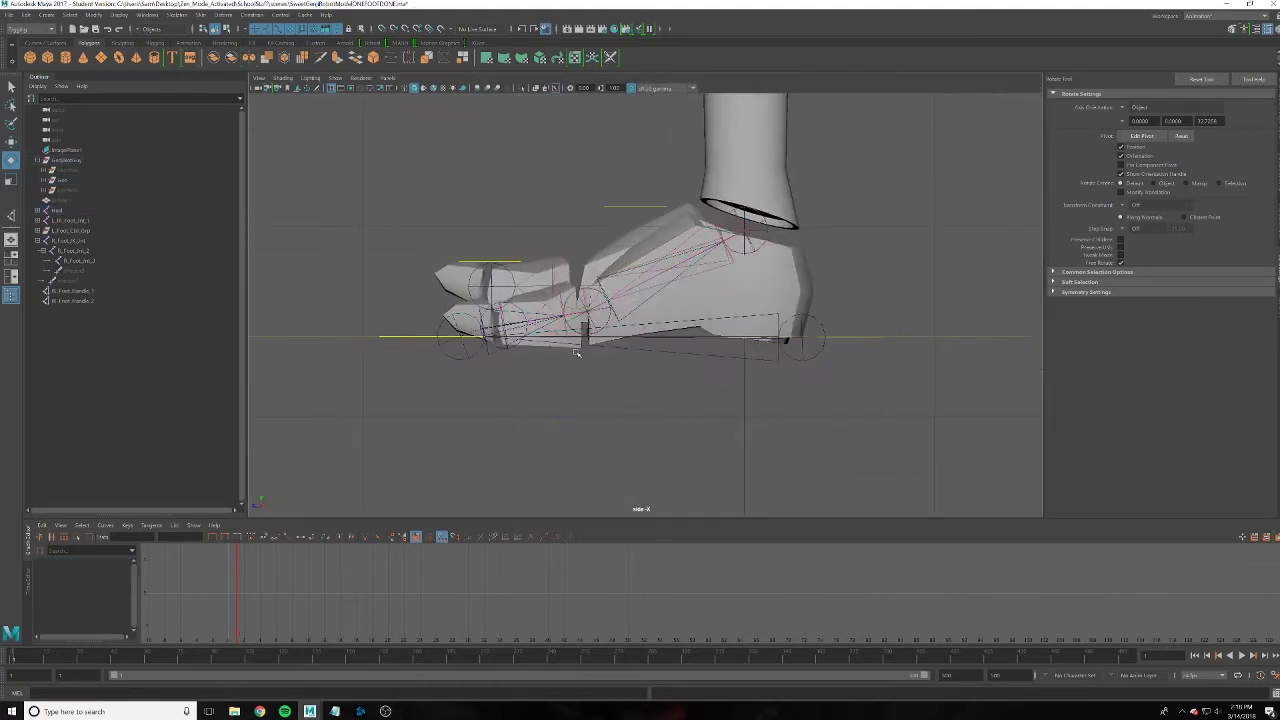
pyautogui.click(563, 346)
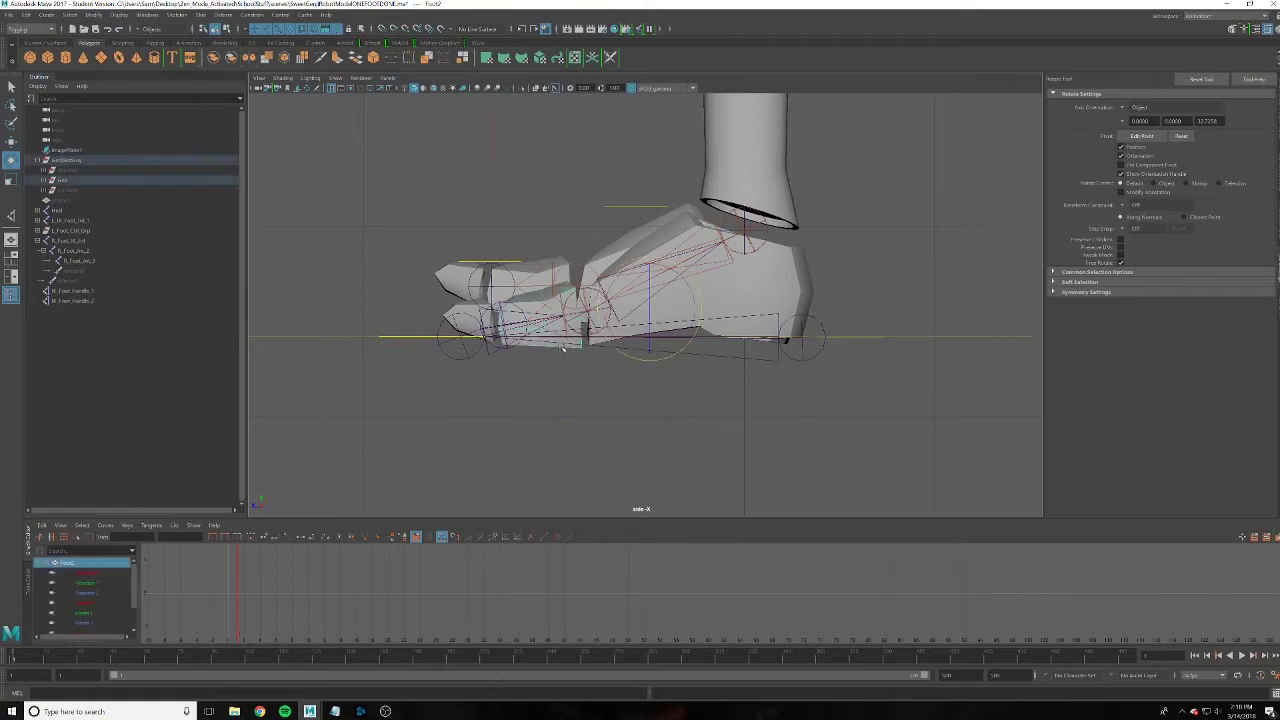
pyautogui.click(458, 306)
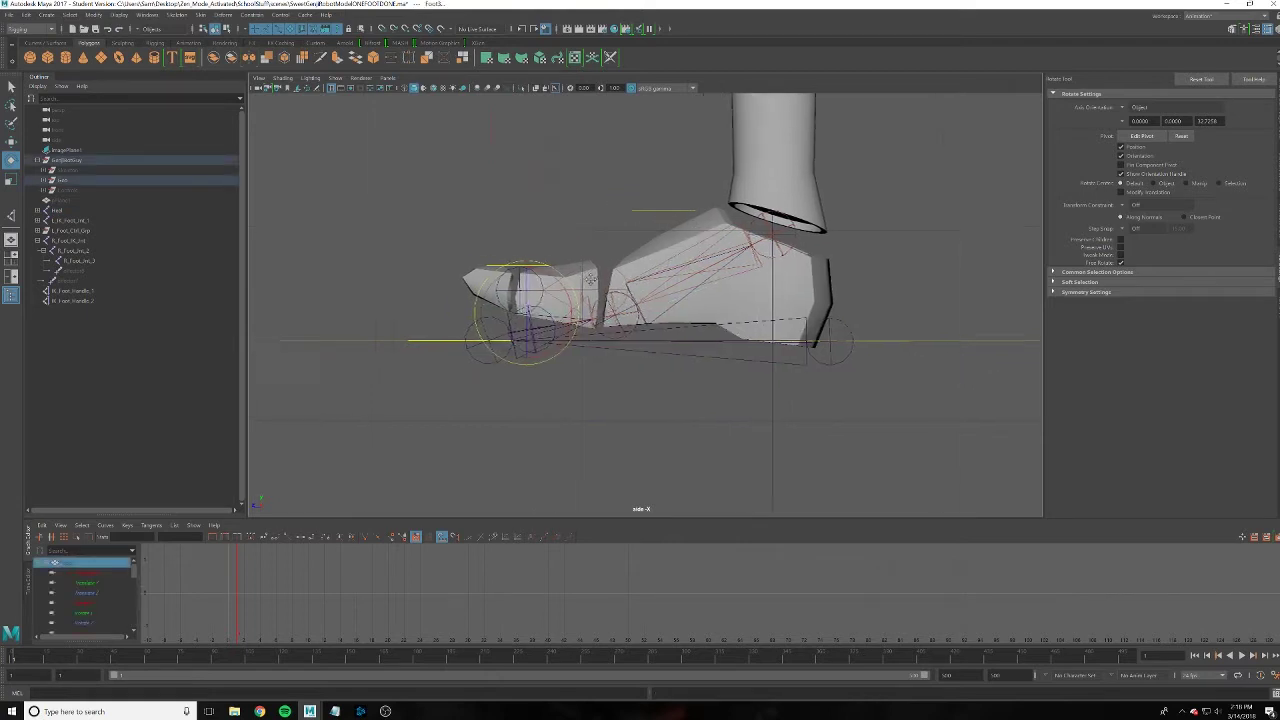
pyautogui.moveTo(929, 337)
pyautogui.keyDown('alt'); pyautogui.mouseDown(button='right')
pyautogui.moveTo(696, 272)
pyautogui.moveTo(817, 343)
pyautogui.mouseUp(button='right'); pyautogui.keyUp('alt')
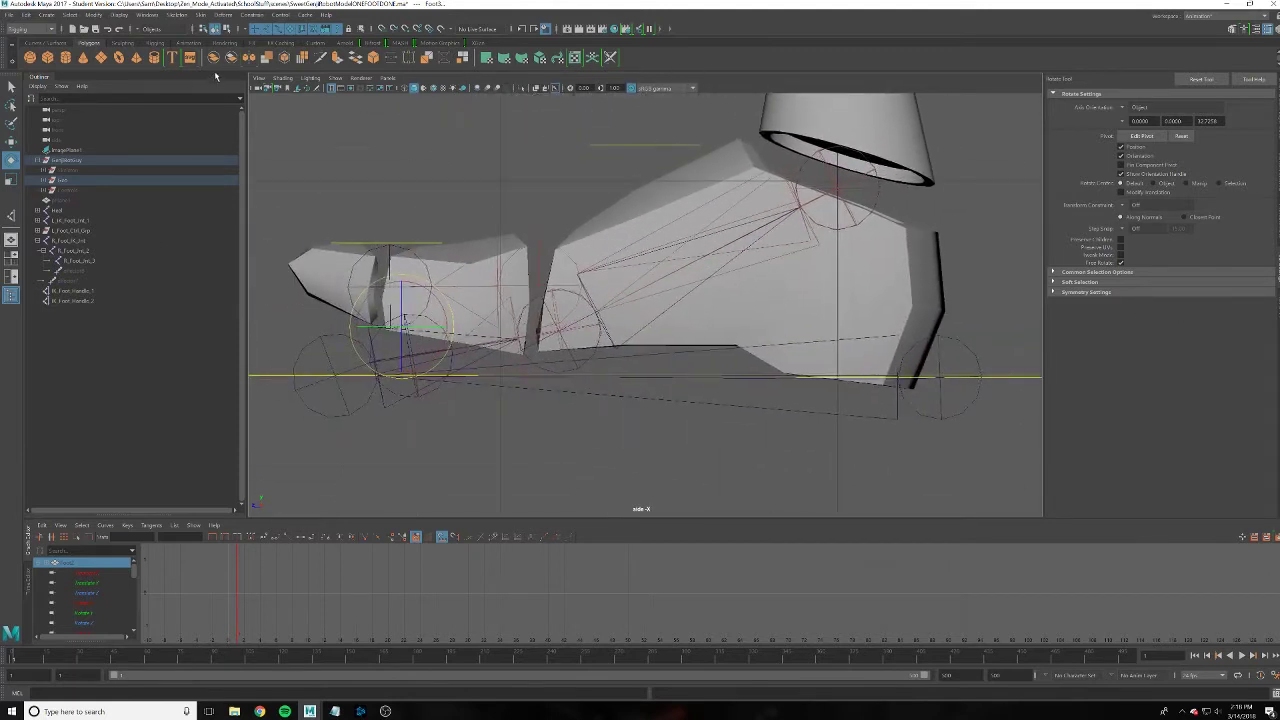
pyautogui.click(155, 43)
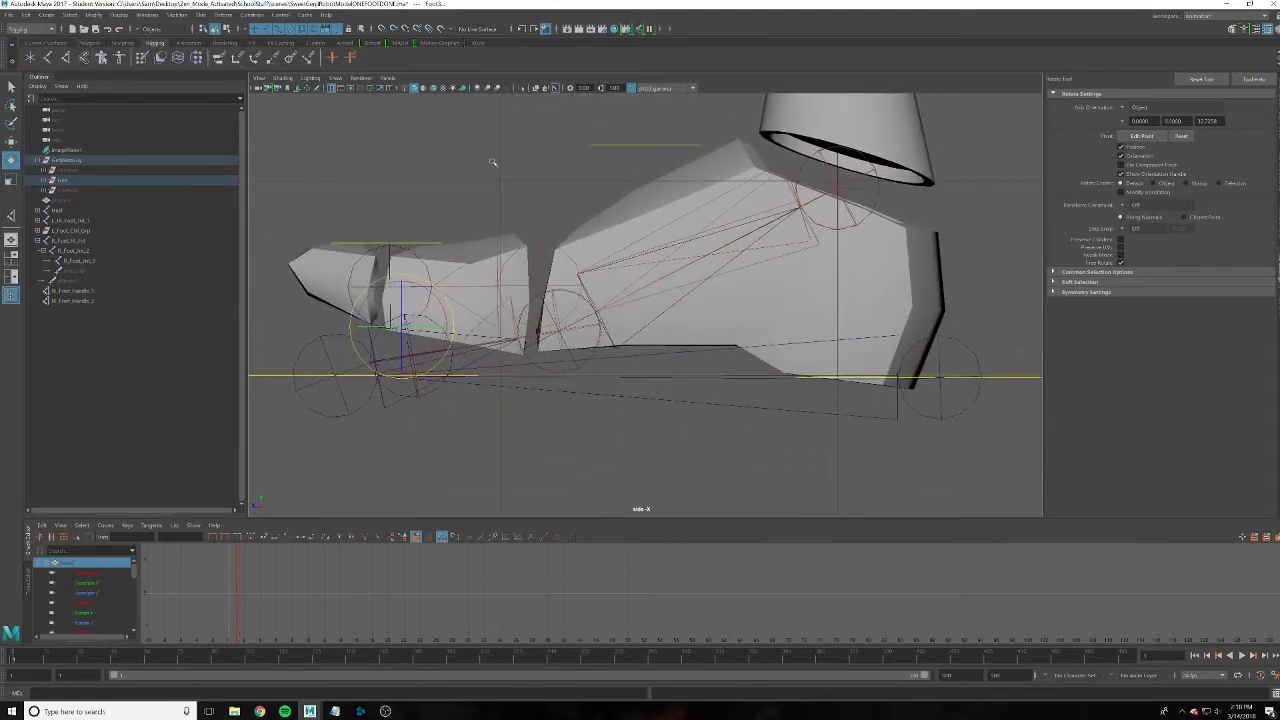
pyautogui.click(30, 57)
# Draw the new joint chain at the heel back, the toe tip and mid-foot
pyautogui.click(912, 386)
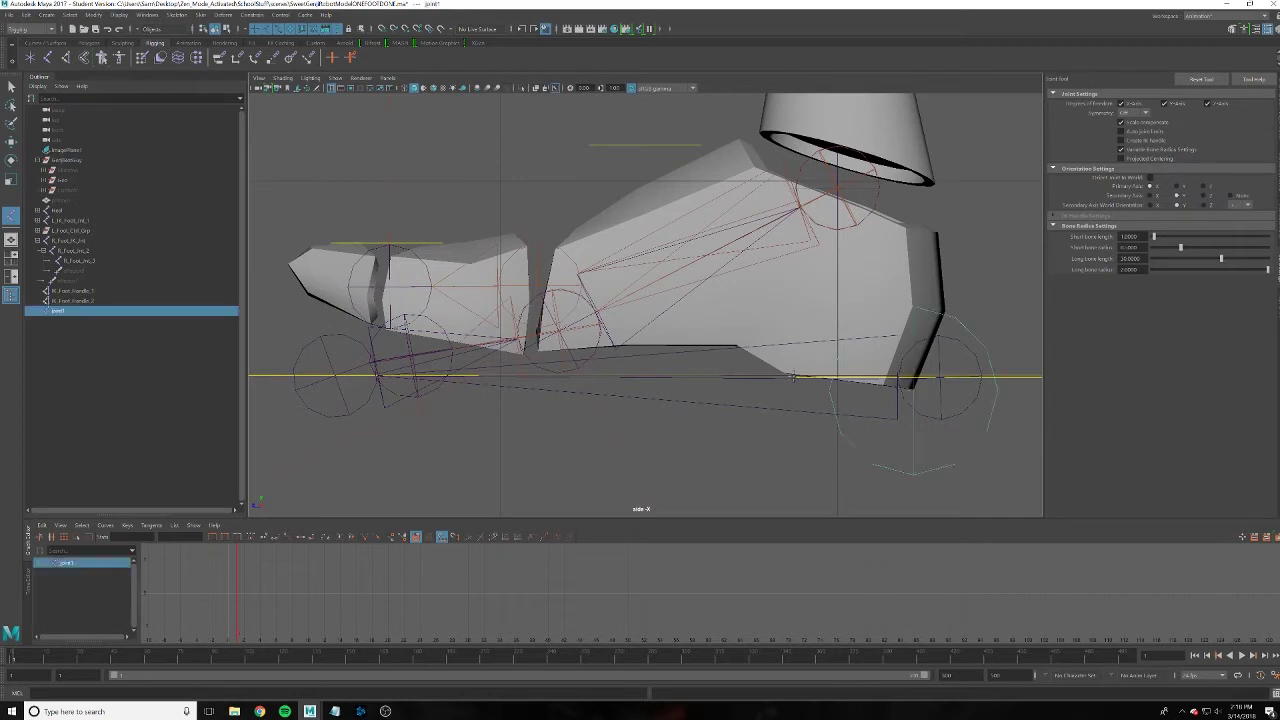
pyautogui.click(305, 293)
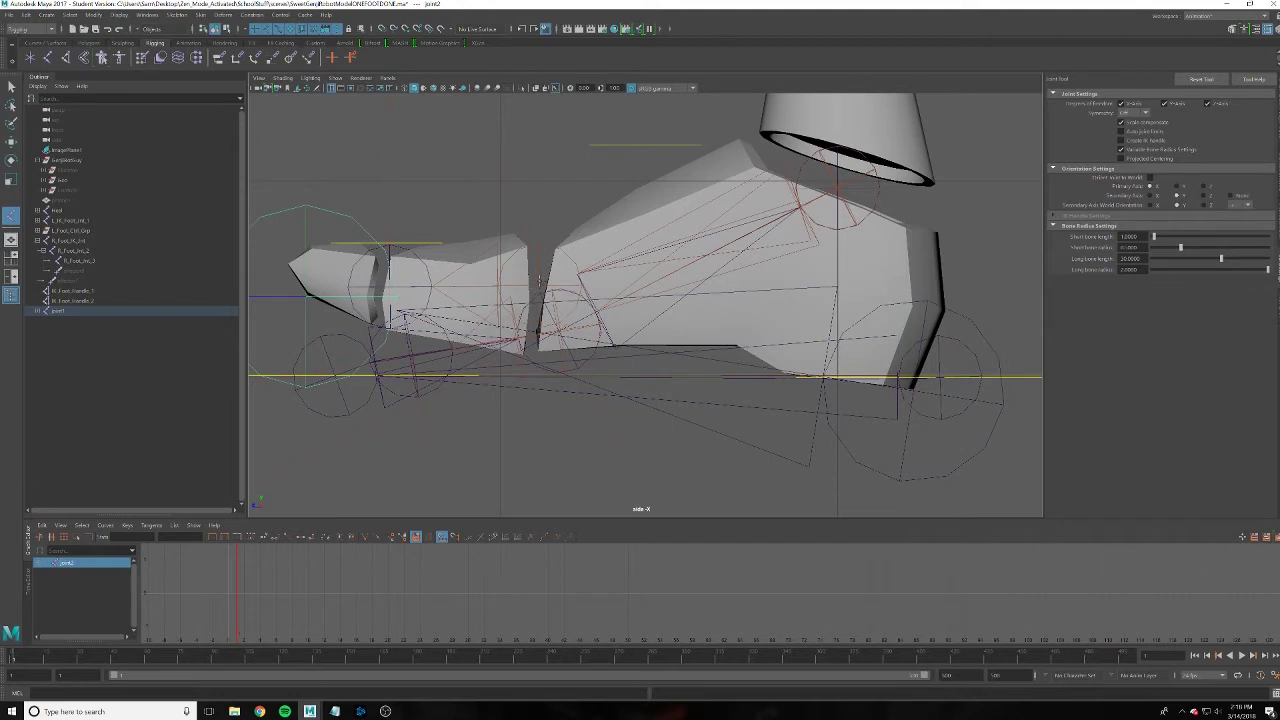
pyautogui.click(538, 286)
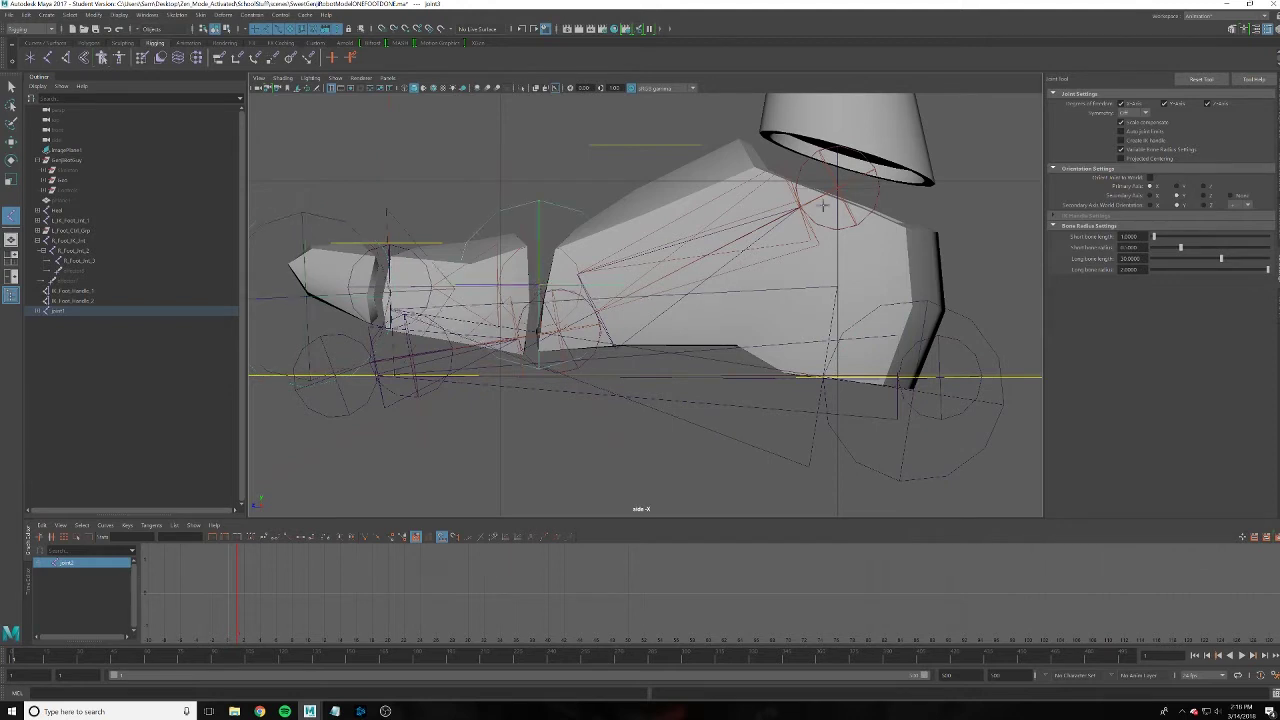
pyautogui.press('space')
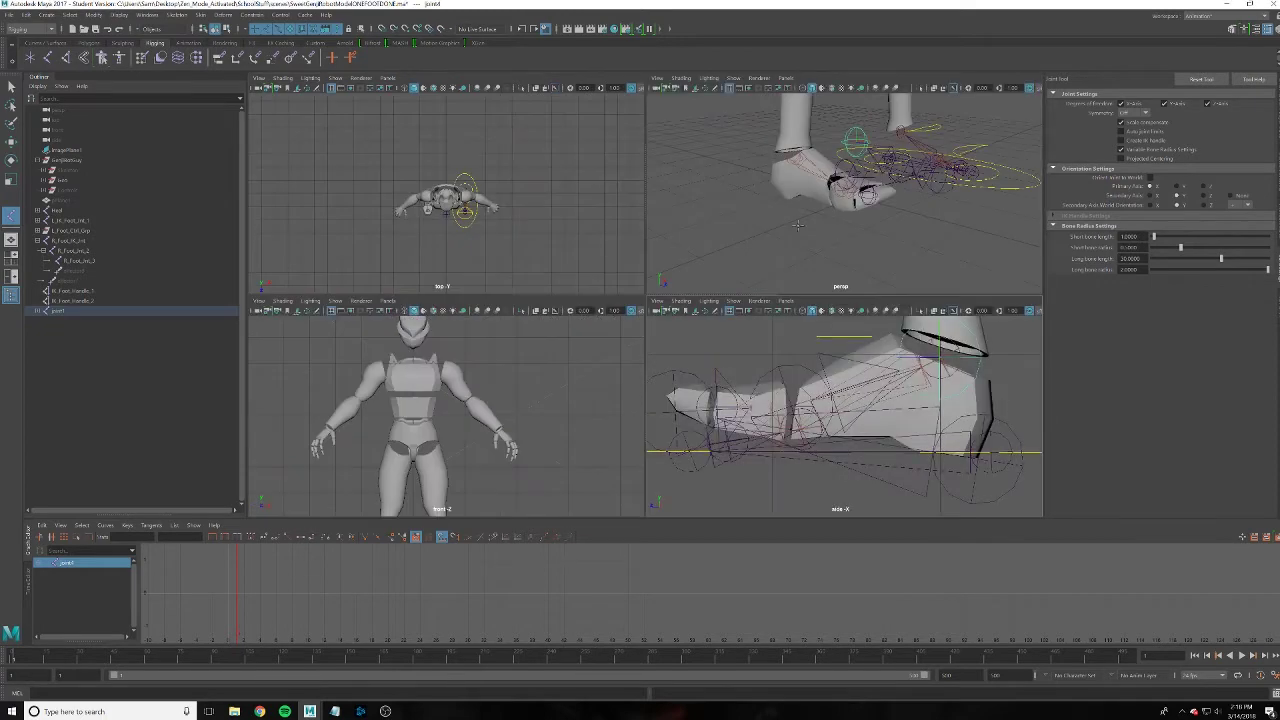
pyautogui.press('space')
pyautogui.keyDown('alt'); pyautogui.moveTo(640, 300); pyautogui.dragTo(560, 310); pyautogui.keyUp('alt')
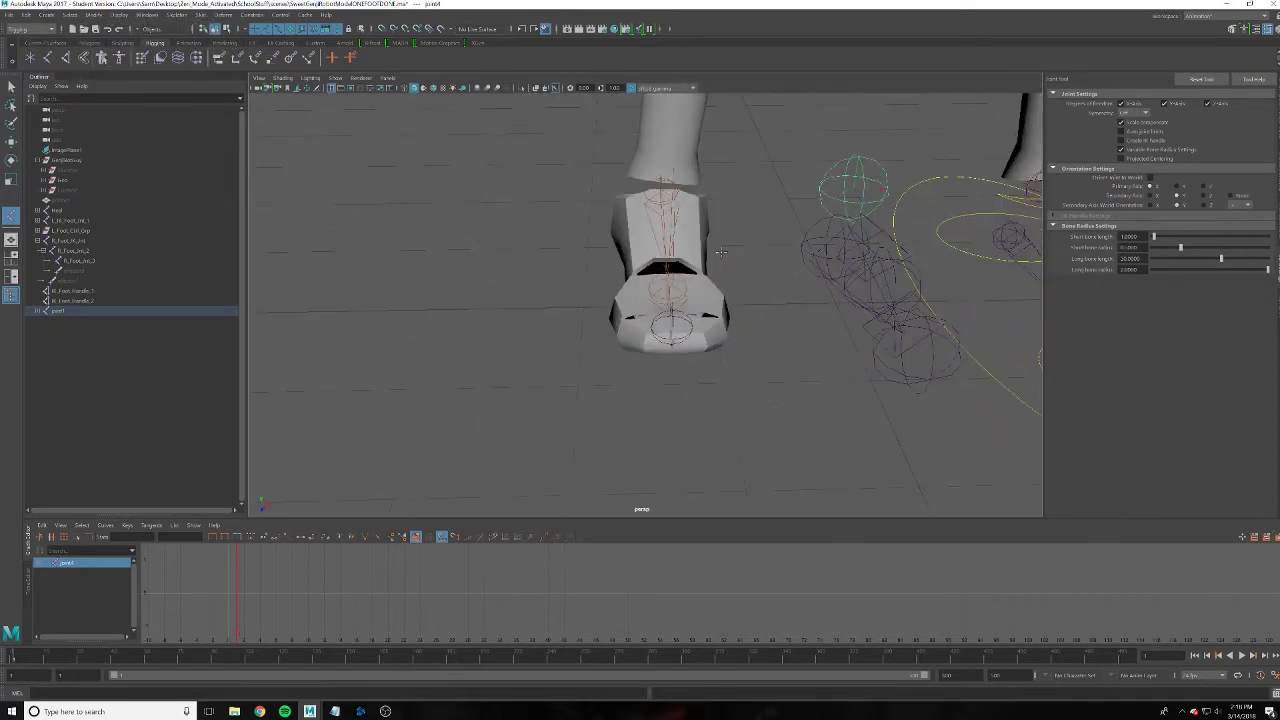
pyautogui.press('q')
# Hide the Geo mesh again and return to the Select Tool
pyautogui.click(63, 181)
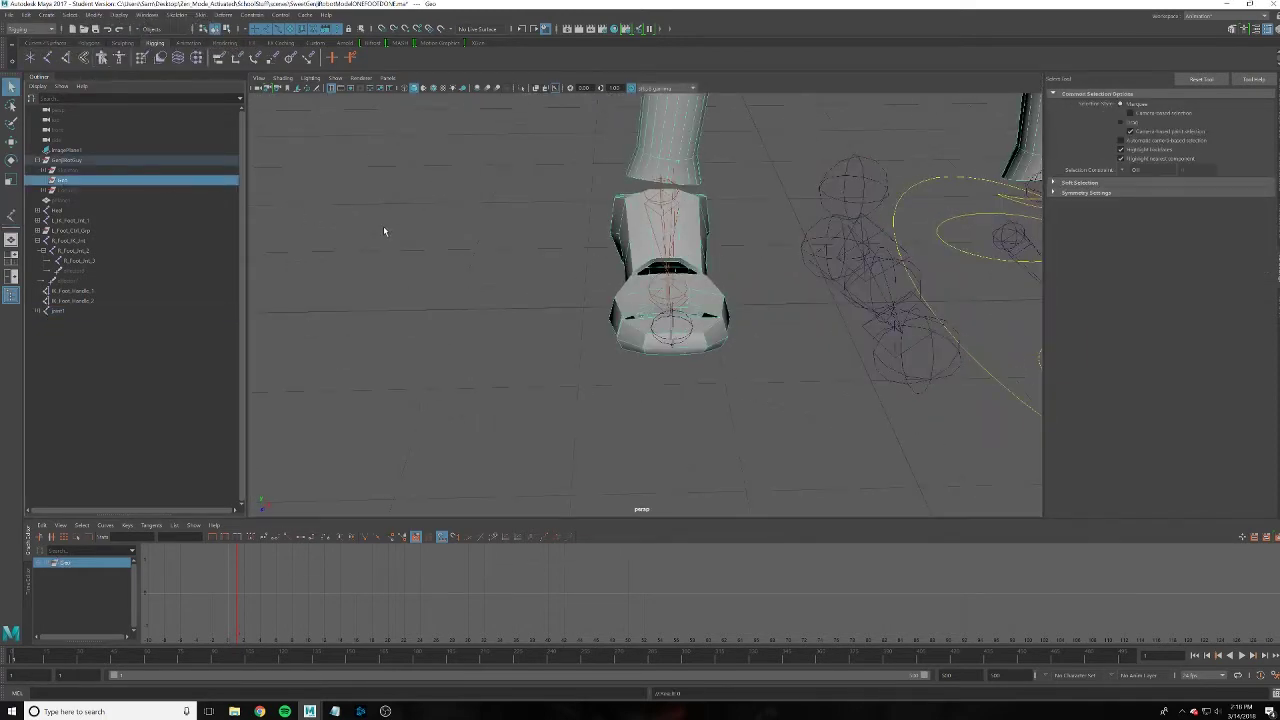
pyautogui.press('g')
pyautogui.click(66, 183)
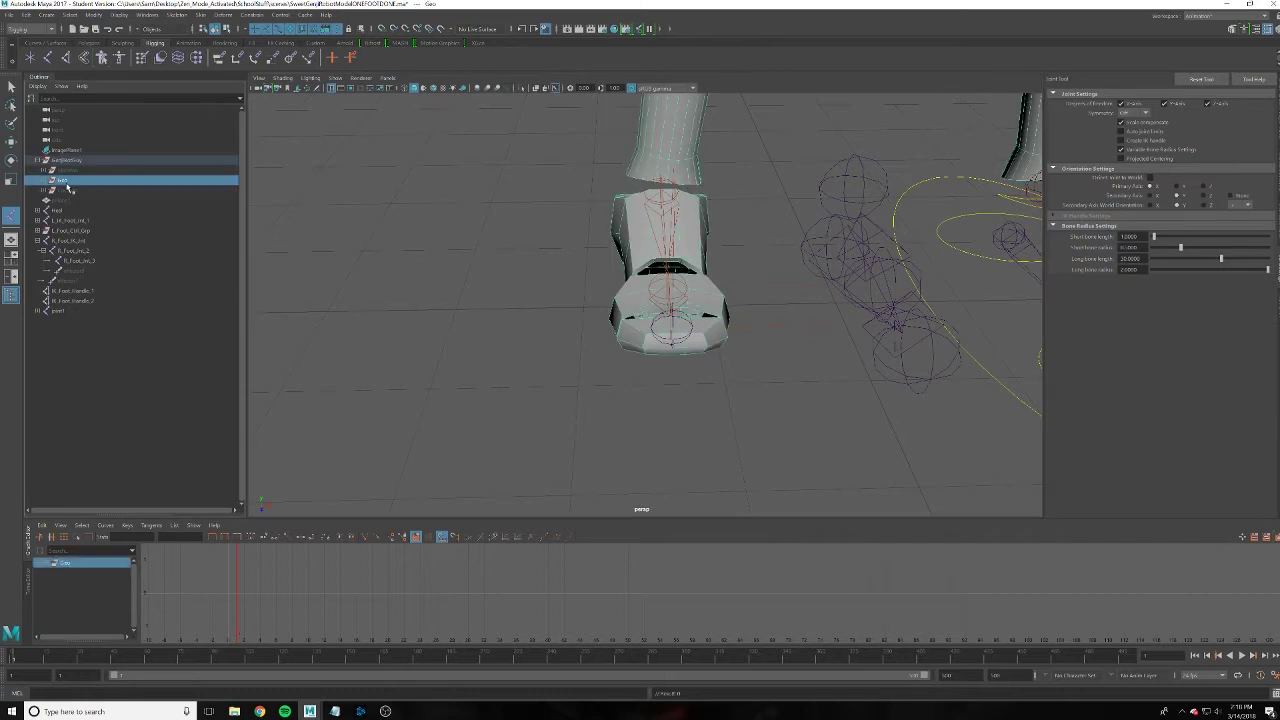
pyautogui.press('h')
pyautogui.moveTo(857, 340)
pyautogui.keyDown('alt'); pyautogui.mouseDown()
pyautogui.moveTo(840, 315)
pyautogui.moveTo(762, 318)
pyautogui.moveTo(785, 328)
pyautogui.mouseUp(); pyautogui.keyUp('alt')
pyautogui.press('q')
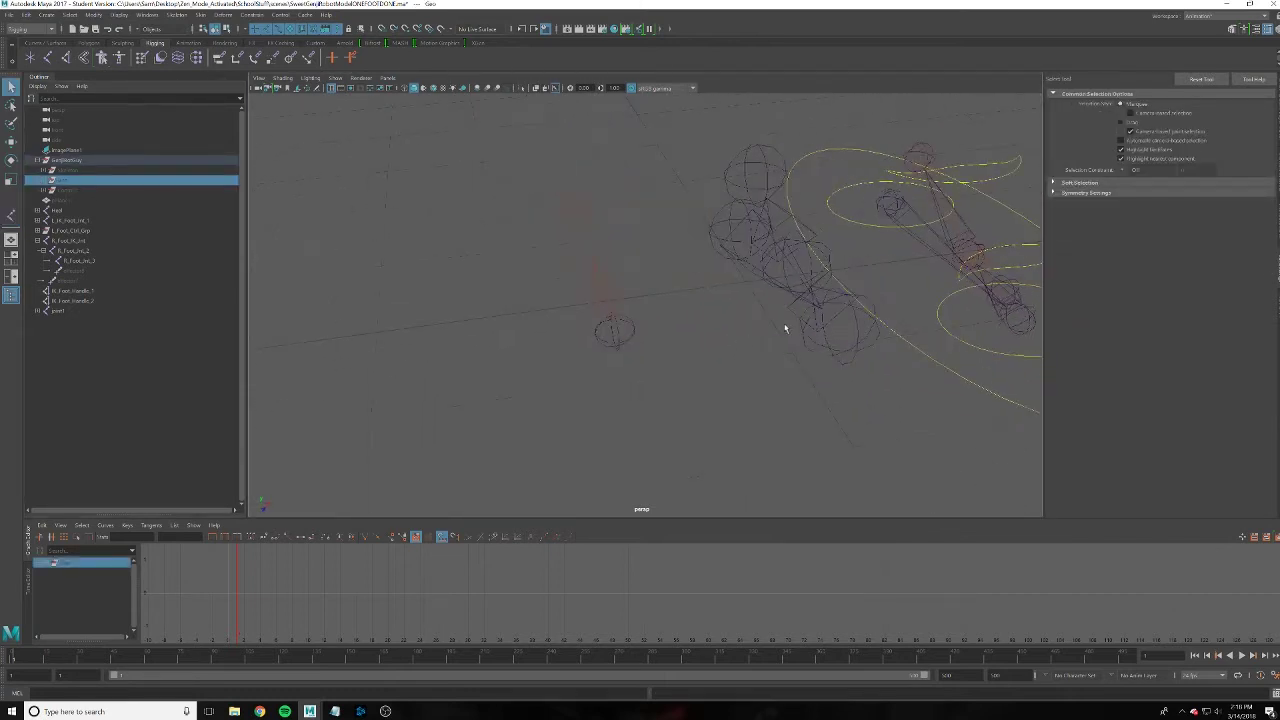
# Move the joint1 chain left into place beside the foot
pyautogui.click(716, 238)
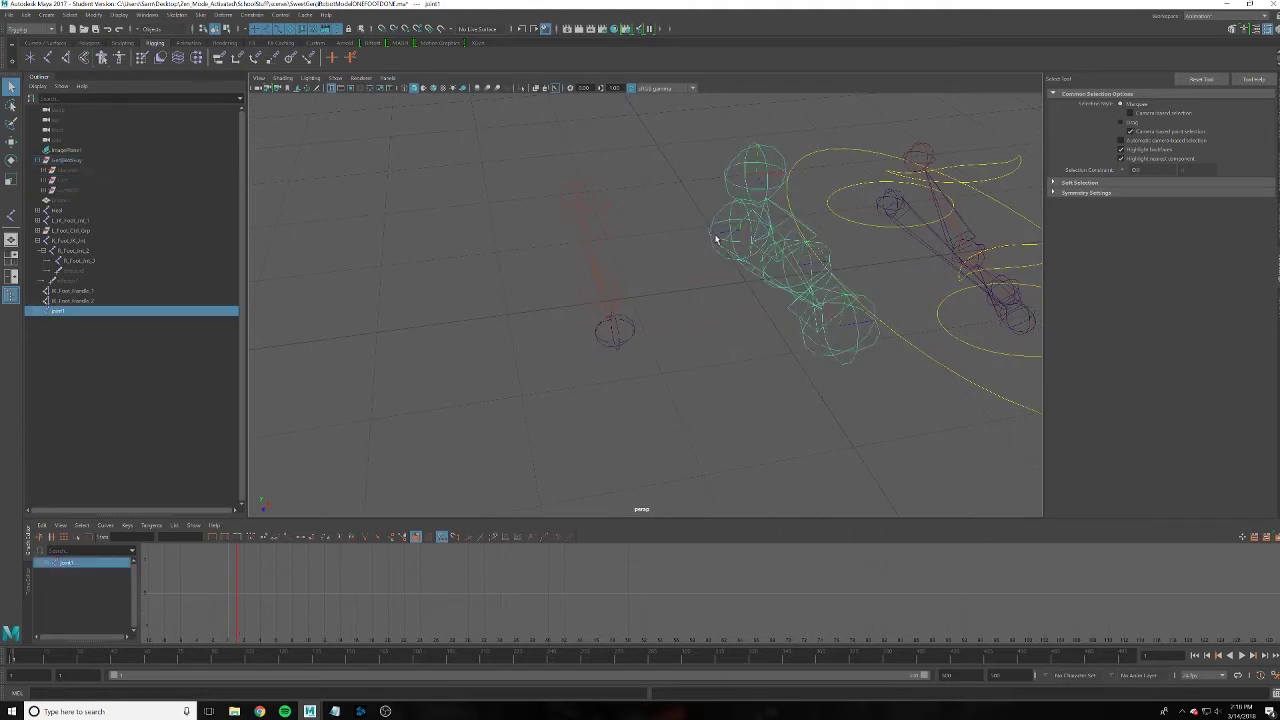
pyautogui.press('w')
pyautogui.moveTo(692, 238)
pyautogui.mouseDown()
pyautogui.moveTo(519, 246)
pyautogui.moveTo(538, 243)
pyautogui.mouseUp()
pyautogui.moveTo(562, 242); pyautogui.dragTo(564, 242, button='middle')
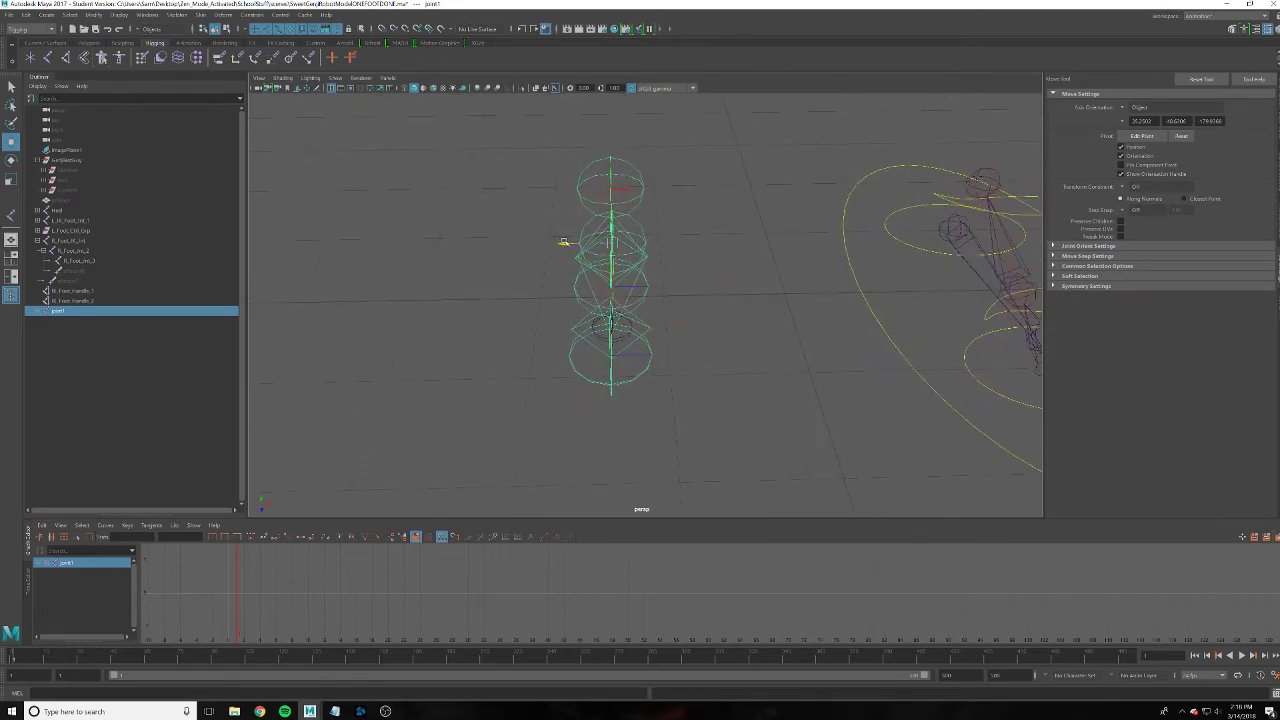
pyautogui.moveTo(564, 242)
pyautogui.keyDown('alt'); pyautogui.mouseDown()
pyautogui.moveTo(768, 320)
pyautogui.moveTo(891, 337)
pyautogui.moveTo(869, 346)
pyautogui.mouseUp(); pyautogui.keyUp('alt')
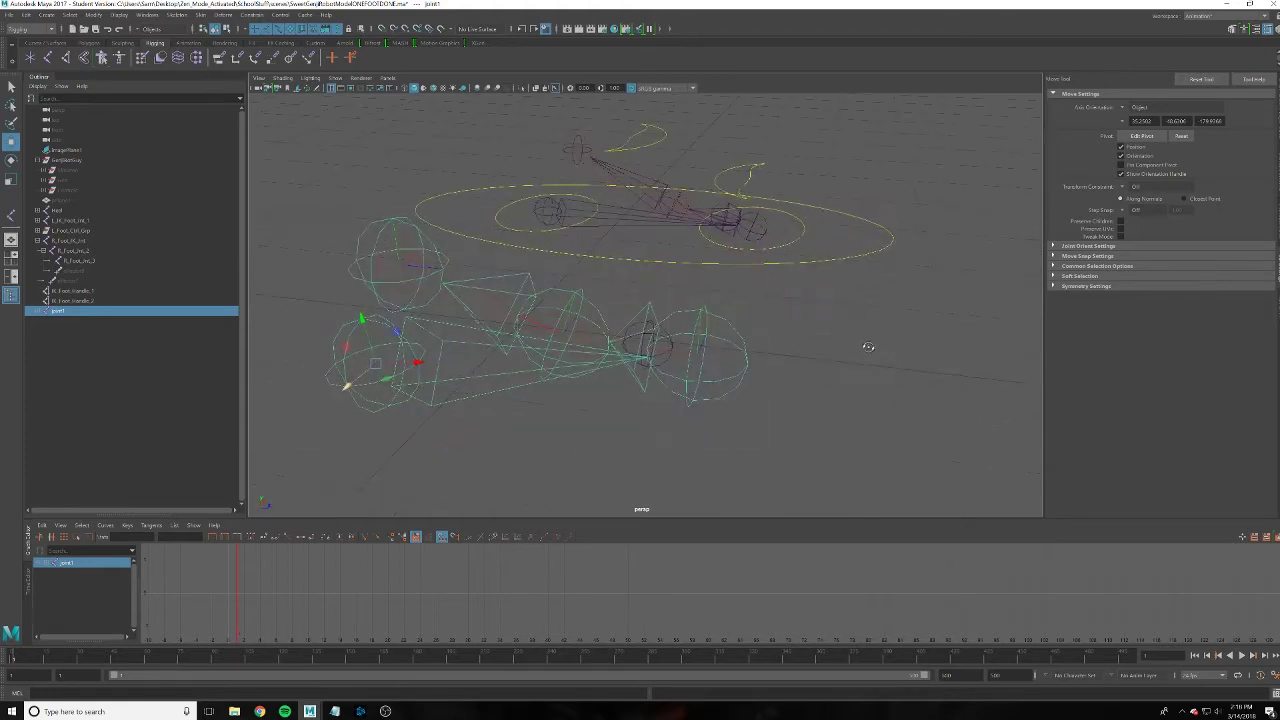
pyautogui.keyDown('shift'); pyautogui.click(88, 341); pyautogui.keyUp('shift')
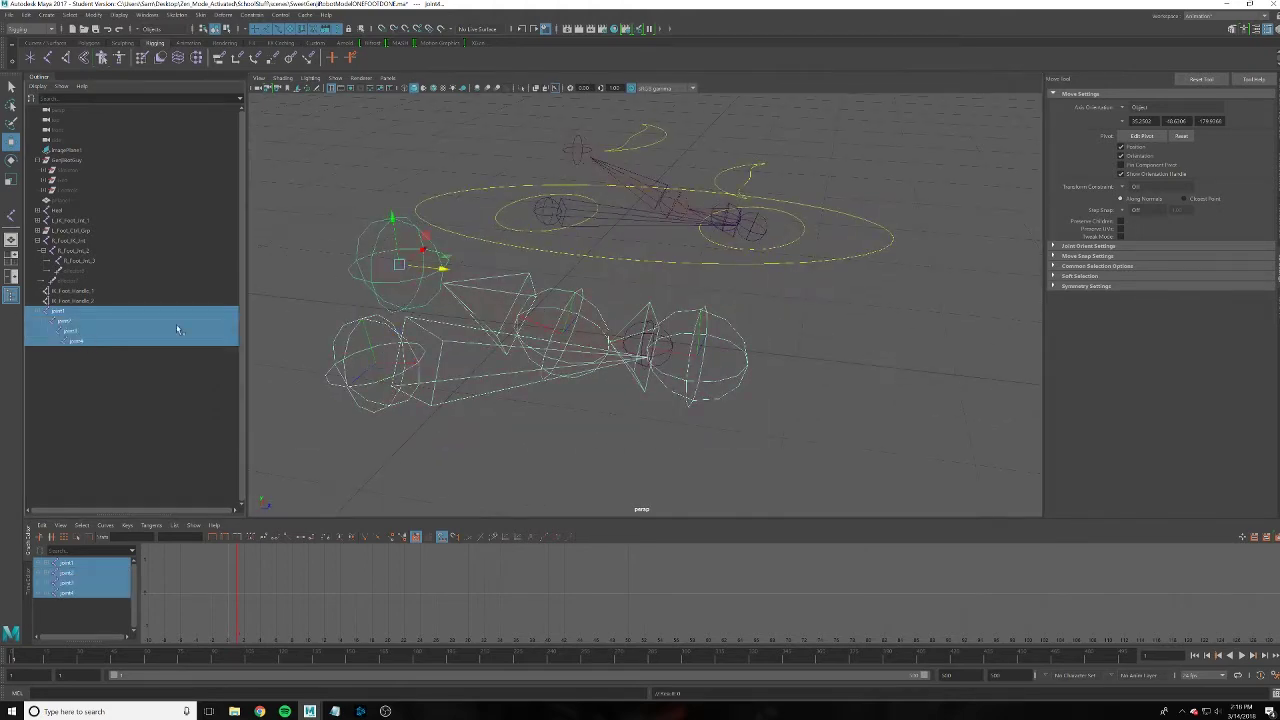
pyautogui.hotkey('ctrl', 'a')
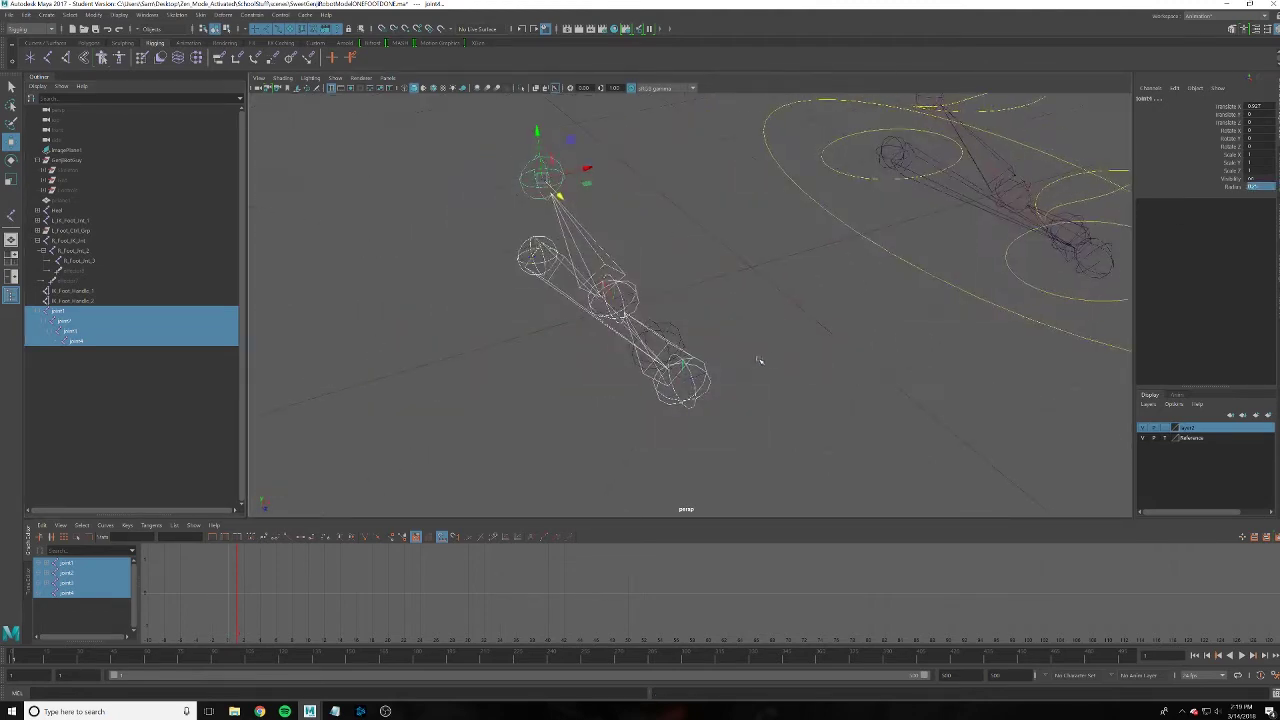
# Nudge joint3 into position and inspect joint4 and the new joint5 branch
pyautogui.keyDown('alt'); pyautogui.moveTo(863, 354); pyautogui.dragTo(820, 357); pyautogui.keyUp('alt')
pyautogui.click(585, 360)
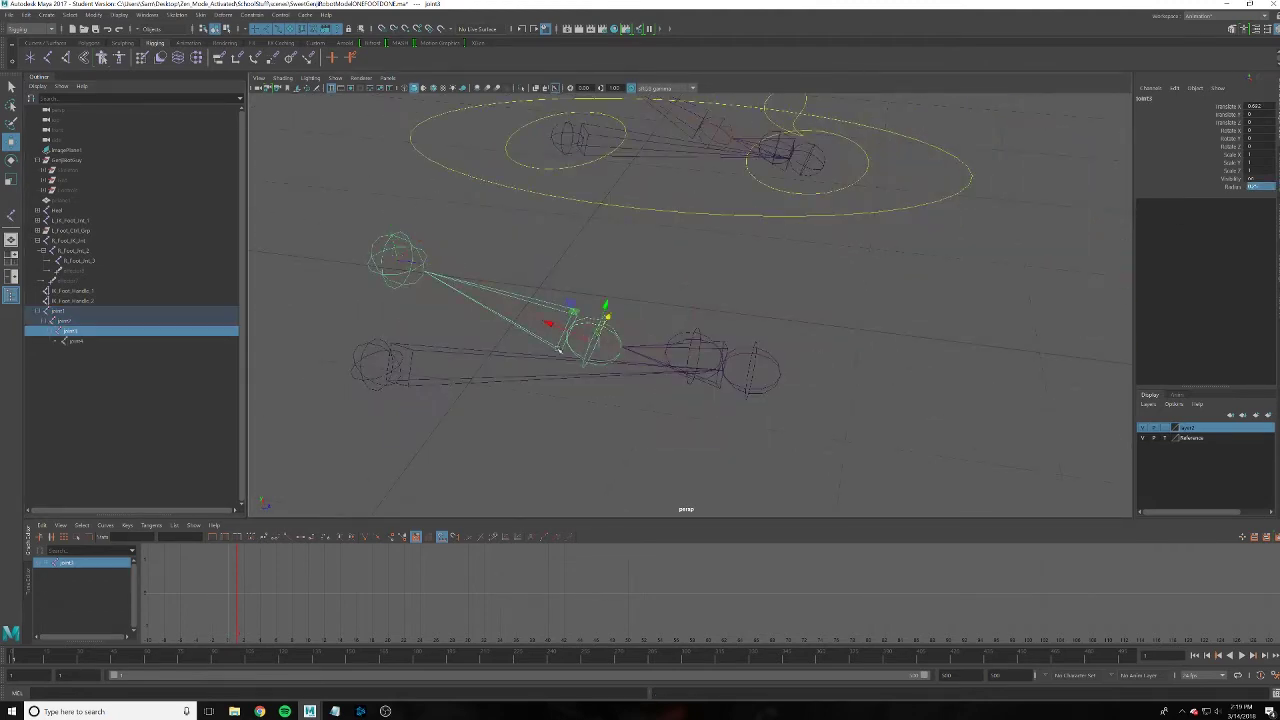
pyautogui.moveTo(616, 403); pyautogui.dragTo(603, 377, button='middle')
pyautogui.moveTo(592, 345); pyautogui.dragTo(600, 340, button='middle')
pyautogui.click(371, 268)
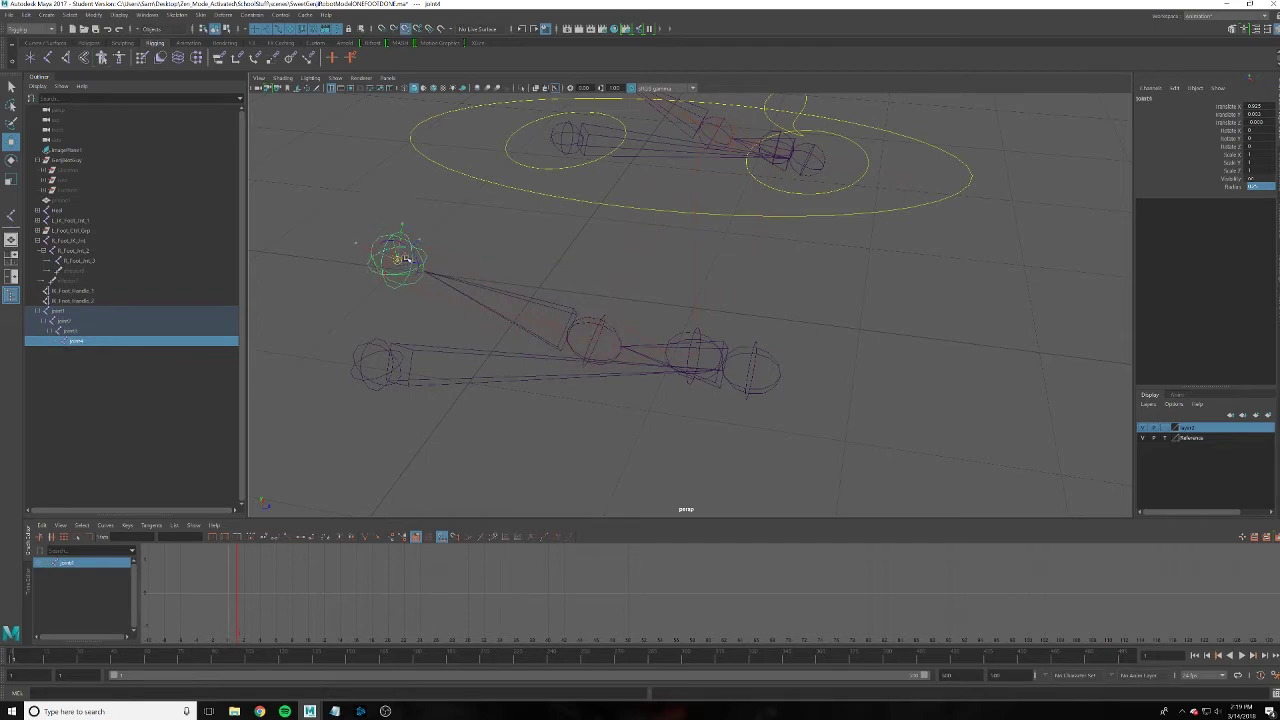
pyautogui.press('f')
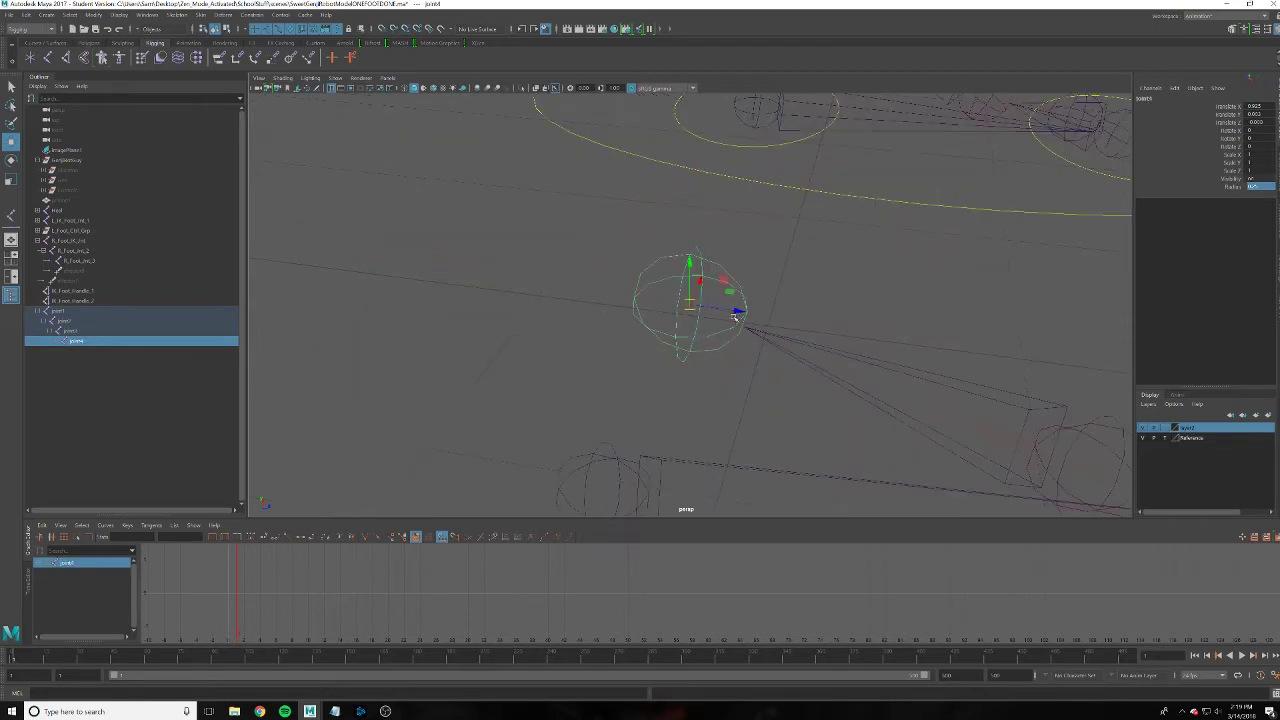
pyautogui.moveTo(780, 323)
pyautogui.keyDown('alt'); pyautogui.mouseDown()
pyautogui.moveTo(980, 331)
pyautogui.moveTo(809, 340)
pyautogui.moveTo(894, 423)
pyautogui.moveTo(785, 270)
pyautogui.moveTo(889, 369)
pyautogui.mouseUp(); pyautogui.keyUp('alt')
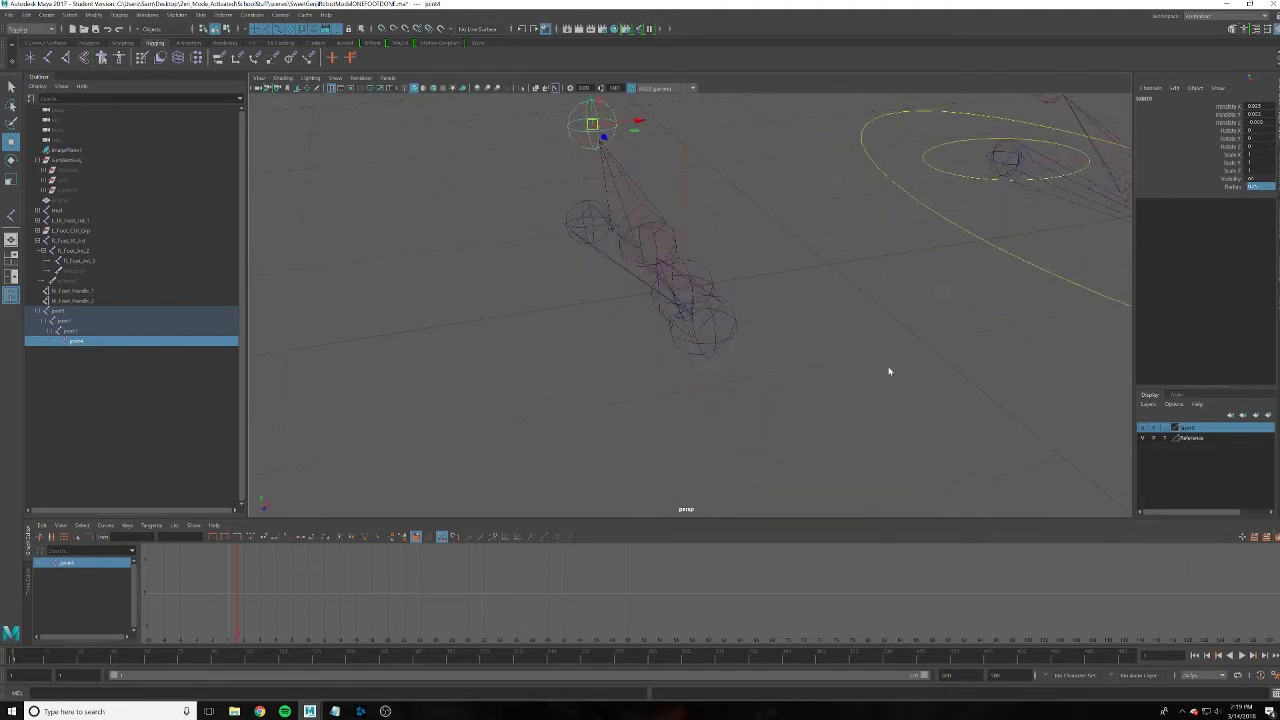
pyautogui.click(780, 331)
pyautogui.keyDown('alt'); pyautogui.moveTo(780, 331); pyautogui.dragTo(832, 330); pyautogui.keyUp('alt')
pyautogui.click(720, 253)
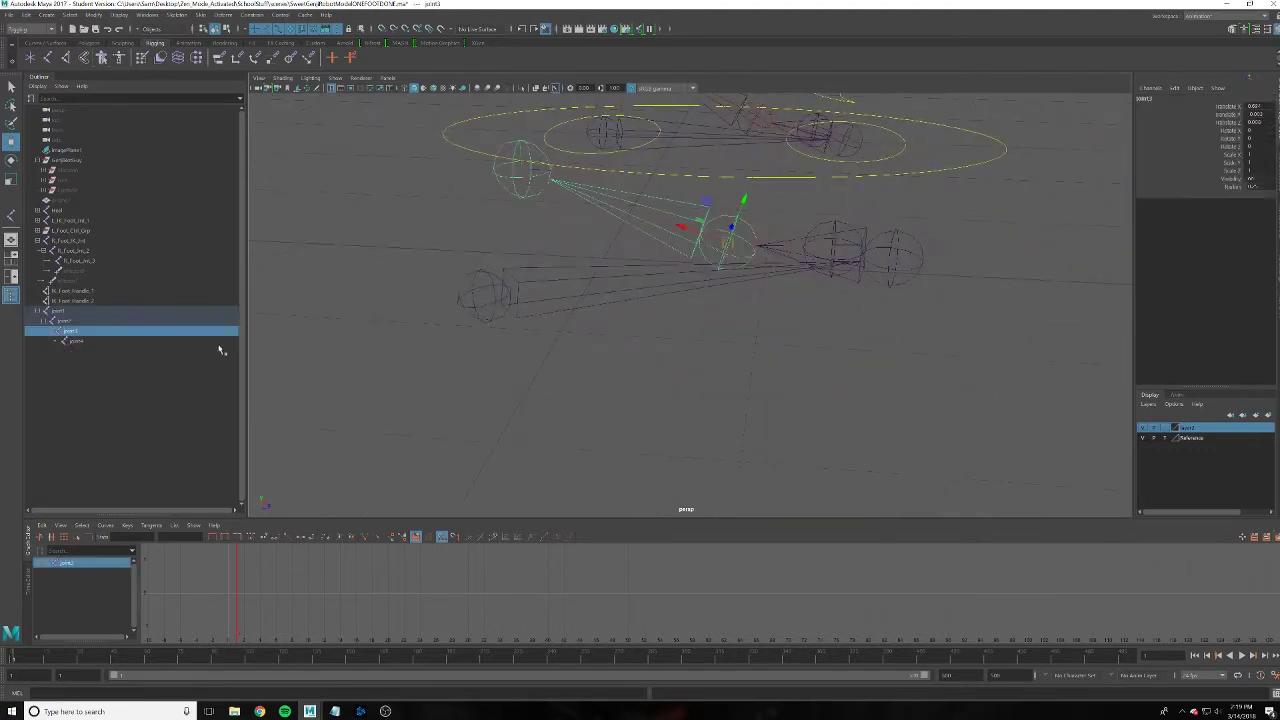
pyautogui.click(84, 353)
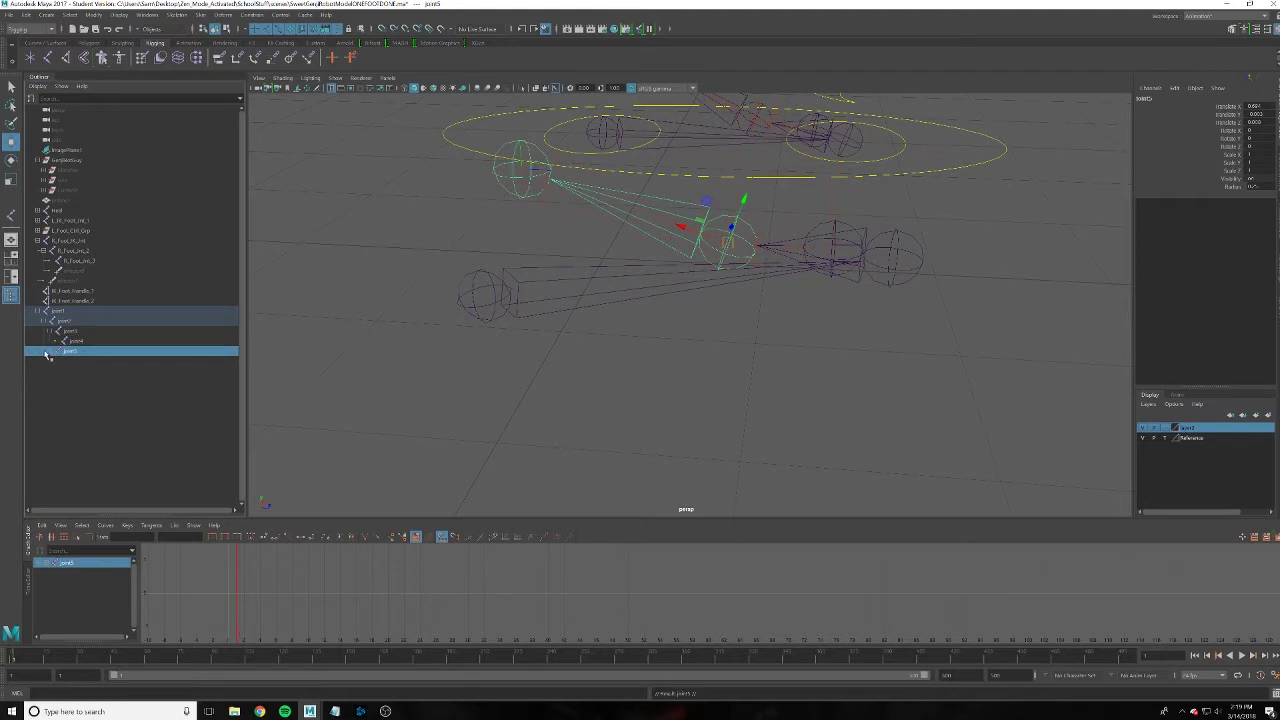
pyautogui.click(83, 366)
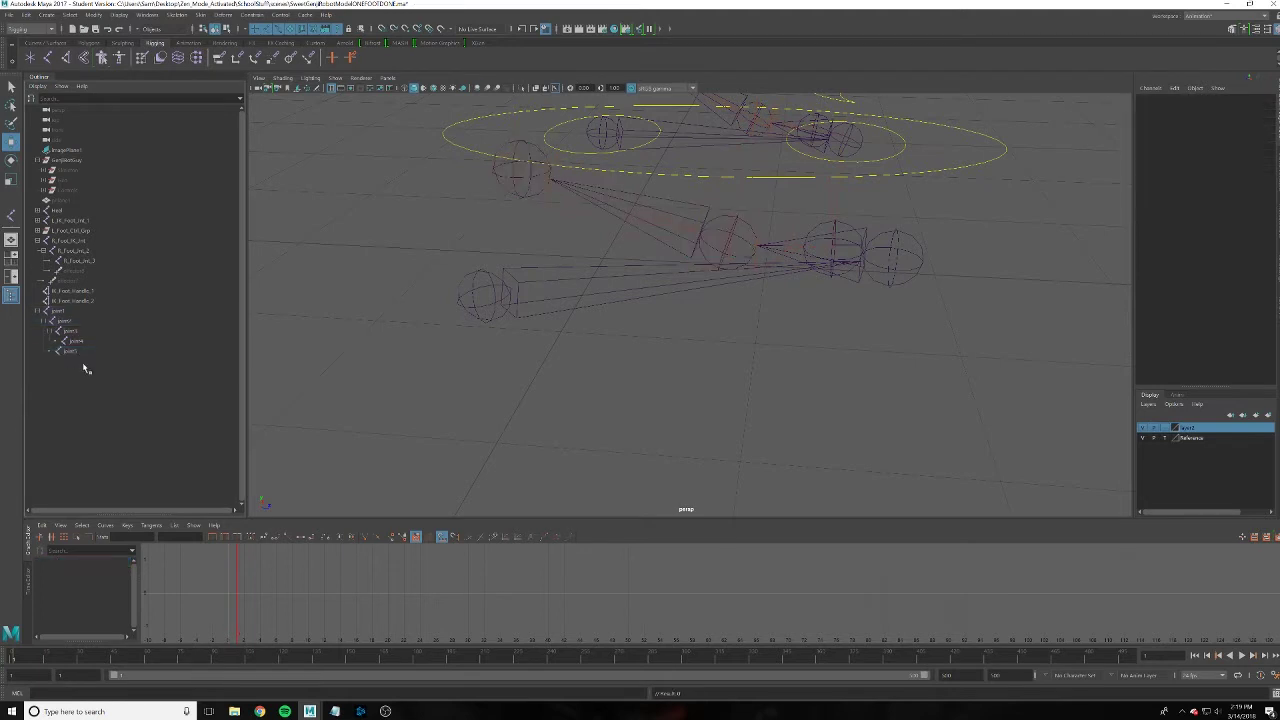
# Rename joint1 to R_Heel_Jnt and joint2 to R_Toe_Jnt
pyautogui.click(62, 311)
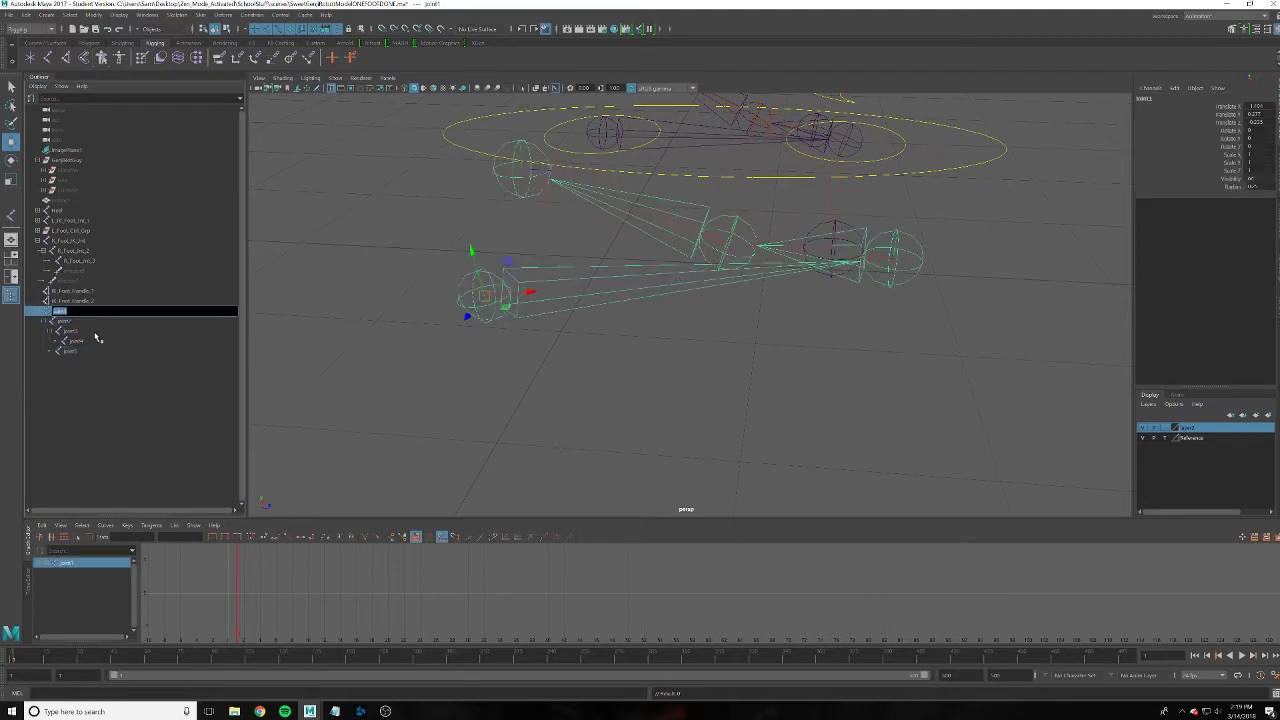
pyautogui.write('R_Heel')
pyautogui.press('Return')
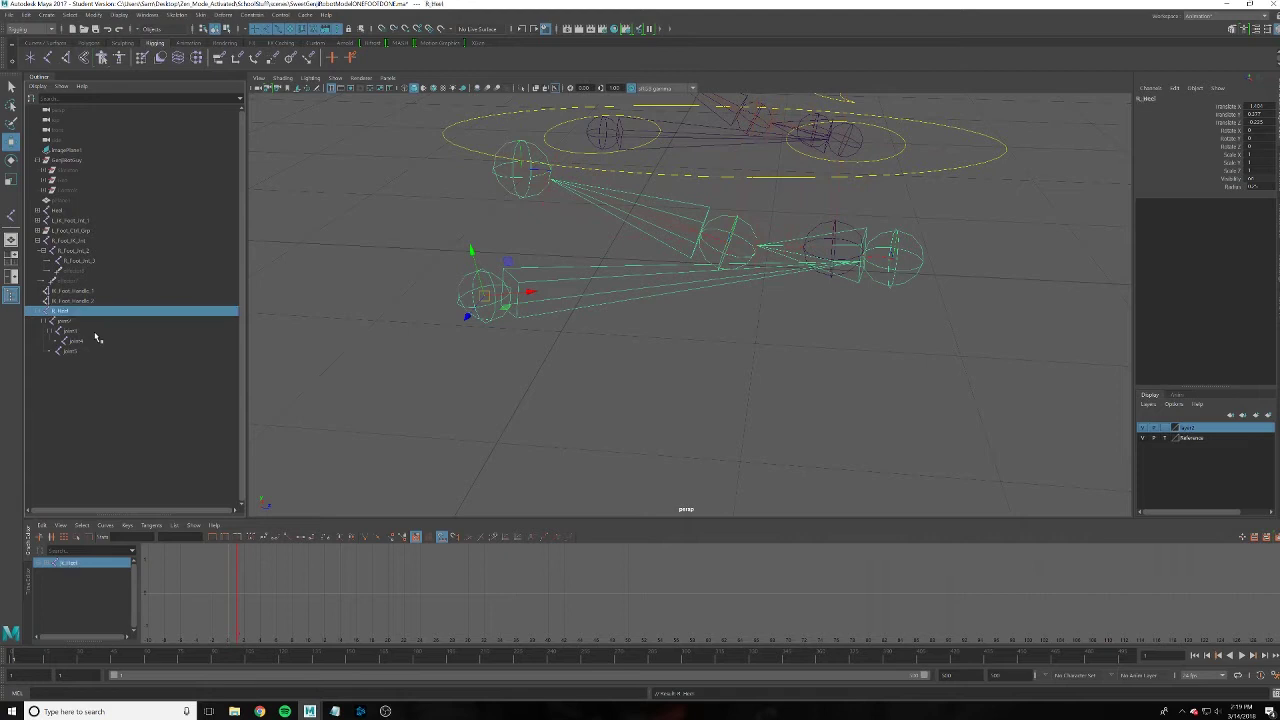
pyautogui.doubleClick(66, 320)
pyautogui.write('R')
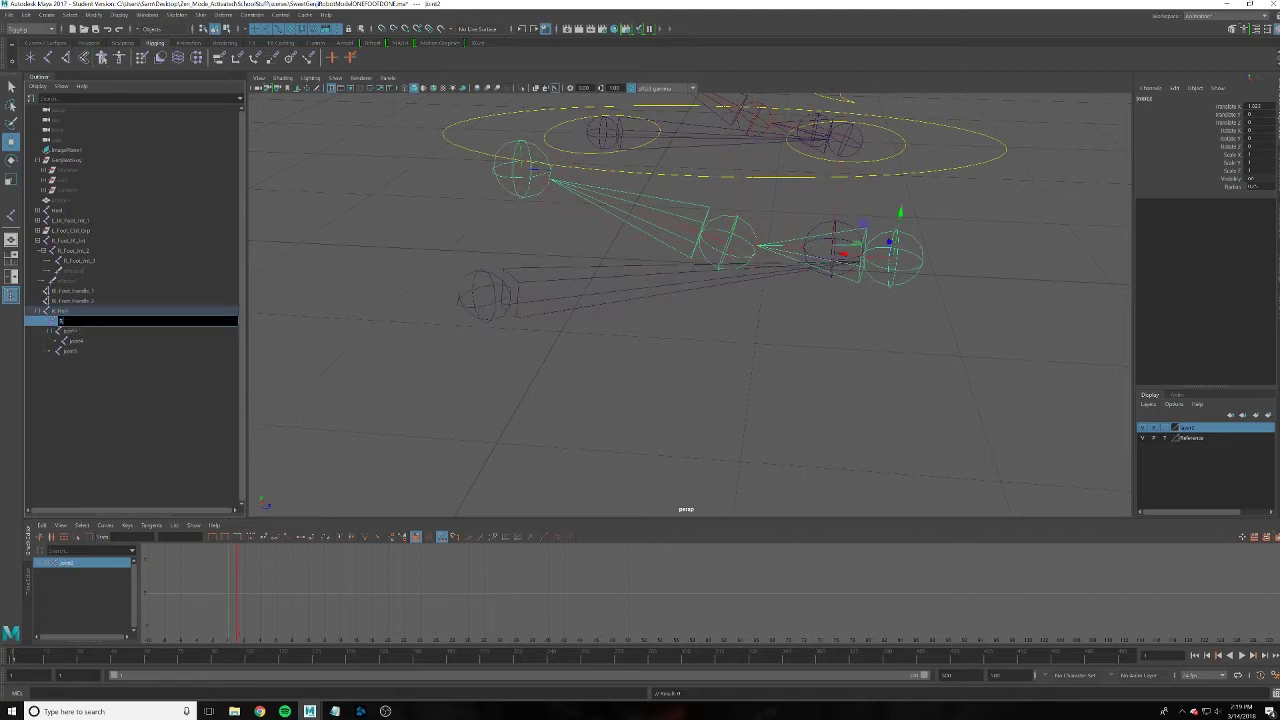
pyautogui.write('_He')
pyautogui.press('Return')
pyautogui.doubleClick(108, 312)
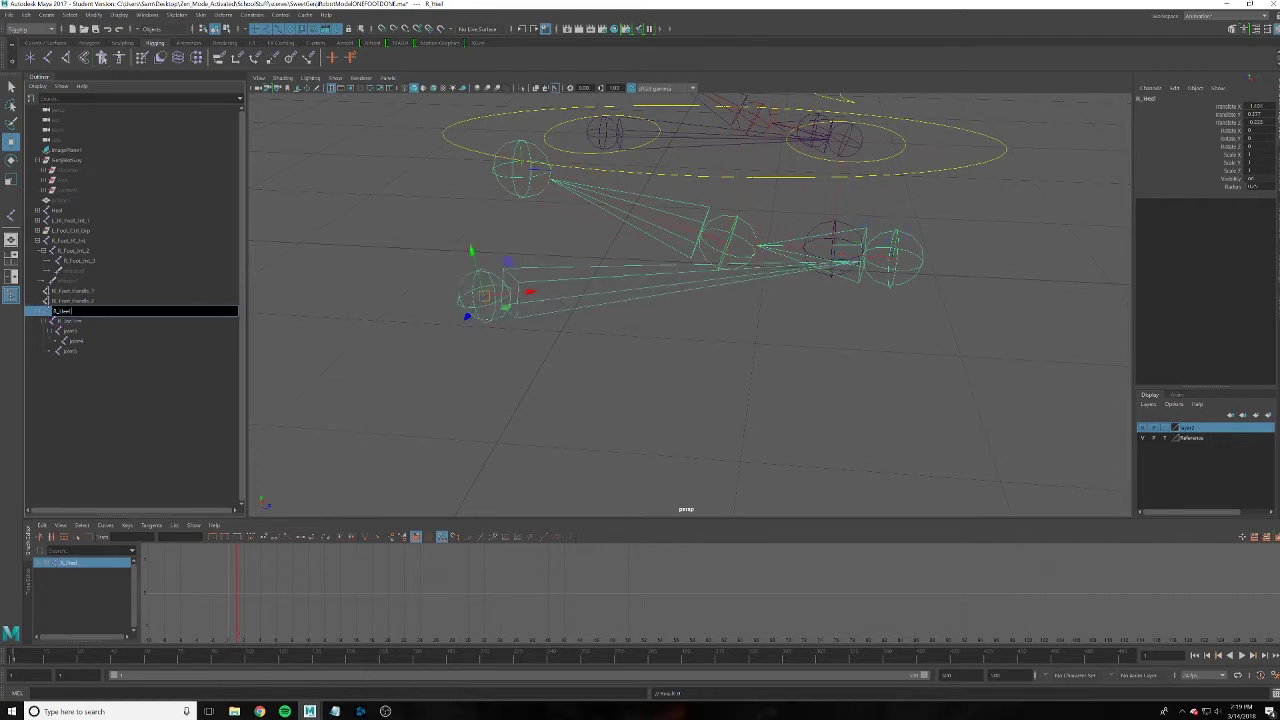
pyautogui.write('_Jnt')
pyautogui.press('Return')
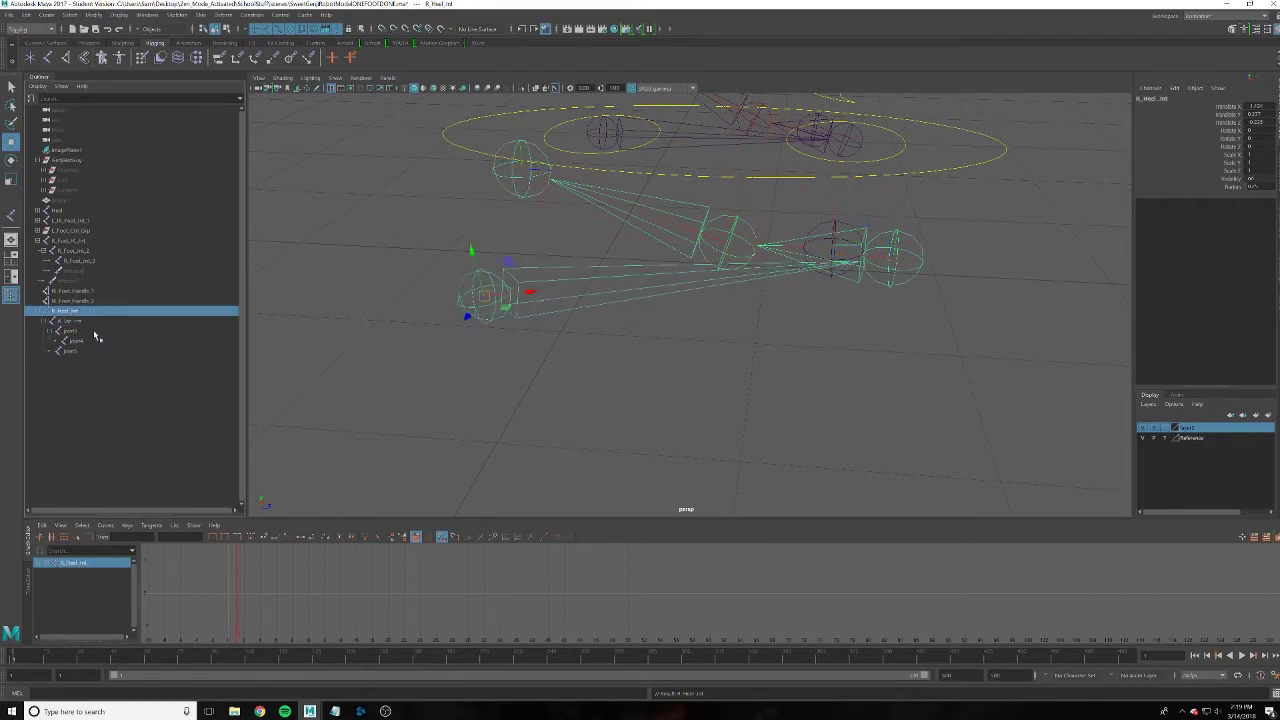
# Rename joint3, joint4 and joint5 to R_Ball_Jnt, R_Ankle_Jnt and R_Toe_Lifter_Jnt
pyautogui.doubleClick(90, 331)
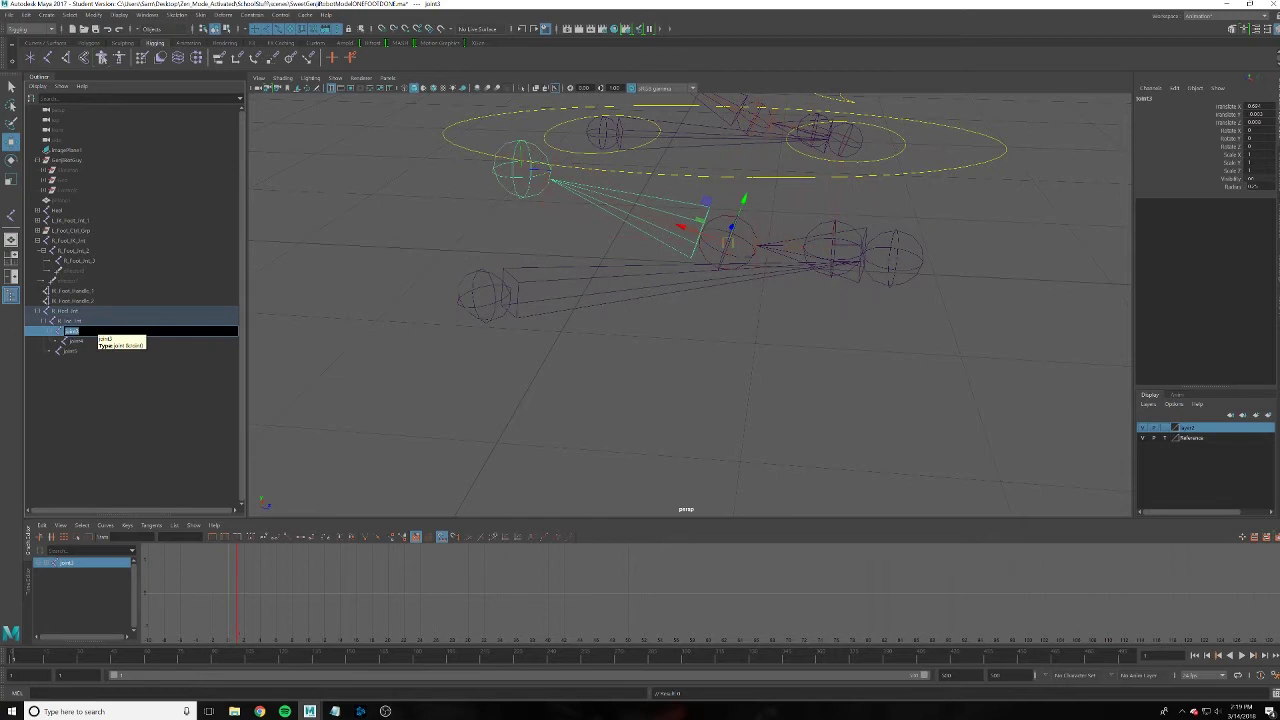
pyautogui.write('R_Ball_J')
pyautogui.write('nt')
pyautogui.press('Return')
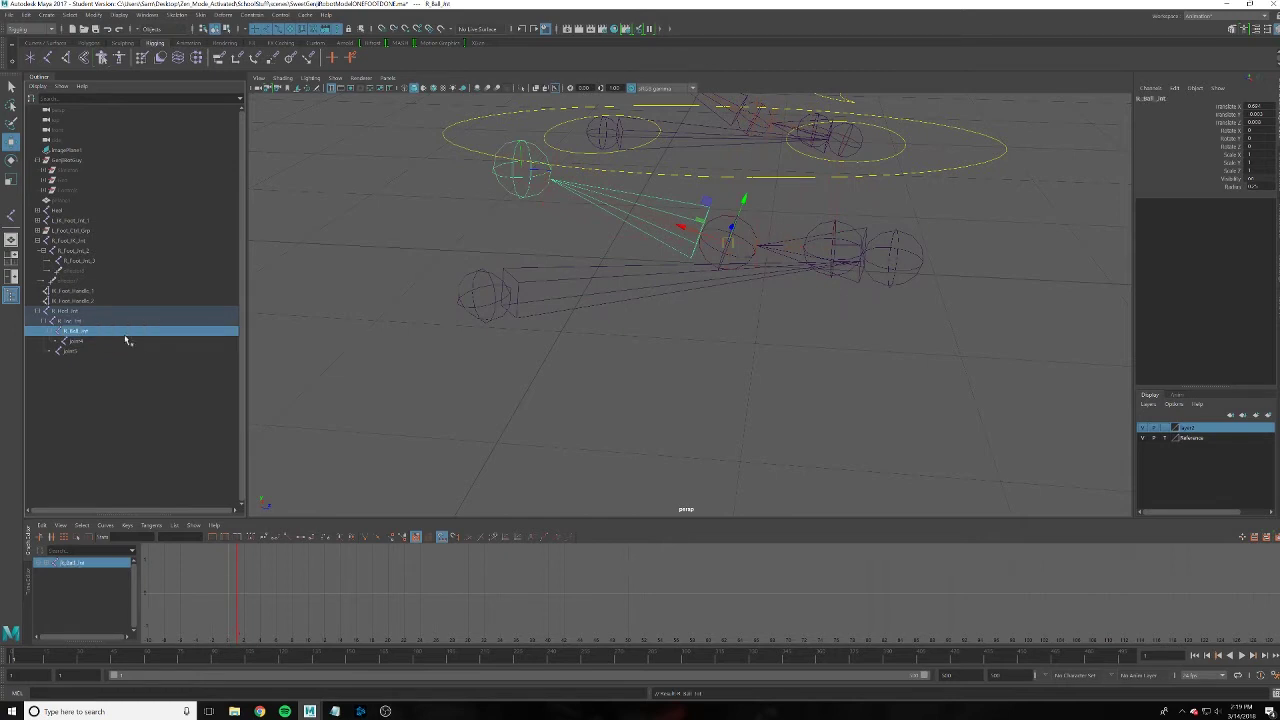
pyautogui.click(119, 350)
pyautogui.doubleClick(119, 350)
pyautogui.doubleClick(119, 340)
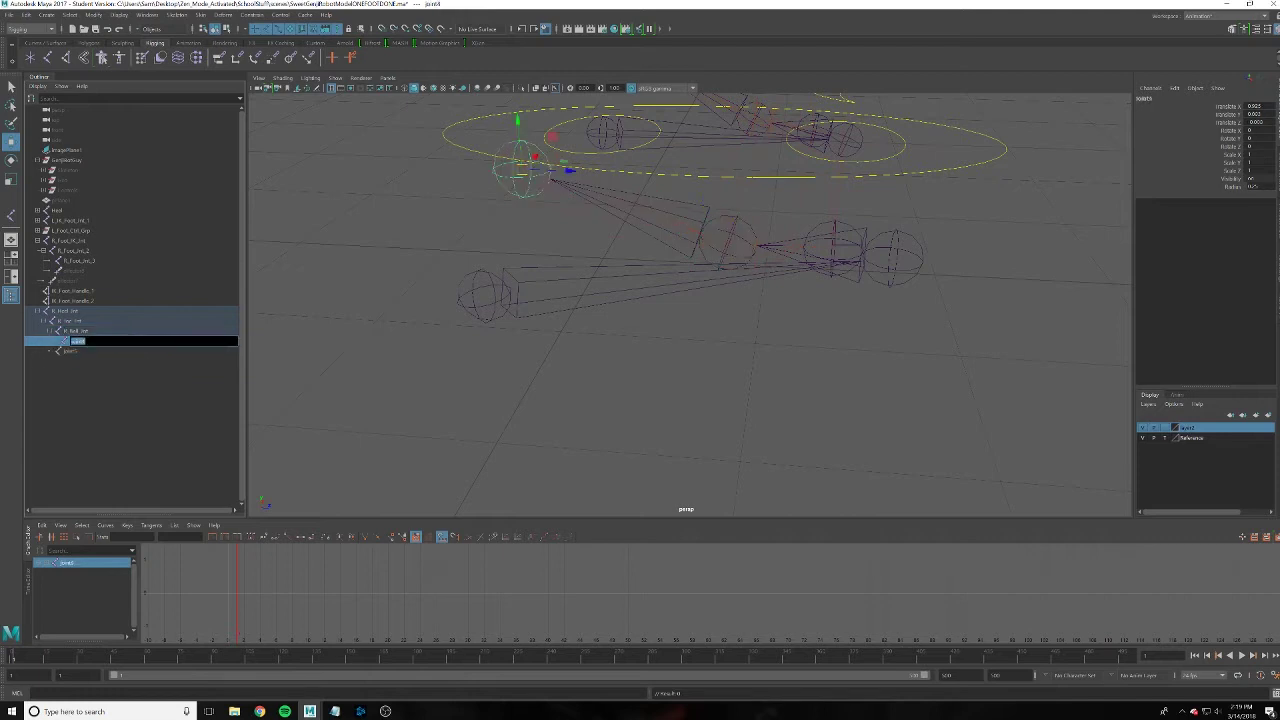
pyautogui.write('R_Ankle_')
pyautogui.write('Jnt')
pyautogui.press('Return')
pyautogui.doubleClick(92, 351)
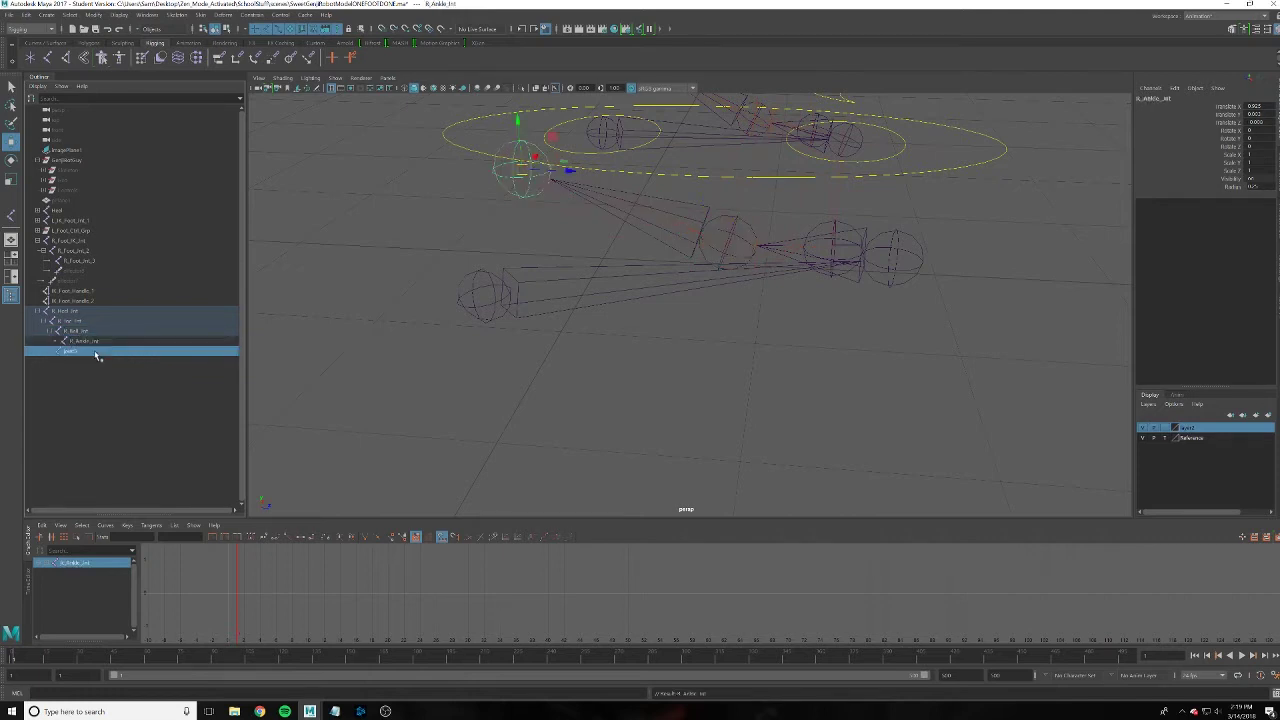
pyautogui.write('R_Toe_Little_Jnt')
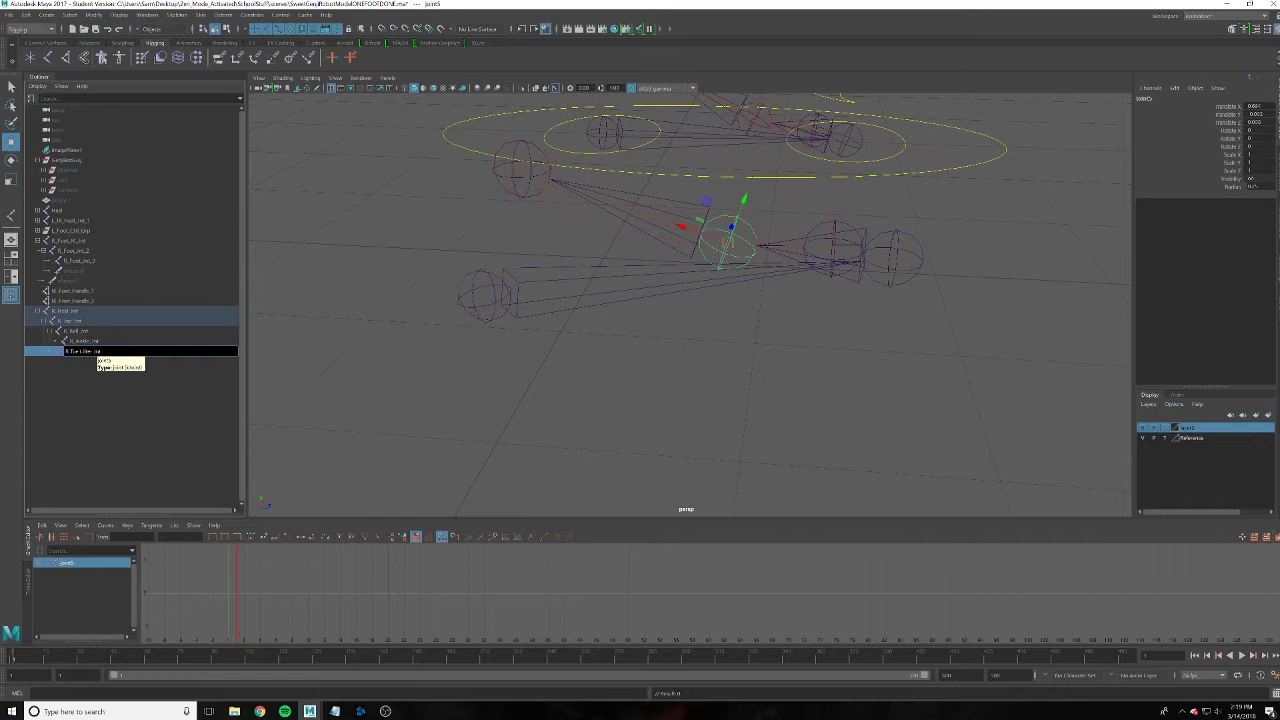
pyautogui.press('Return')
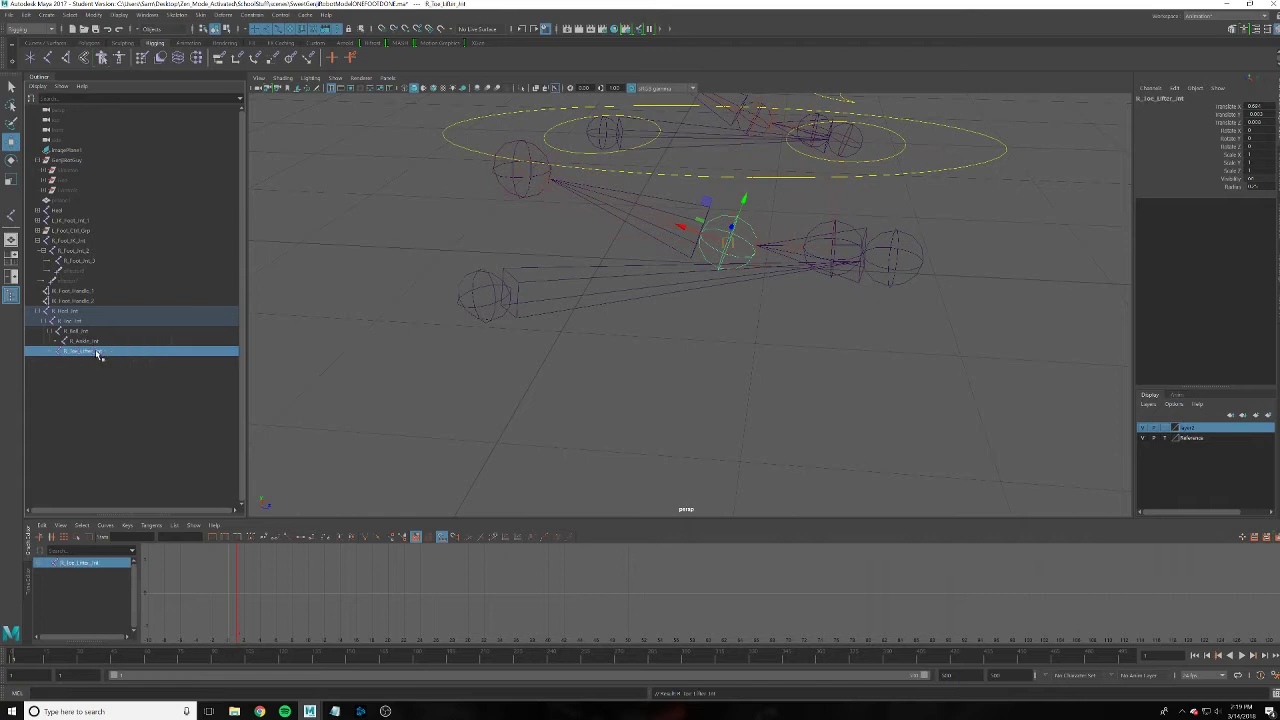
# Parent the second foot IK handle under R_Toe_Lifter_Jnt and the first under R_Ankle_Jnt
pyautogui.click(88, 302)
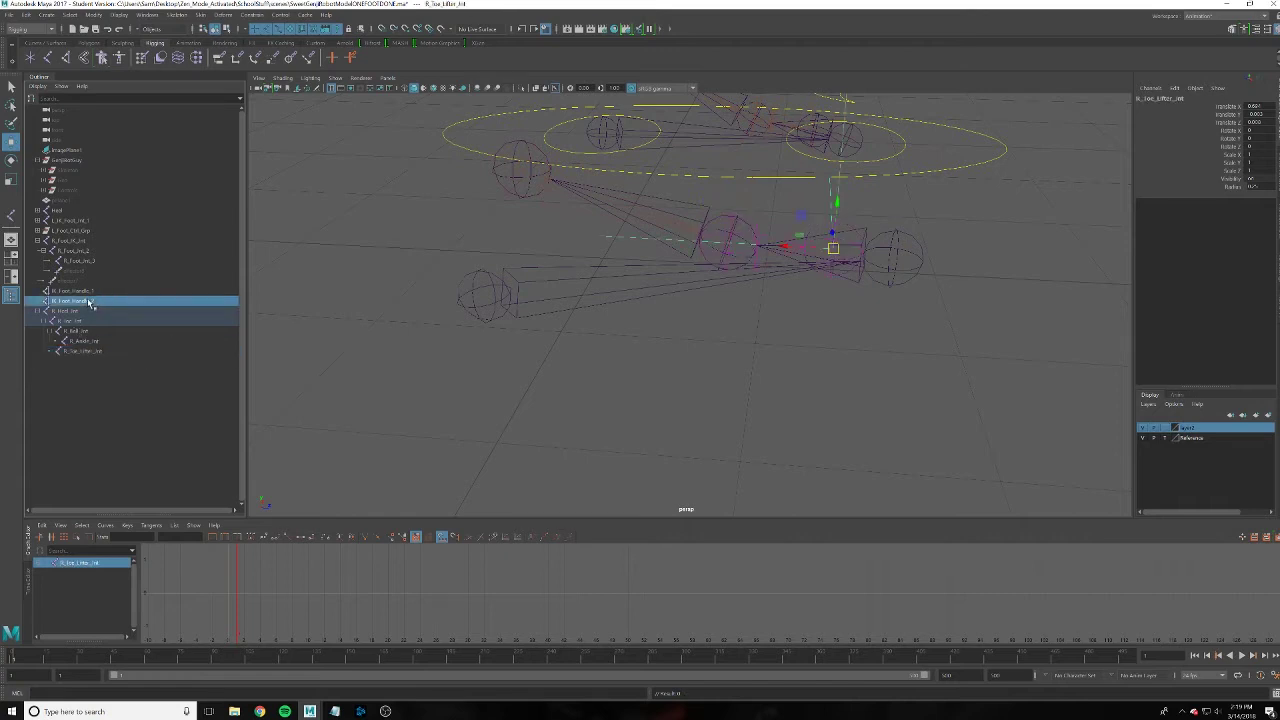
pyautogui.moveTo(86, 343); pyautogui.dragTo(92, 352, button='middle')
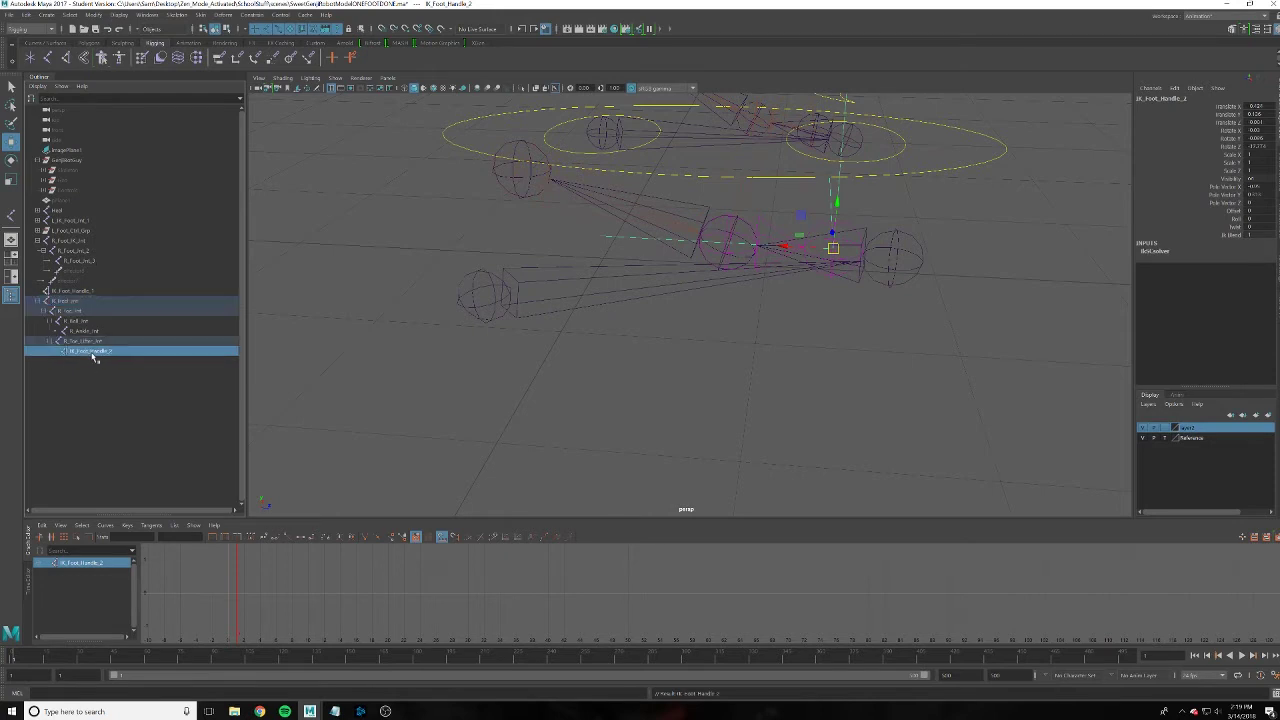
pyautogui.click(83, 292)
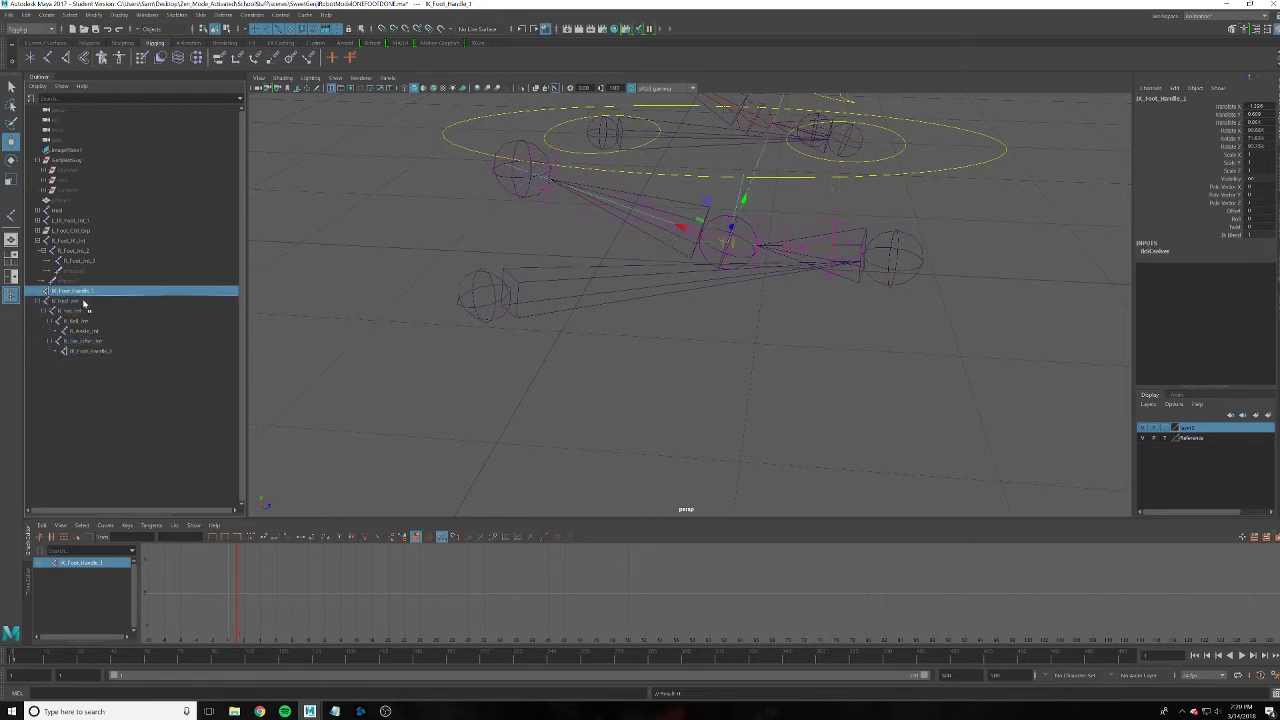
pyautogui.moveTo(83, 292); pyautogui.dragTo(75, 328, button='middle')
# Rotate R_Ball_Jnt and R_Toe_Lifter_Jnt downward to test how the foot bends
pyautogui.click(85, 311)
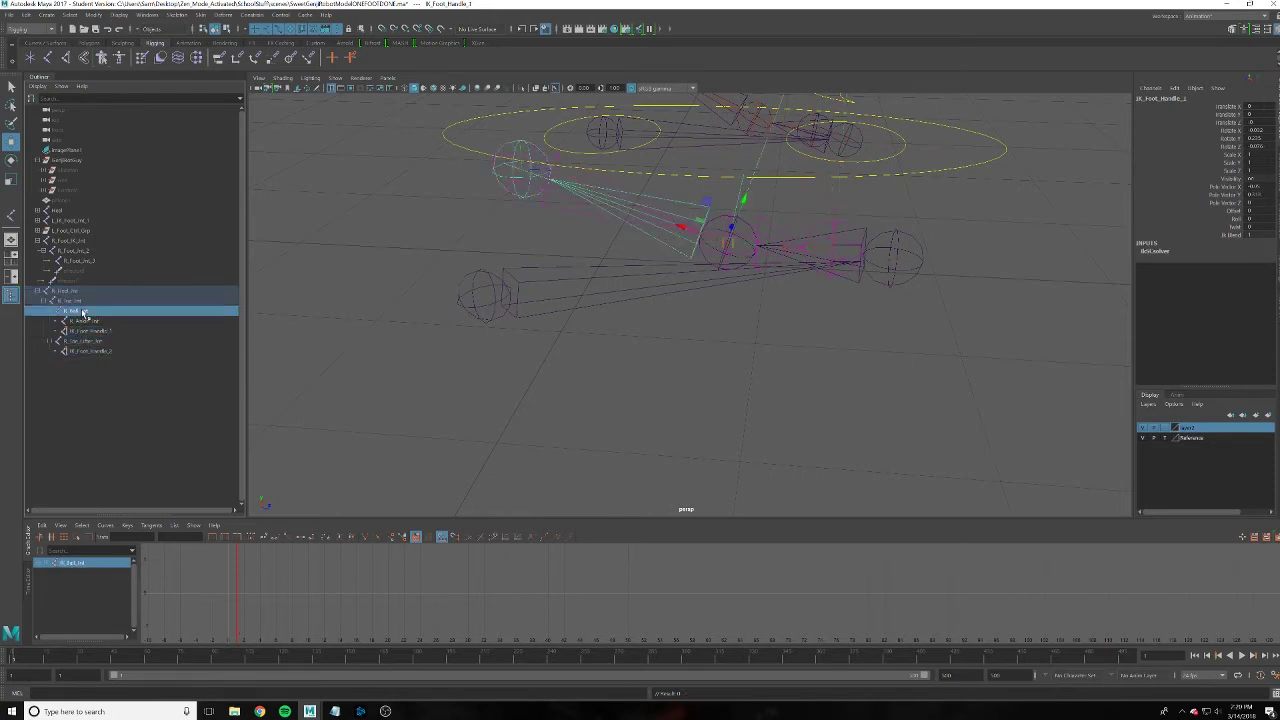
pyautogui.press('e')
pyautogui.moveTo(724, 199)
pyautogui.mouseDown()
pyautogui.moveTo(705, 222)
pyautogui.moveTo(730, 214)
pyautogui.mouseUp()
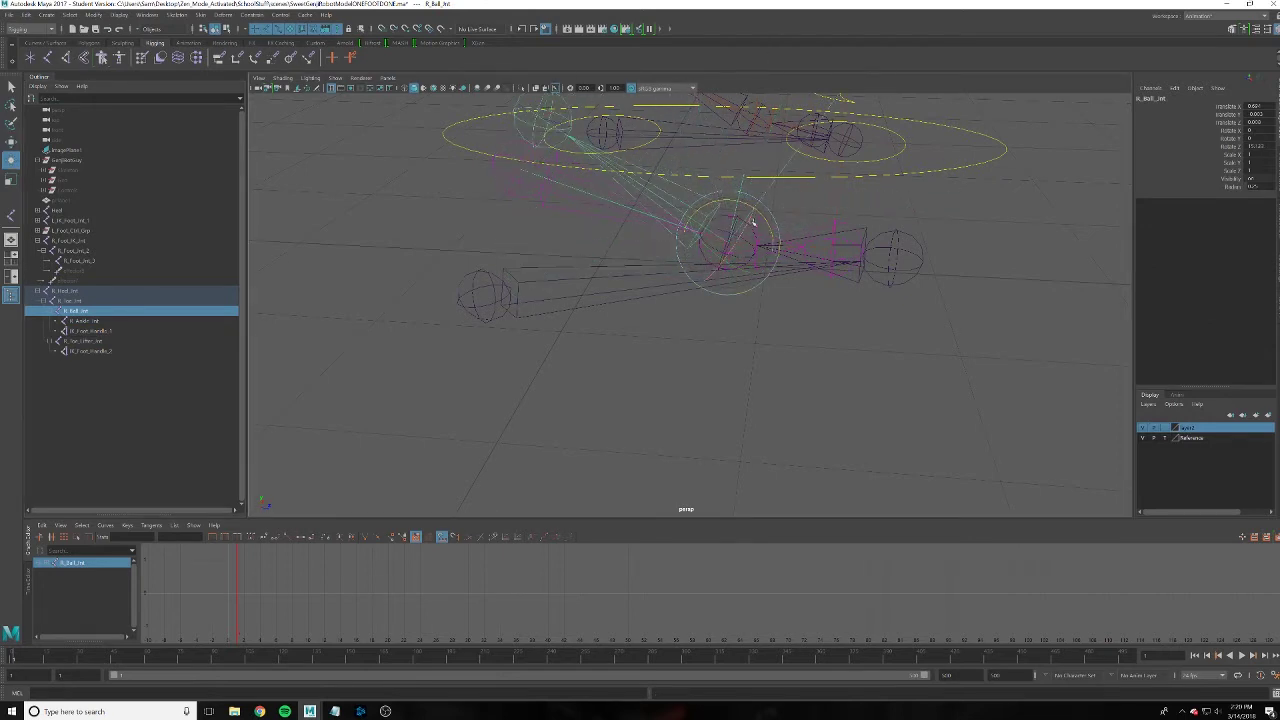
pyautogui.click(90, 341)
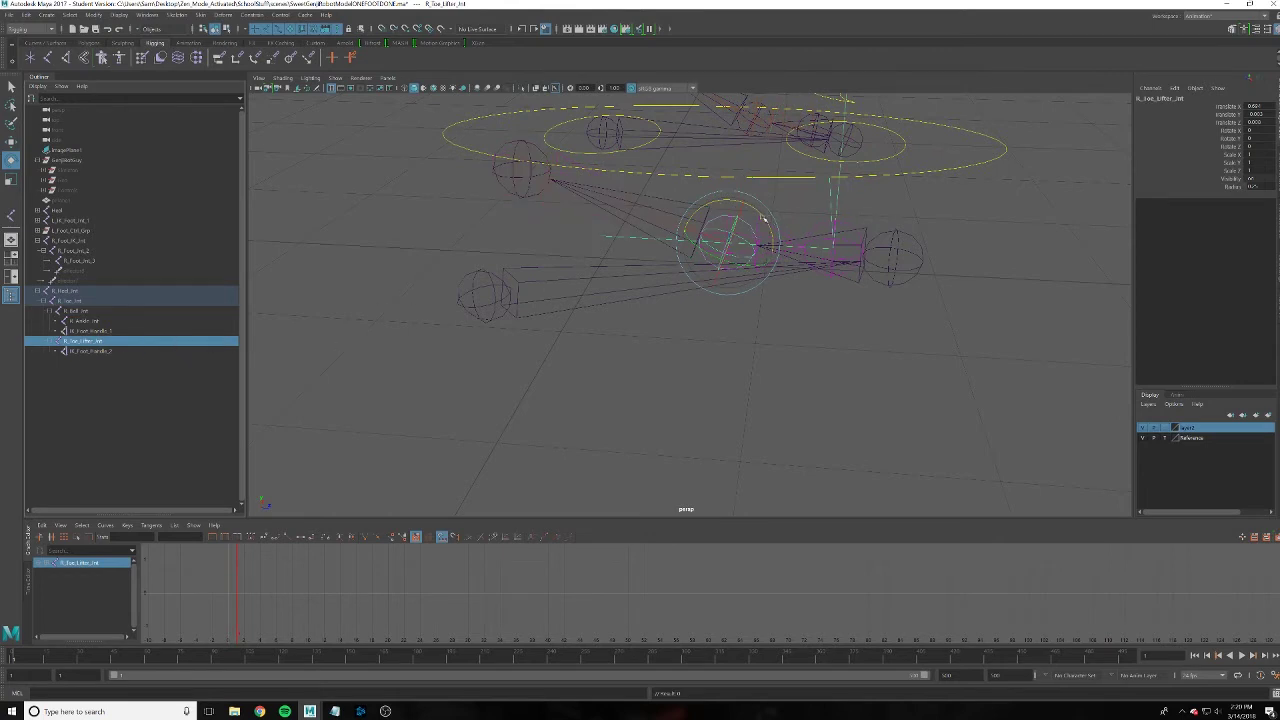
pyautogui.moveTo(762, 218)
pyautogui.mouseDown()
pyautogui.moveTo(706, 220)
pyautogui.moveTo(740, 225)
pyautogui.moveTo(740, 318)
pyautogui.moveTo(826, 334)
pyautogui.moveTo(787, 331)
pyautogui.mouseUp()
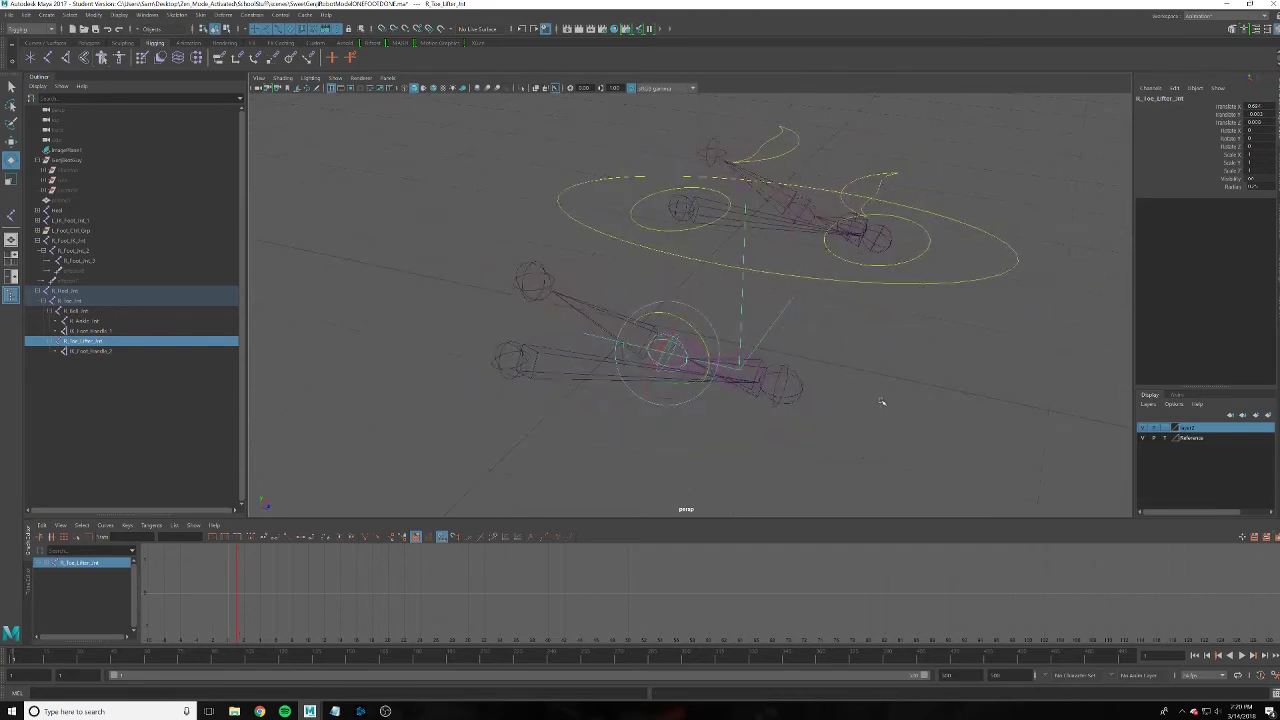
pyautogui.keyDown('alt'); pyautogui.moveTo(702, 377); pyautogui.dragTo(754, 358); pyautogui.keyUp('alt')
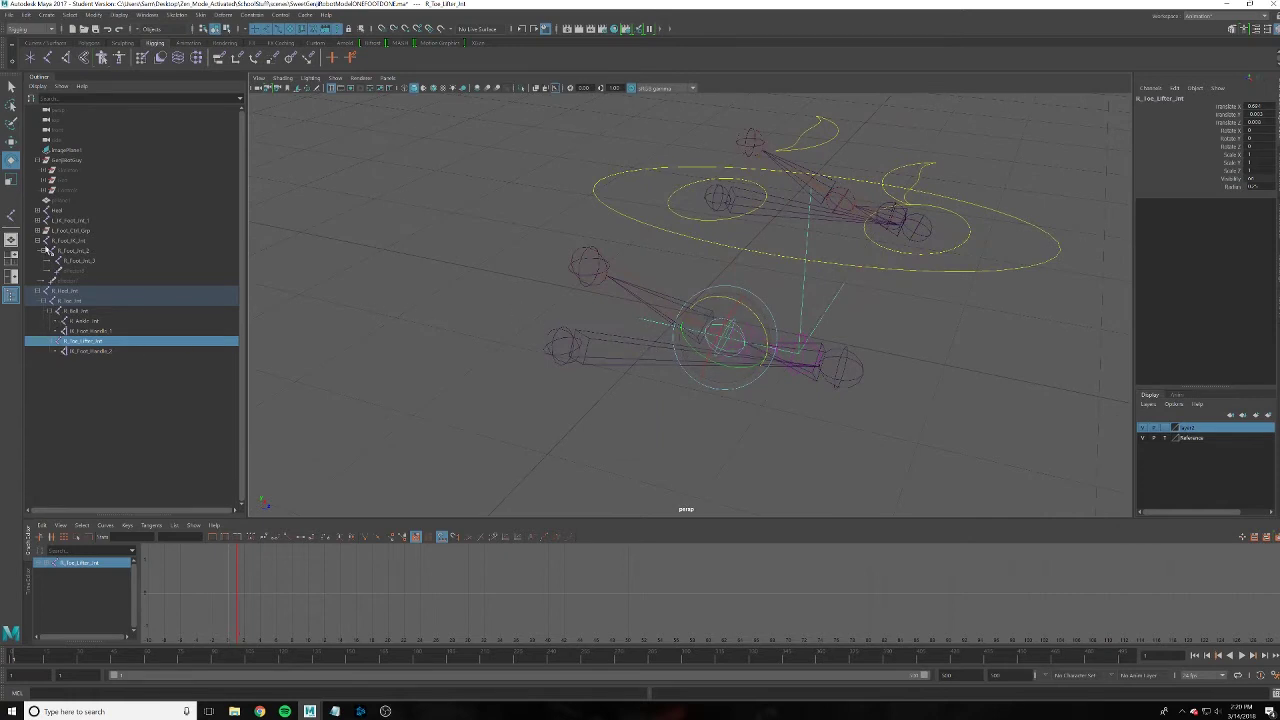
# Unhide the Skeleton group and expand Controls and IK_Controls in the Outliner
pyautogui.click(86, 174)
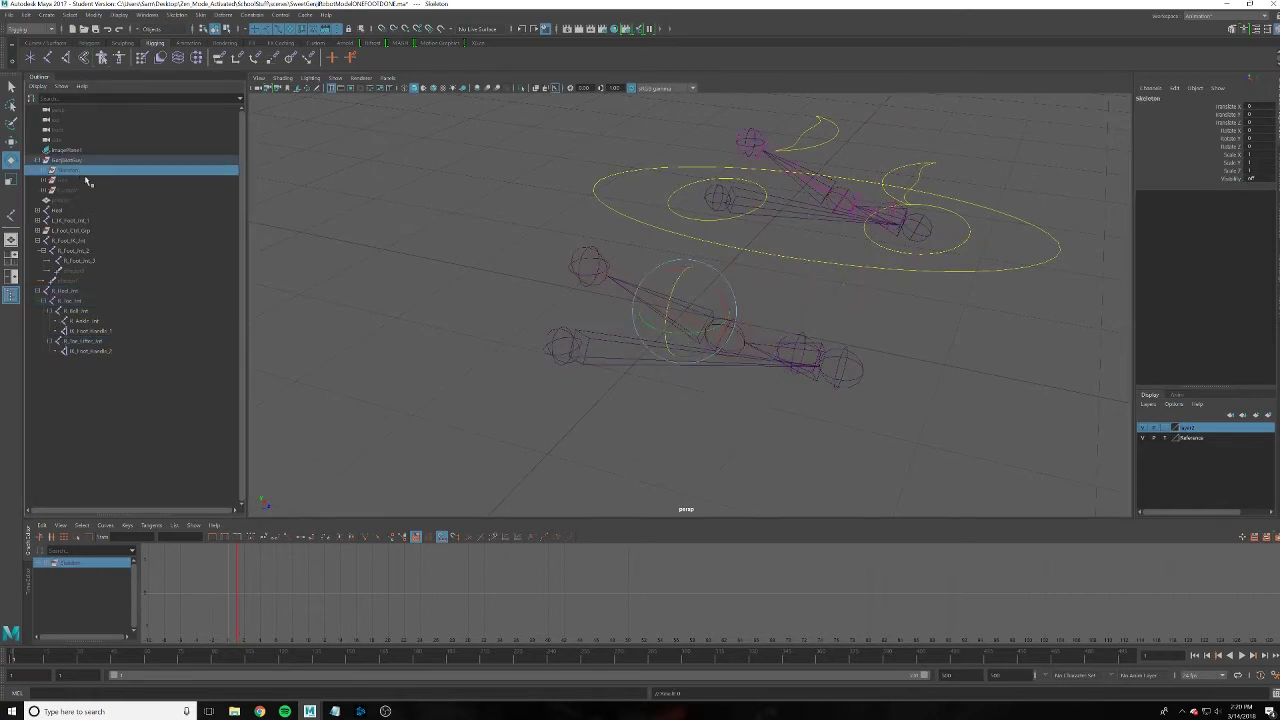
pyautogui.press('h')
pyautogui.moveTo(582, 264)
pyautogui.keyDown('alt'); pyautogui.mouseDown()
pyautogui.moveTo(545, 306)
pyautogui.moveTo(585, 310)
pyautogui.mouseUp(); pyautogui.keyUp('alt')
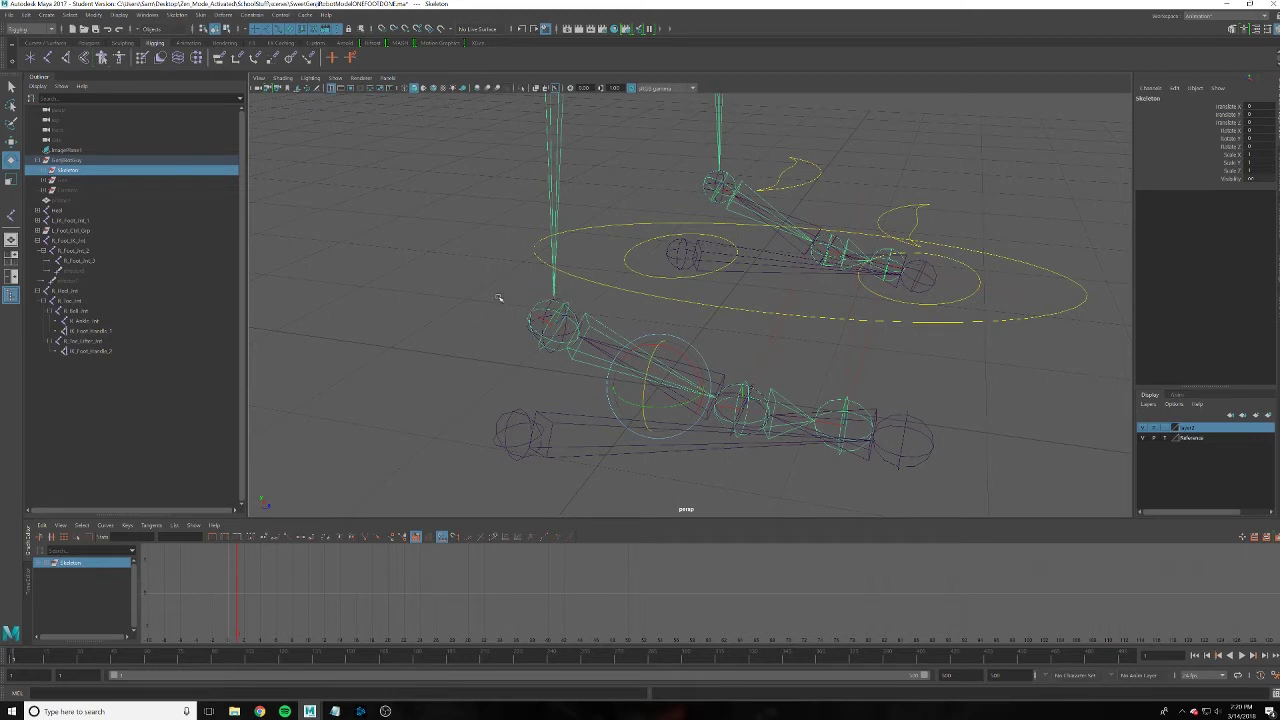
pyautogui.click(43, 191)
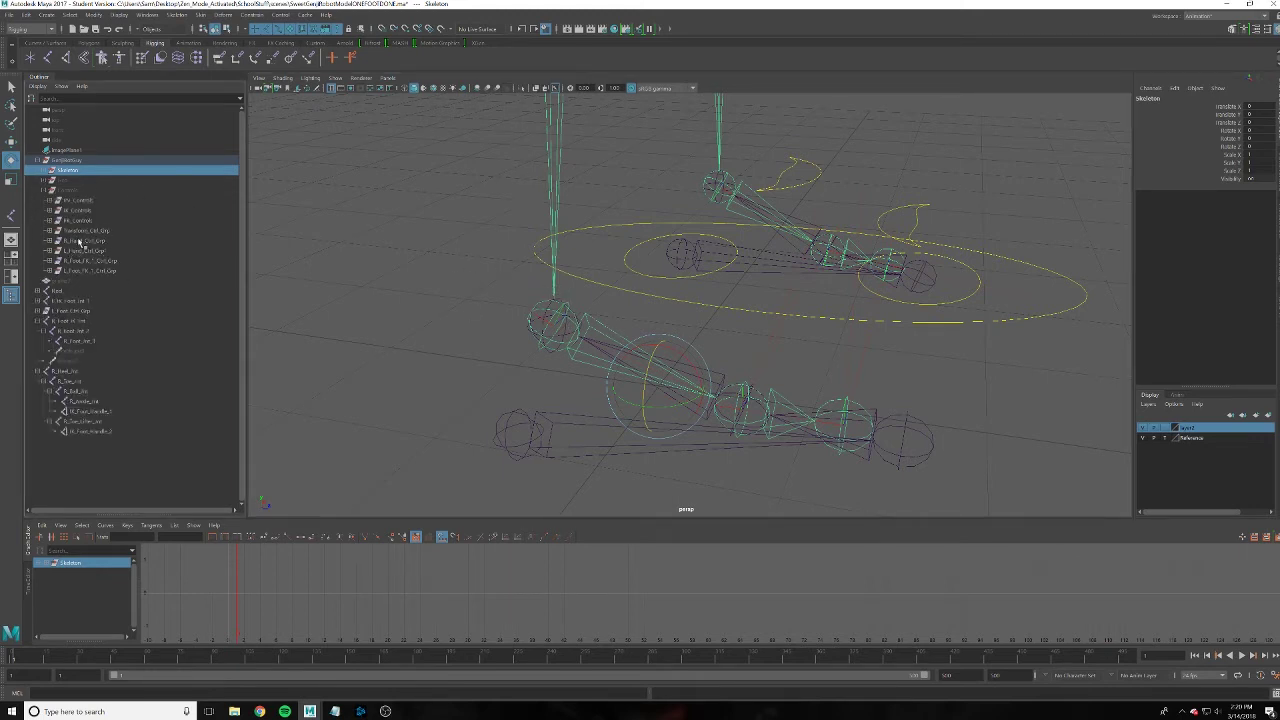
pyautogui.click(49, 210)
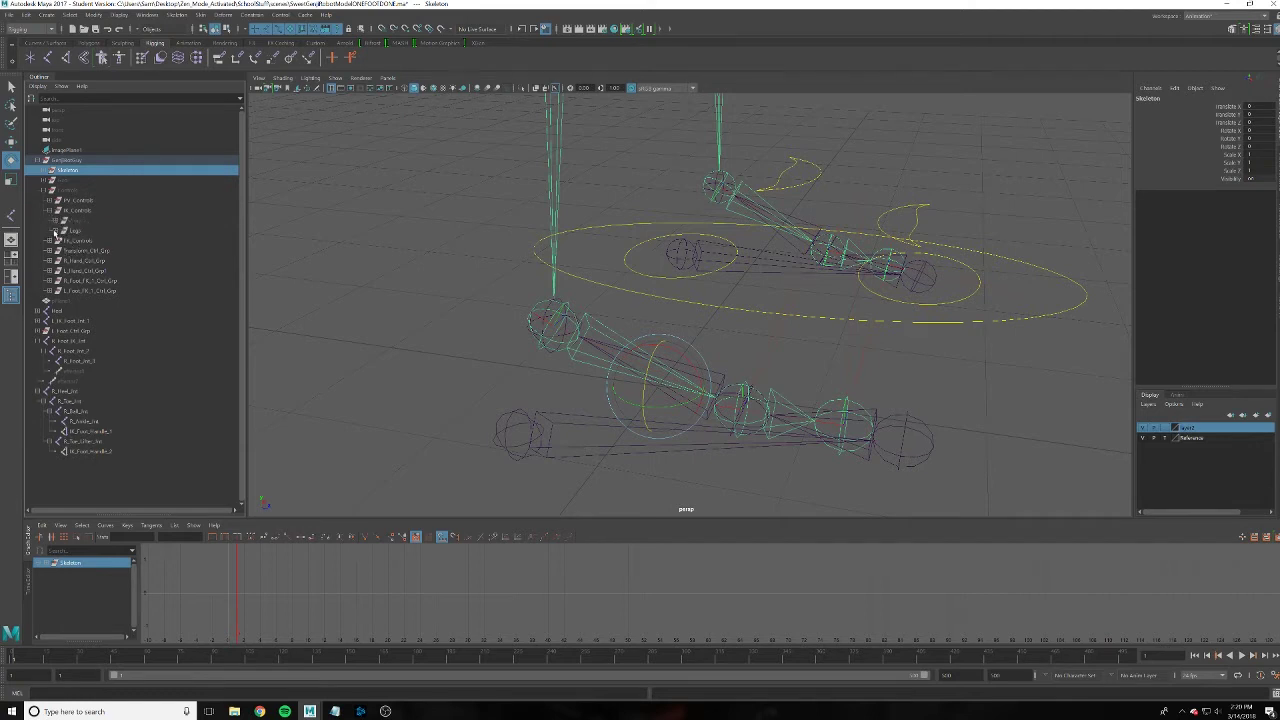
# Expand the Logs leg control hierarchy and reparent R_Leg_IK_Handle under R_Ankle_Jnt
pyautogui.click(58, 230)
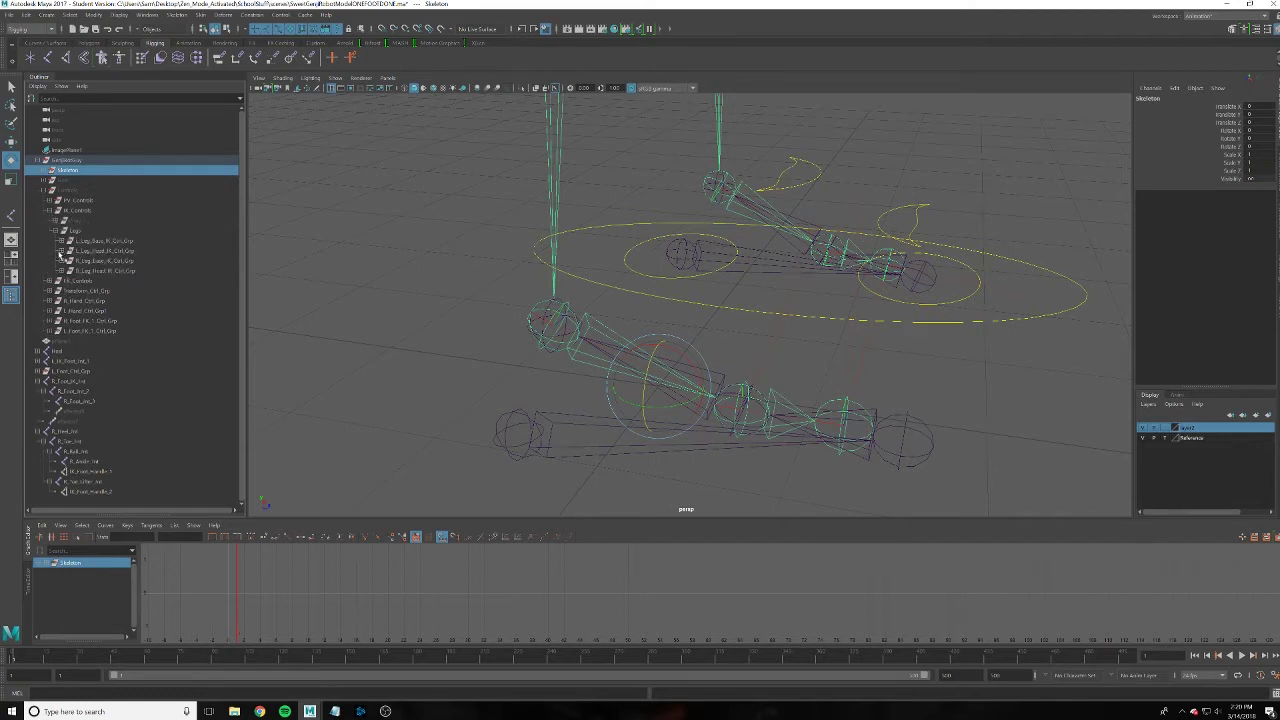
pyautogui.click(61, 260)
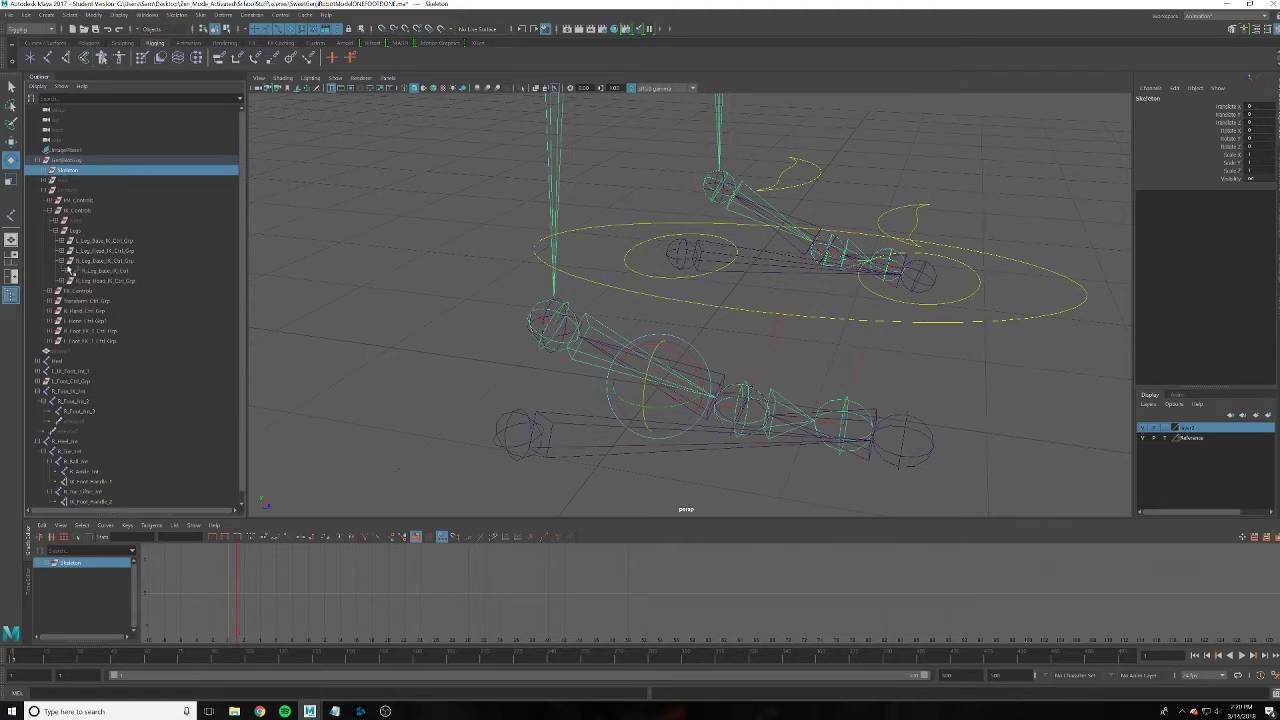
pyautogui.click(66, 271)
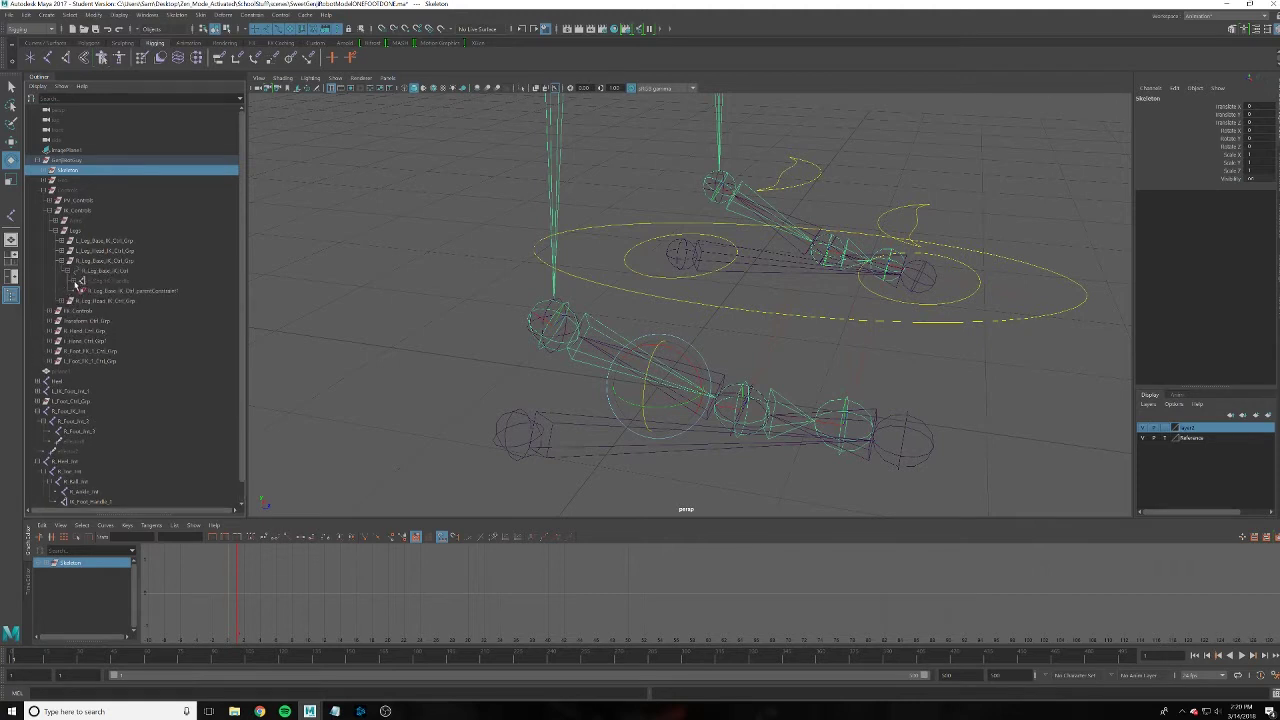
pyautogui.click(81, 281)
pyautogui.click(115, 284)
pyautogui.scroll(-1, 115, 250)
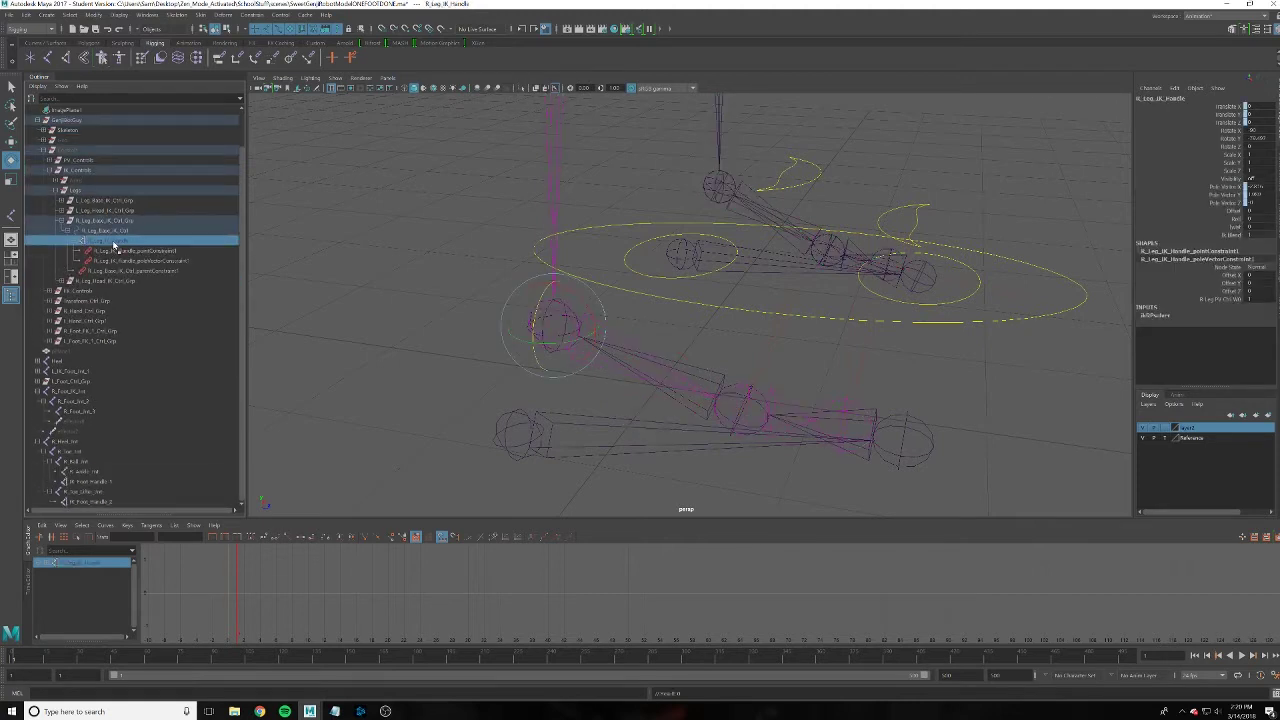
pyautogui.moveTo(94, 479); pyautogui.dragTo(94, 476, button='middle')
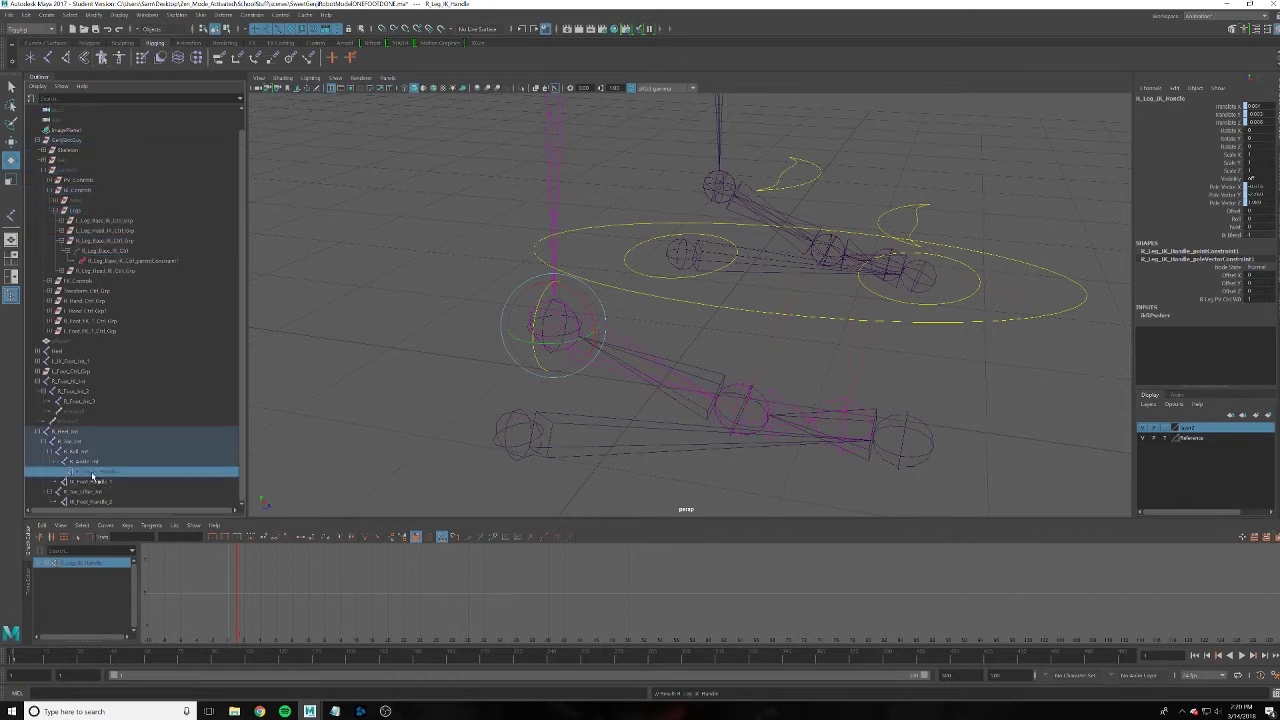
# Delete only the handle's point constraint, keeping its pole vector constraint
pyautogui.moveTo(97, 484); pyautogui.dragTo(127, 495)
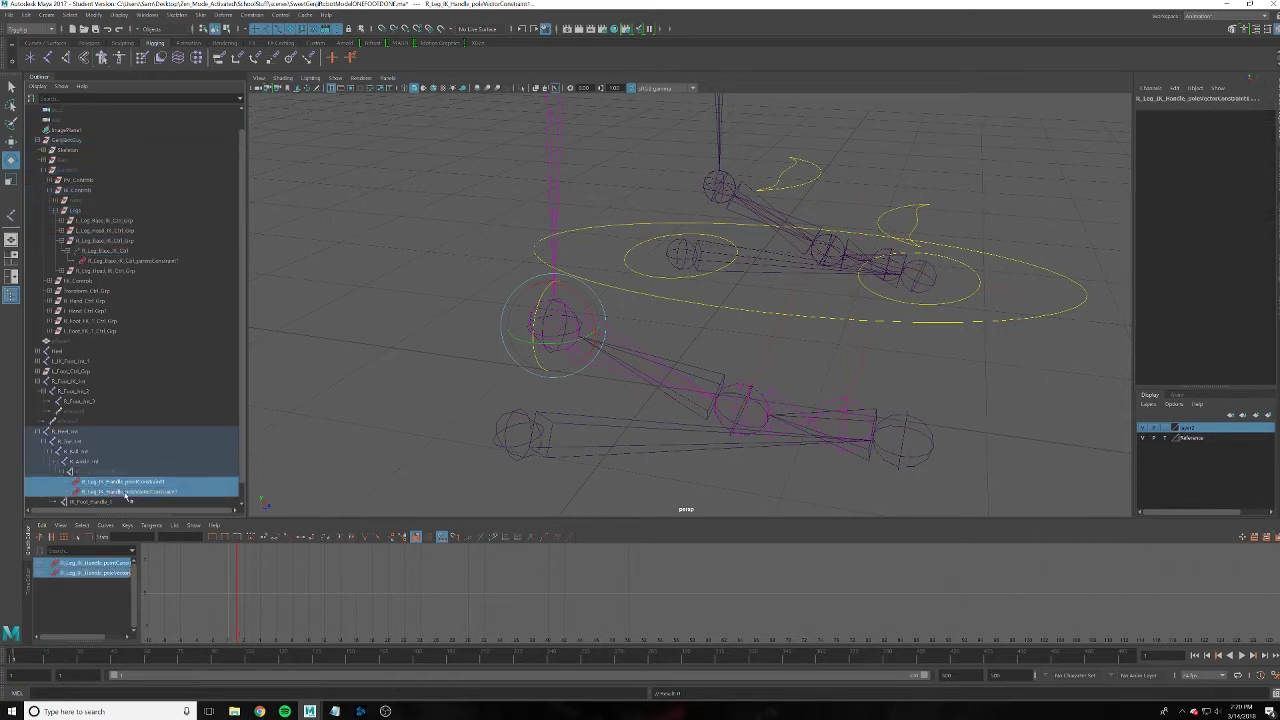
pyautogui.press('Delete')
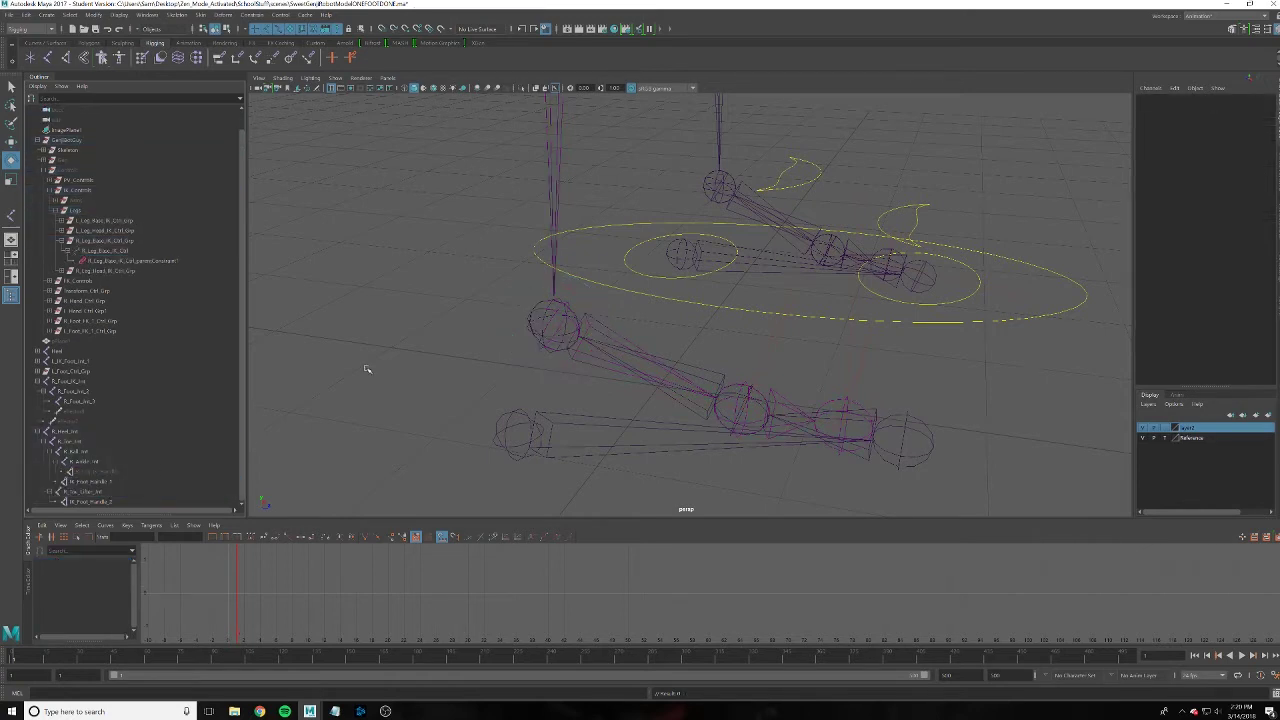
pyautogui.click(76, 451)
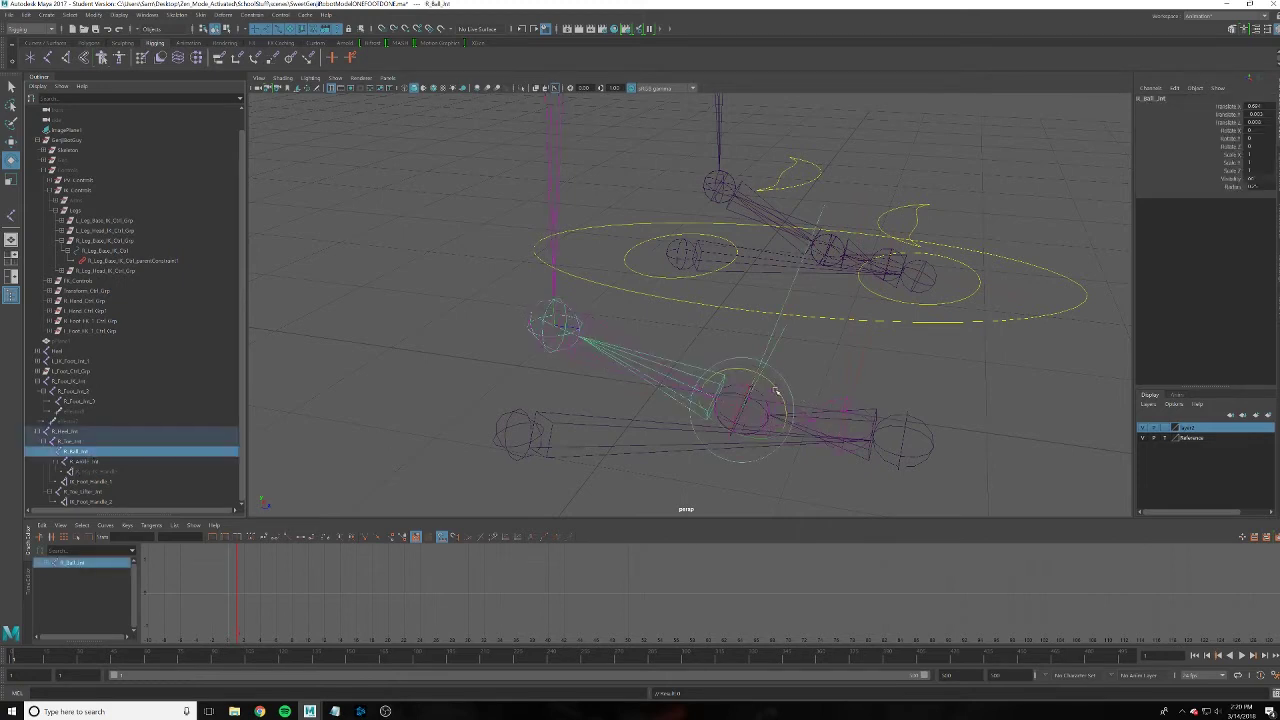
pyautogui.moveTo(775, 390); pyautogui.dragTo(770, 404)
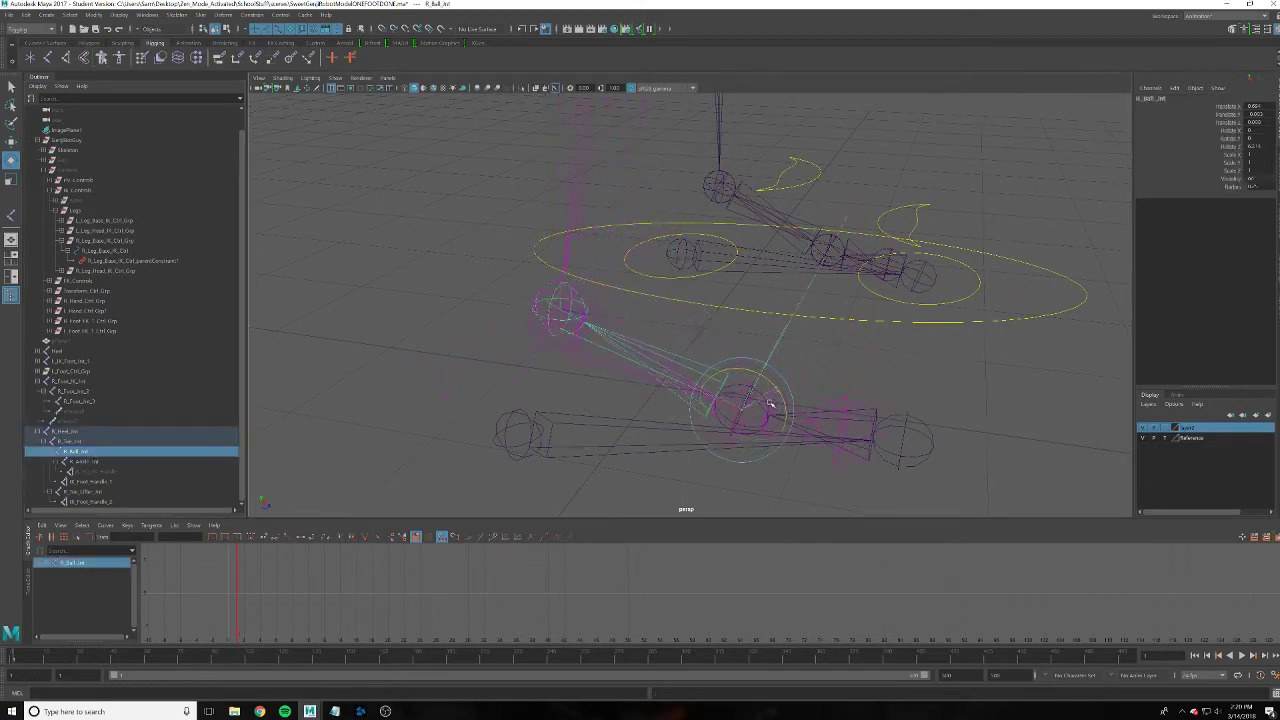
pyautogui.hotkey('ctrl', 'z')
pyautogui.hotkey('ctrl', 'z')
pyautogui.hotkey('ctrl', 'z')
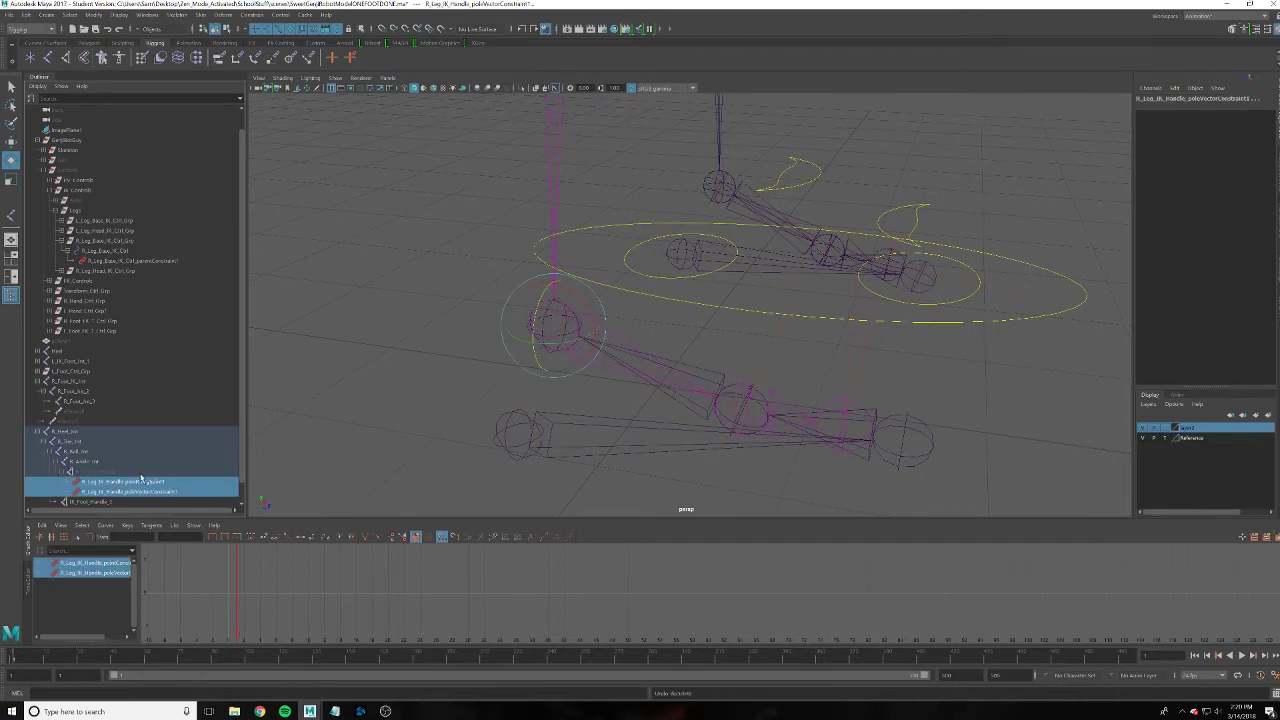
pyautogui.click(136, 483)
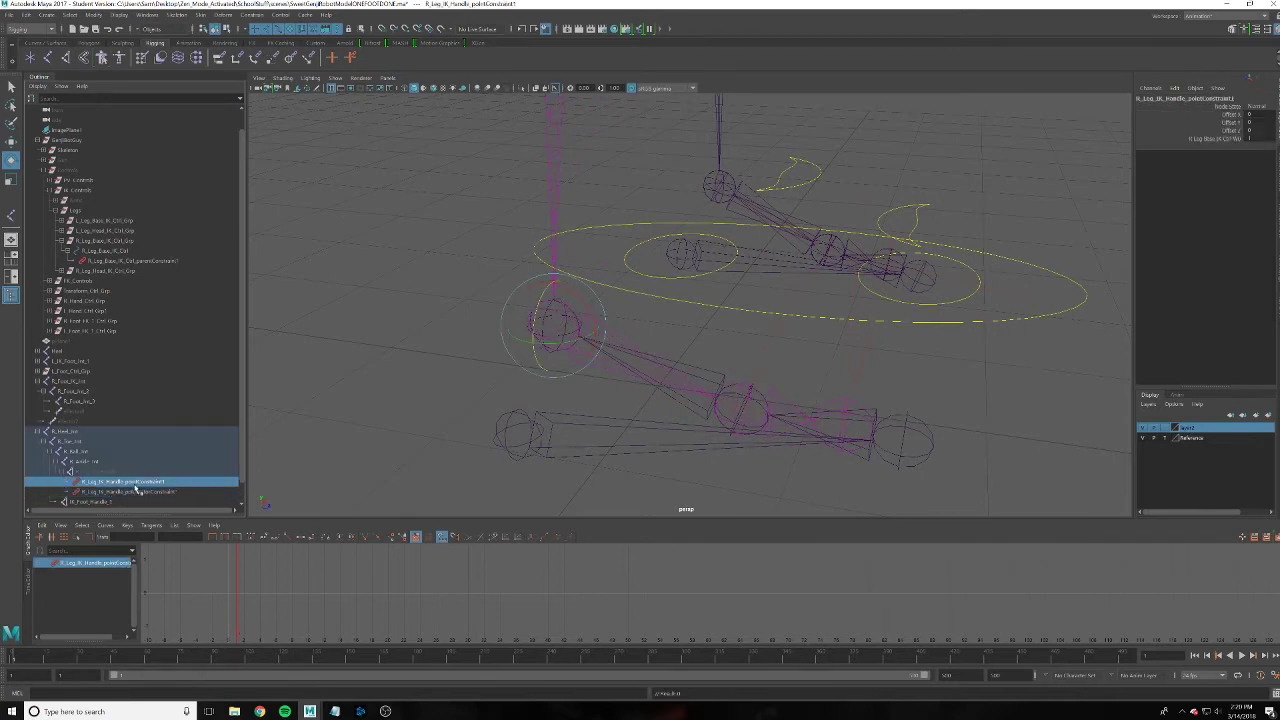
pyautogui.press('Delete')
pyautogui.click(84, 452)
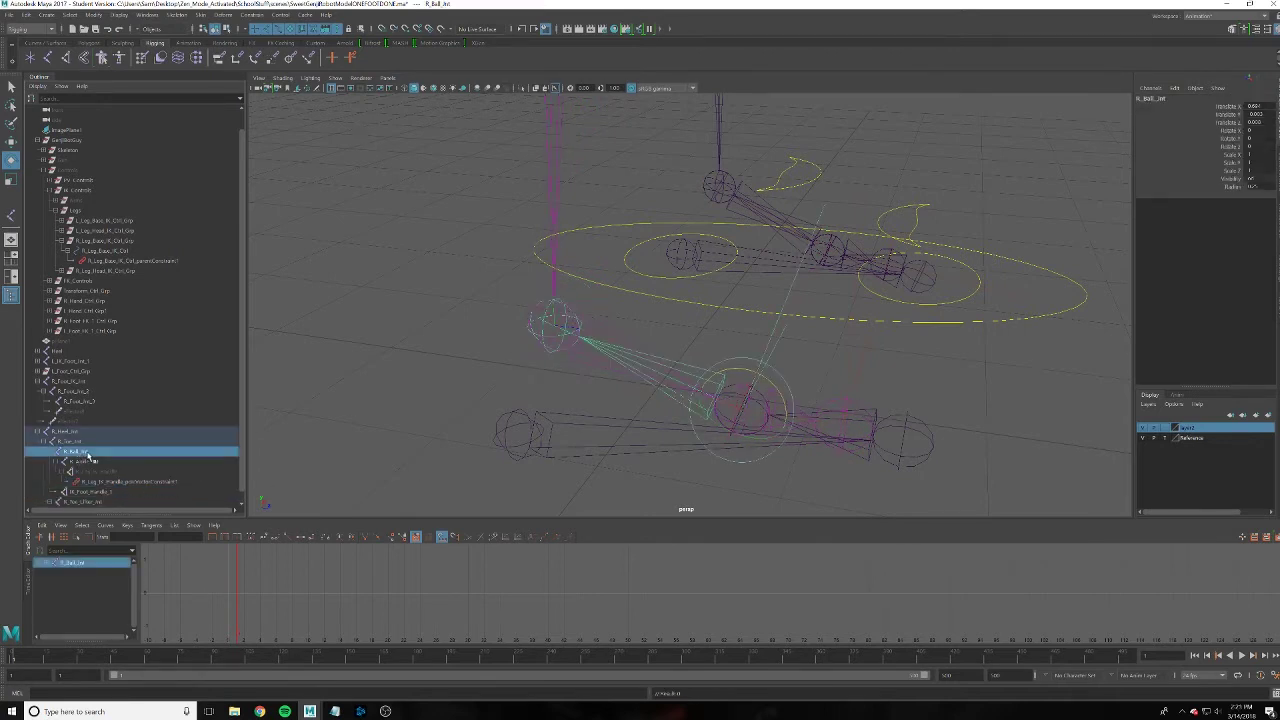
pyautogui.moveTo(760, 392); pyautogui.dragTo(776, 349)
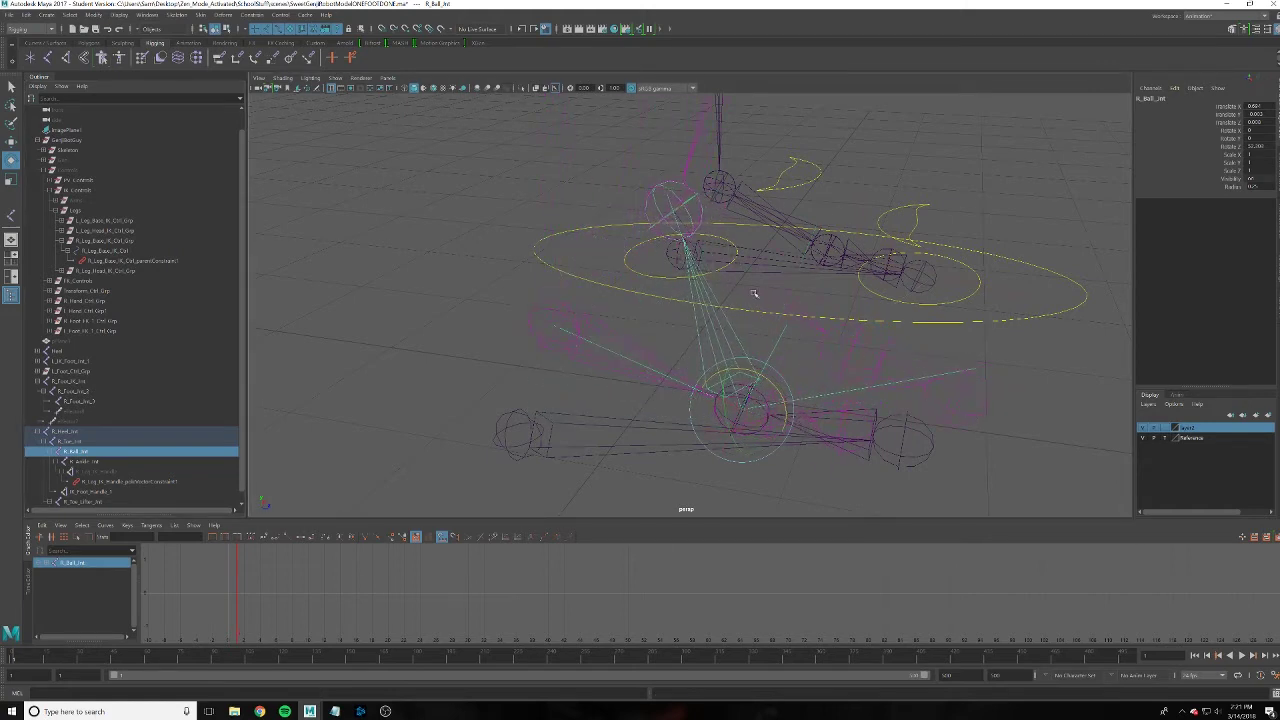
pyautogui.moveTo(789, 393); pyautogui.dragTo(778, 396)
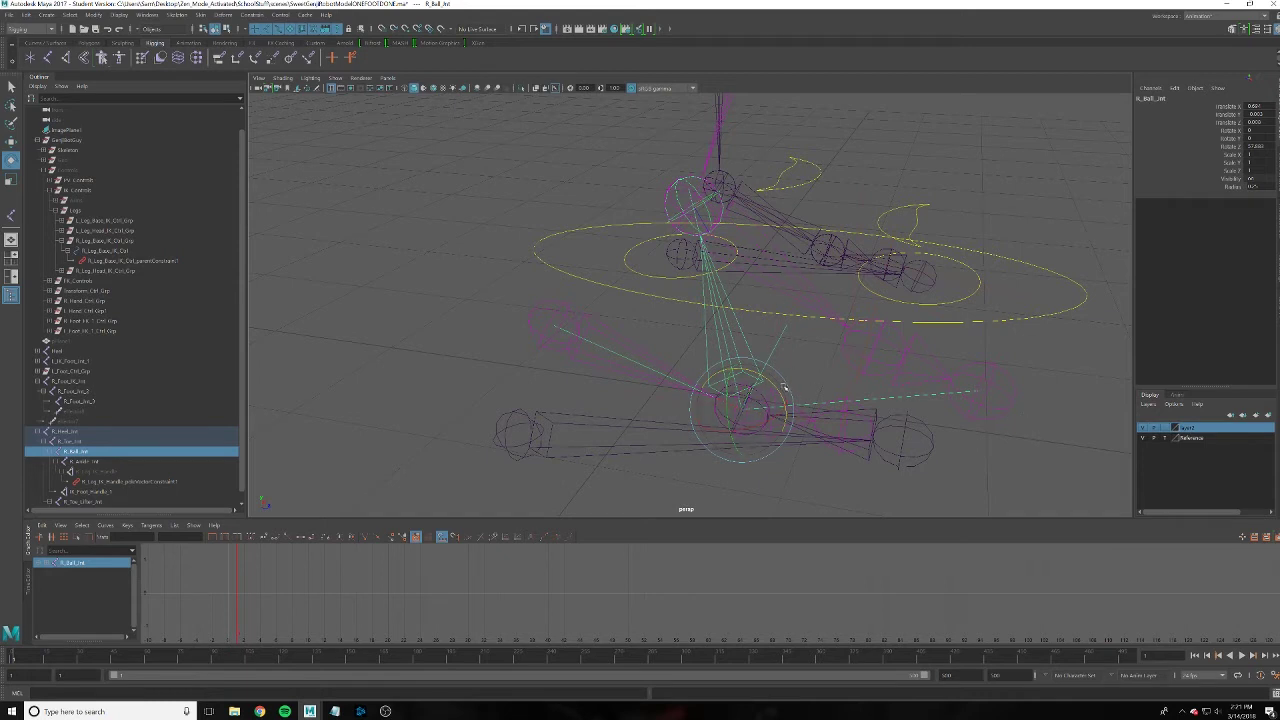
pyautogui.hotkey('ctrl', 'z')
pyautogui.hotkey('ctrl', 'z')
pyautogui.hotkey('ctrl', 'z')
pyautogui.hotkey('ctrl', 'z')
pyautogui.hotkey('ctrl', 'z')
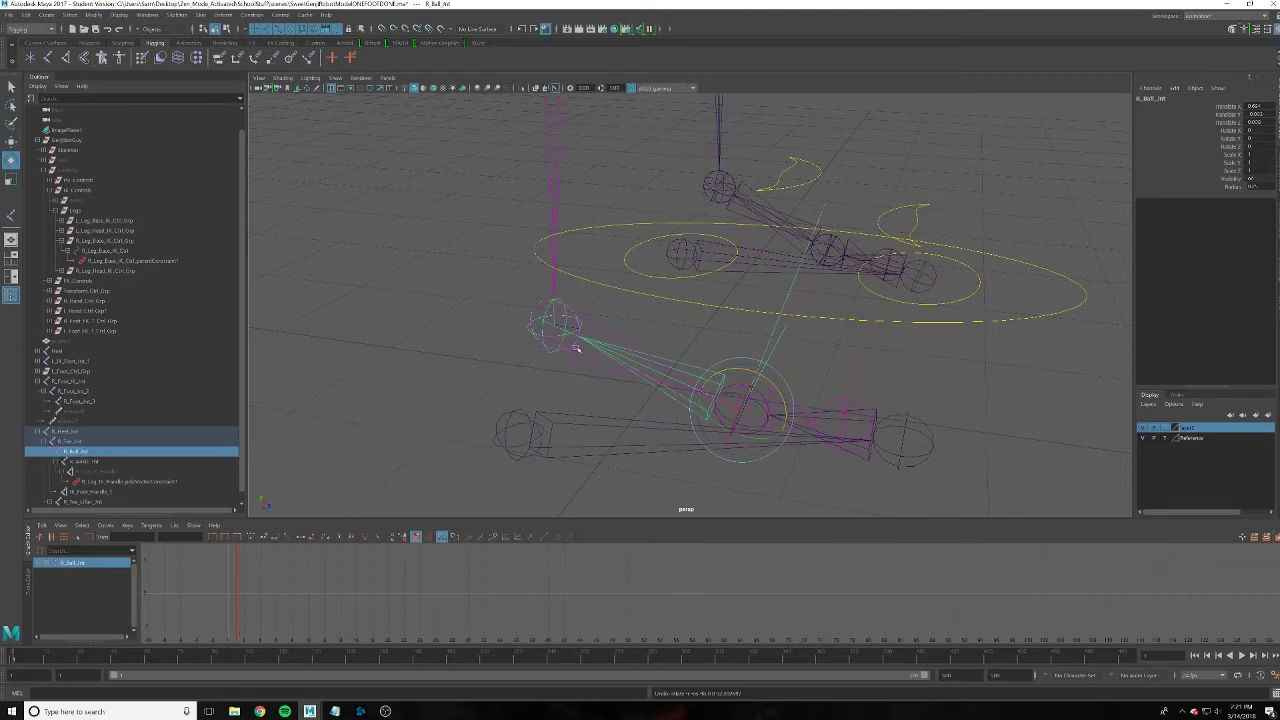
# Select R_Leg_Jnt_3 and R_Foot_IK_Jnt and apply a parent constraint to R_Foot_IK_Jnt
pyautogui.click(552, 291)
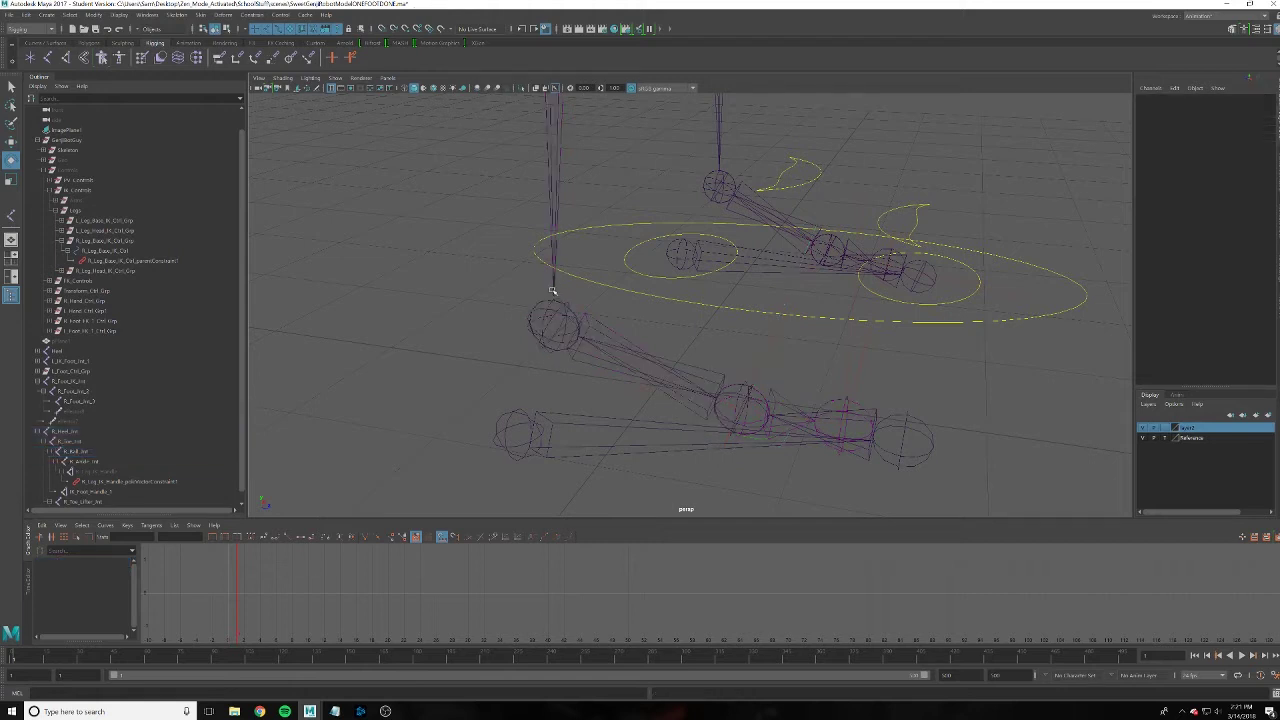
pyautogui.click(552, 289)
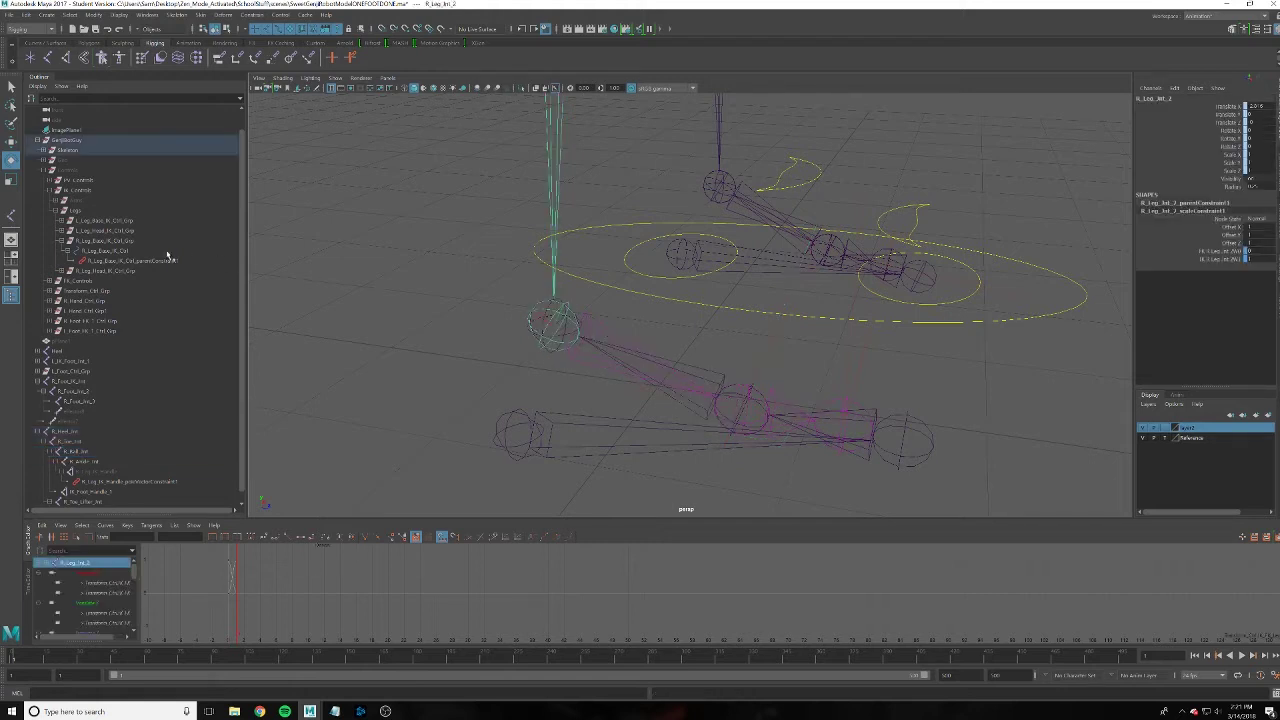
pyautogui.click(70, 250)
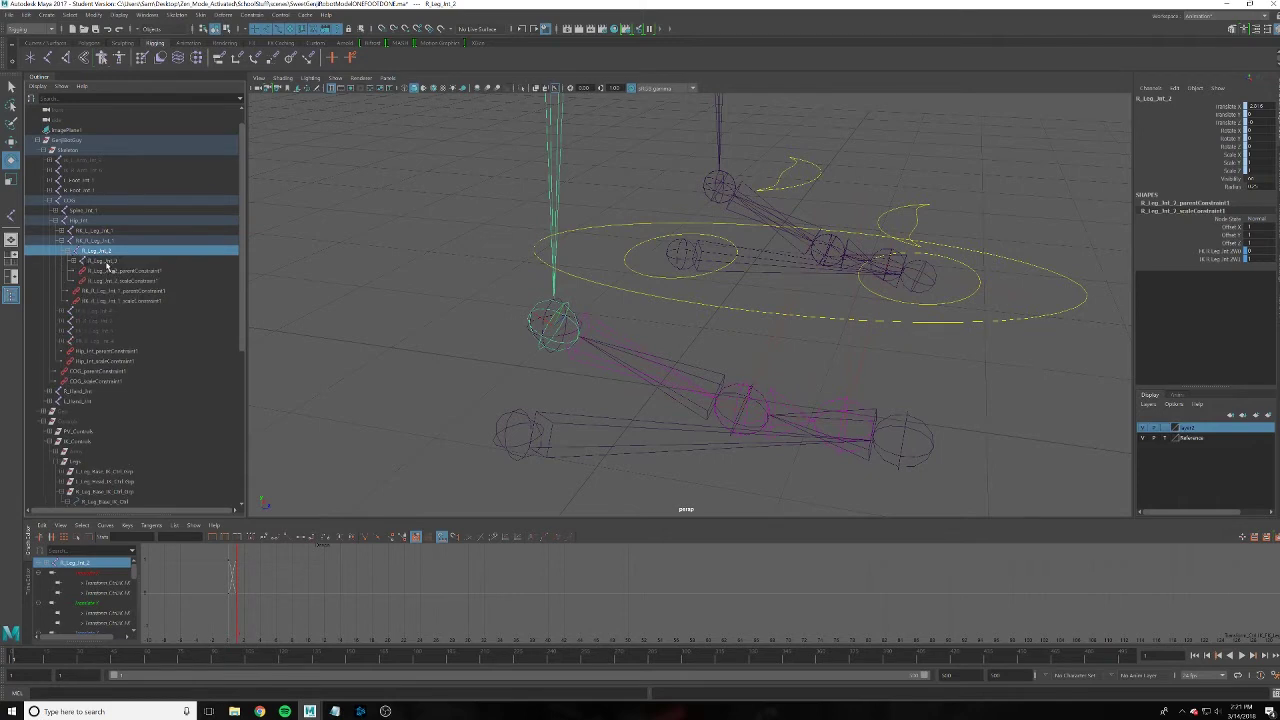
pyautogui.click(105, 261)
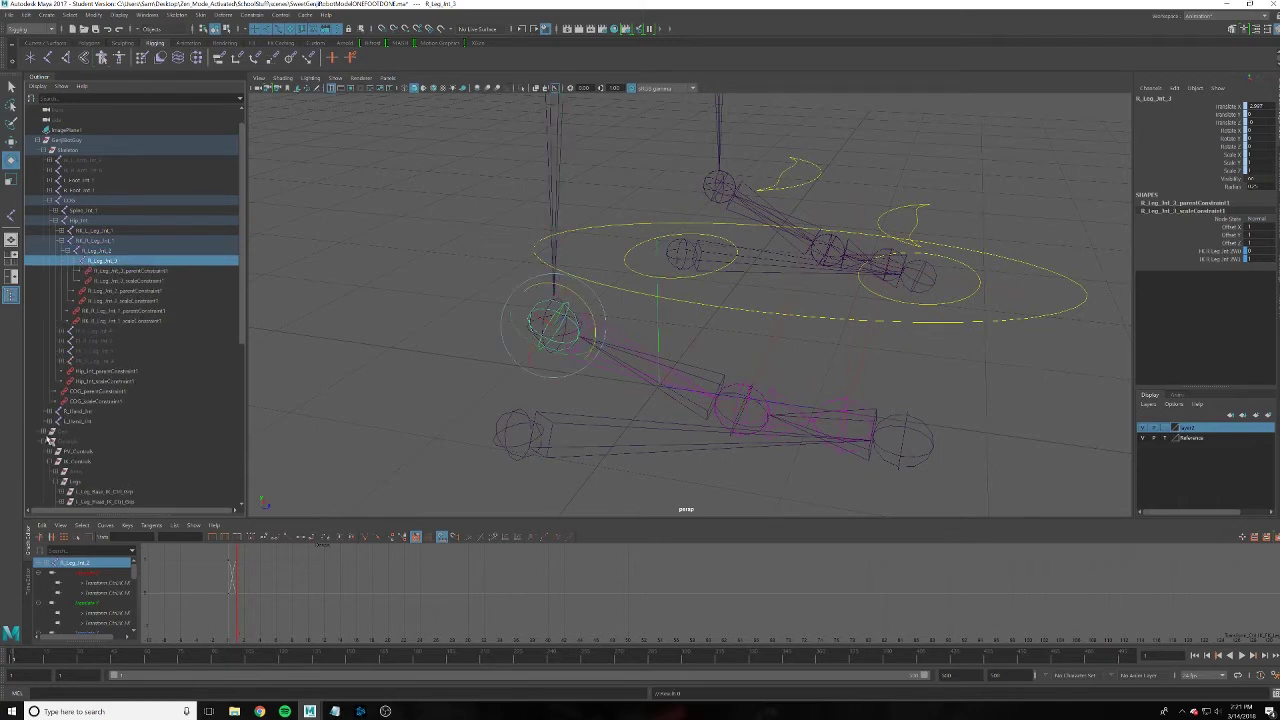
pyautogui.scroll(-2, 80, 440)
pyautogui.scroll(-1, 105, 435)
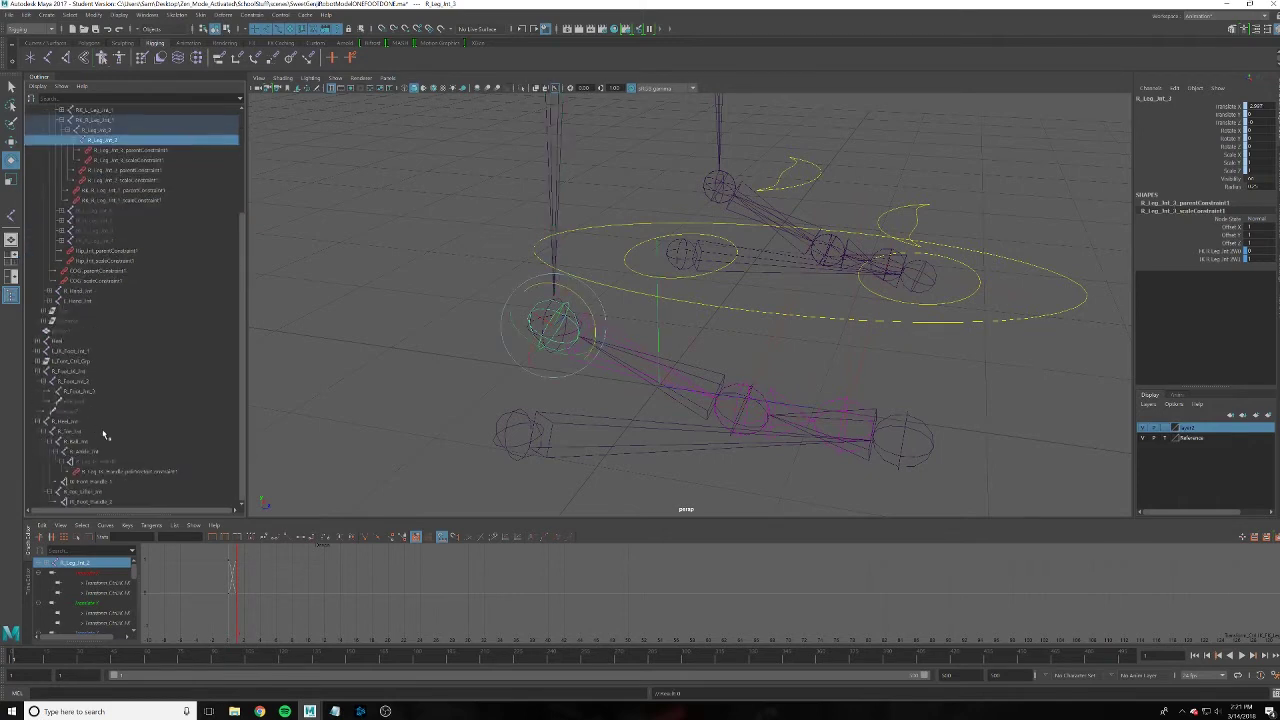
pyautogui.click(80, 372)
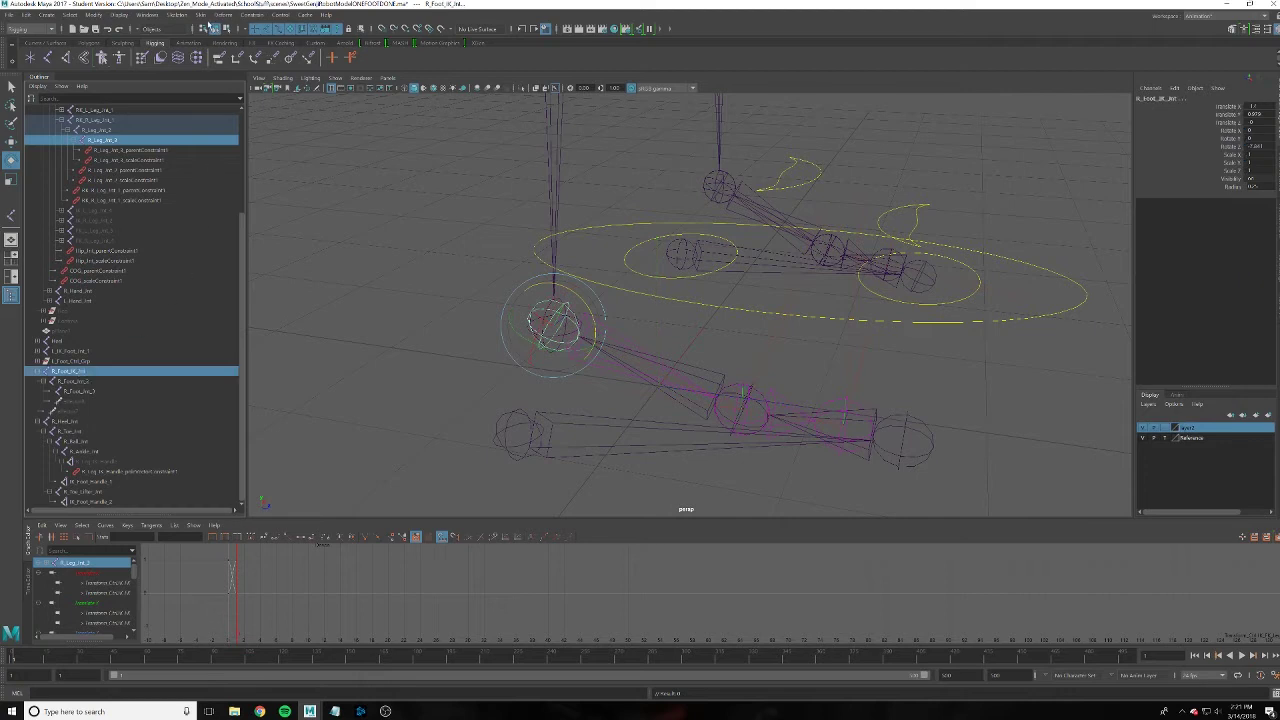
pyautogui.click(252, 15)
pyautogui.click(270, 41)
pyautogui.click(497, 377)
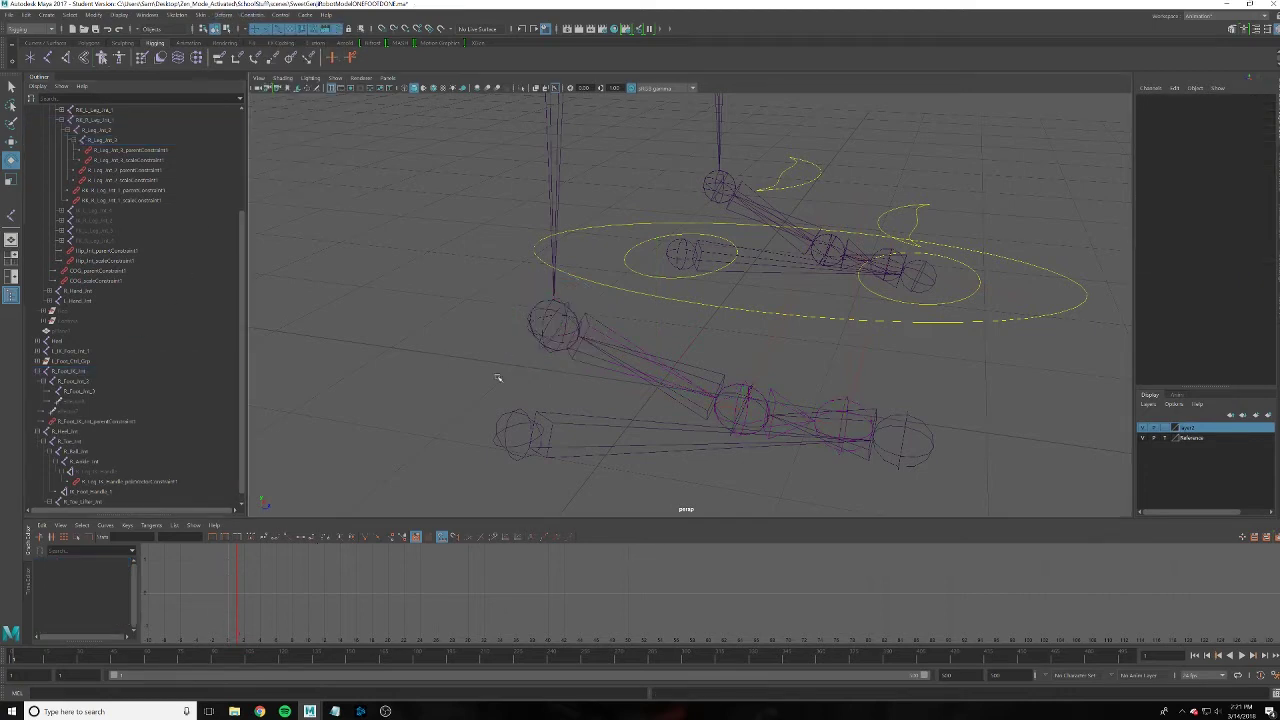
# Test-rotate R_Ball_Jnt, undo back to rest pose, and clear the selection
pyautogui.scroll(-1, 102, 460)
pyautogui.click(100, 442)
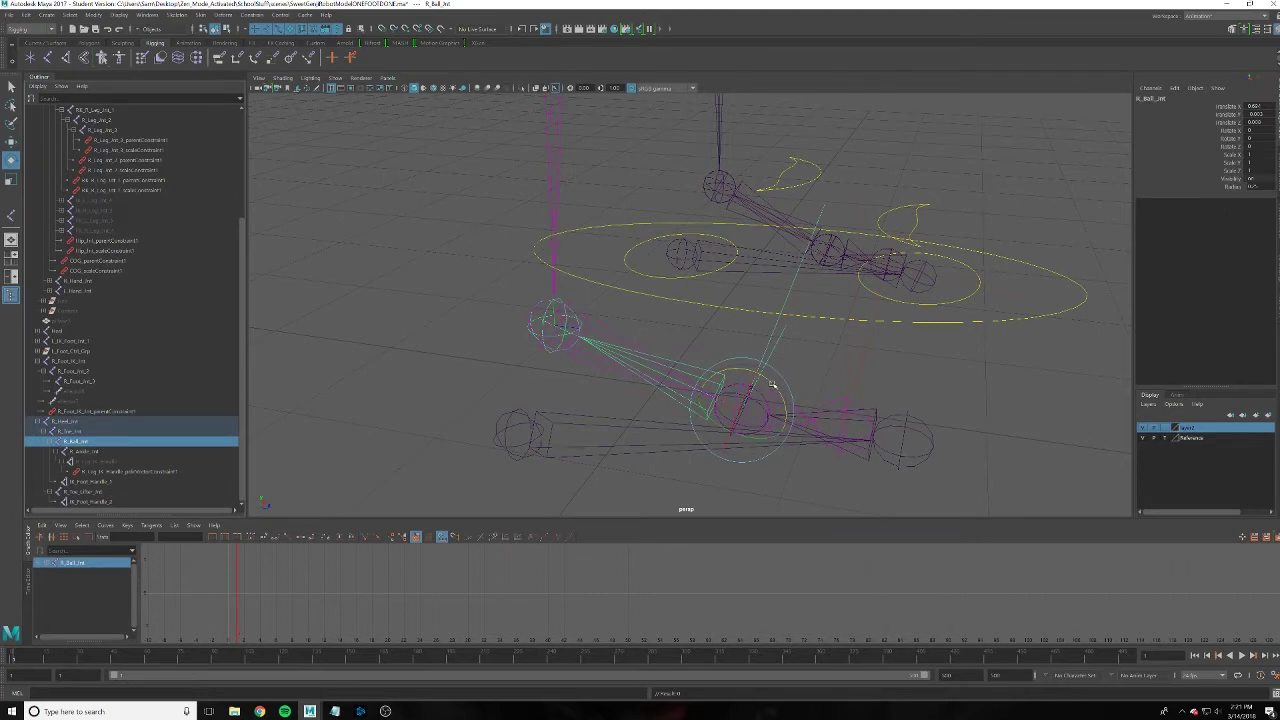
pyautogui.moveTo(772, 384); pyautogui.dragTo(760, 388)
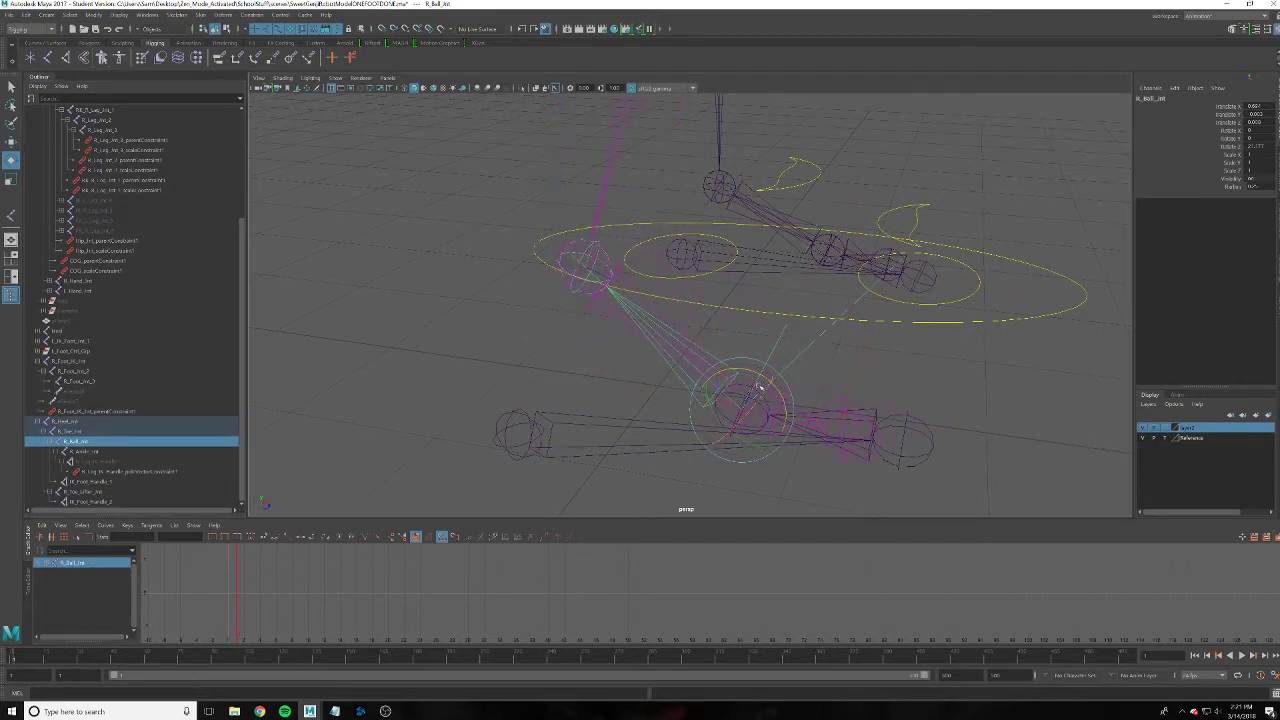
pyautogui.hotkey('ctrl', 'z')
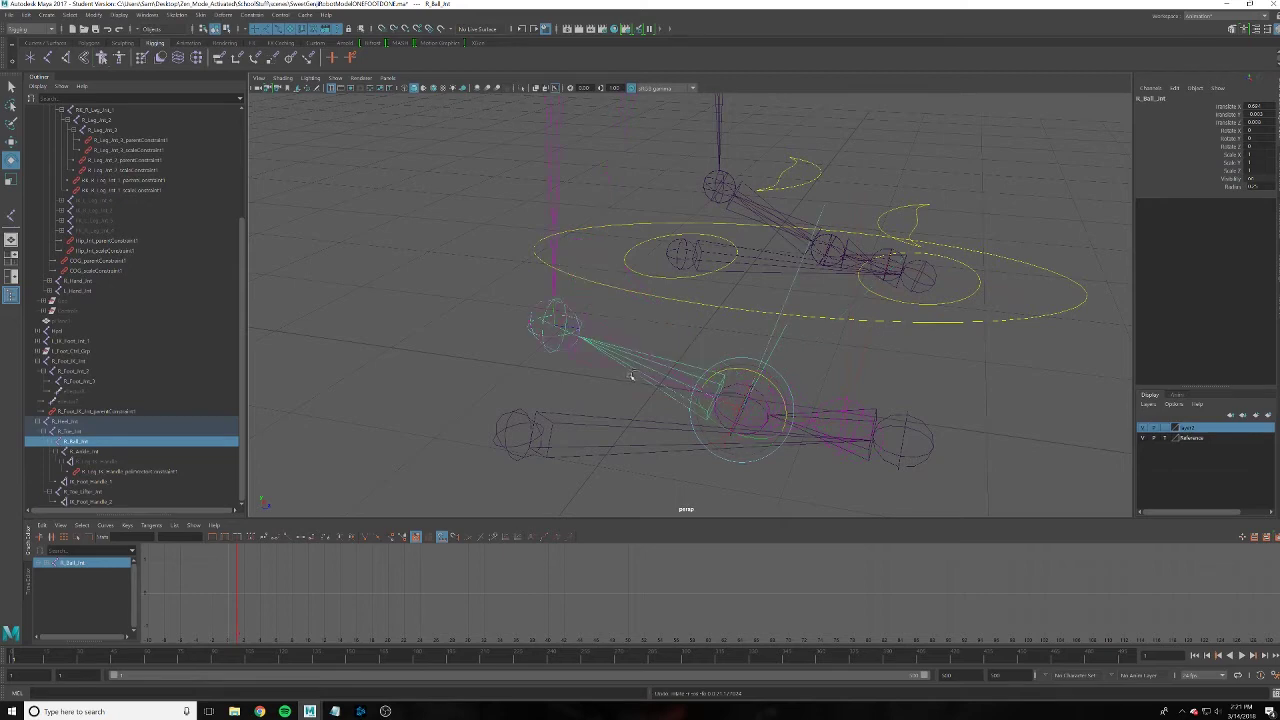
pyautogui.moveTo(810, 372)
pyautogui.keyDown('alt'); pyautogui.mouseDown()
pyautogui.moveTo(800, 318)
pyautogui.moveTo(837, 358)
pyautogui.moveTo(888, 333)
pyautogui.moveTo(821, 328)
pyautogui.mouseUp(); pyautogui.keyUp('alt')
pyautogui.click(890, 352)
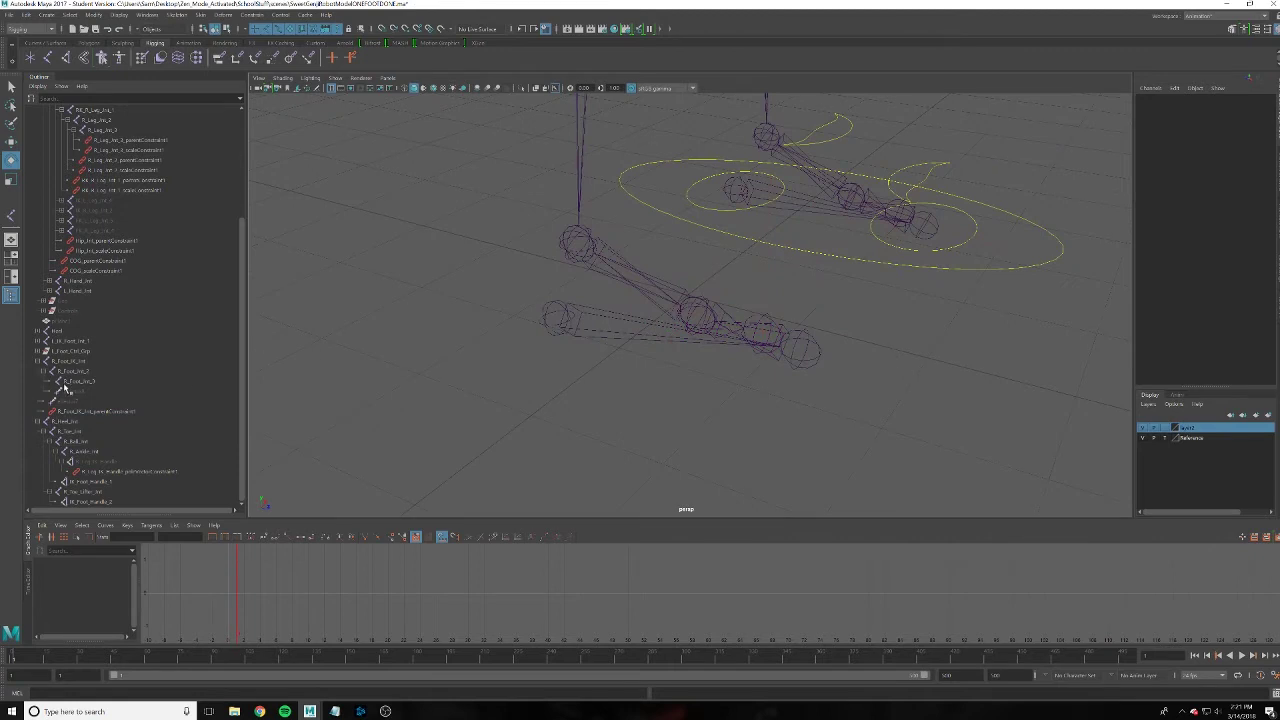
# Collapse the COG, Skeleton and GenjiBotGuy hierarchies and select L_Foot_Ctrl_Grp
pyautogui.scroll(2, 40, 385)
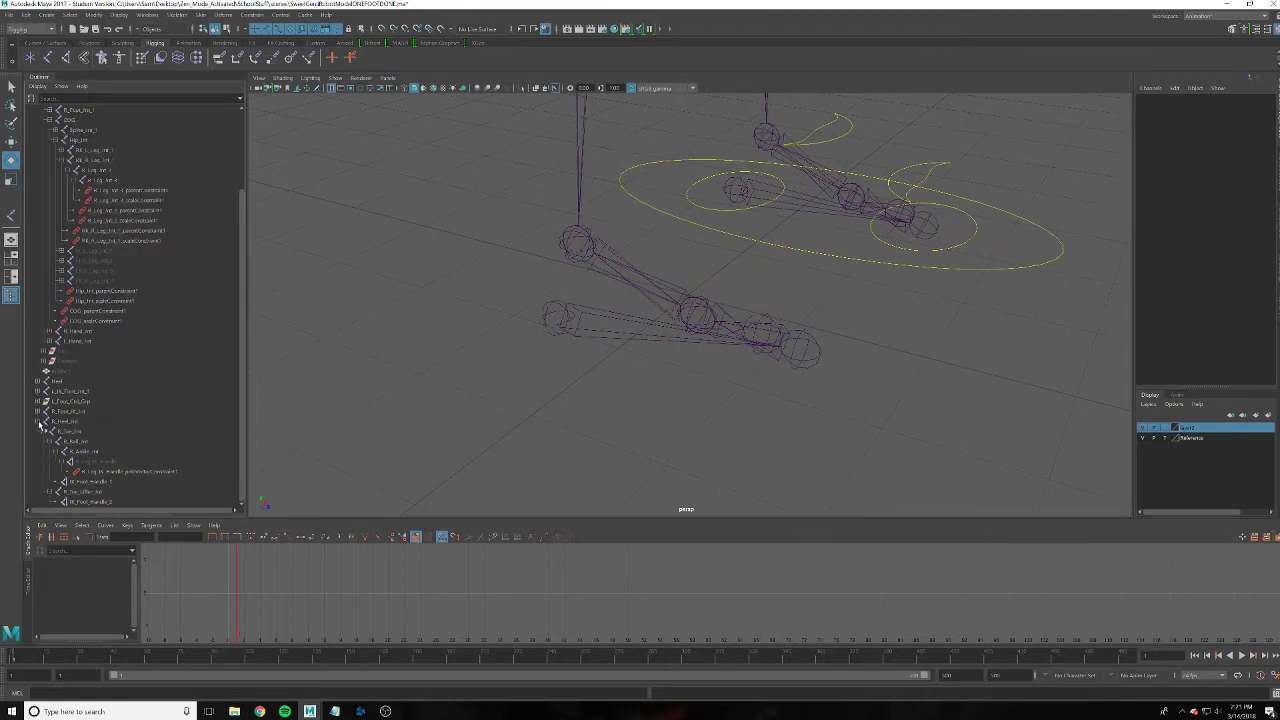
pyautogui.scroll(3, 45, 420)
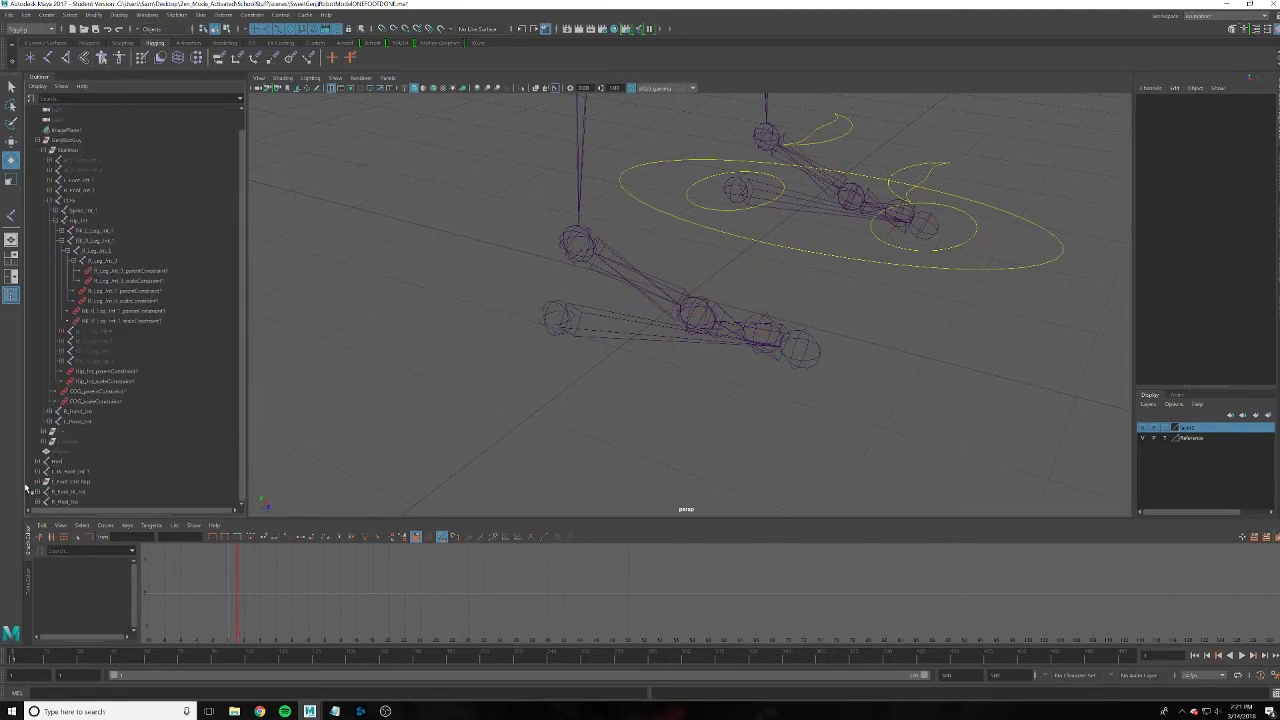
pyautogui.click(50, 200)
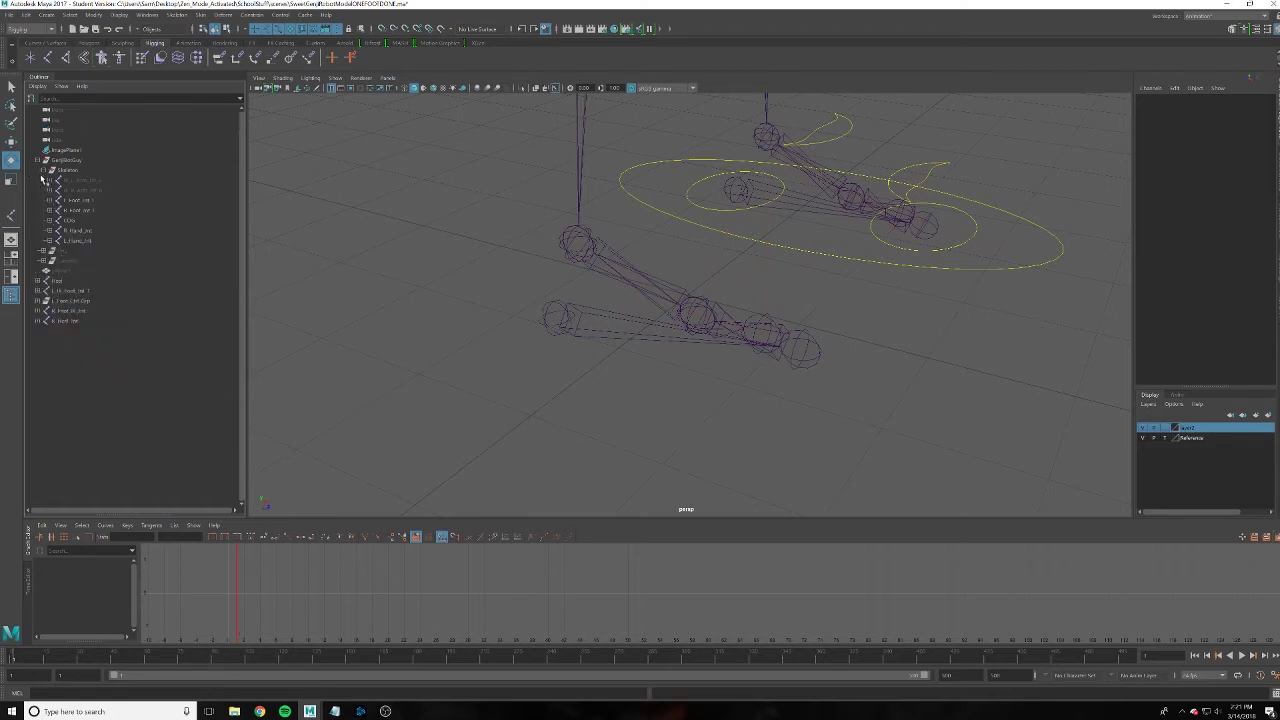
pyautogui.click(45, 172)
pyautogui.click(37, 160)
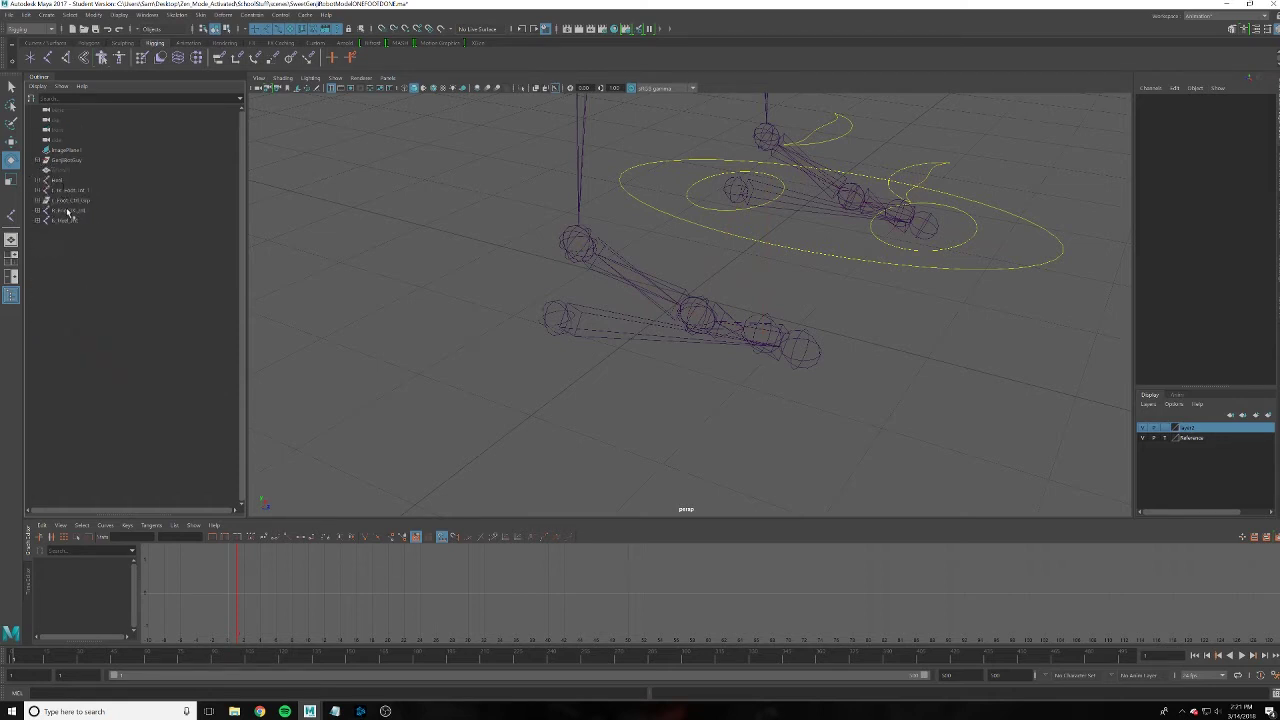
pyautogui.click(70, 201)
pyautogui.keyDown('alt'); pyautogui.moveTo(705, 230); pyautogui.dragTo(710, 222); pyautogui.keyUp('alt')
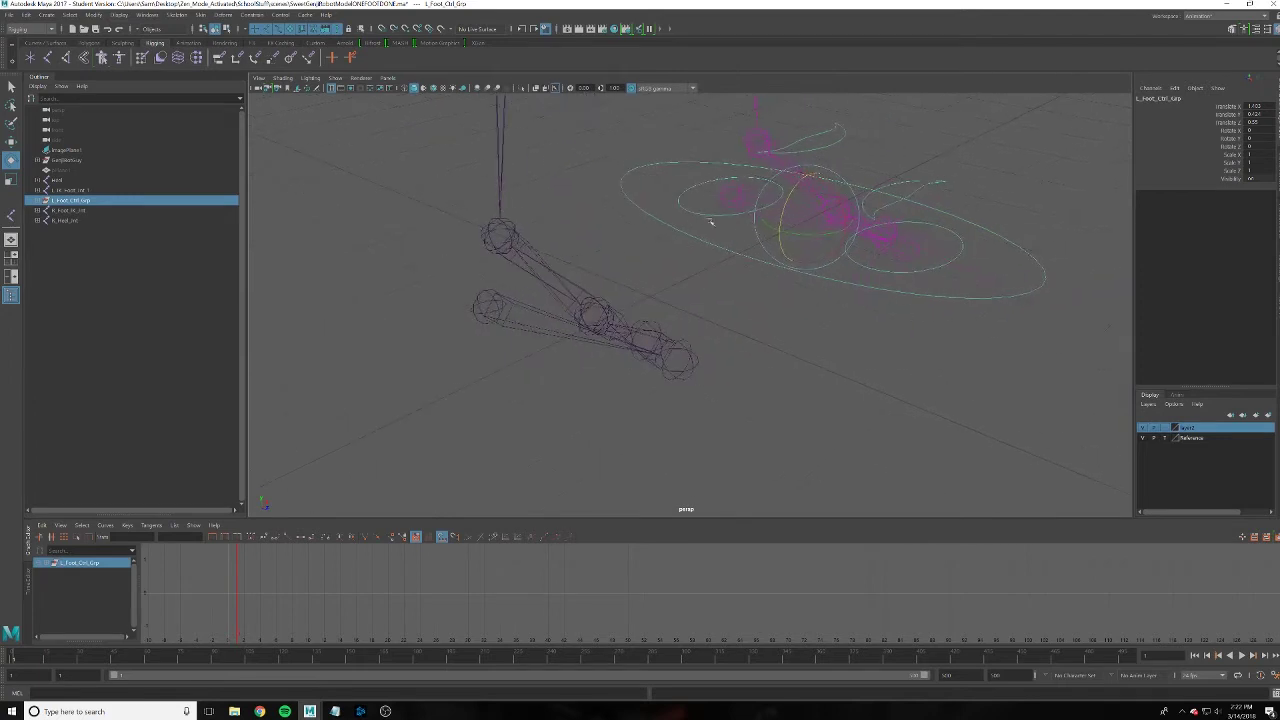
# Create, group, move and delete a temporary NURBS circle, then reselect L_Foot_Ctrl_Grp
pyautogui.click(46, 14)
pyautogui.moveTo(80, 40)
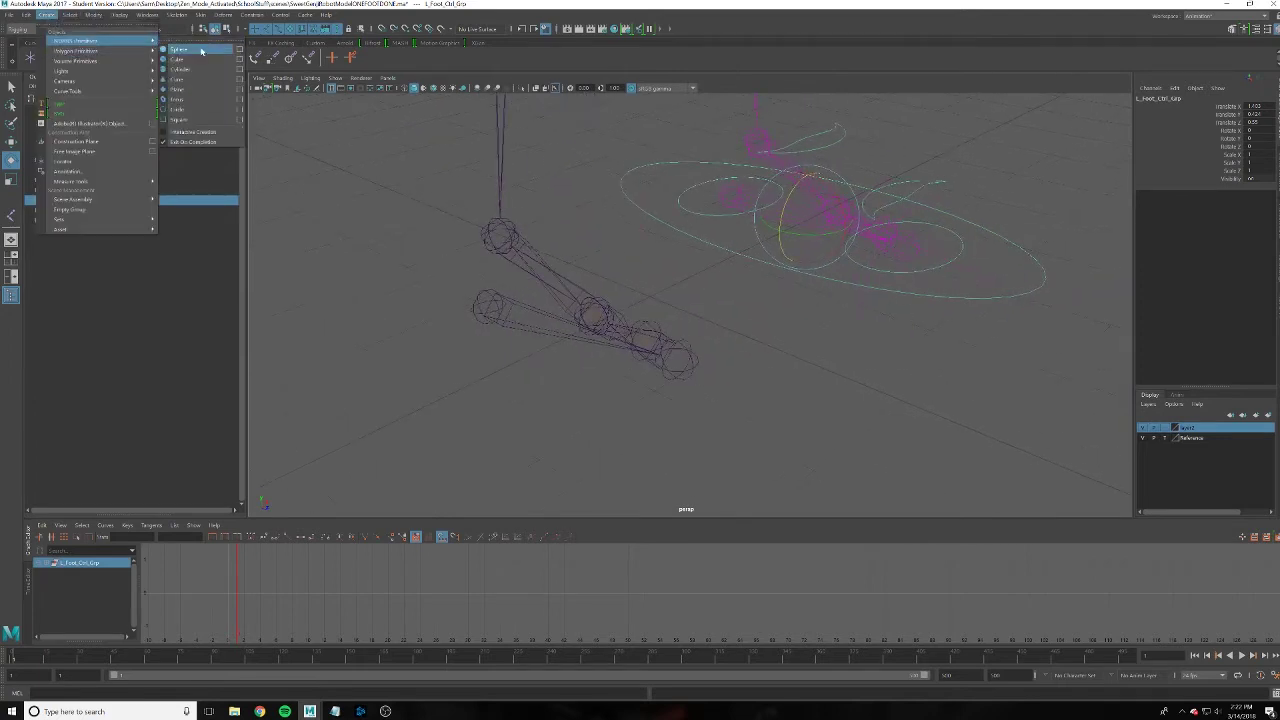
pyautogui.click(180, 109)
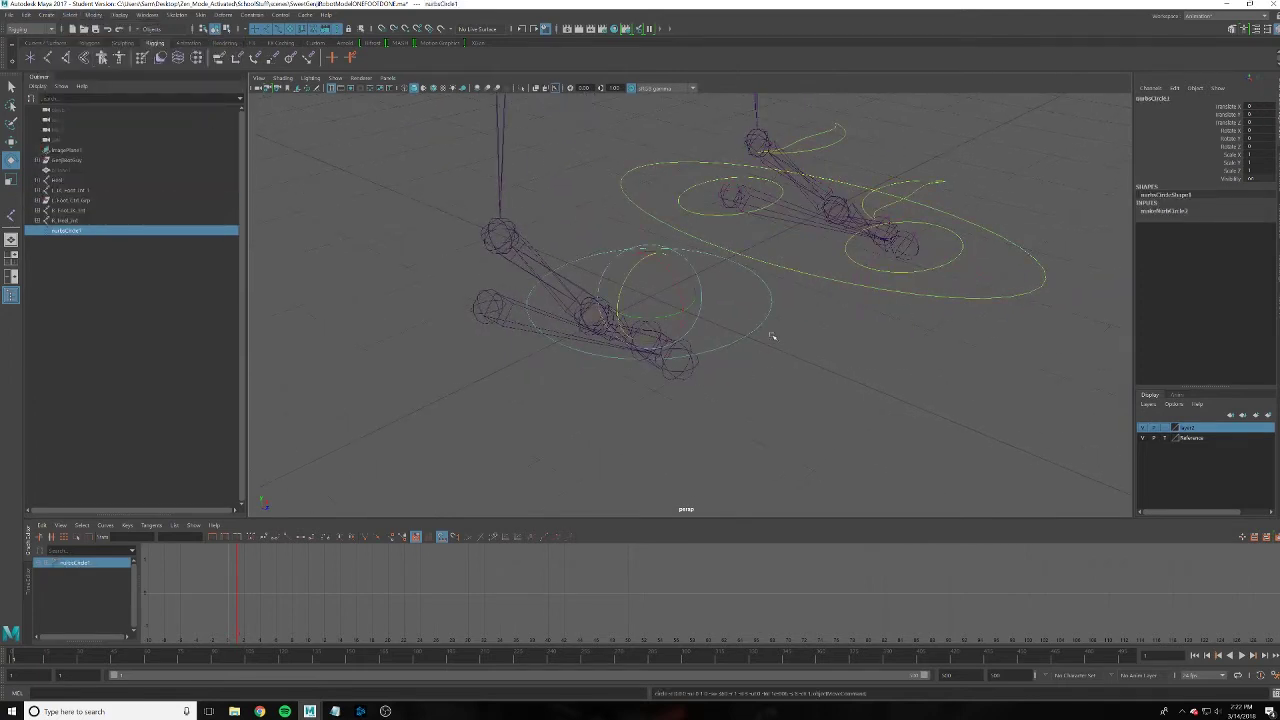
pyautogui.hotkey('ctrl', 'g')
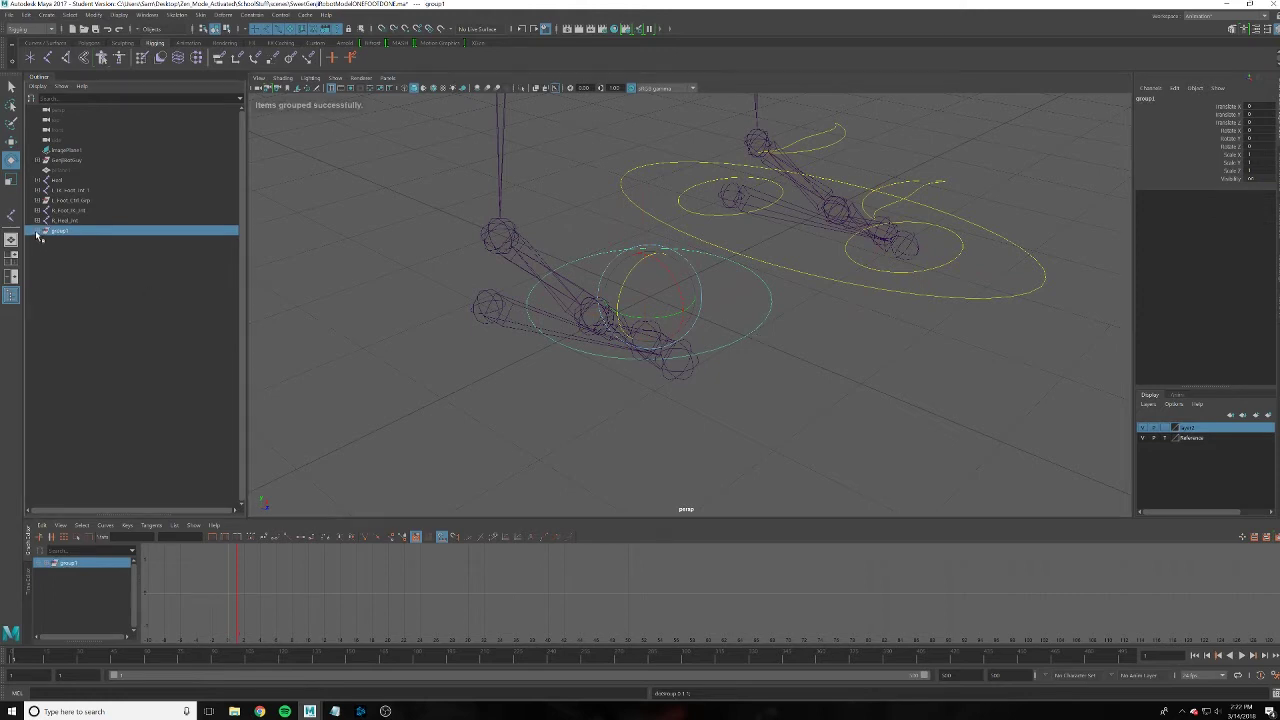
pyautogui.click(37, 231)
pyautogui.press('w')
pyautogui.moveTo(660, 298); pyautogui.dragTo(692, 358)
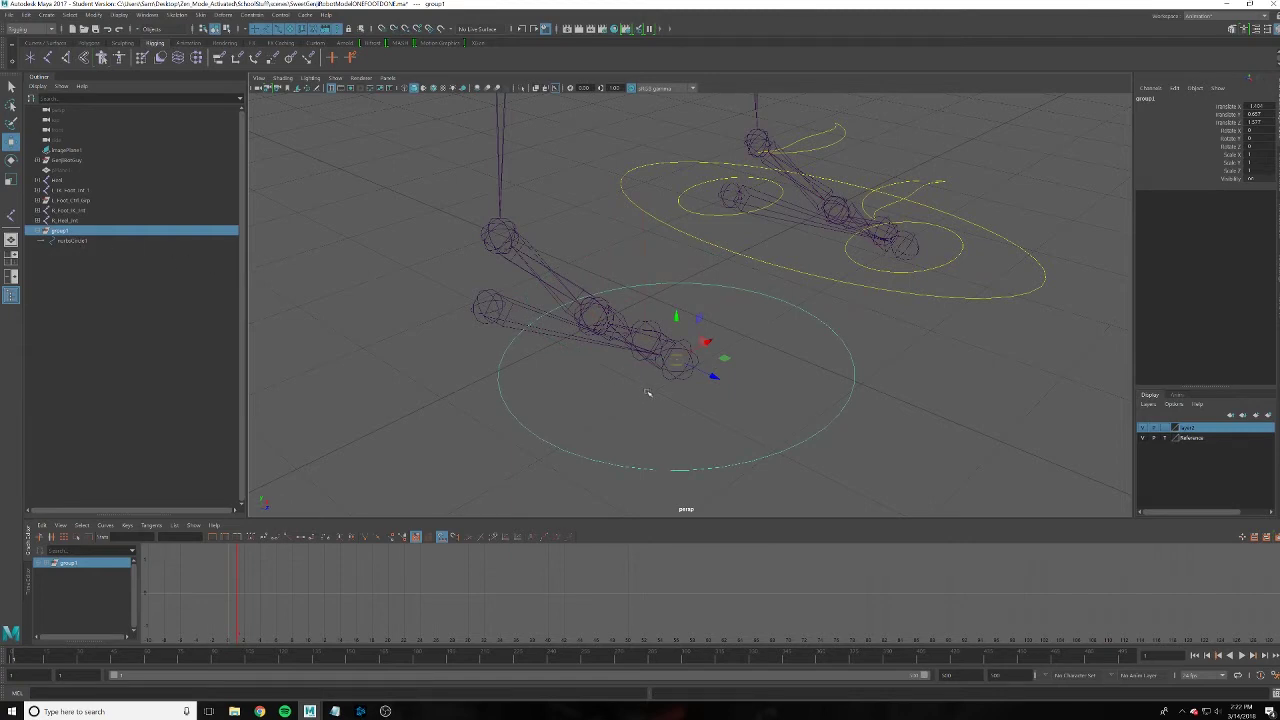
pyautogui.press('Delete')
pyautogui.click(70, 200)
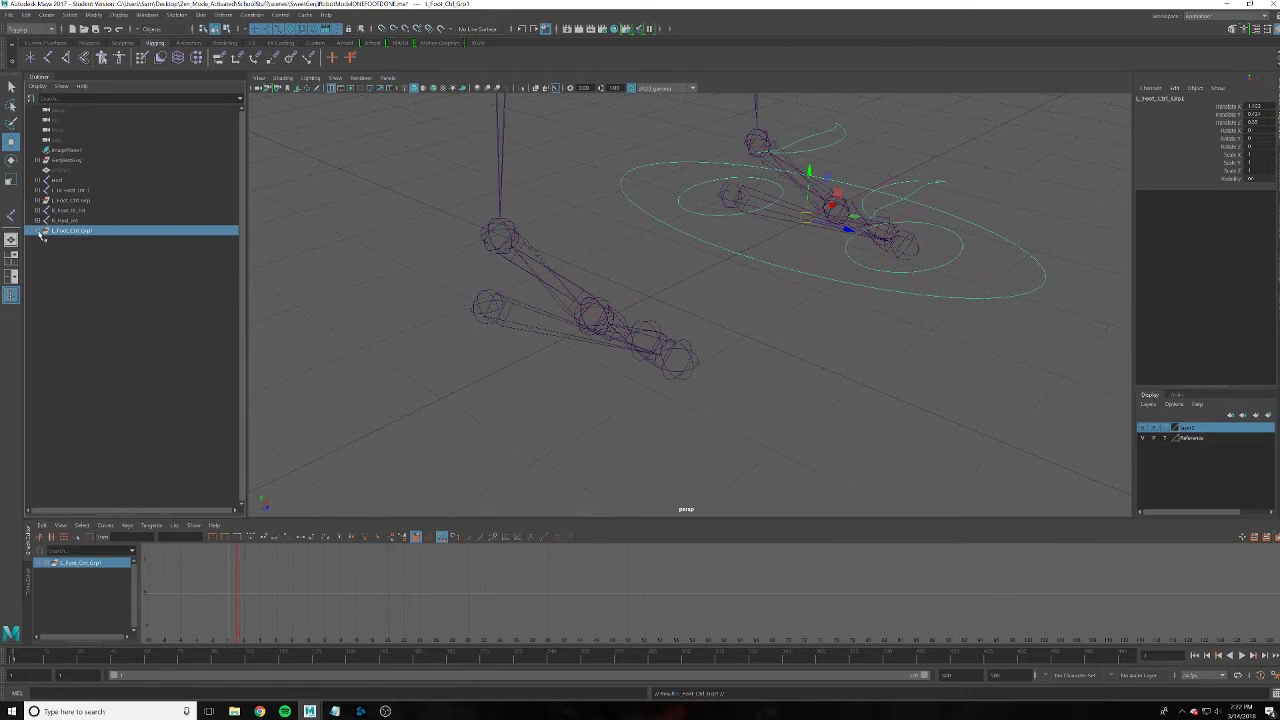
# Search and replace L_ with R_ across the copied hierarchy, producing R_Foot_Ctrl_Grp1
pyautogui.click(38, 231)
pyautogui.click(93, 15)
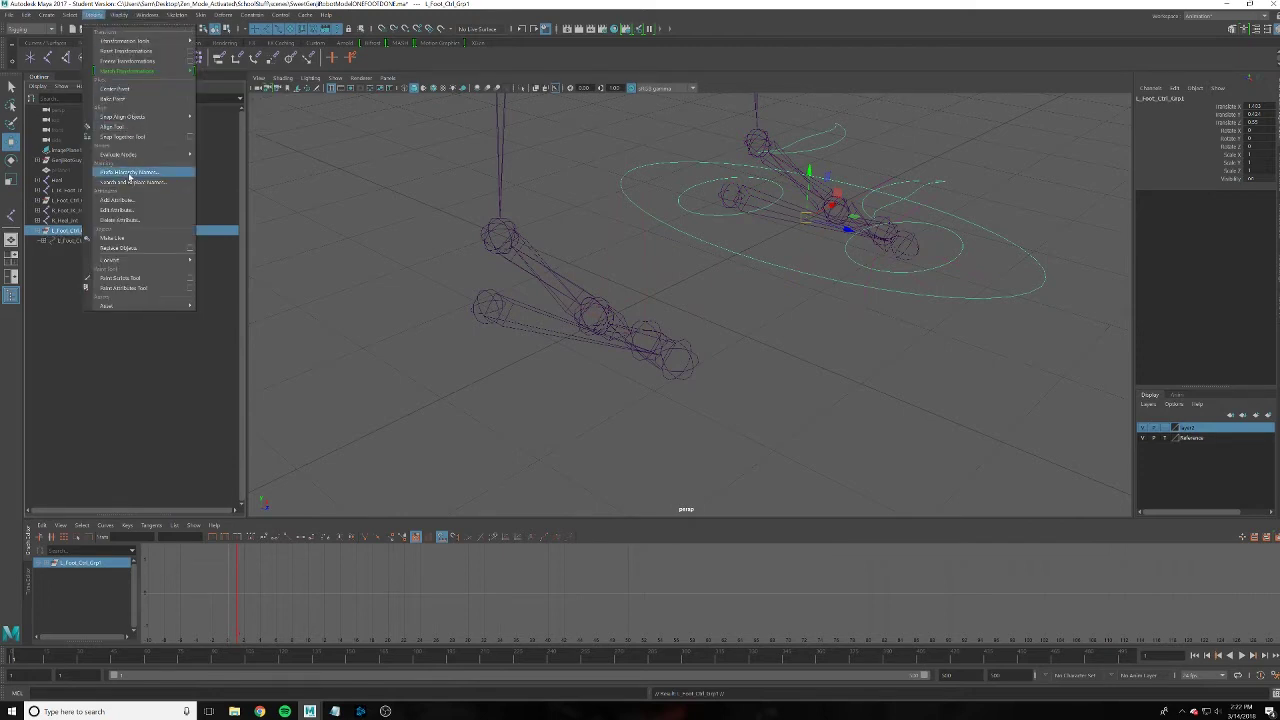
pyautogui.click(131, 182)
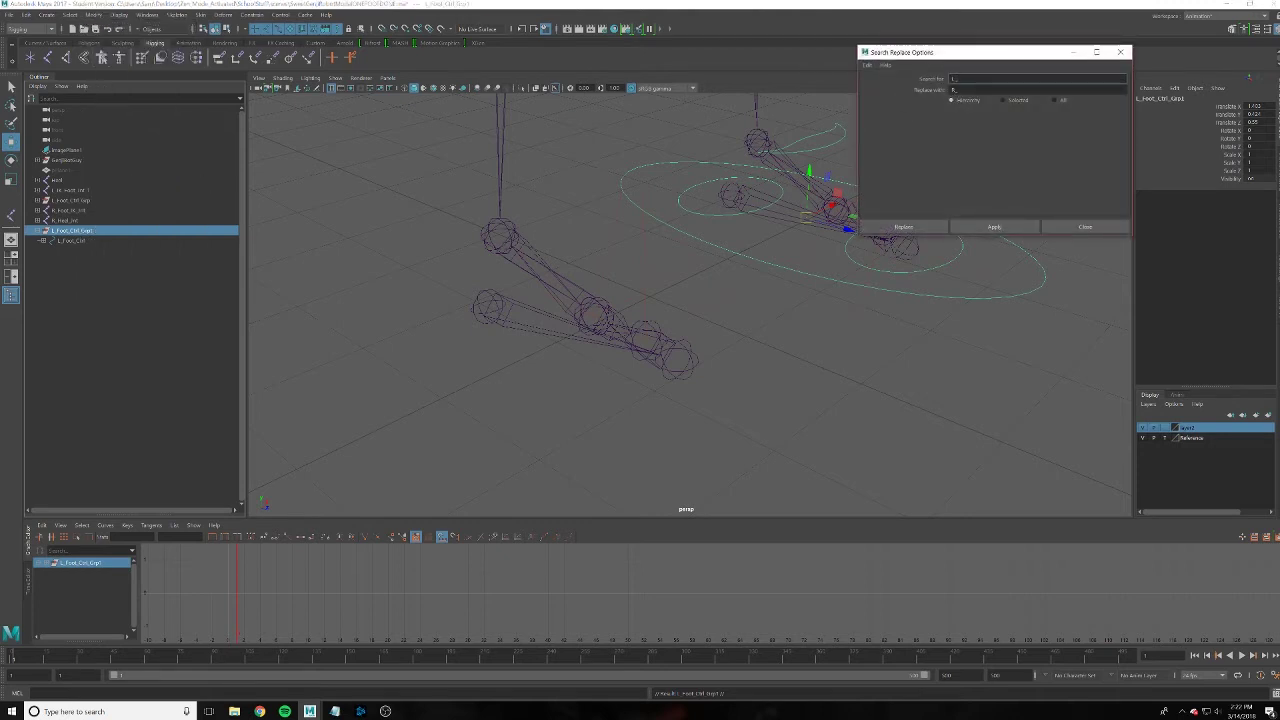
pyautogui.click(997, 228)
pyautogui.click(38, 232)
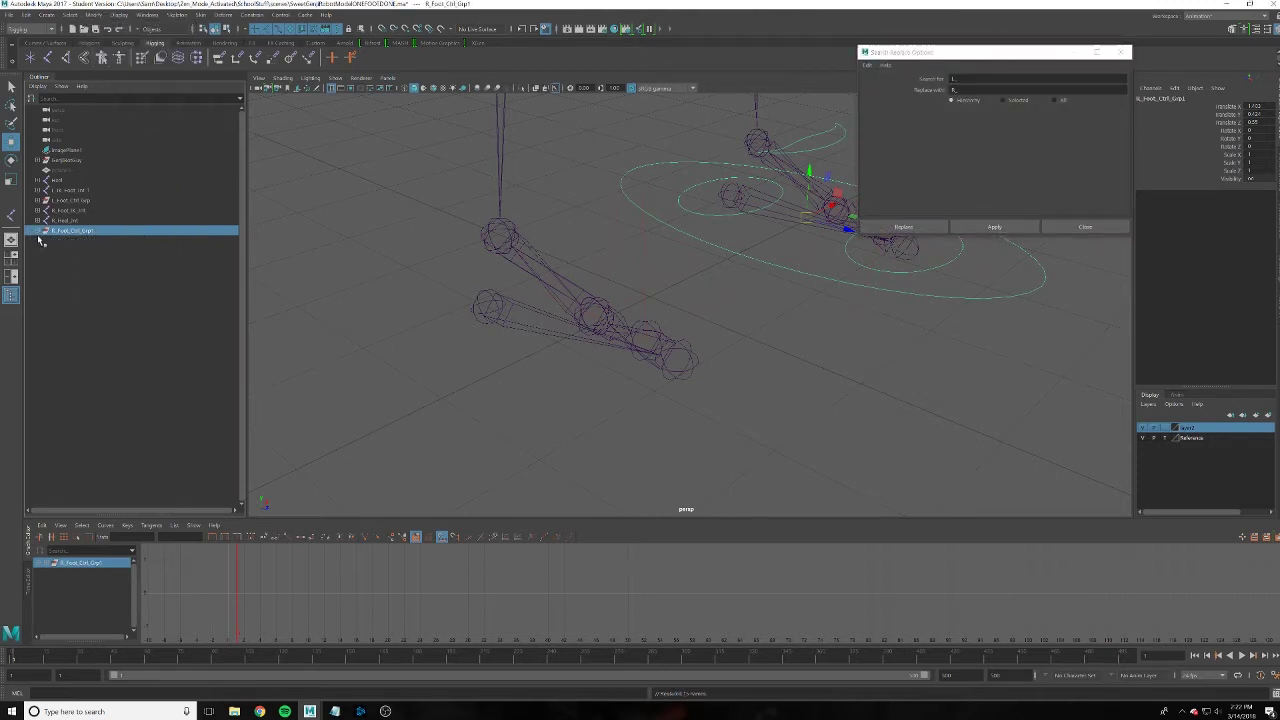
pyautogui.keyDown('shift'); pyautogui.click(40, 232); pyautogui.keyUp('shift')
pyautogui.click(1085, 227)
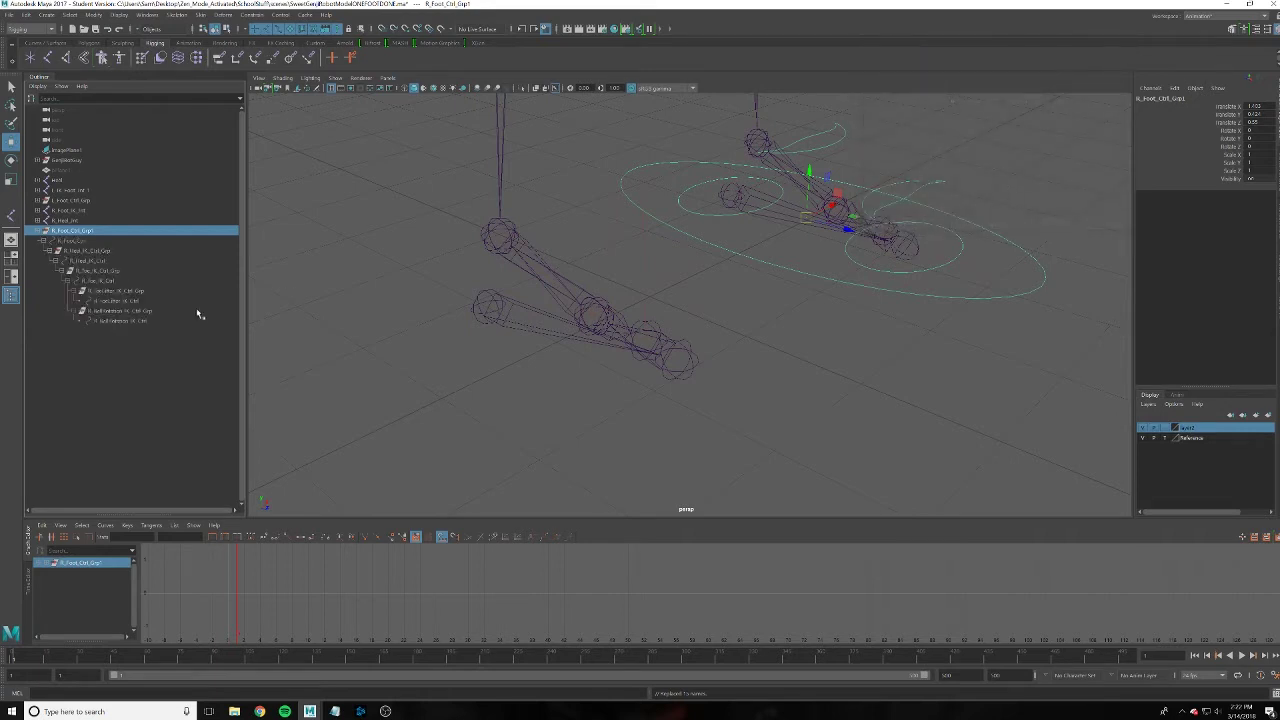
# Move R_Foot_Ctrl_Grp1 onto the right foot and check its heel, toe and toe-lifter controls
pyautogui.click(79, 242)
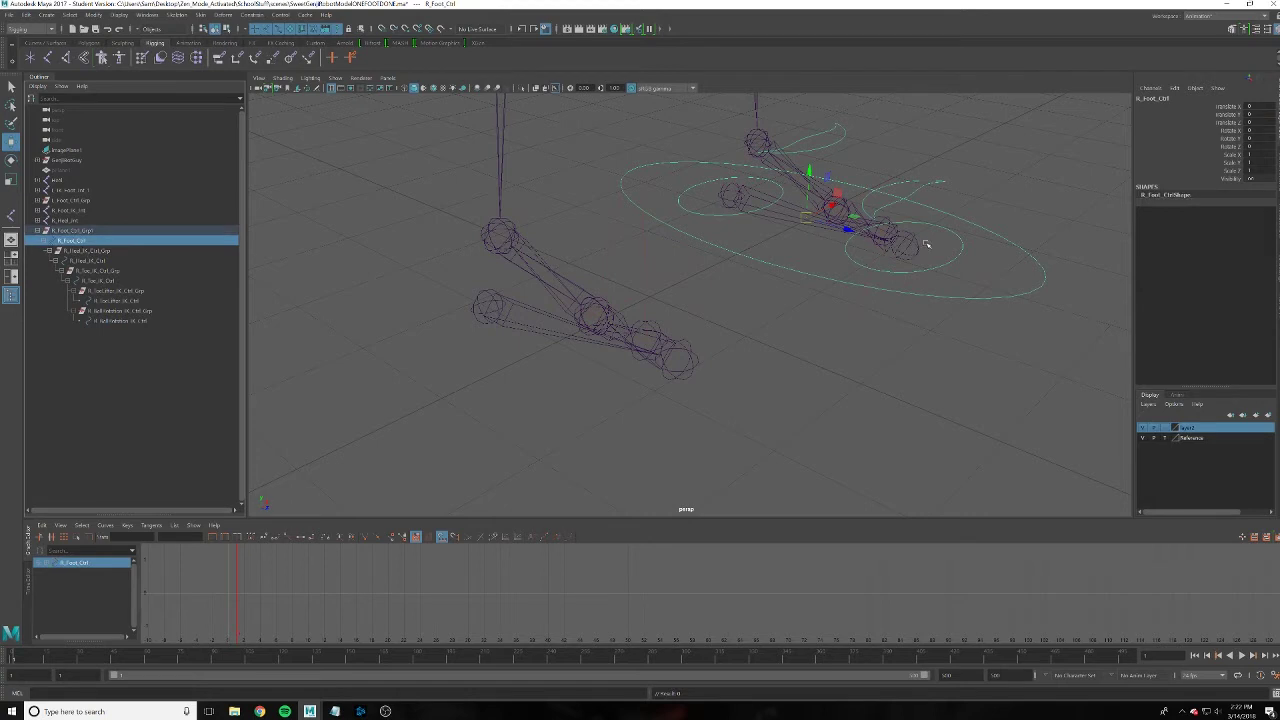
pyautogui.press('Up')
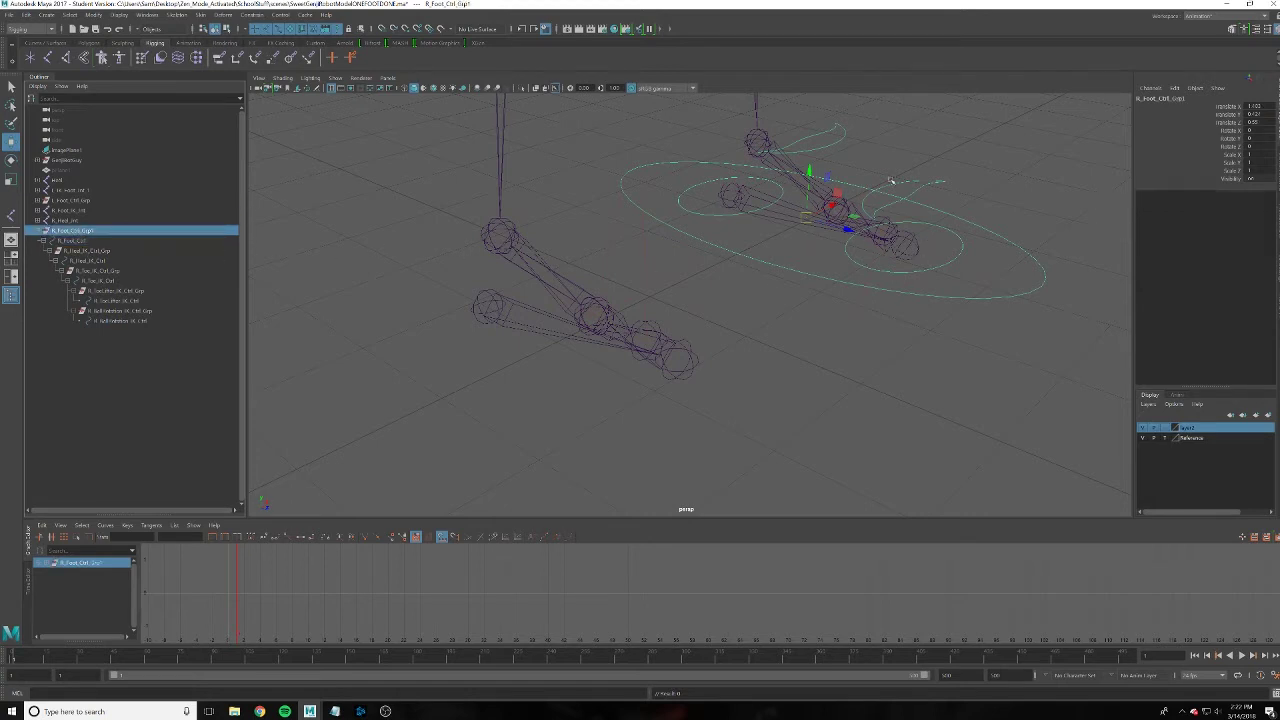
pyautogui.moveTo(834, 206); pyautogui.dragTo(600, 313)
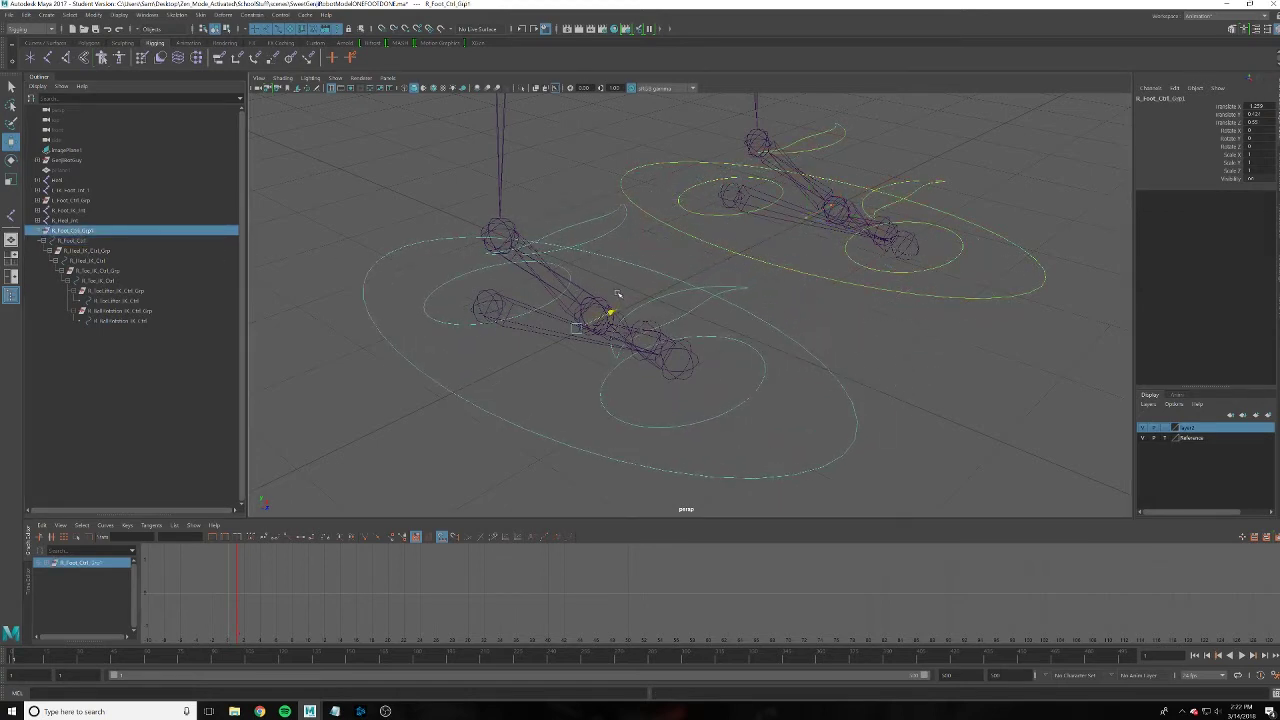
pyautogui.click(94, 243)
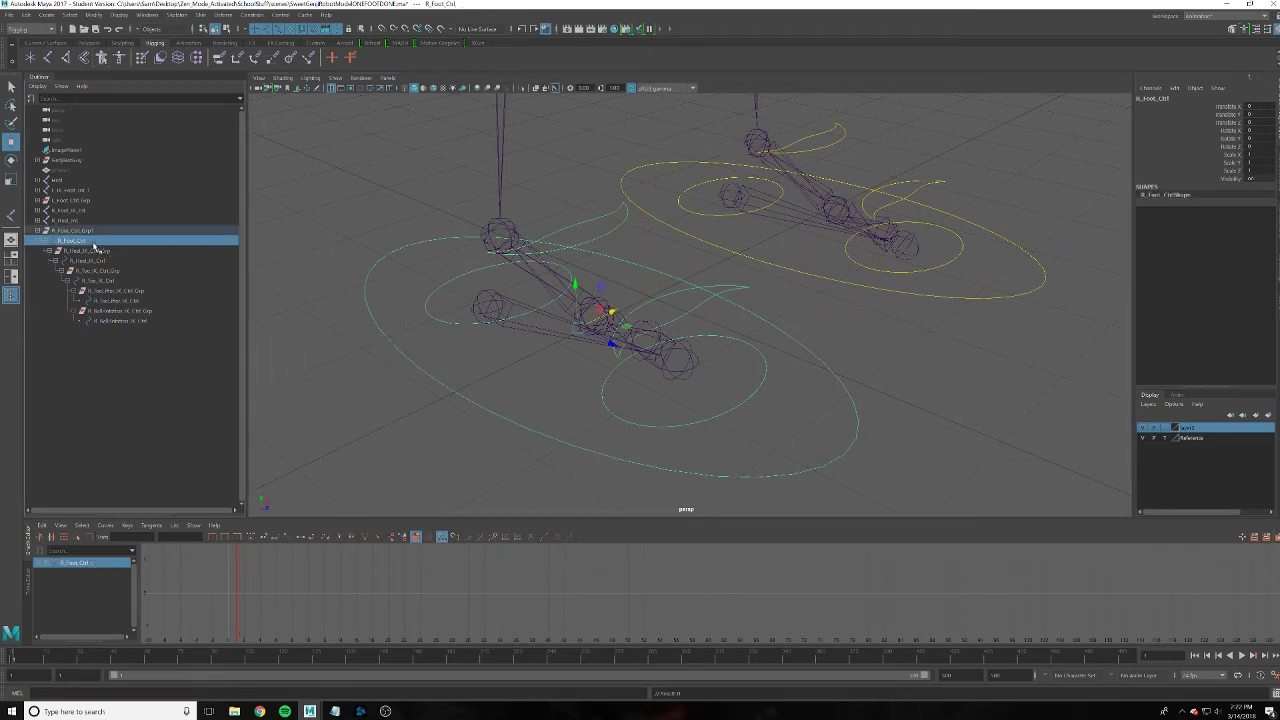
pyautogui.click(76, 261)
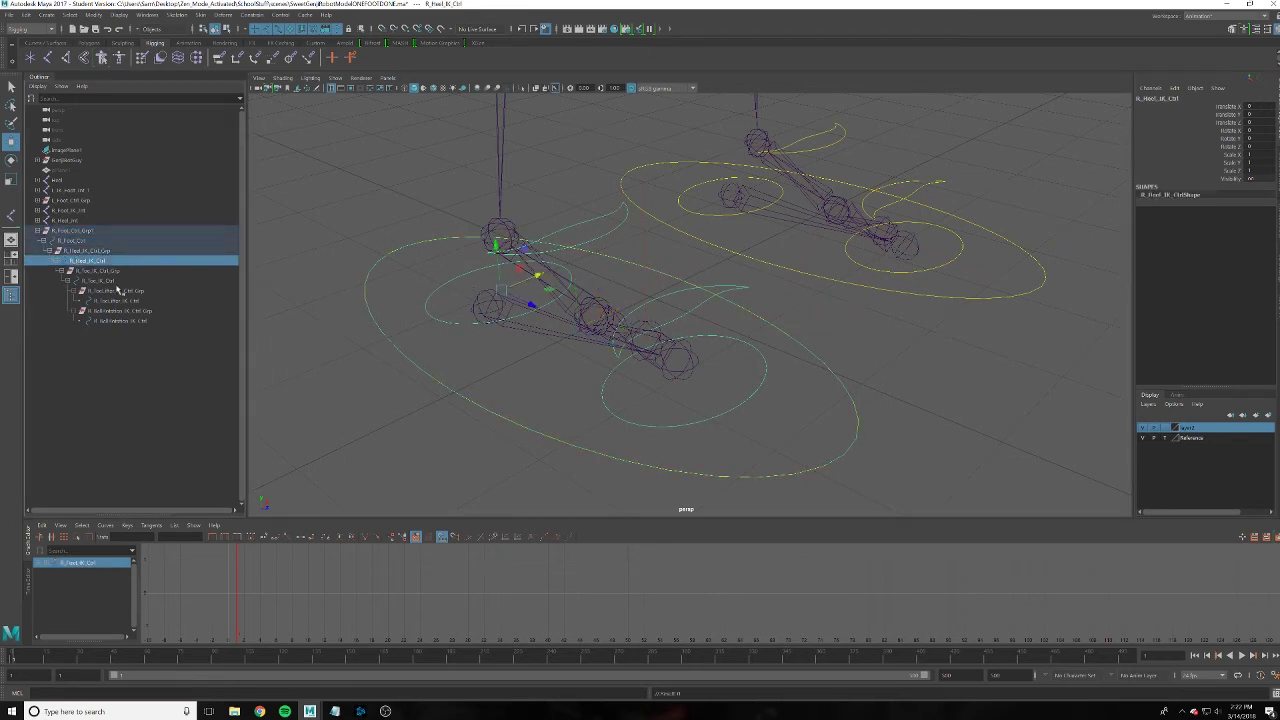
pyautogui.click(101, 281)
pyautogui.click(116, 300)
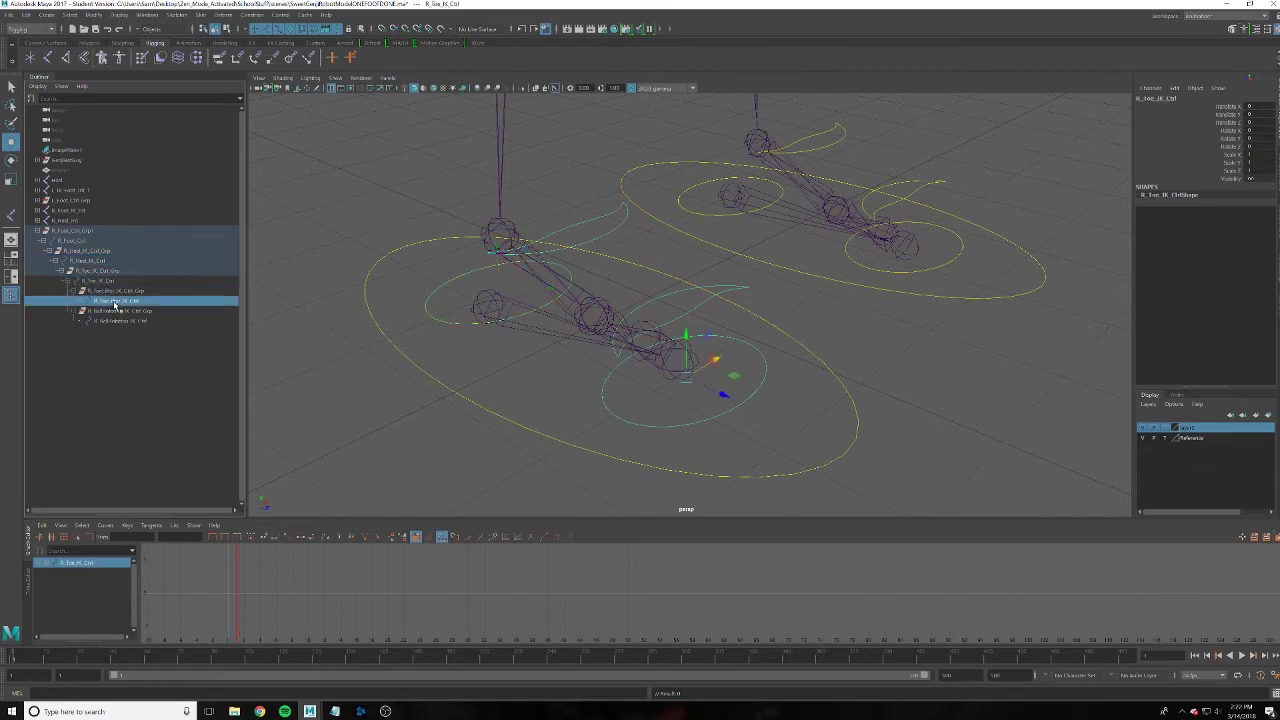
pyautogui.keyDown('alt'); pyautogui.moveTo(617, 322); pyautogui.dragTo(755, 327); pyautogui.keyUp('alt')
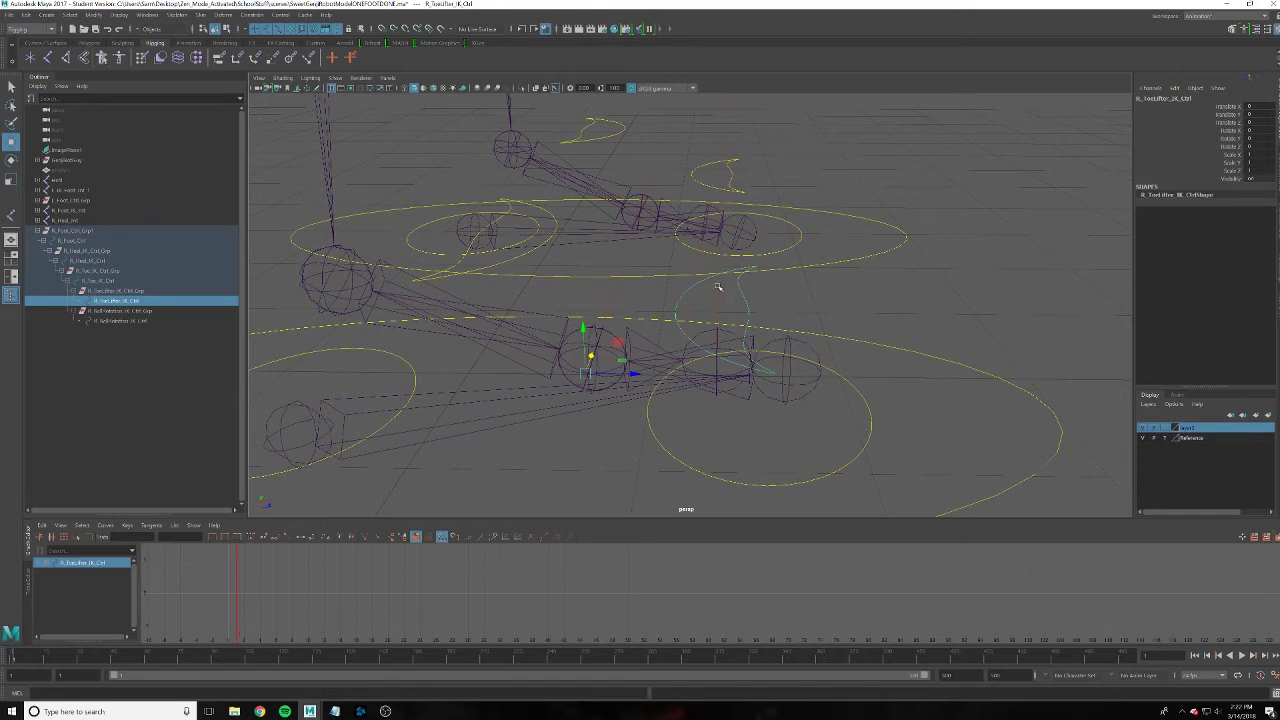
# Reshape the R_ToeLifter_IK_Ctrl curve by dragging a control vertex outward, then check the ball group
pyautogui.moveTo(740, 286); pyautogui.dragTo(743, 294, button='right')
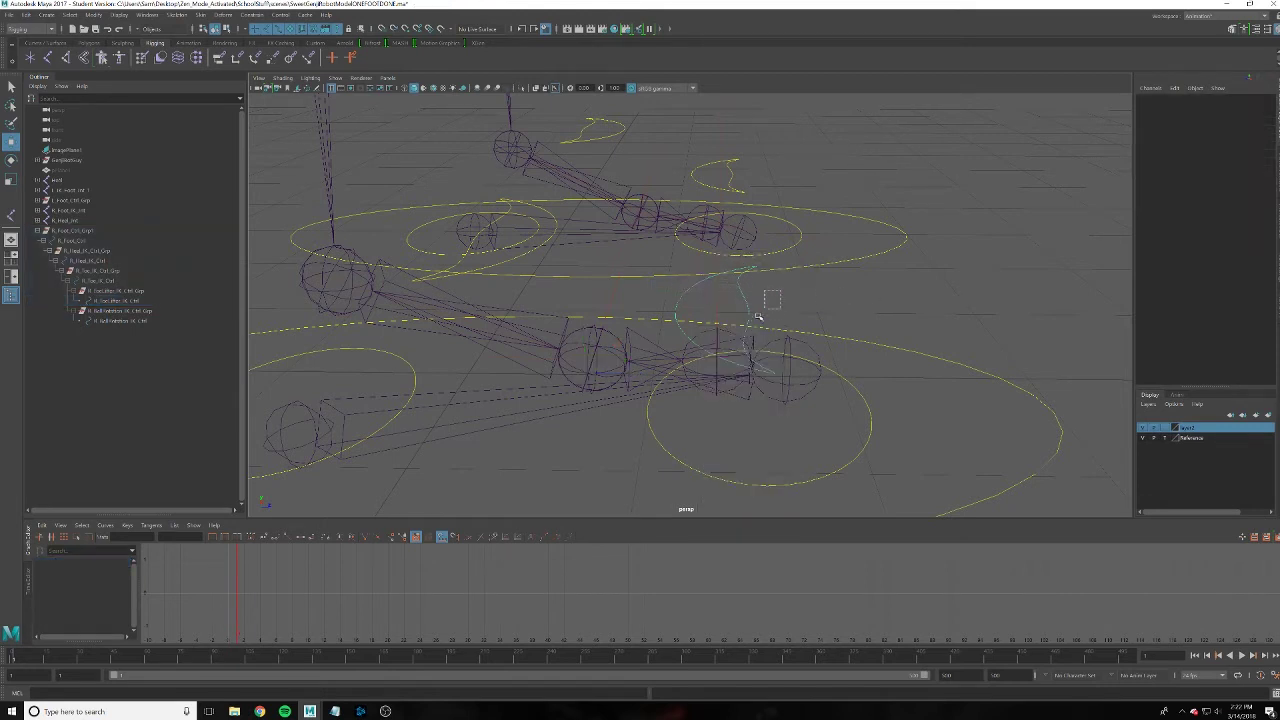
pyautogui.click(760, 305)
pyautogui.moveTo(805, 311); pyautogui.dragTo(933, 312)
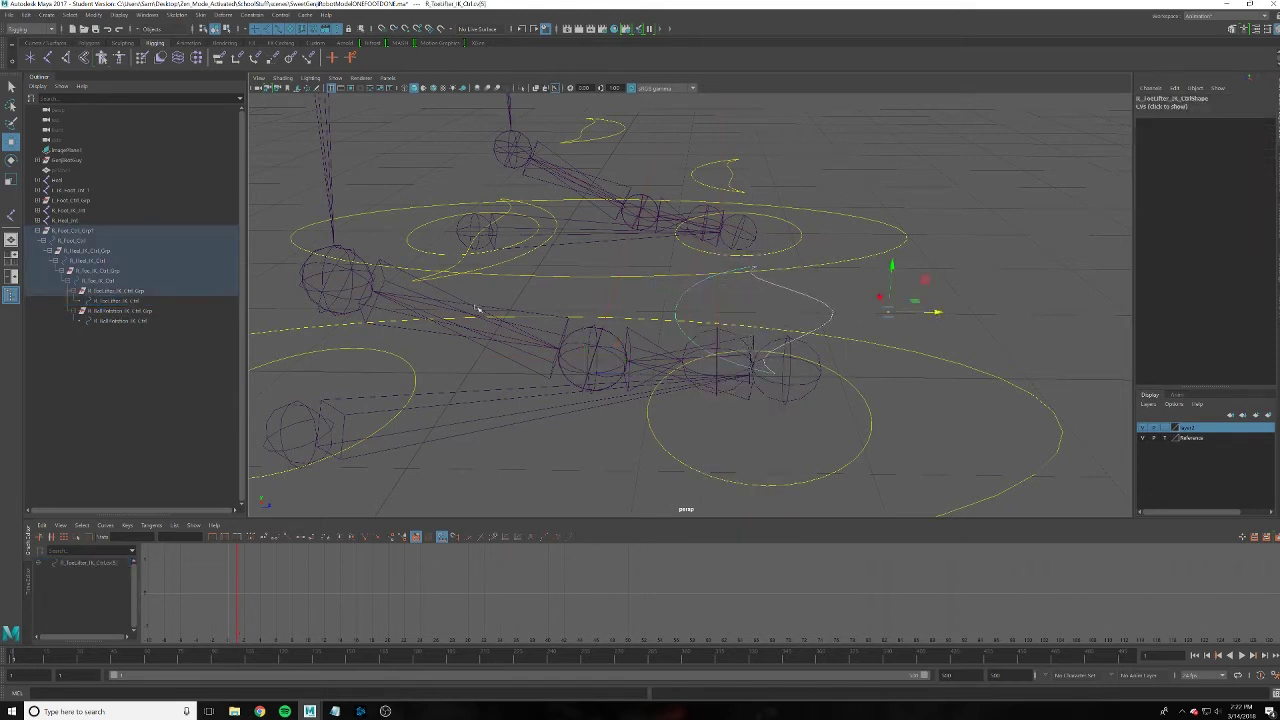
pyautogui.keyDown('alt'); pyautogui.moveTo(651, 317); pyautogui.dragTo(610, 321); pyautogui.keyUp('alt')
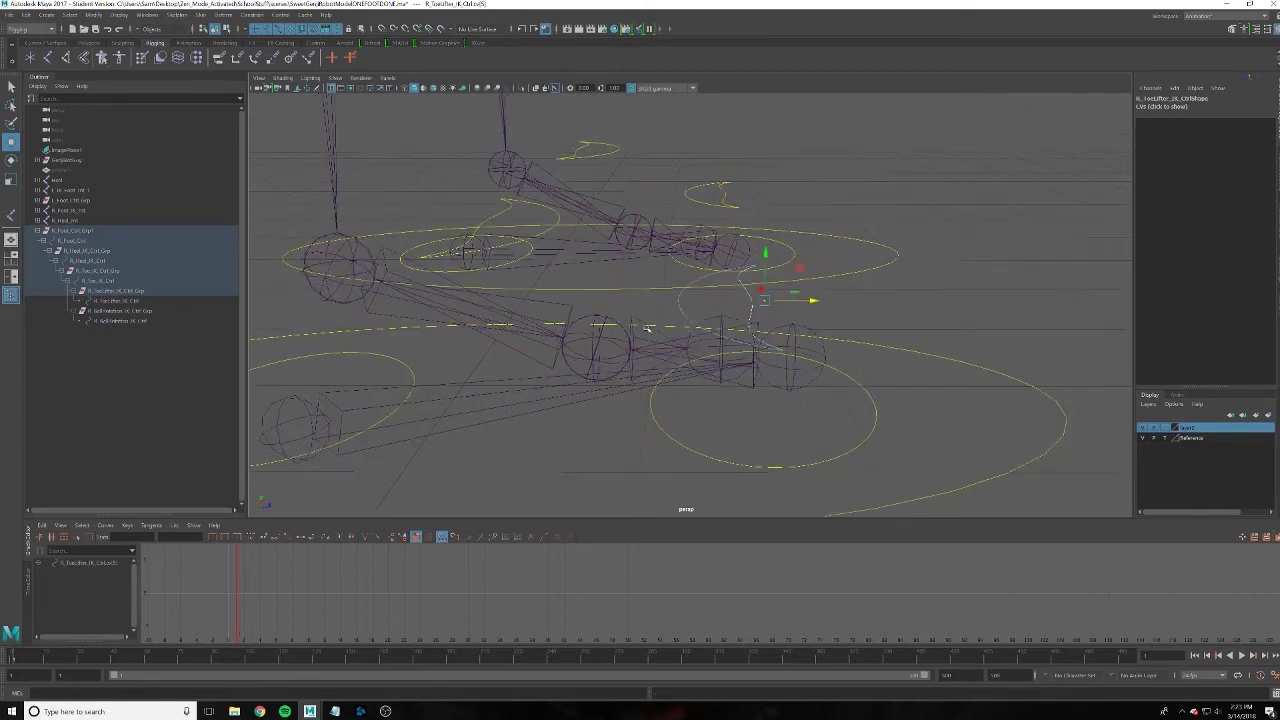
pyautogui.click(117, 302)
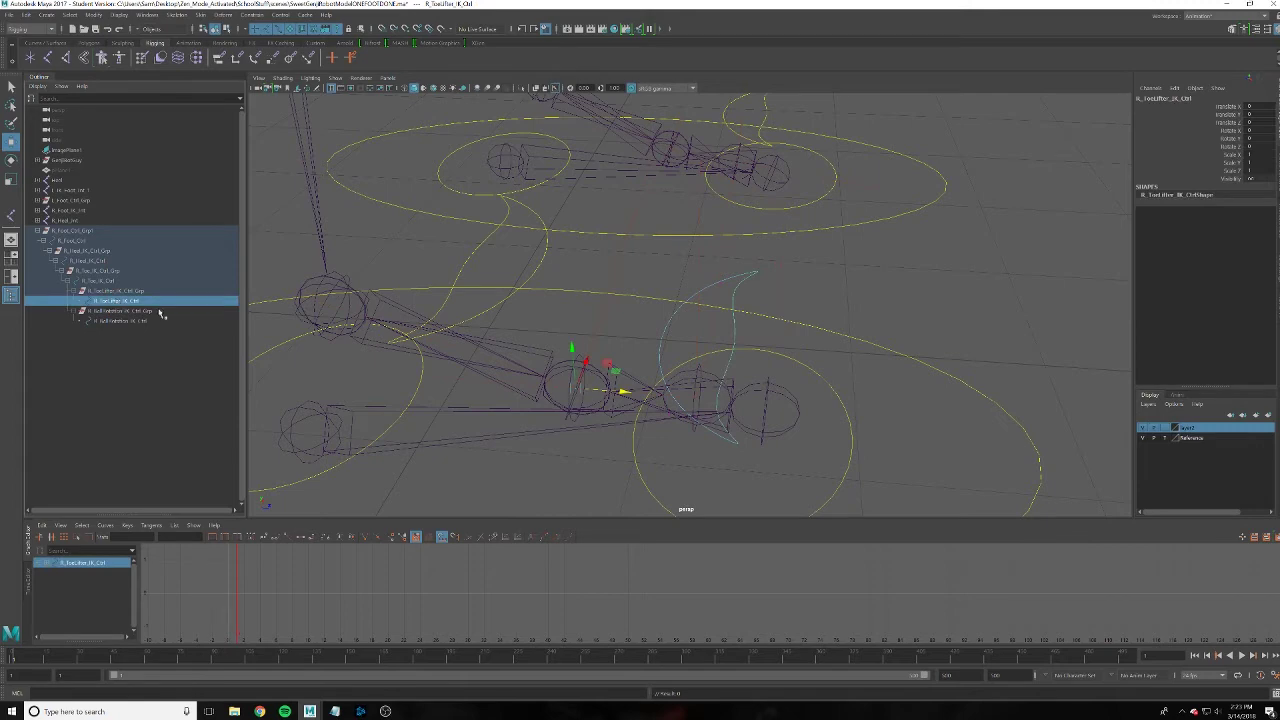
pyautogui.keyDown('alt'); pyautogui.moveTo(782, 361); pyautogui.dragTo(700, 350); pyautogui.keyUp('alt')
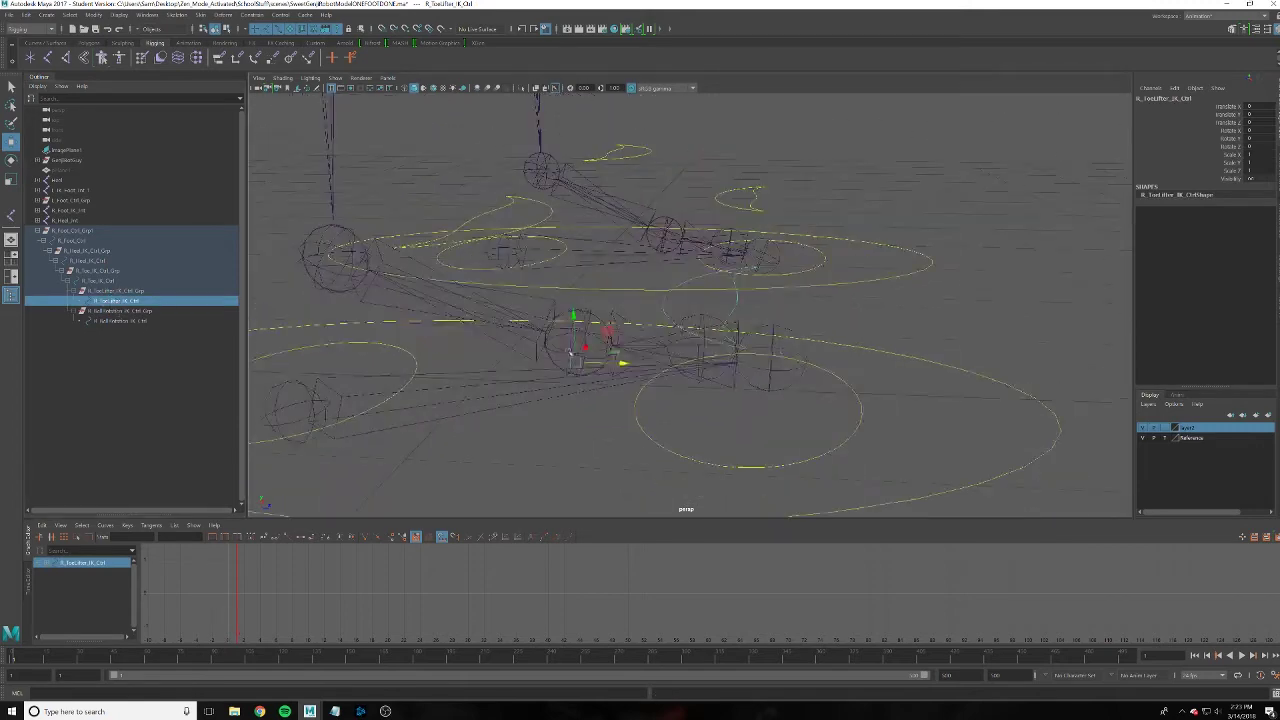
pyautogui.click(110, 290)
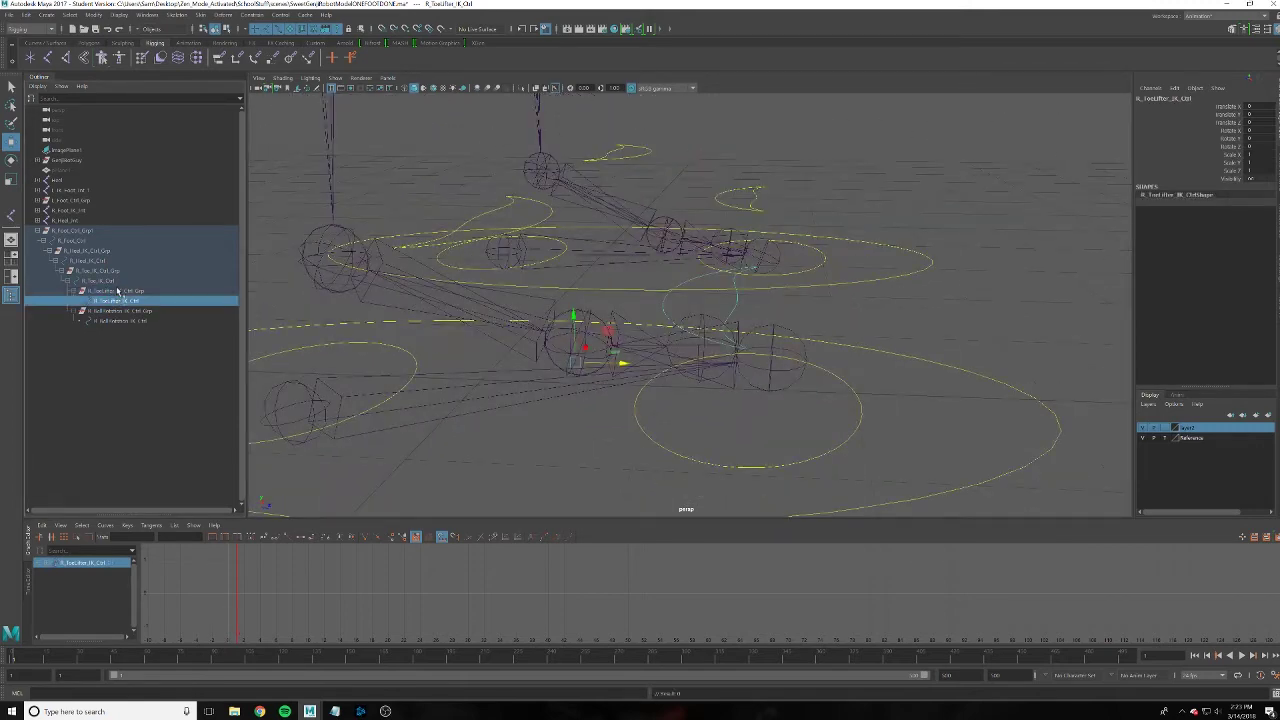
pyautogui.click(115, 300)
pyautogui.click(120, 313)
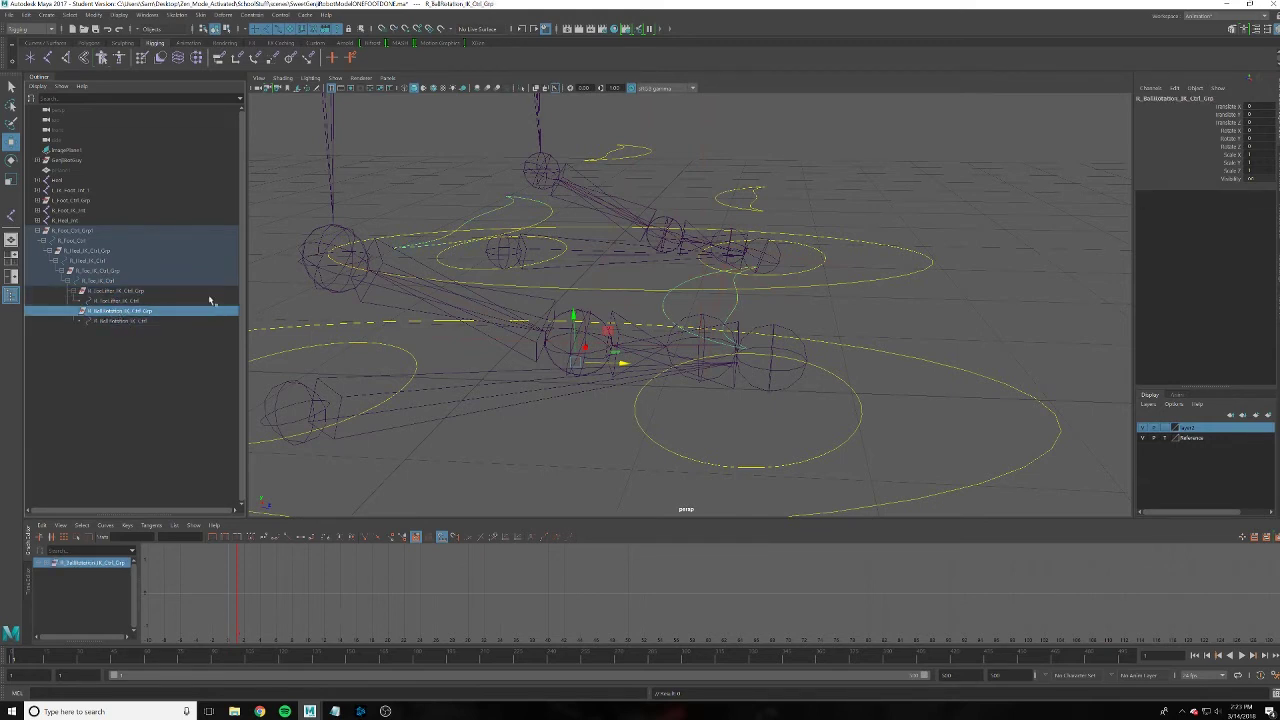
pyautogui.moveTo(446, 221)
pyautogui.keyDown('alt'); pyautogui.mouseDown()
pyautogui.moveTo(678, 312)
pyautogui.moveTo(540, 318)
pyautogui.mouseUp(); pyautogui.keyUp('alt')
# Shift R_Foot_Ctrl_Grp1 along X and inspect the heel, toe, toe-lifter and ball IK control groups
pyautogui.click(66, 231)
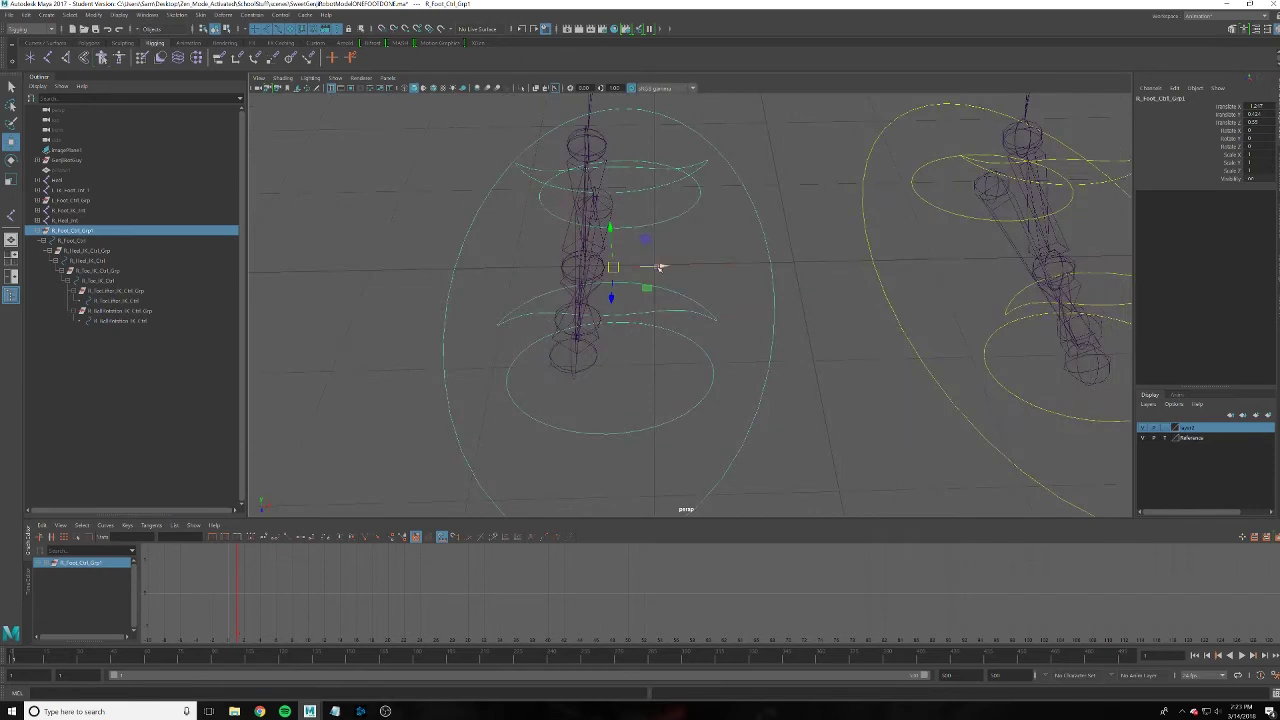
pyautogui.moveTo(648, 270)
pyautogui.mouseDown()
pyautogui.moveTo(638, 275)
pyautogui.moveTo(657, 258)
pyautogui.moveTo(560, 269)
pyautogui.moveTo(617, 286)
pyautogui.mouseUp()
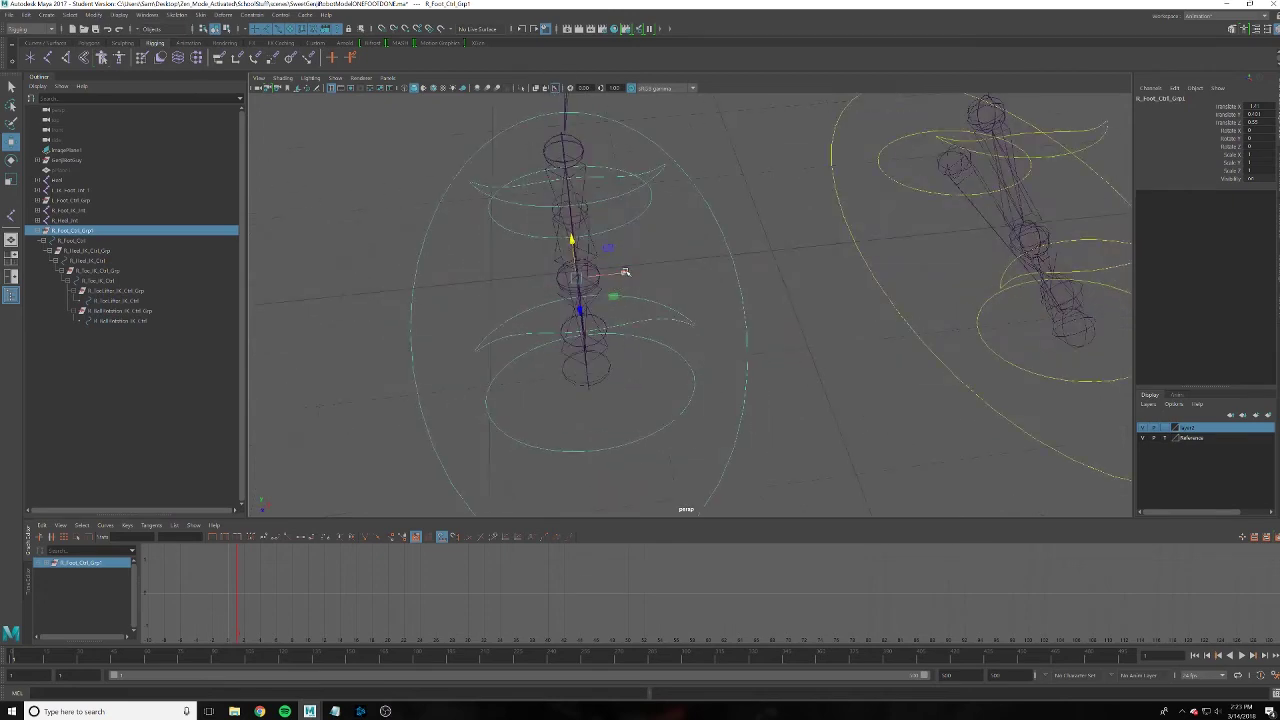
pyautogui.click(625, 272)
pyautogui.click(88, 250)
pyautogui.moveTo(560, 300)
pyautogui.keyDown('alt'); pyautogui.mouseDown()
pyautogui.moveTo(597, 291)
pyautogui.moveTo(586, 315)
pyautogui.moveTo(548, 325)
pyautogui.mouseUp(); pyautogui.keyUp('alt')
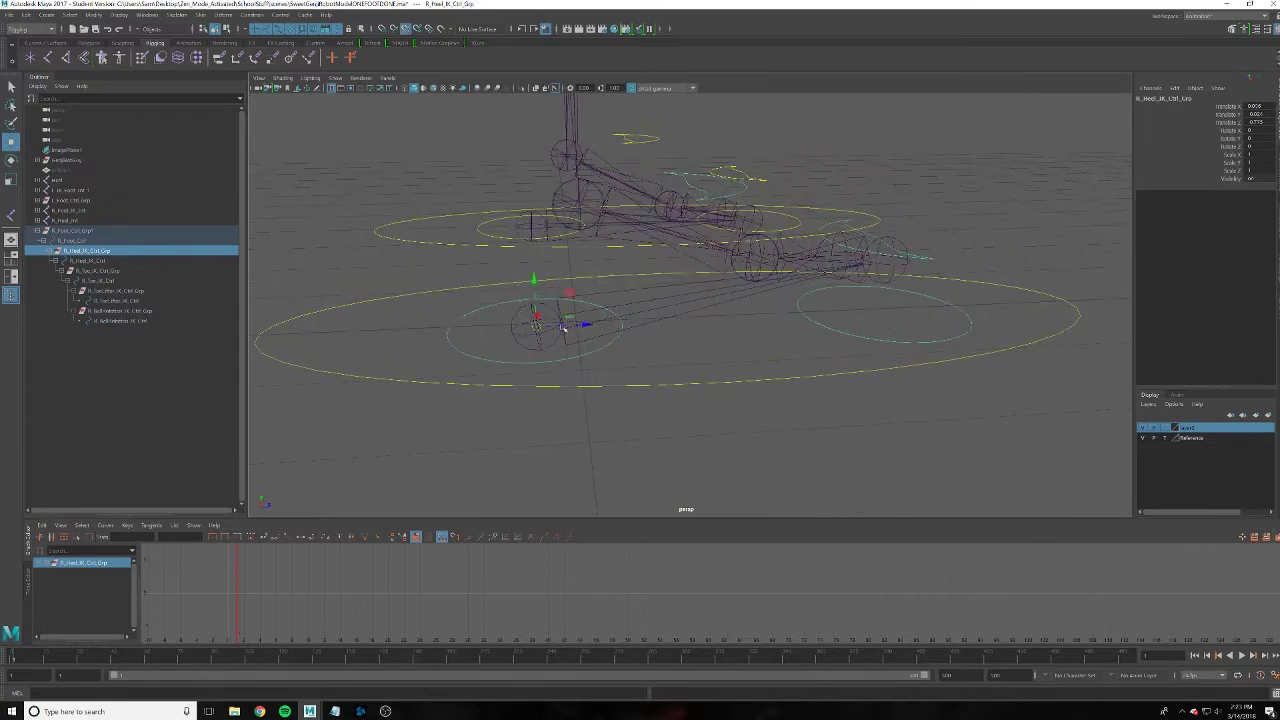
pyautogui.moveTo(800, 300)
pyautogui.keyDown('alt'); pyautogui.mouseDown()
pyautogui.moveTo(563, 337)
pyautogui.moveTo(516, 325)
pyautogui.mouseUp(); pyautogui.keyUp('alt')
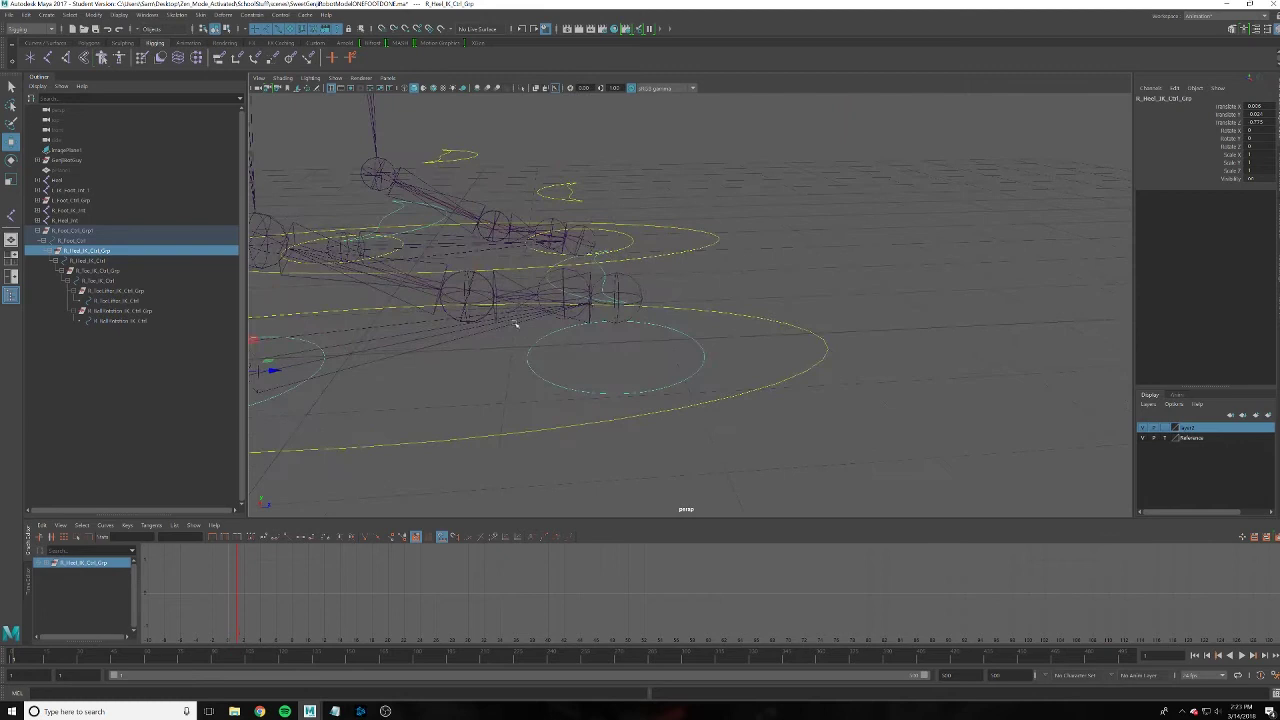
pyautogui.click(95, 271)
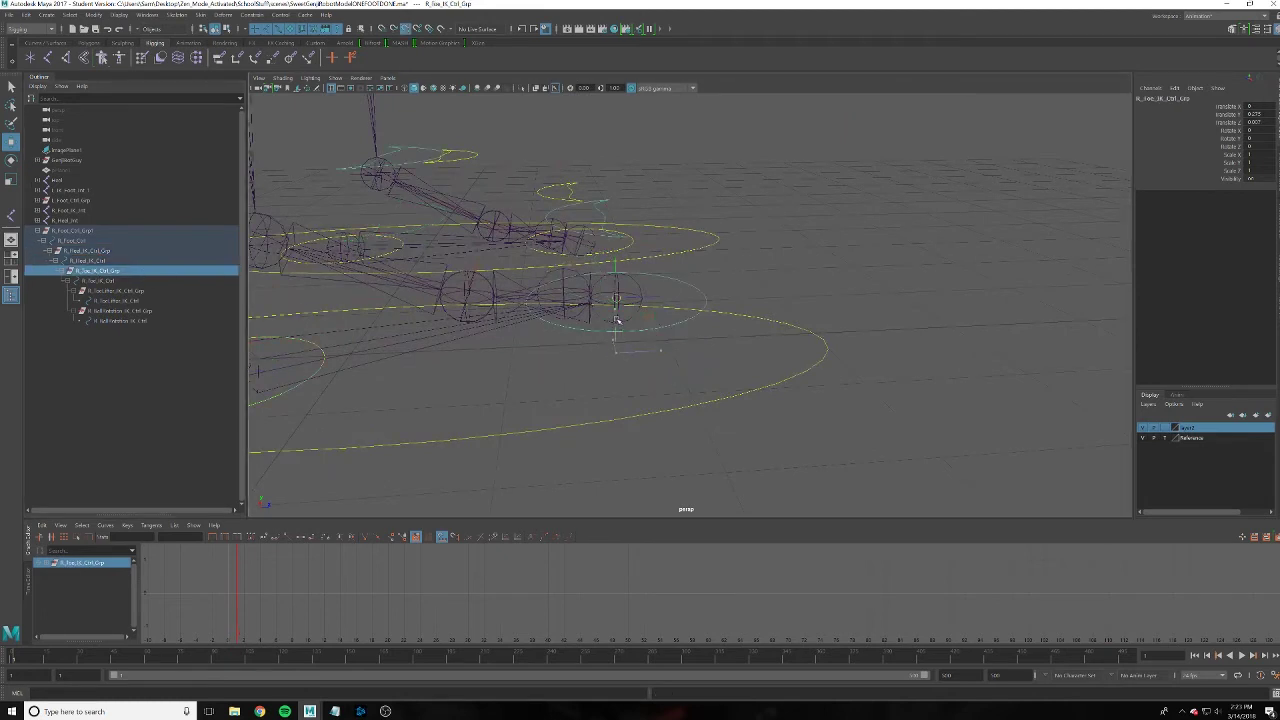
pyautogui.press('w')
pyautogui.click(110, 291)
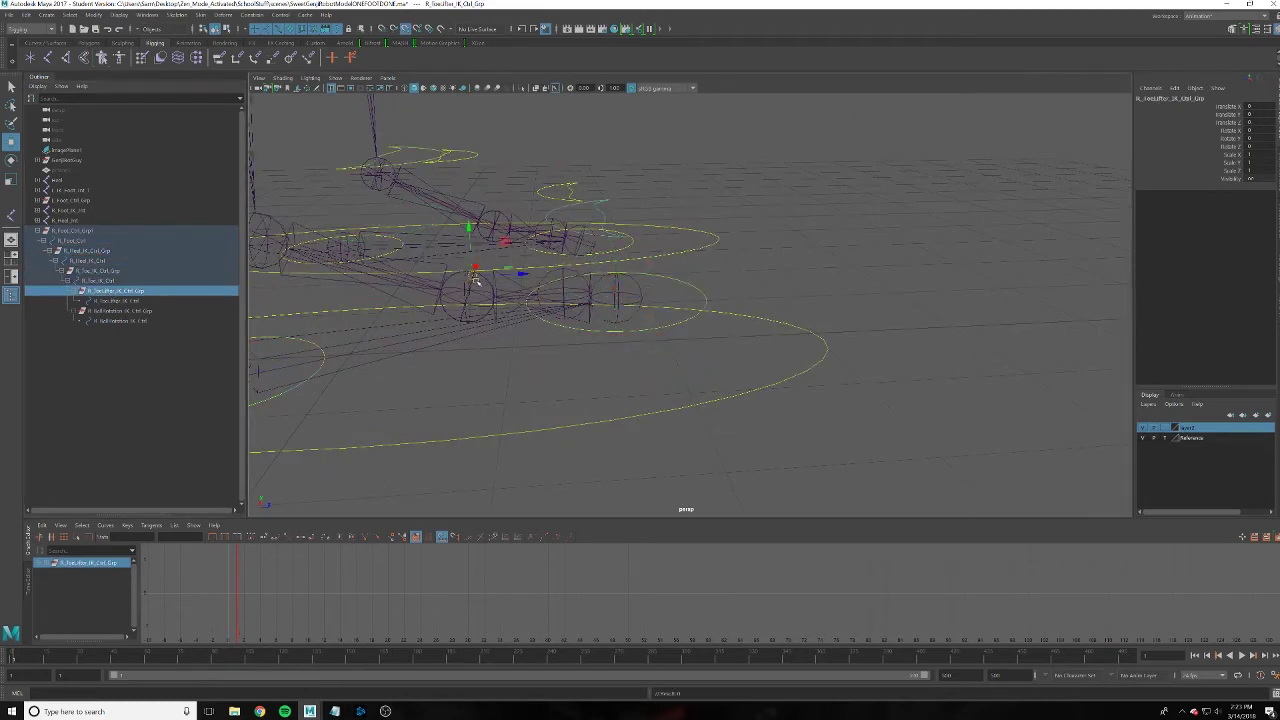
pyautogui.keyDown('alt'); pyautogui.moveTo(531, 303); pyautogui.dragTo(510, 310); pyautogui.keyUp('alt')
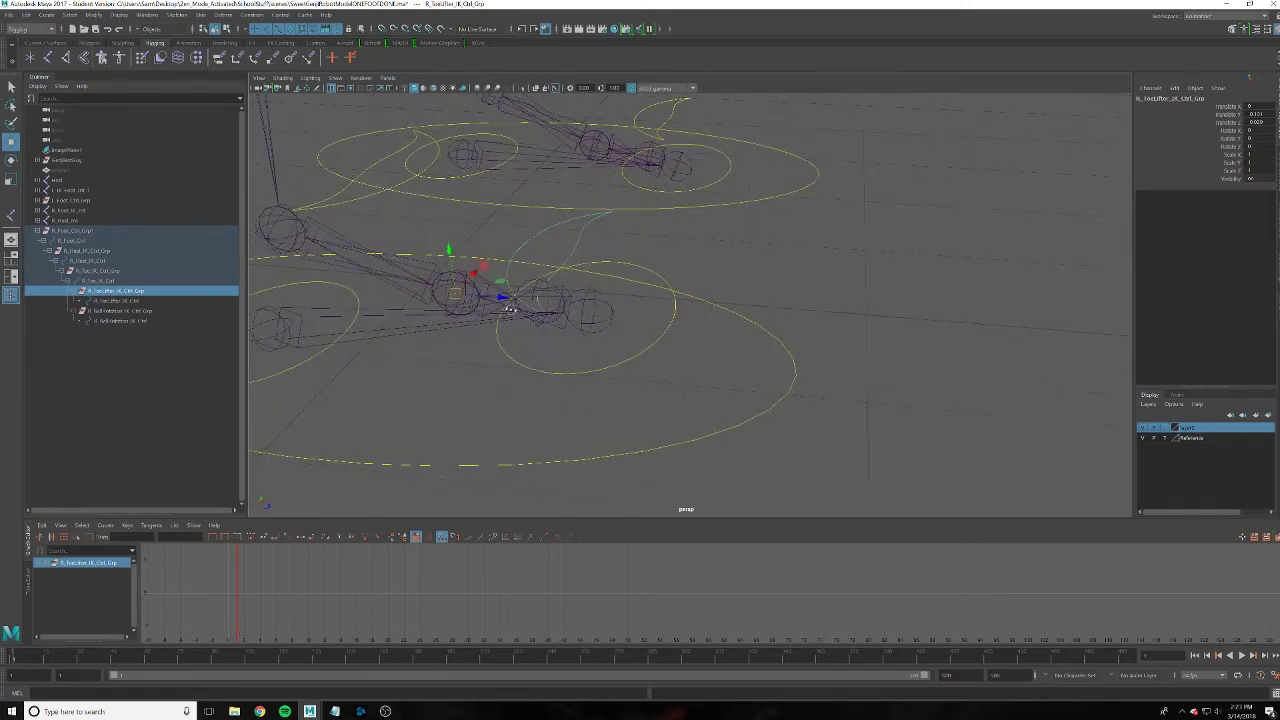
pyautogui.click(106, 311)
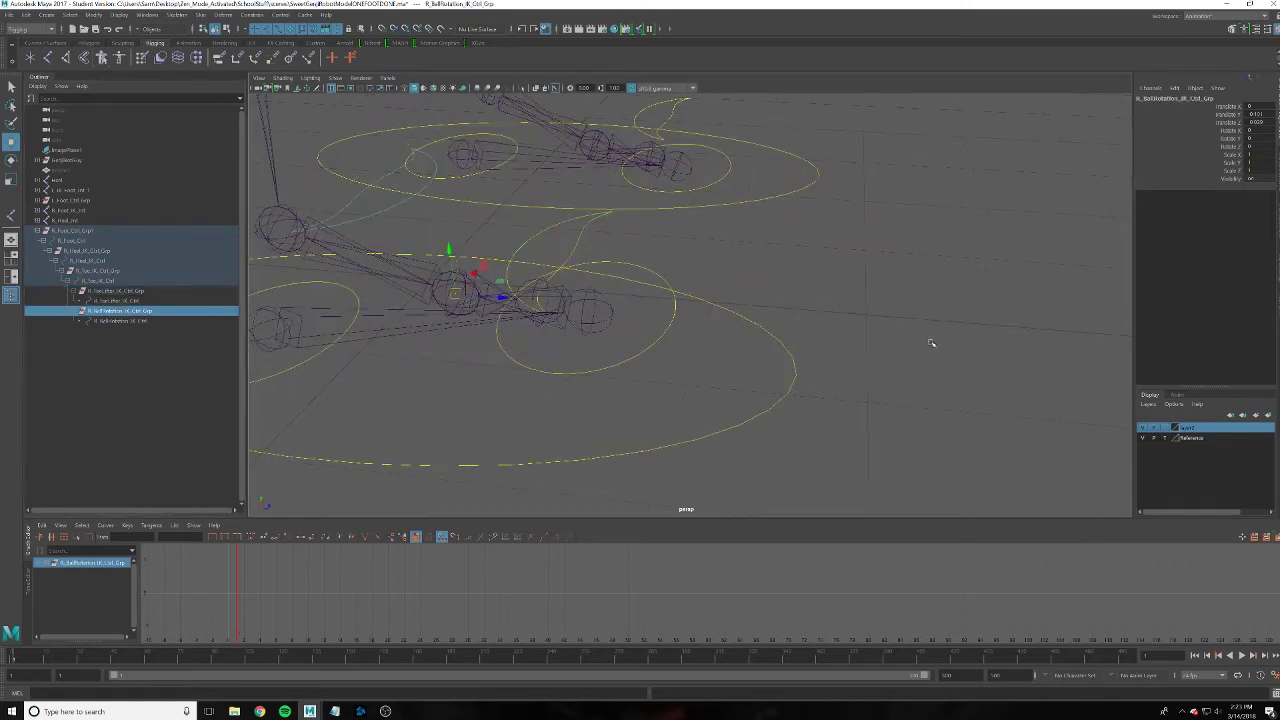
pyautogui.keyDown('alt'); pyautogui.moveTo(930, 343); pyautogui.dragTo(566, 345); pyautogui.keyUp('alt')
pyautogui.click(567, 344)
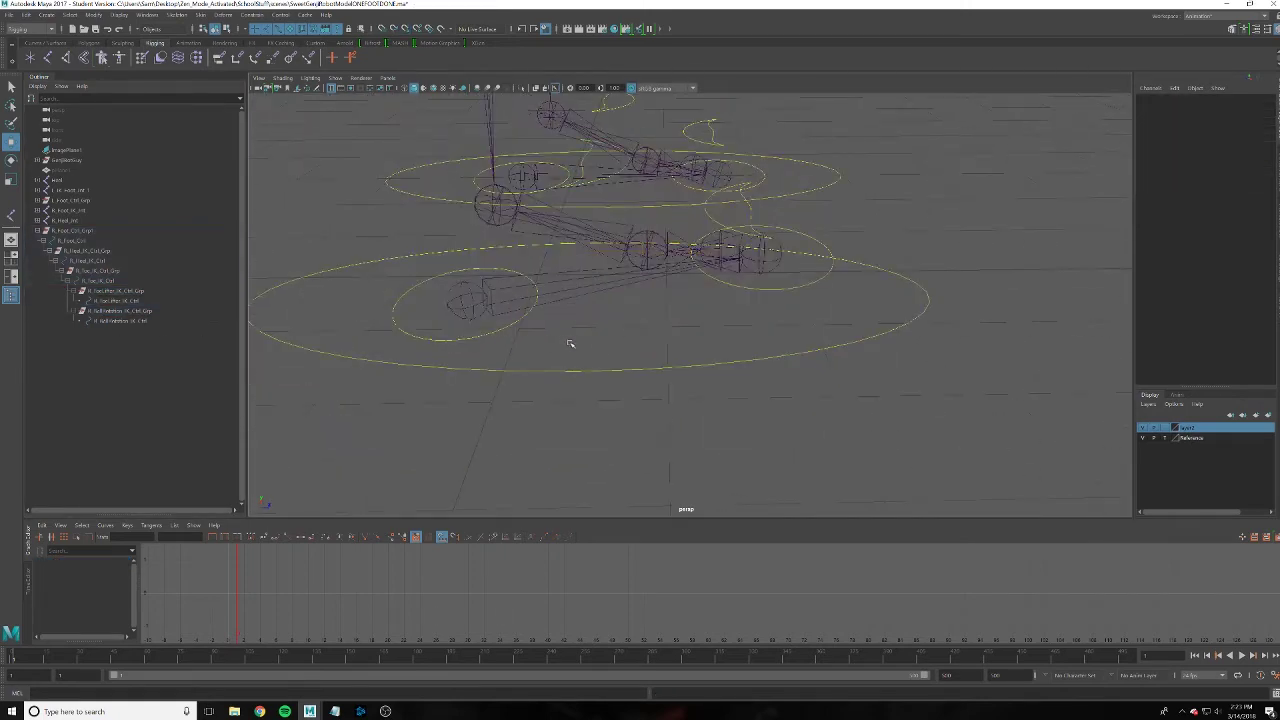
# Parent- and scale-constrain the heel joint to R_Heel_IK_Ctrl, tearing off the Constrain menu
pyautogui.click(521, 320)
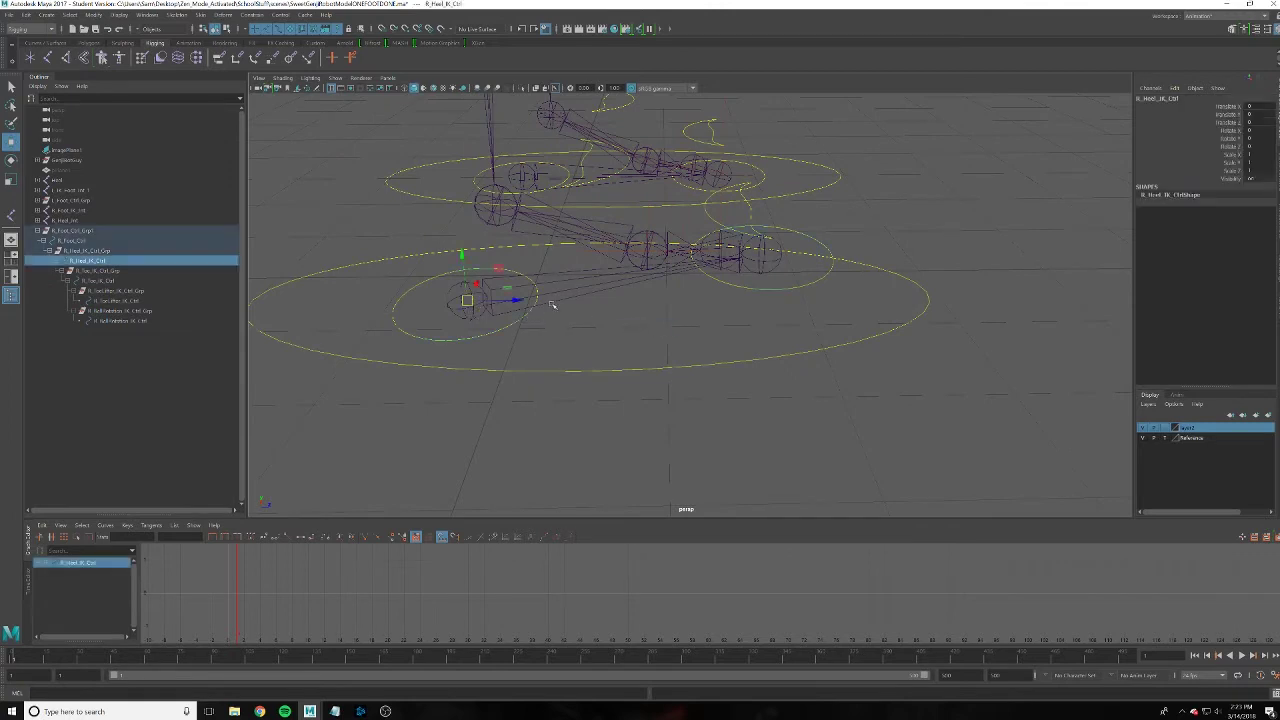
pyautogui.keyDown('shift'); pyautogui.click(566, 312); pyautogui.keyUp('shift')
pyautogui.click(252, 17)
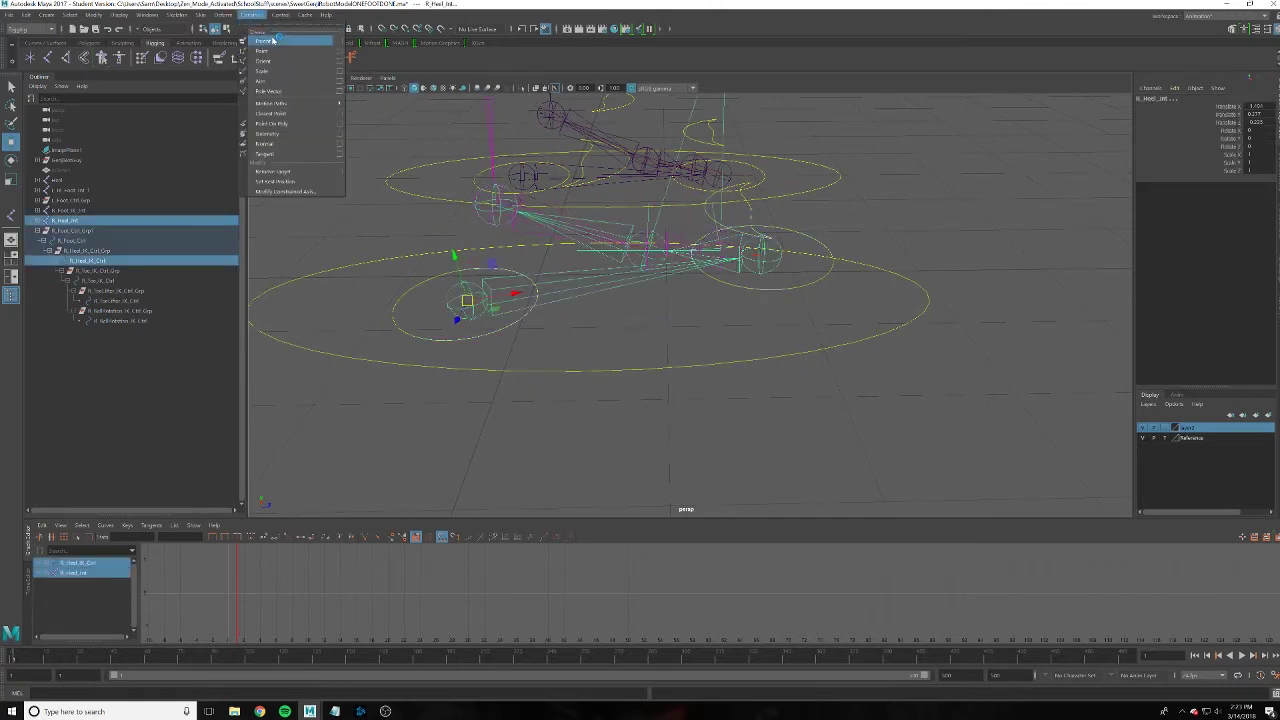
pyautogui.click(263, 40)
pyautogui.click(252, 17)
pyautogui.click(262, 71)
pyautogui.click(250, 16)
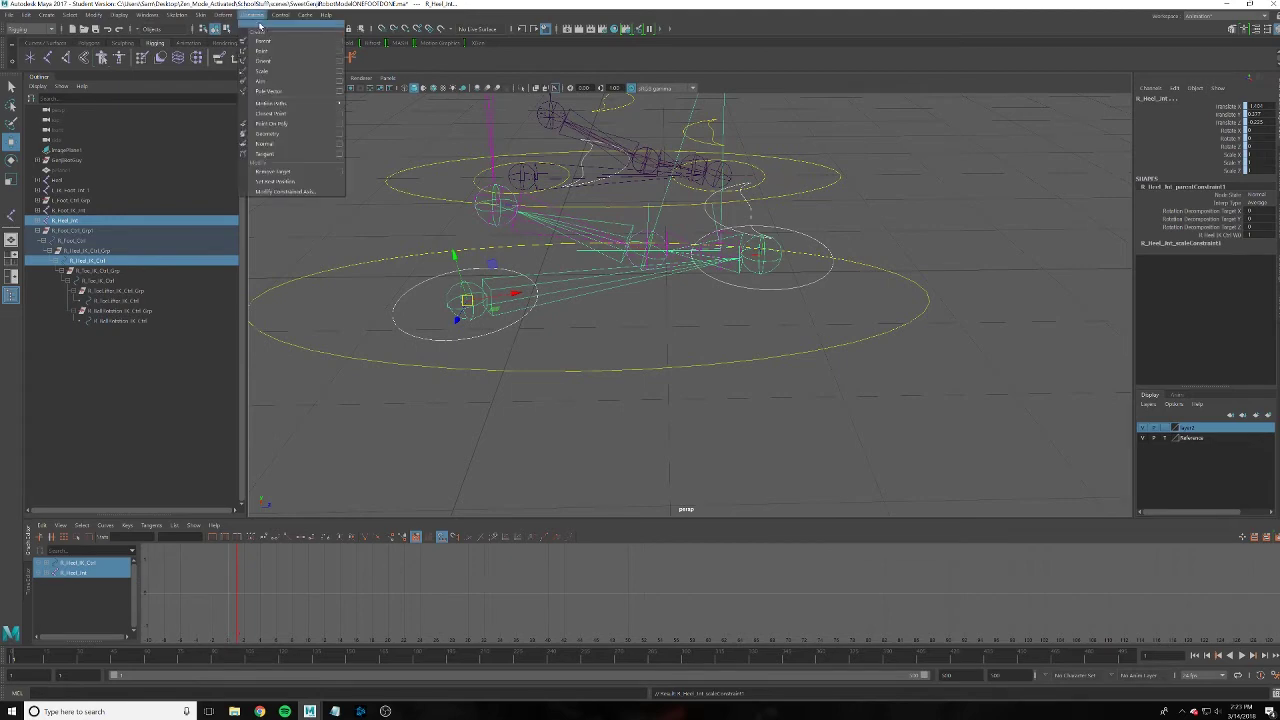
pyautogui.click(290, 25)
pyautogui.moveTo(536, 160)
pyautogui.mouseDown()
pyautogui.moveTo(913, 220)
pyautogui.moveTo(955, 208)
pyautogui.mouseUp()
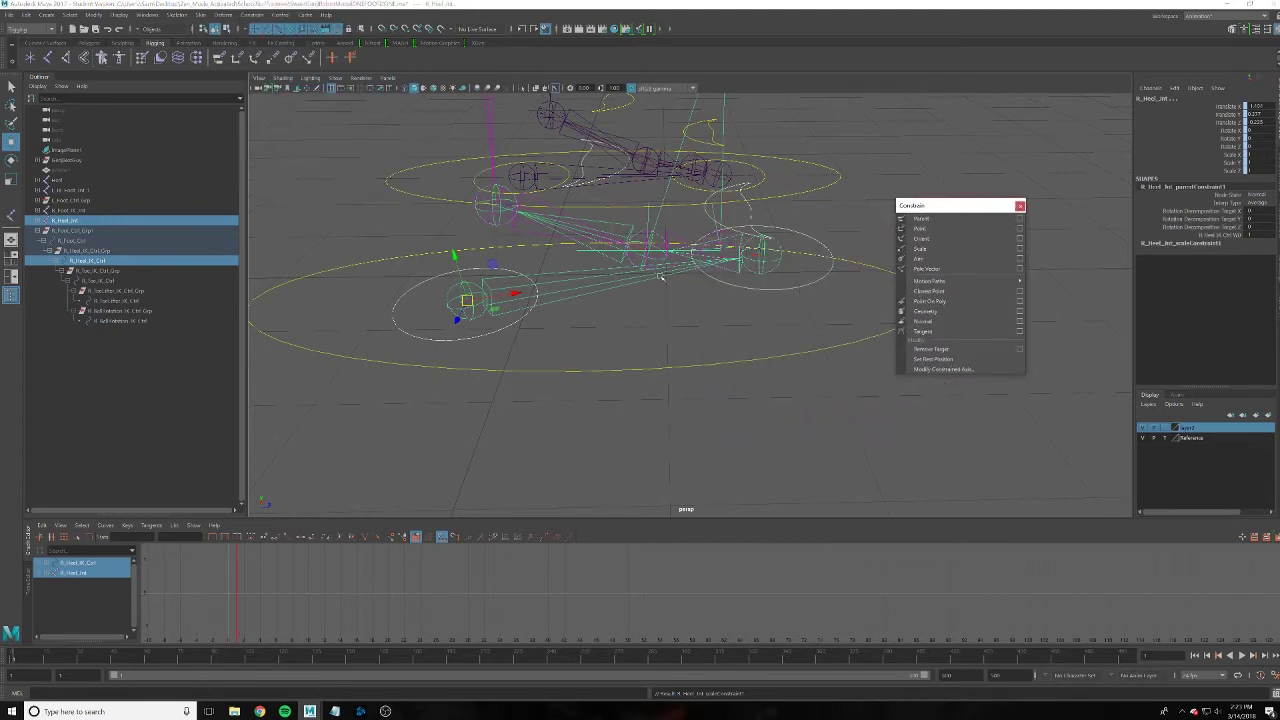
pyautogui.keyDown('alt'); pyautogui.moveTo(661, 277); pyautogui.dragTo(735, 405); pyautogui.keyUp('alt')
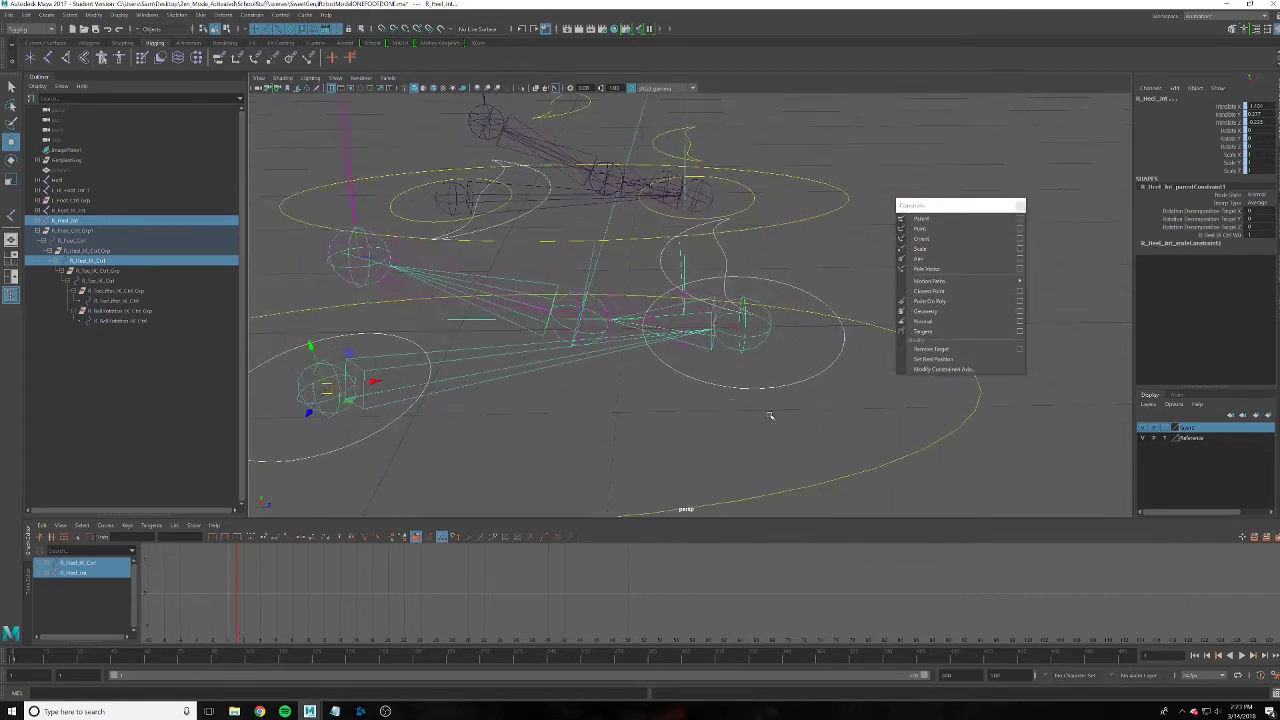
# Parent- and scale-constrain the toe joint to the toe IK control
pyautogui.click(761, 380)
pyautogui.keyDown('shift'); pyautogui.click(770, 334); pyautogui.keyUp('shift')
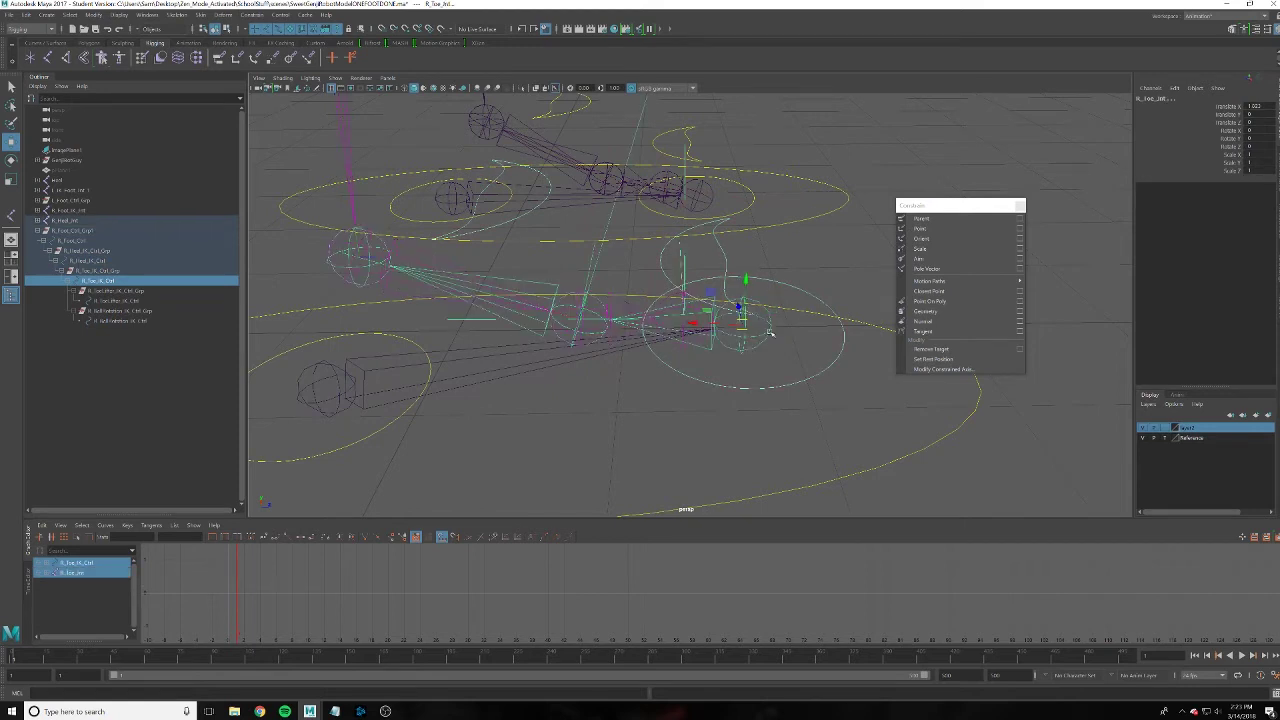
pyautogui.click(972, 219)
pyautogui.click(930, 248)
pyautogui.click(631, 384)
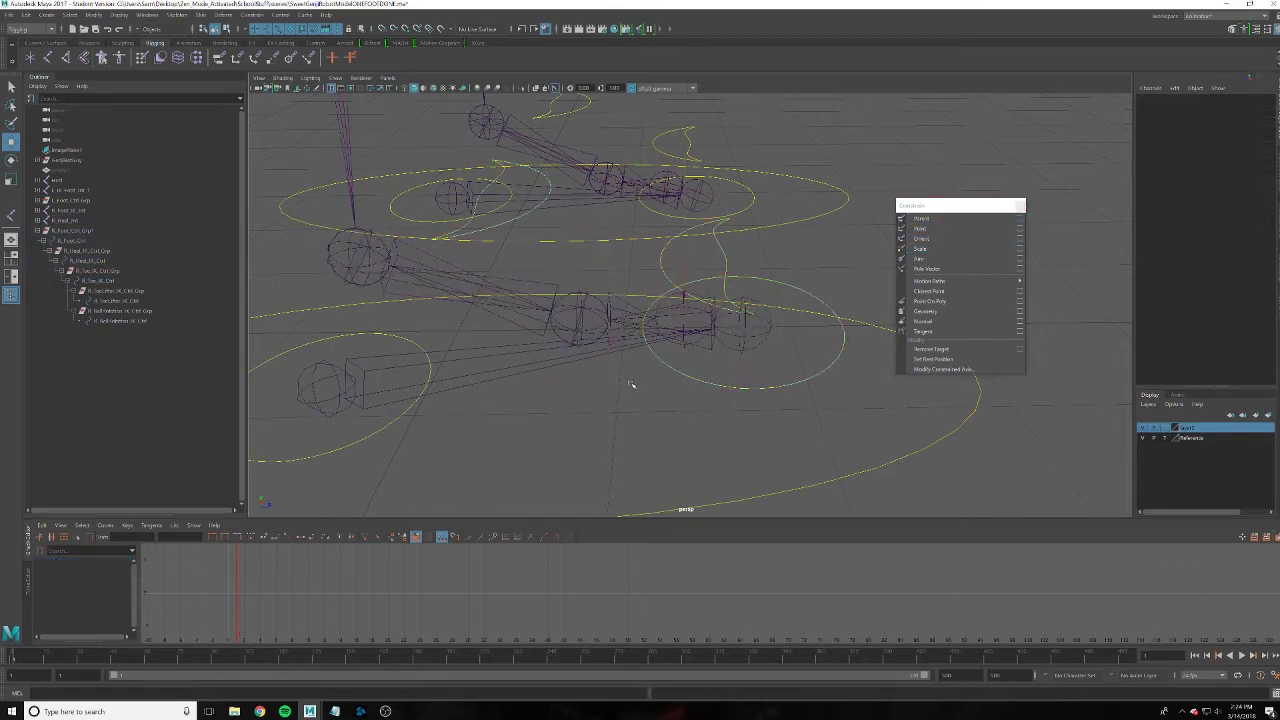
# Parent- and scale-constrain R_Toe_Lifter_Jnt to the toe lifter IK control
pyautogui.click(662, 272)
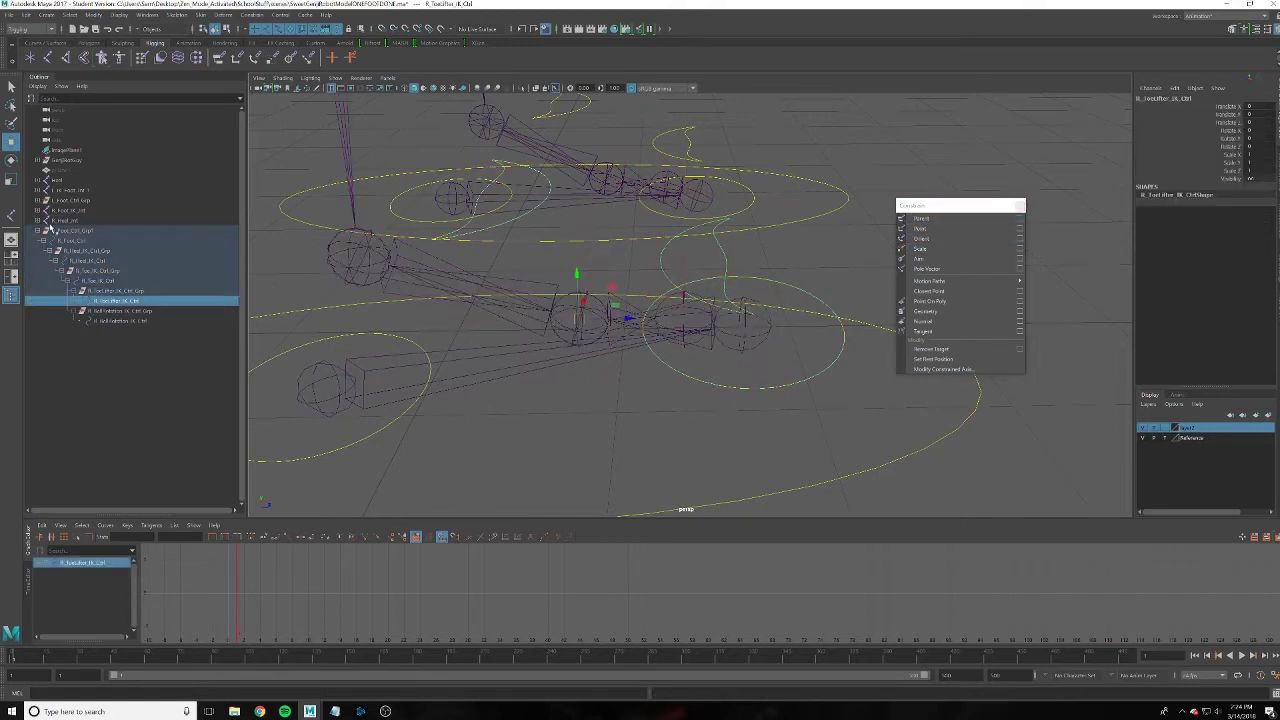
pyautogui.click(37, 220)
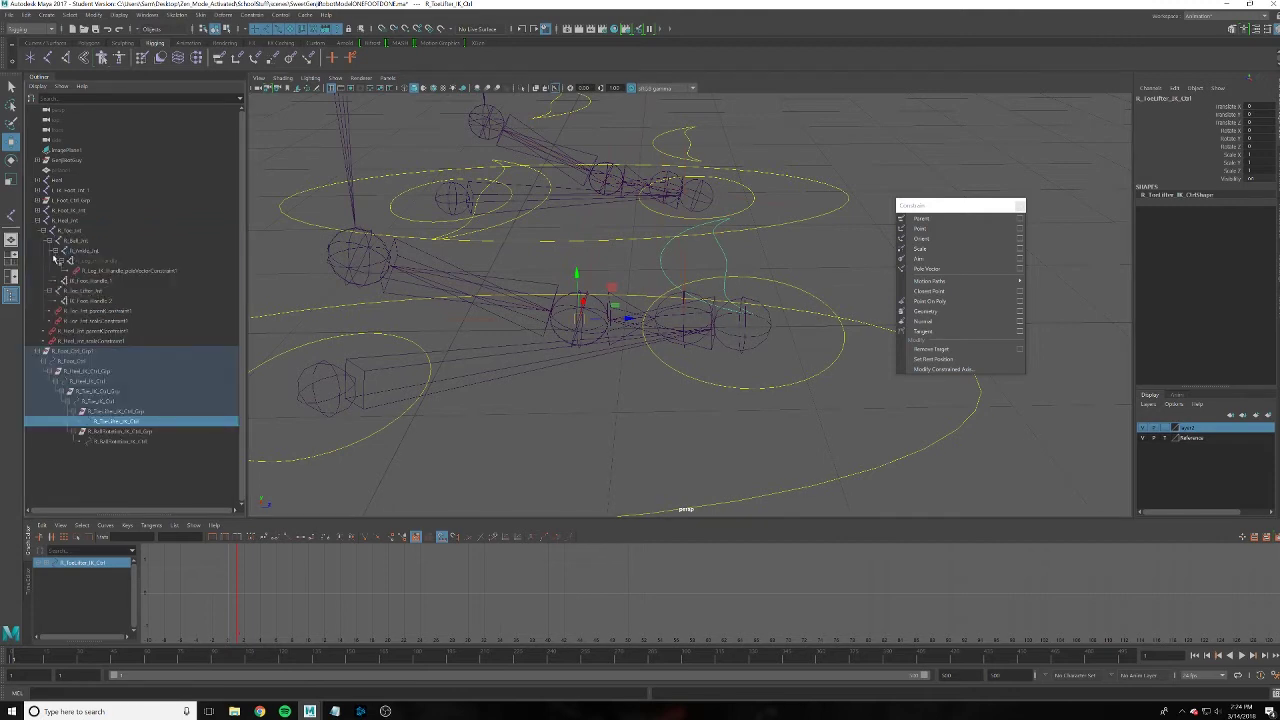
pyautogui.keyDown('ctrl'); pyautogui.click(79, 291); pyautogui.keyUp('ctrl')
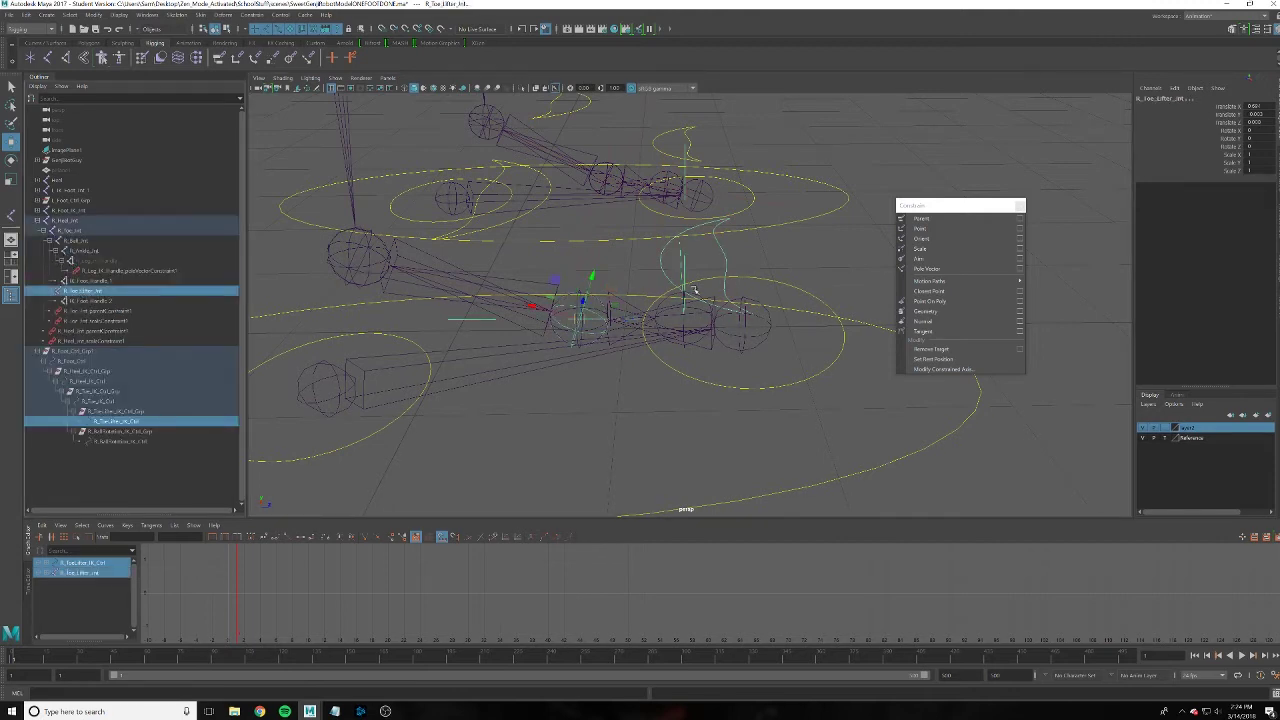
pyautogui.click(926, 218)
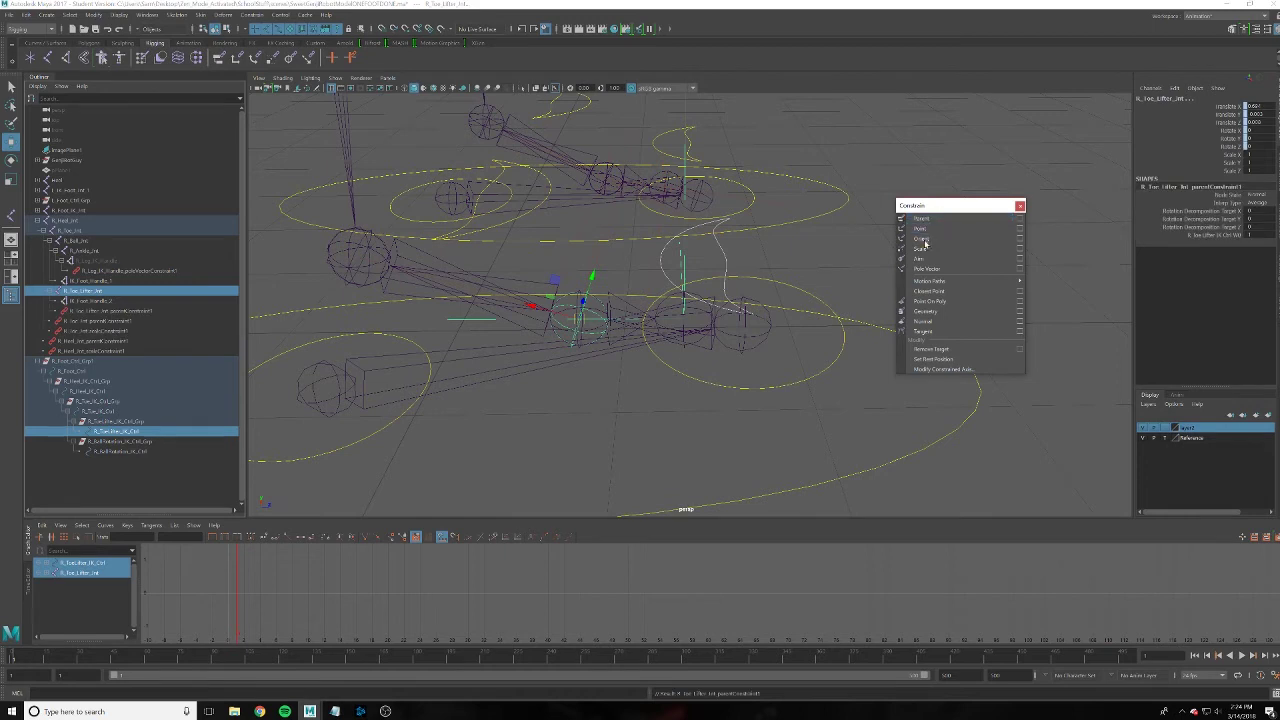
pyautogui.click(921, 248)
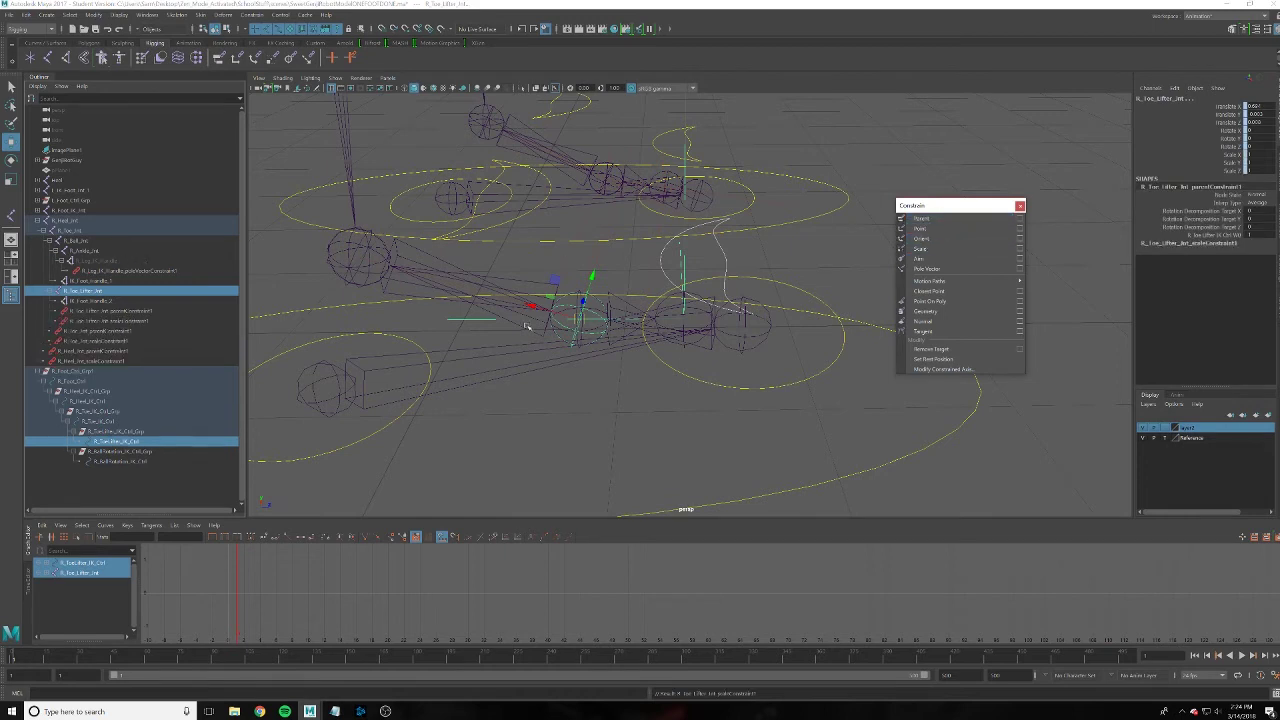
# Parent- and scale-constrain R_Ball_Jnt to the ball rotation IK control and close the Constrain panel
pyautogui.click(510, 224)
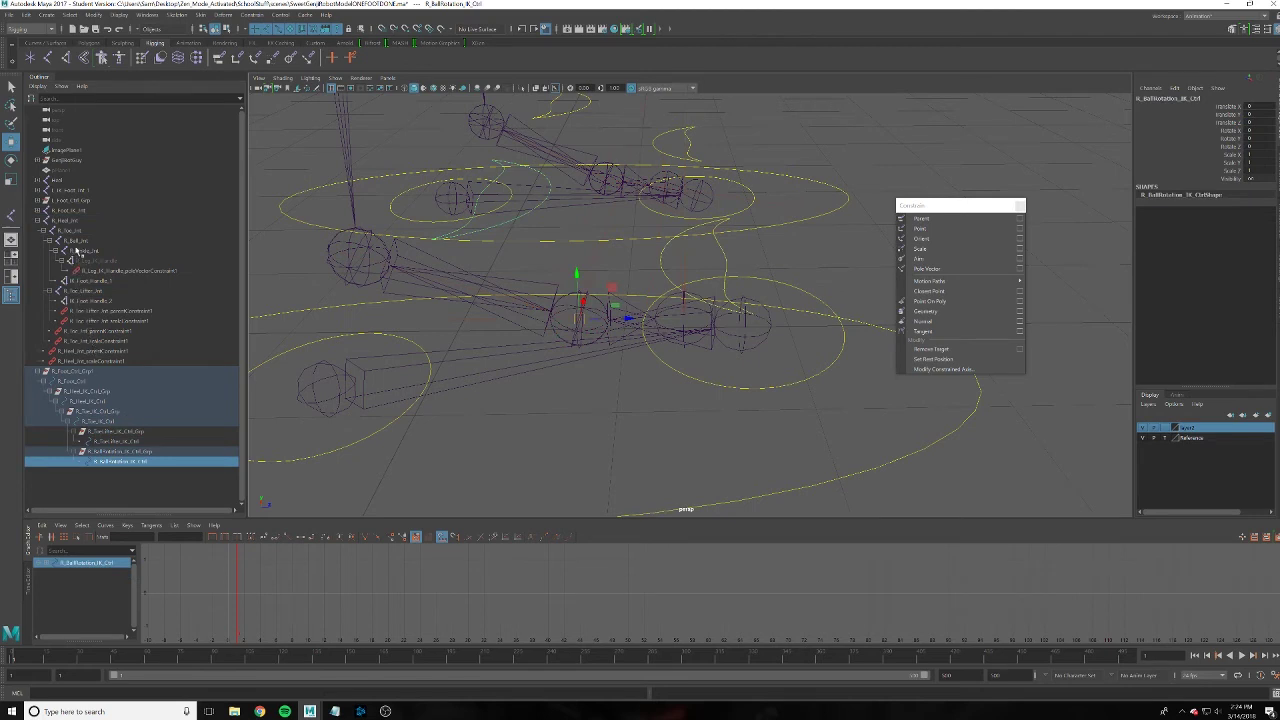
pyautogui.keyDown('ctrl'); pyautogui.click(76, 241); pyautogui.keyUp('ctrl')
pyautogui.click(963, 217)
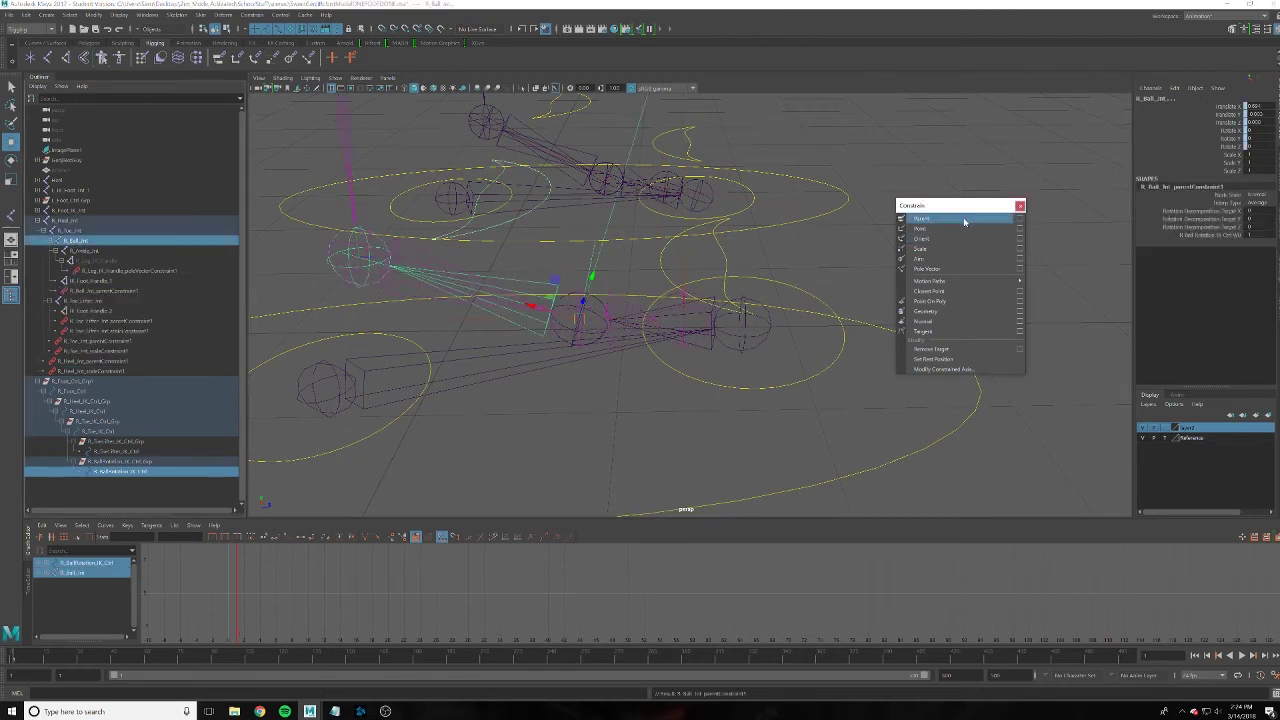
pyautogui.click(937, 248)
pyautogui.click(1013, 207)
pyautogui.click(1013, 207)
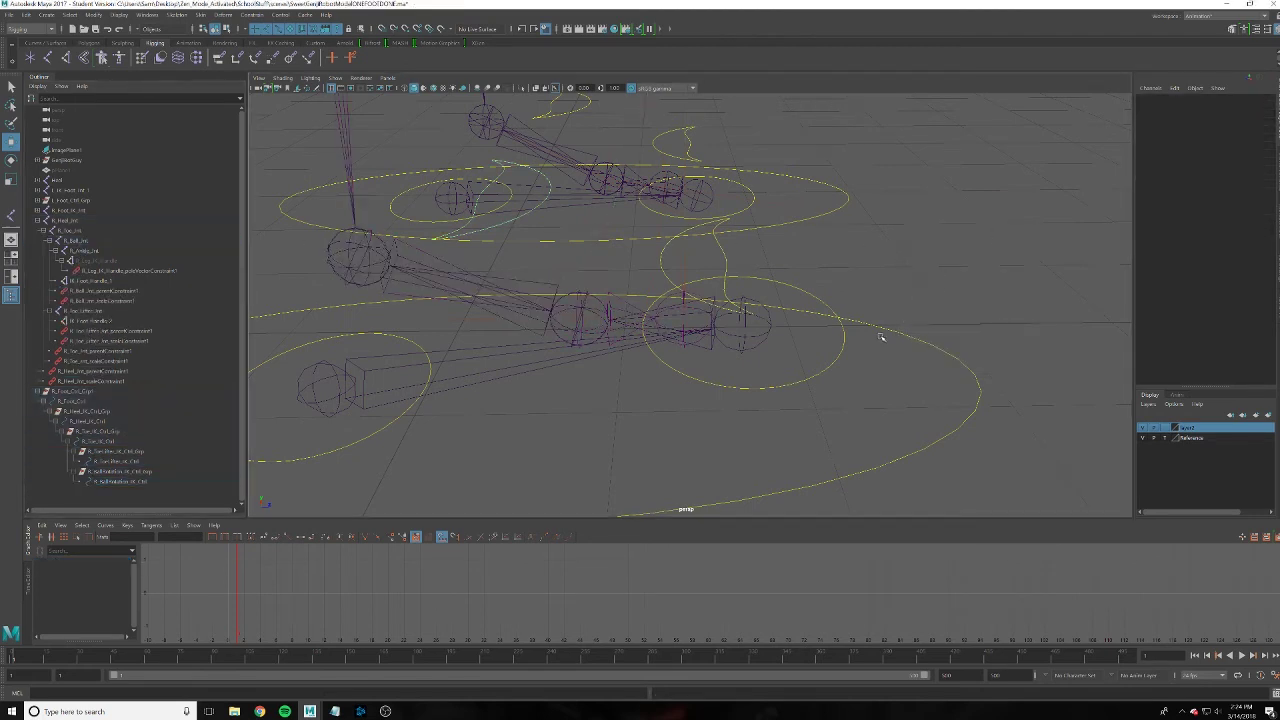
pyautogui.click(386, 423)
# Test-rotate the heel control about -35 degrees and the toe lifter control, undoing each
pyautogui.press('e')
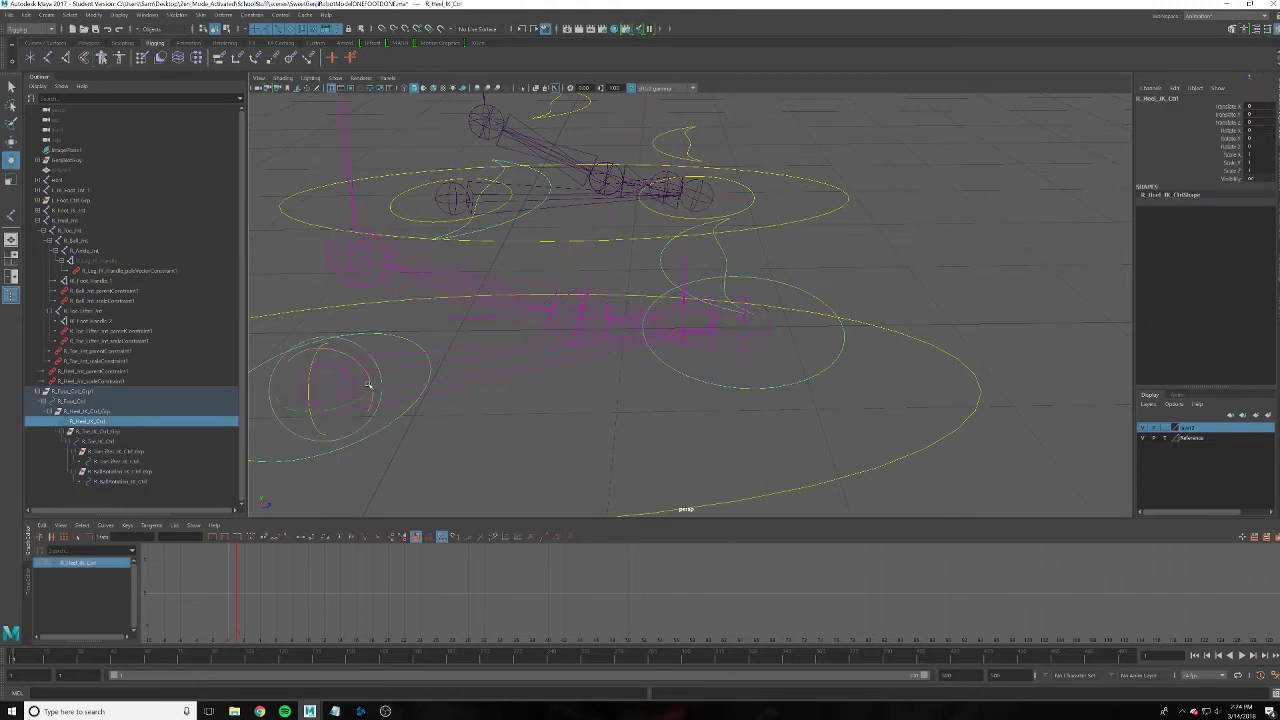
pyautogui.moveTo(371, 377)
pyautogui.mouseDown()
pyautogui.moveTo(341, 363)
pyautogui.moveTo(360, 371)
pyautogui.moveTo(346, 380)
pyautogui.moveTo(353, 356)
pyautogui.mouseUp()
pyautogui.hotkey('ctrl', 'z')
pyautogui.hotkey('ctrl', 'z')
pyautogui.hotkey('ctrl', 'z')
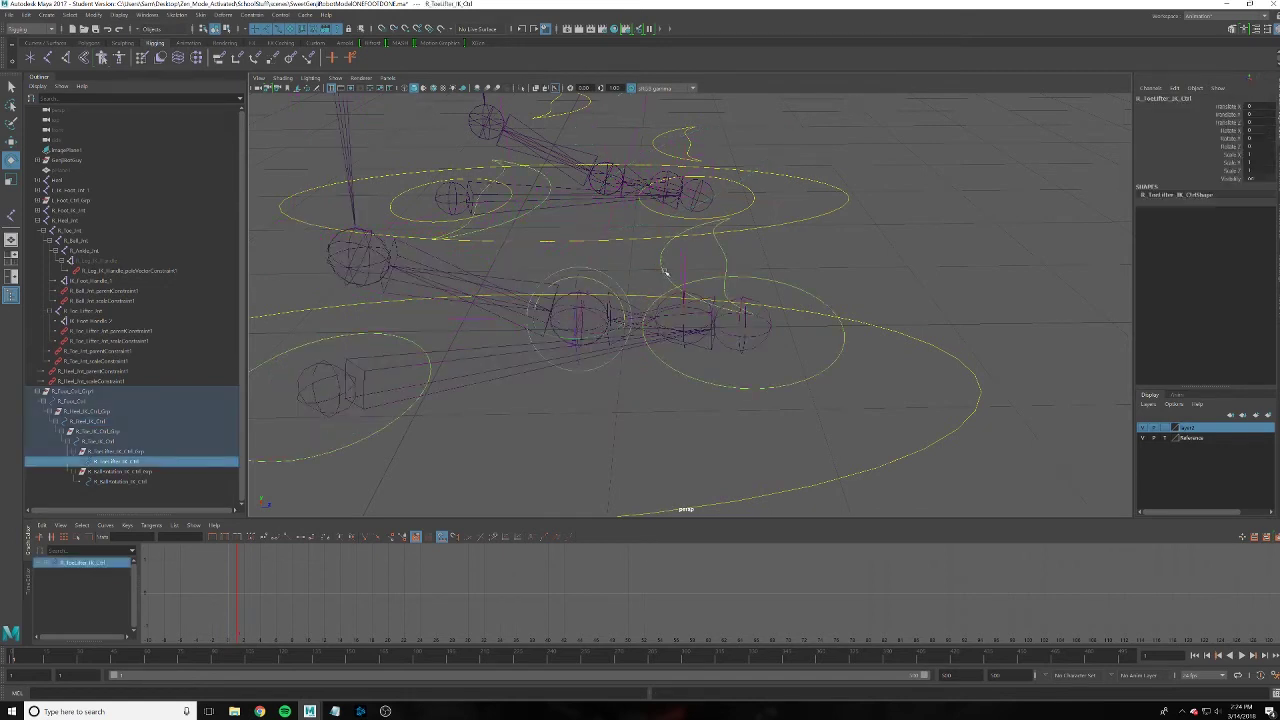
pyautogui.moveTo(585, 270); pyautogui.dragTo(617, 302)
pyautogui.hotkey('ctrl', 'z')
pyautogui.click(509, 226)
pyautogui.hotkey('ctrl', 'z')
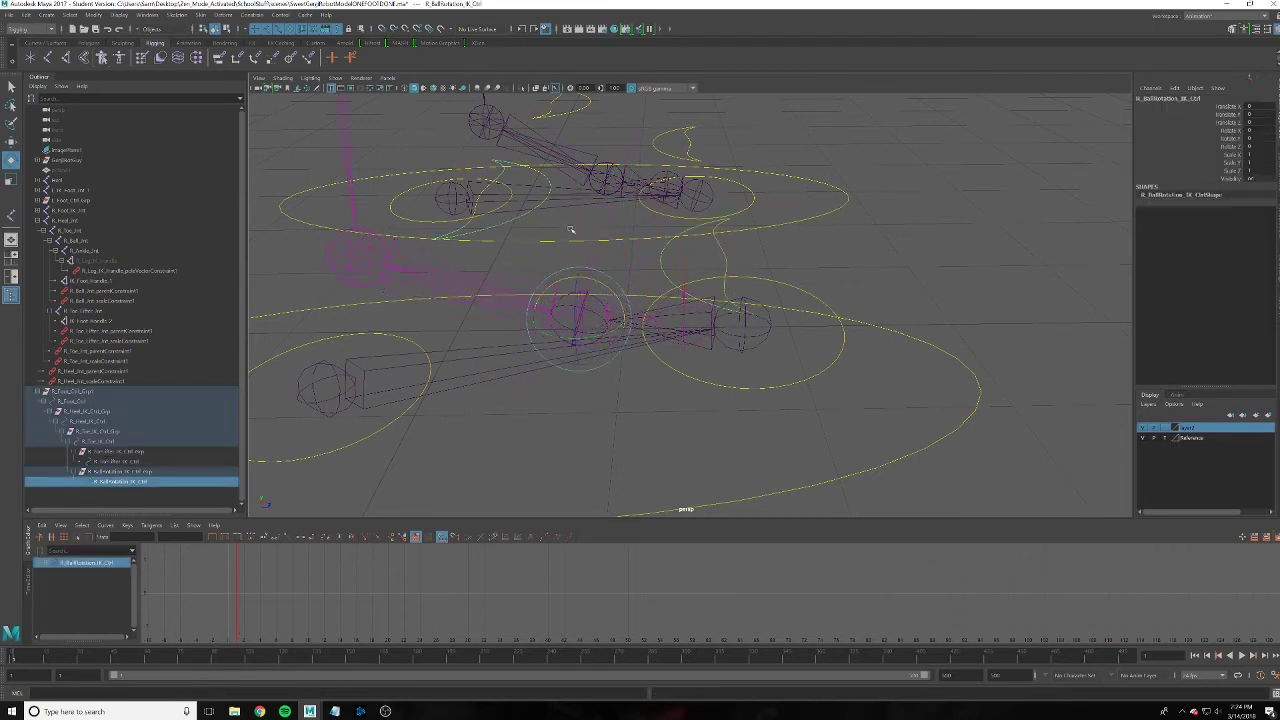
# Test-rotate the ball control about 60 degrees and the toe control, then undo to the rest pose
pyautogui.moveTo(608, 280); pyautogui.dragTo(645, 330)
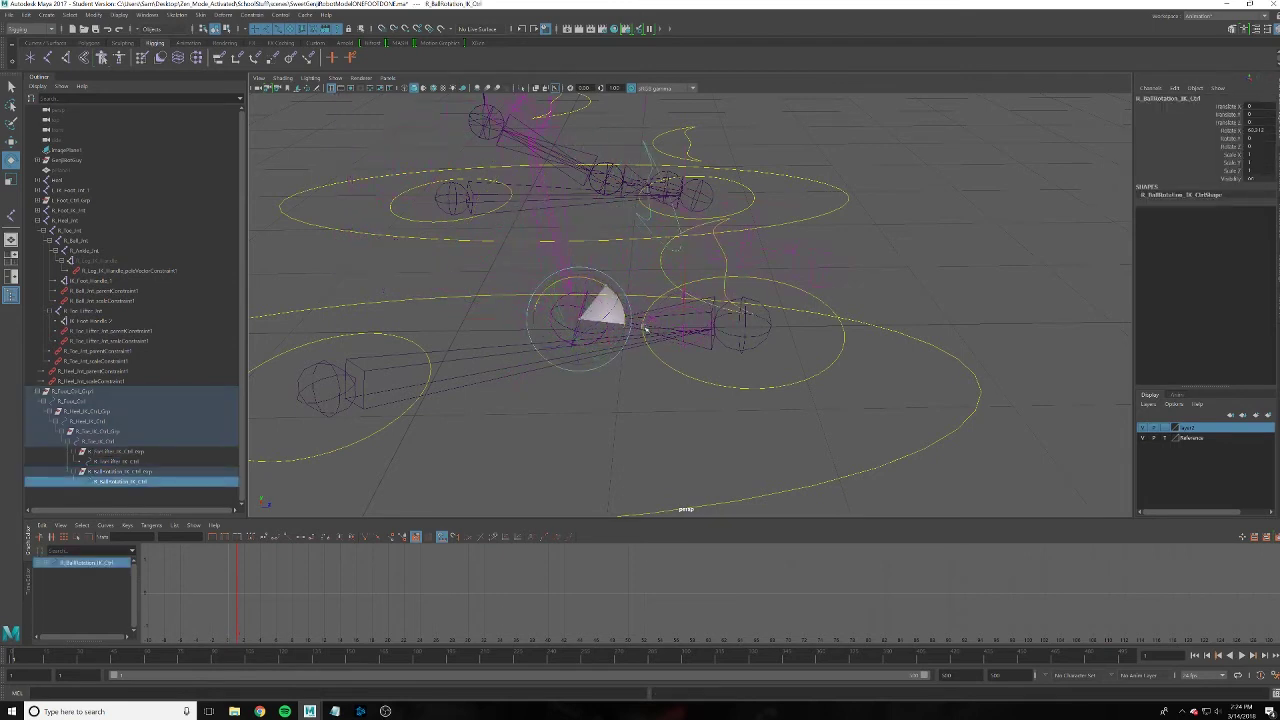
pyautogui.click(770, 312)
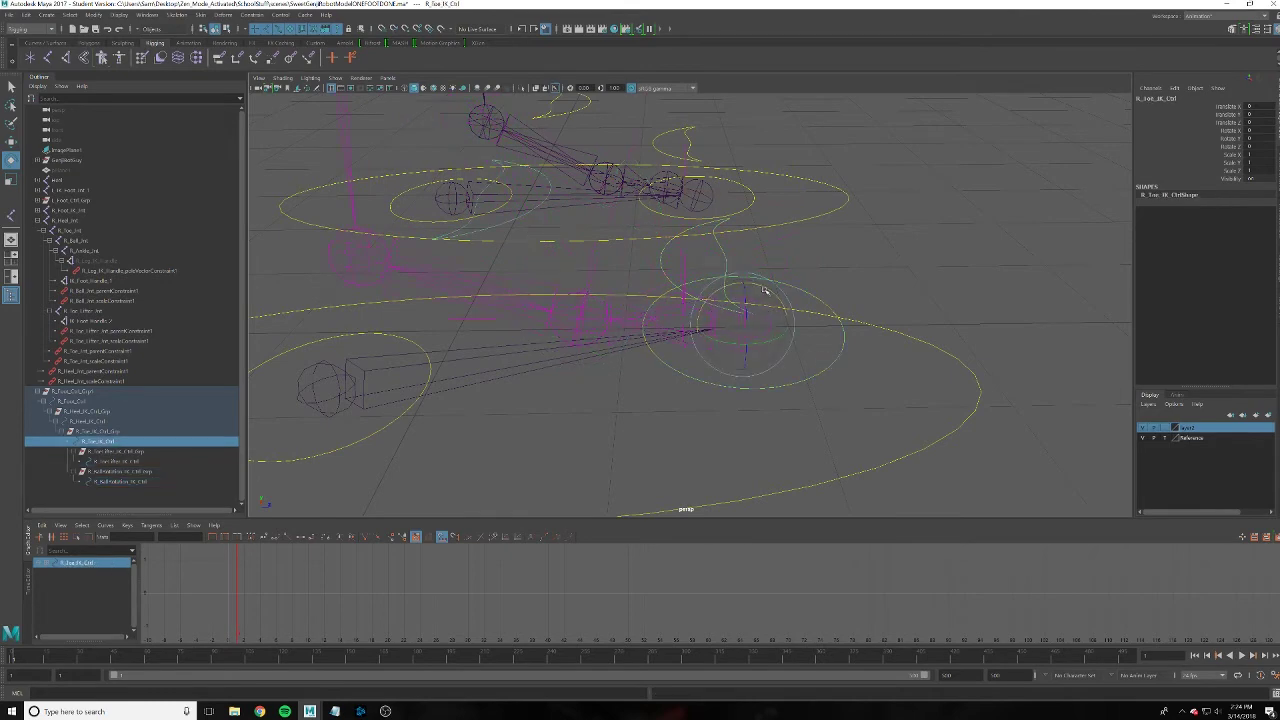
pyautogui.moveTo(765, 289); pyautogui.dragTo(950, 365)
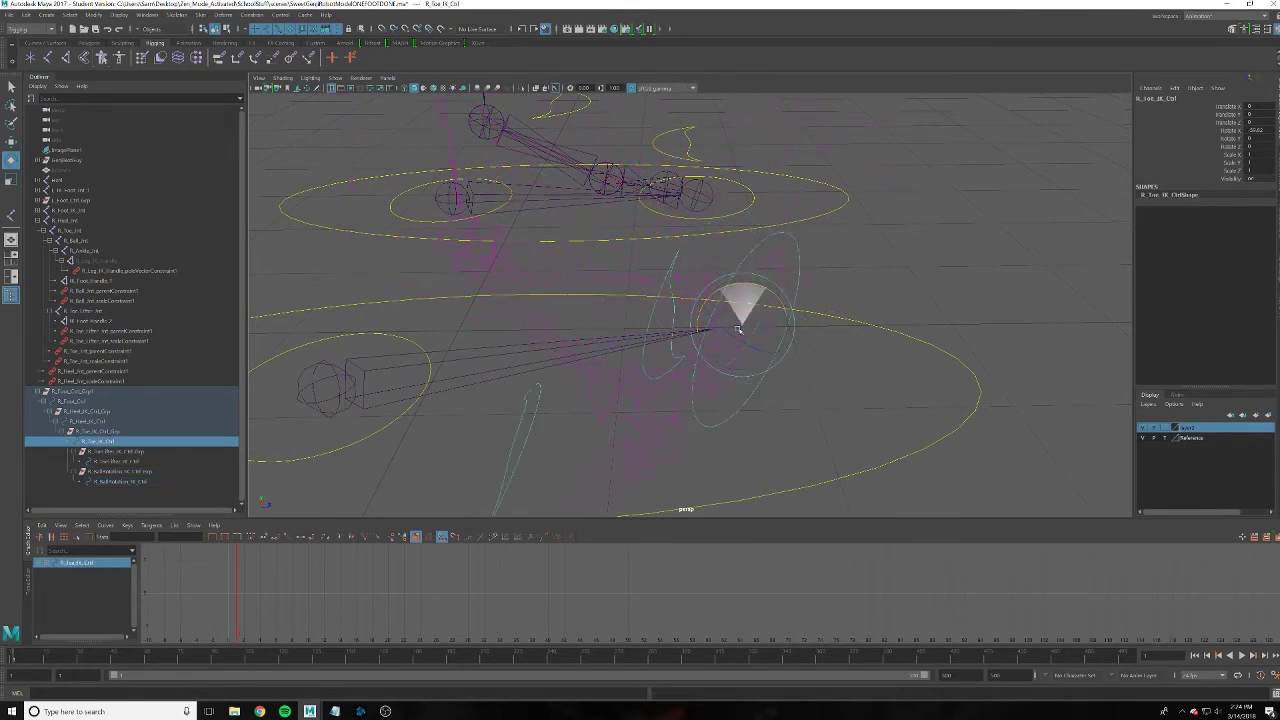
pyautogui.hotkey('ctrl', 'z')
pyautogui.hotkey('ctrl', 'z')
pyautogui.hotkey('ctrl', 'z')
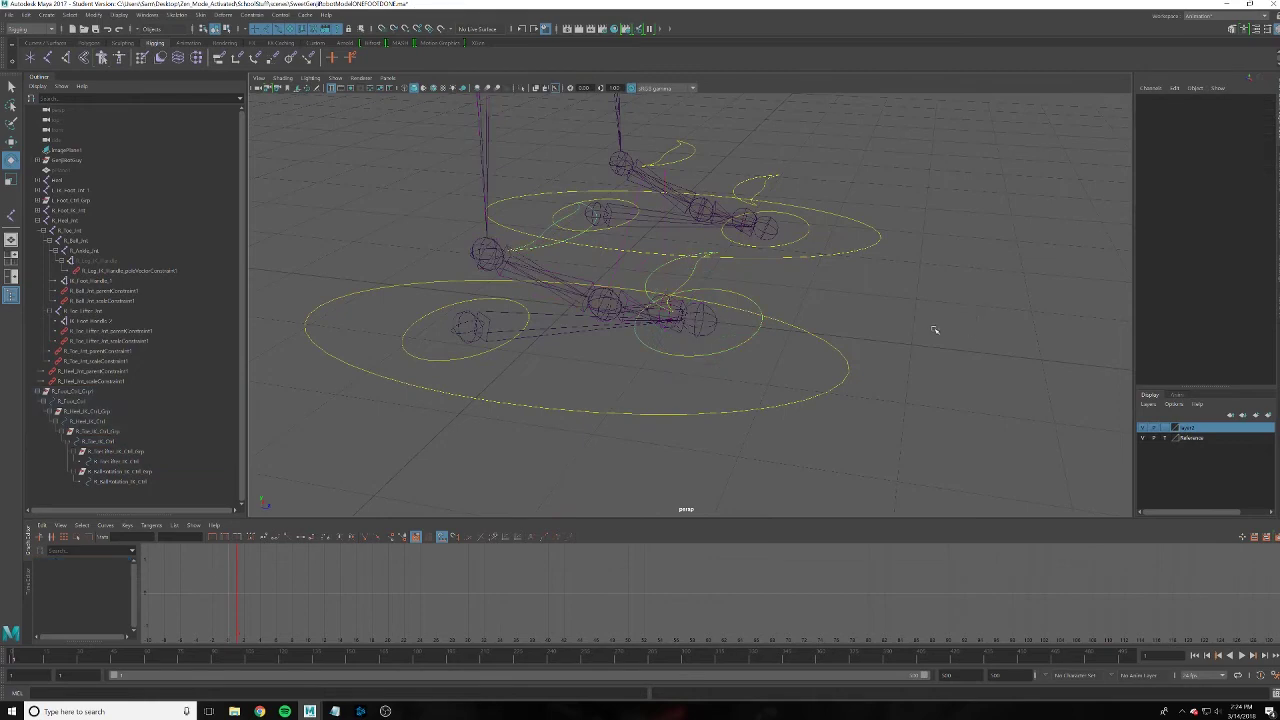
pyautogui.hotkey('ctrl', 'z')
pyautogui.moveTo(899, 343)
pyautogui.keyDown('alt'); pyautogui.mouseDown()
pyautogui.moveTo(920, 383)
pyautogui.moveTo(868, 392)
pyautogui.mouseUp(); pyautogui.keyUp('alt')
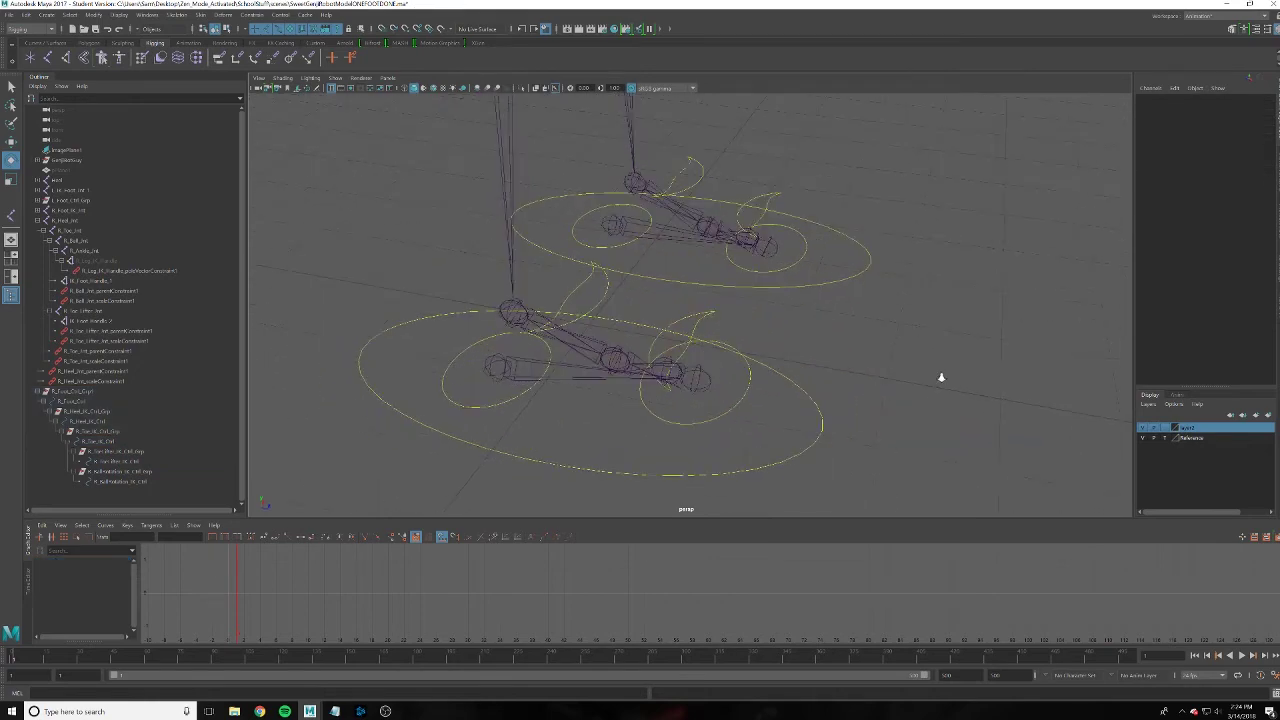
# Unhide the Geo and Controls groups in the Outliner with Shift+H
pyautogui.moveTo(940, 377)
pyautogui.keyDown('alt'); pyautogui.mouseDown(button='right')
pyautogui.moveTo(851, 329)
pyautogui.moveTo(523, 335)
pyautogui.mouseUp(button='right'); pyautogui.keyUp('alt')
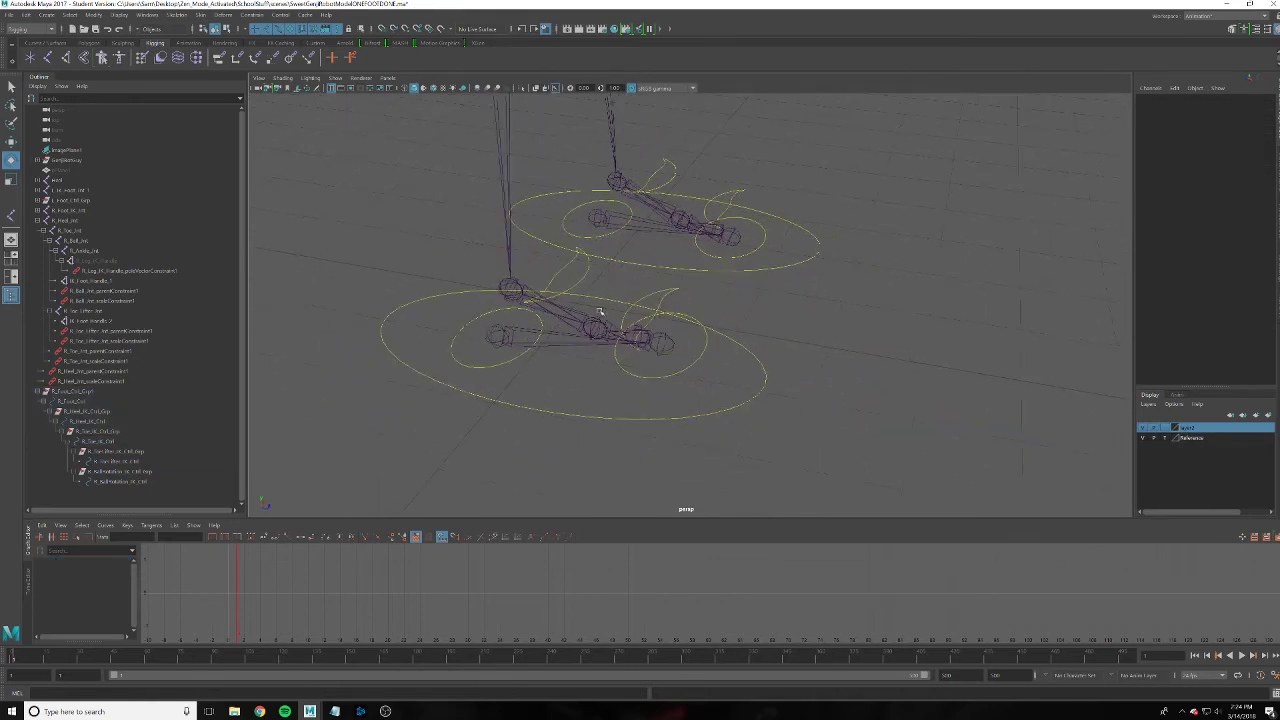
pyautogui.click(38, 221)
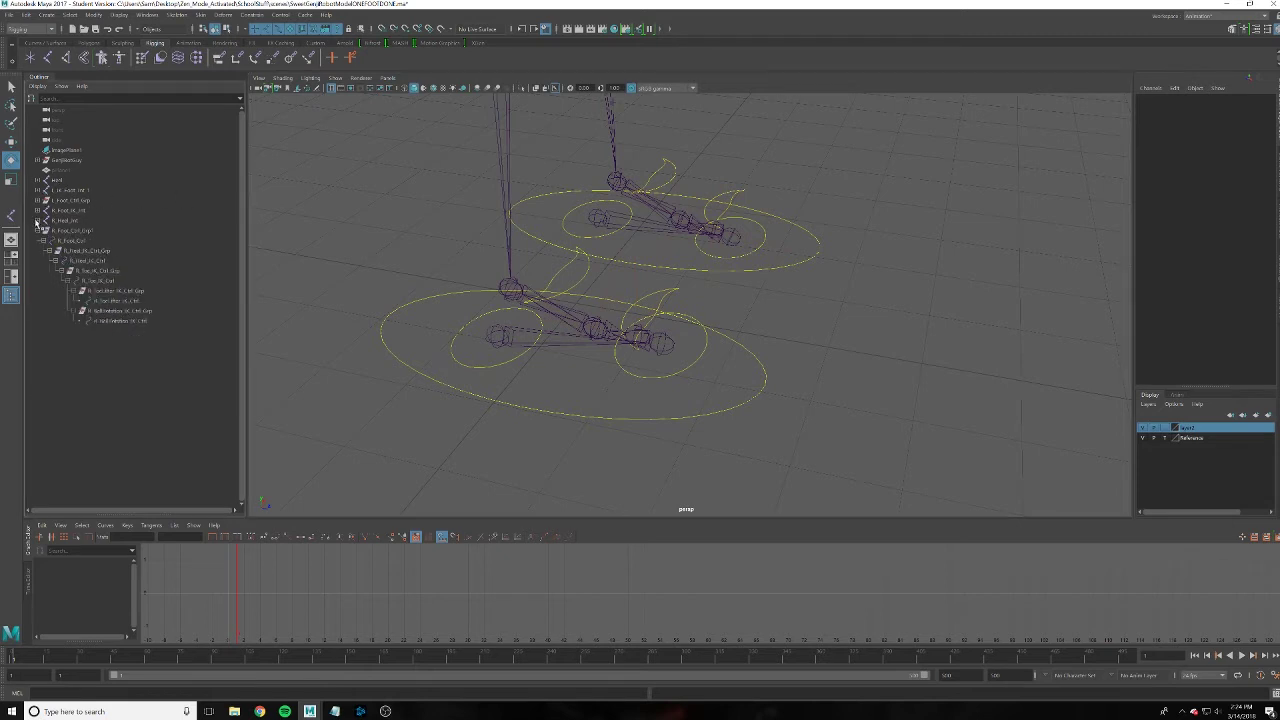
pyautogui.click(38, 160)
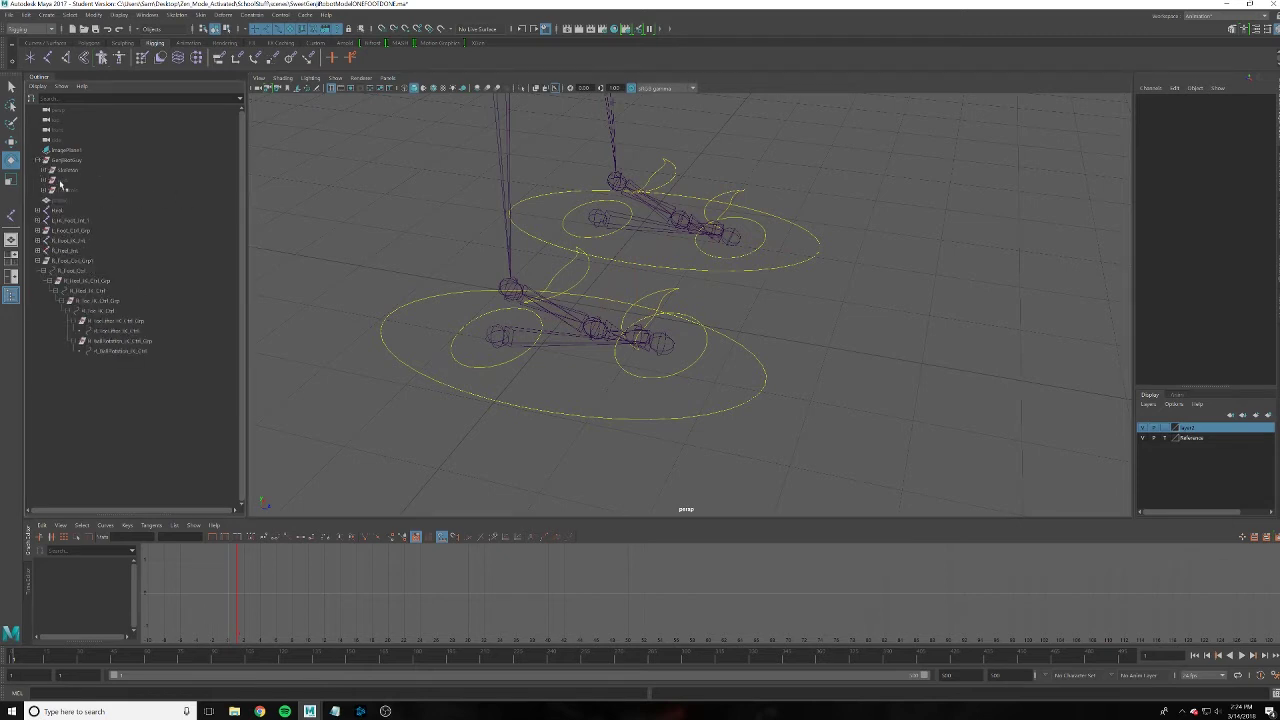
pyautogui.click(38, 261)
pyautogui.click(60, 180)
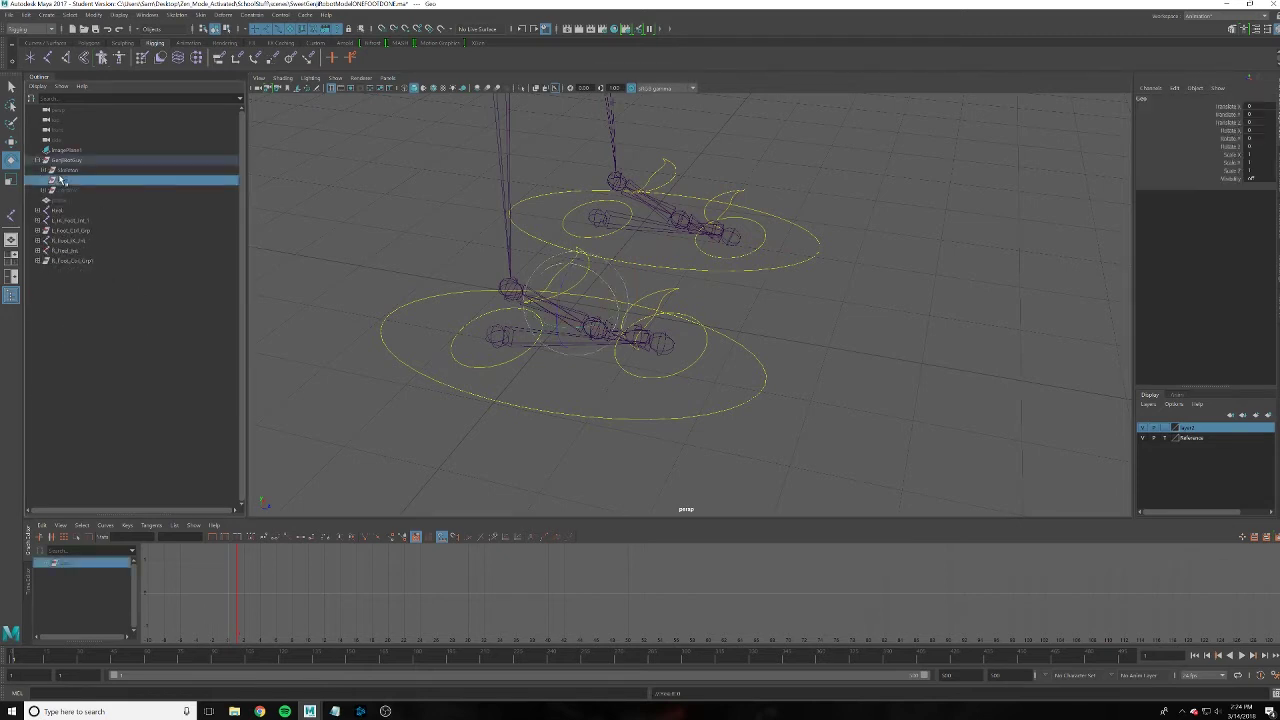
pyautogui.hotkey('shift', 'h')
pyautogui.click(60, 190)
pyautogui.hotkey('shift', 'h')
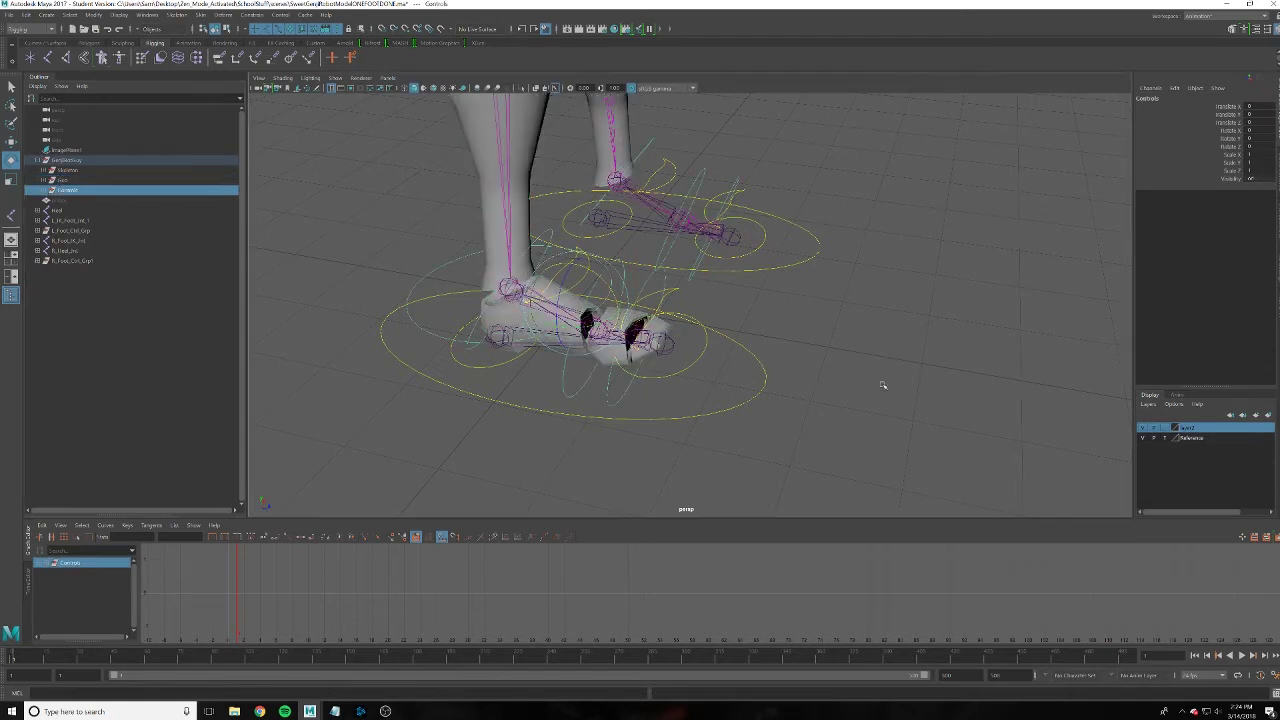
pyautogui.click(880, 380)
# Tilt R_Foot_1_Ctrl and R_Foot_2_Ctrl to test the foot rig, then return them flat
pyautogui.click(531, 245)
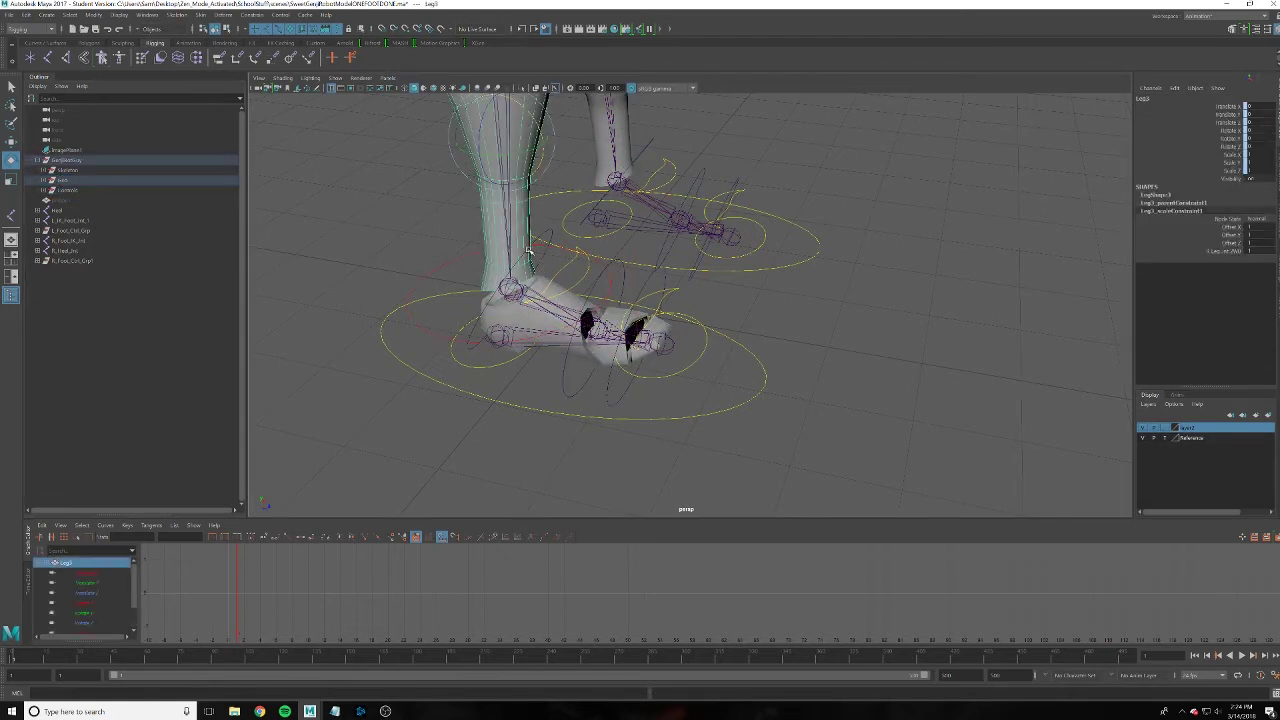
pyautogui.moveTo(530, 249)
pyautogui.mouseDown()
pyautogui.moveTo(516, 255)
pyautogui.moveTo(605, 300)
pyautogui.moveTo(772, 288)
pyautogui.moveTo(575, 302)
pyautogui.moveTo(880, 345)
pyautogui.mouseUp()
pyautogui.click(592, 290)
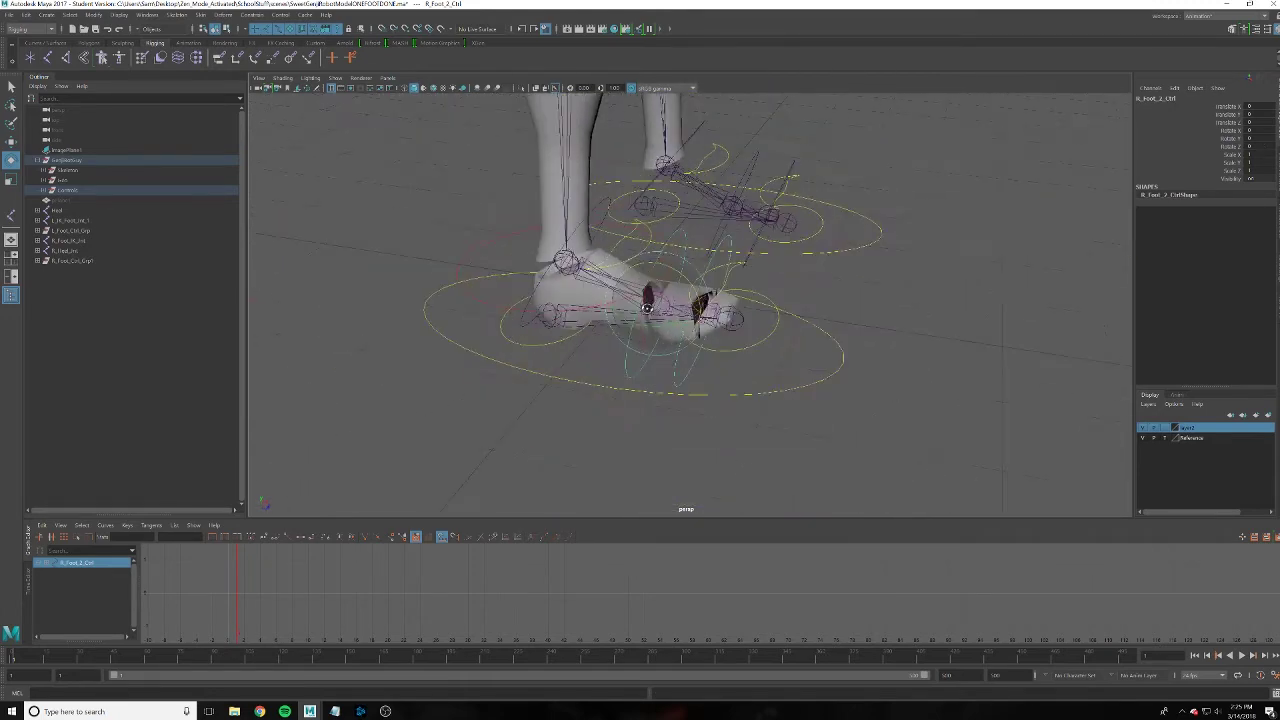
pyautogui.click(853, 356)
pyautogui.click(843, 358)
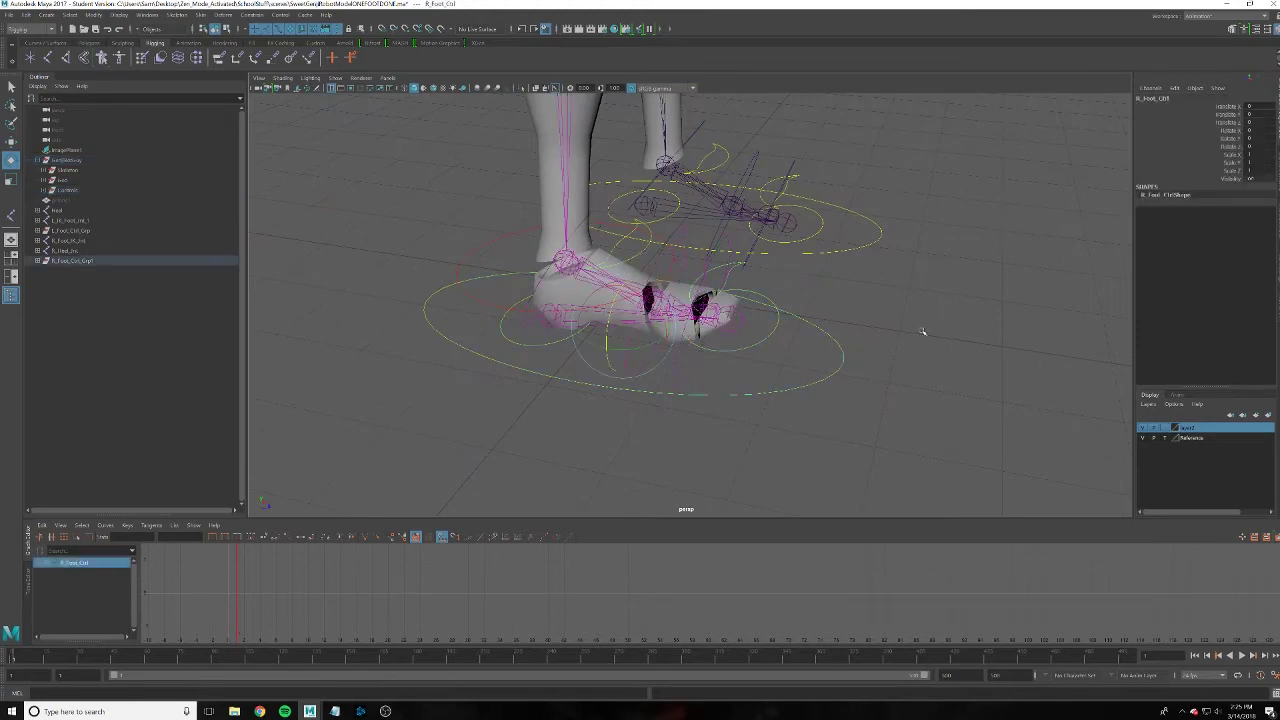
pyautogui.click(923, 331)
pyautogui.scroll(2, 780, 263)
pyautogui.scroll(2, 845, 286)
pyautogui.scroll(-1, 845, 286)
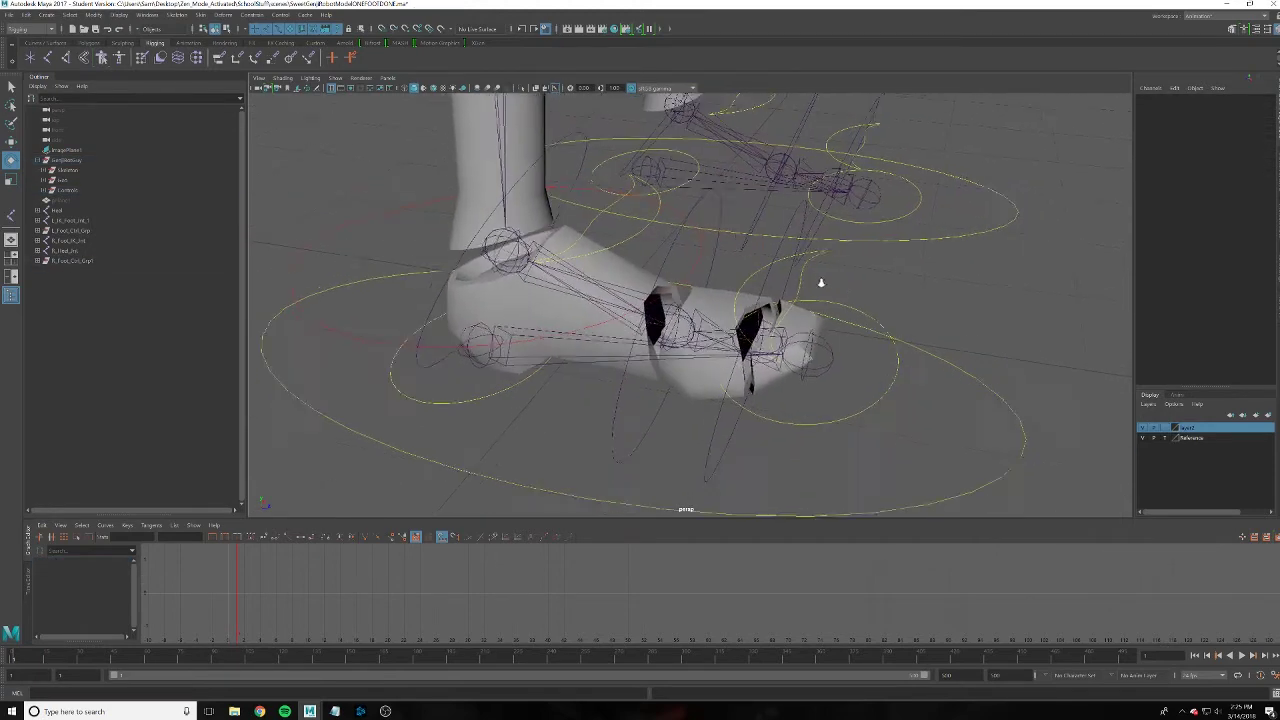
pyautogui.scroll(-1, 820, 280)
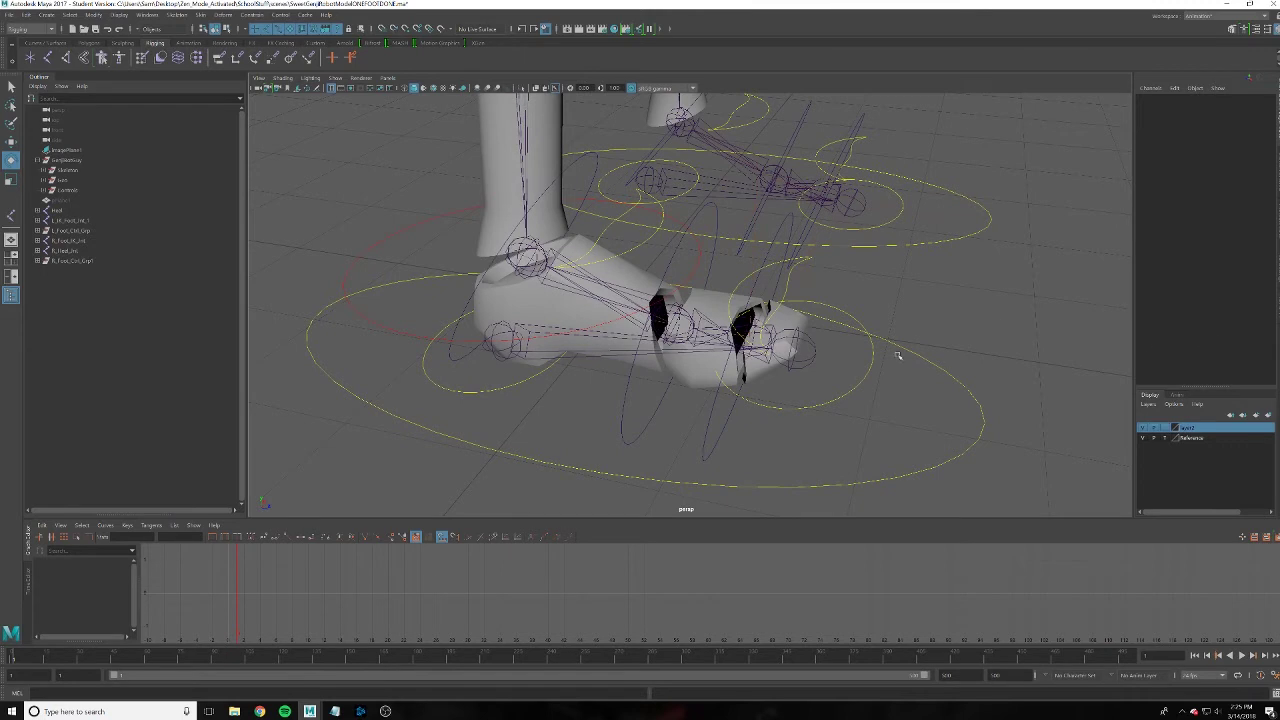
pyautogui.scroll(-1, 897, 340)
pyautogui.scroll(-3, 897, 340)
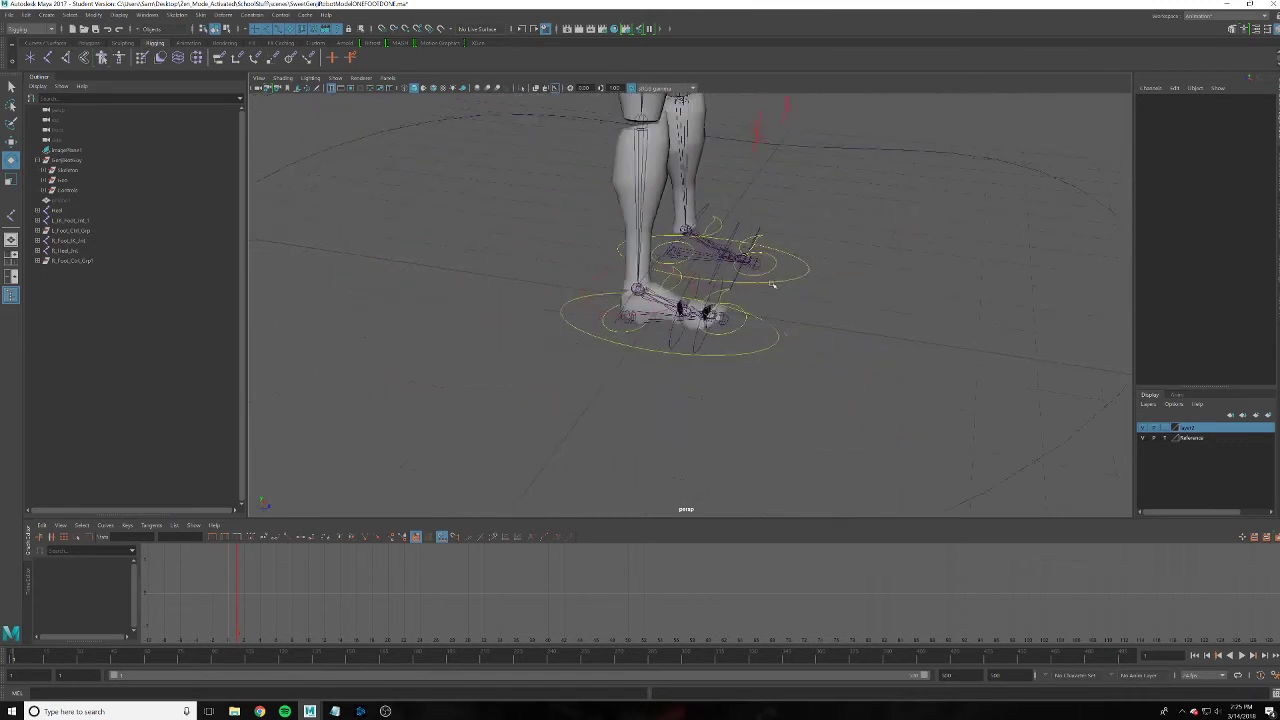
pyautogui.moveTo(993, 237); pyautogui.dragTo(1082, 237)
pyautogui.click(1231, 194)
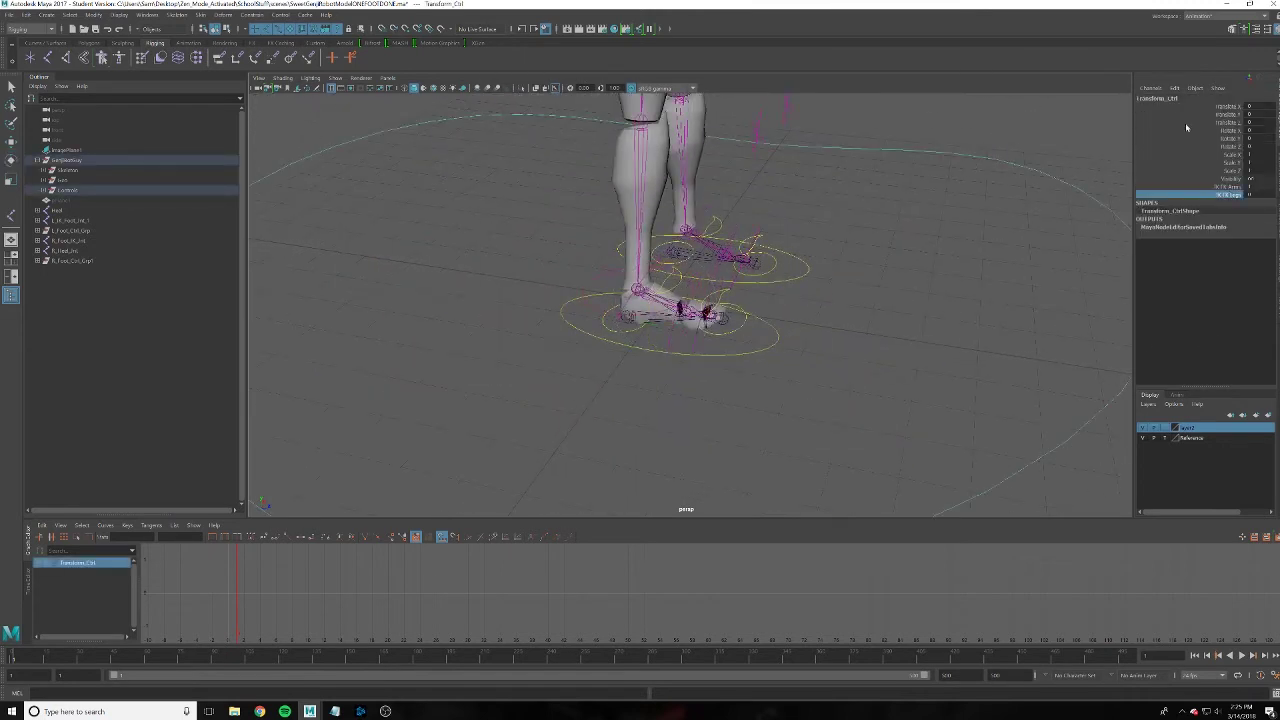
pyautogui.click(1176, 97)
pyautogui.click(1214, 107)
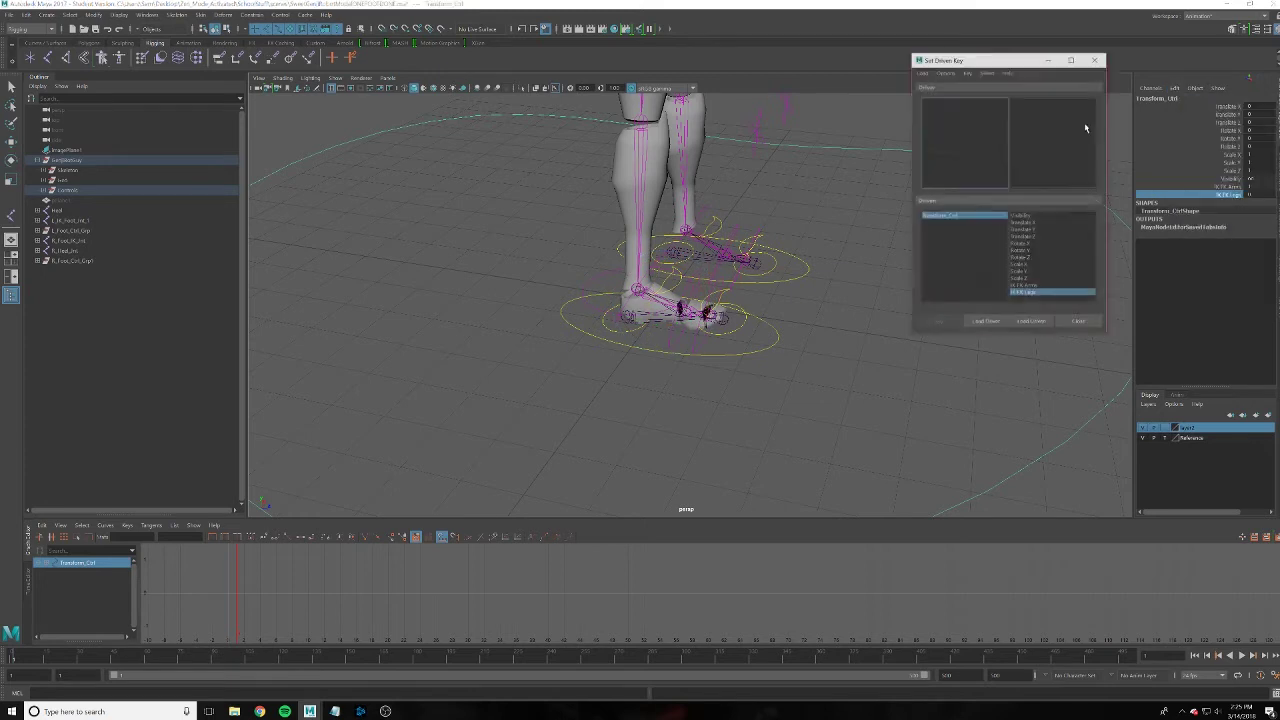
pyautogui.click(986, 321)
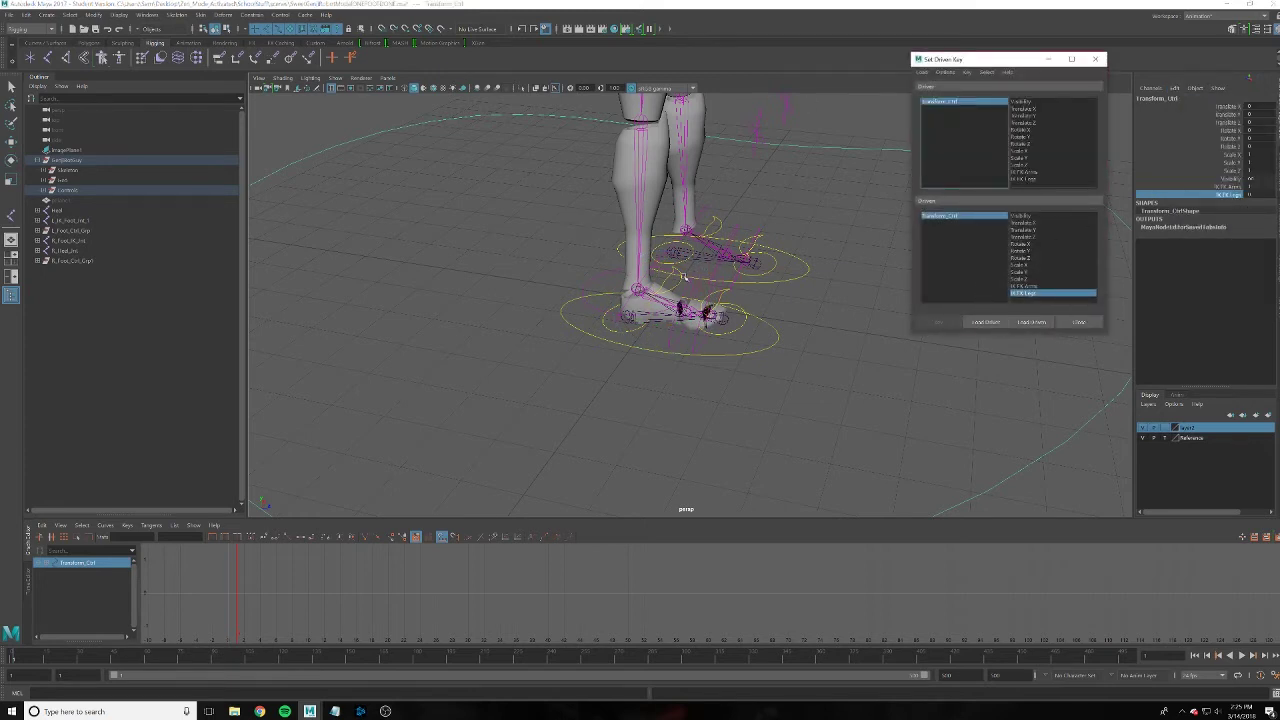
pyautogui.click(1078, 321)
pyautogui.scroll(3, 700, 280)
pyautogui.moveTo(723, 277)
pyautogui.keyDown('alt'); pyautogui.mouseDown()
pyautogui.moveTo(869, 287)
pyautogui.moveTo(509, 358)
pyautogui.mouseUp(); pyautogui.keyUp('alt')
pyautogui.scroll(3, 850, 287)
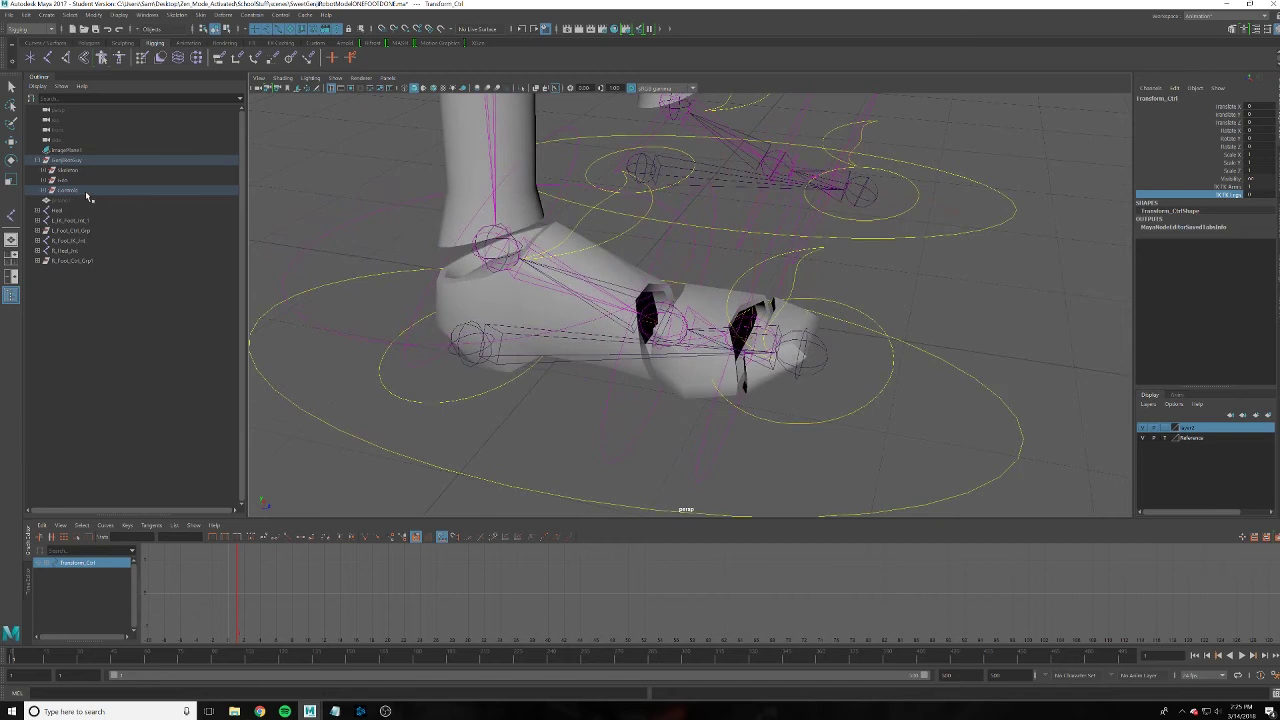
pyautogui.click(70, 189)
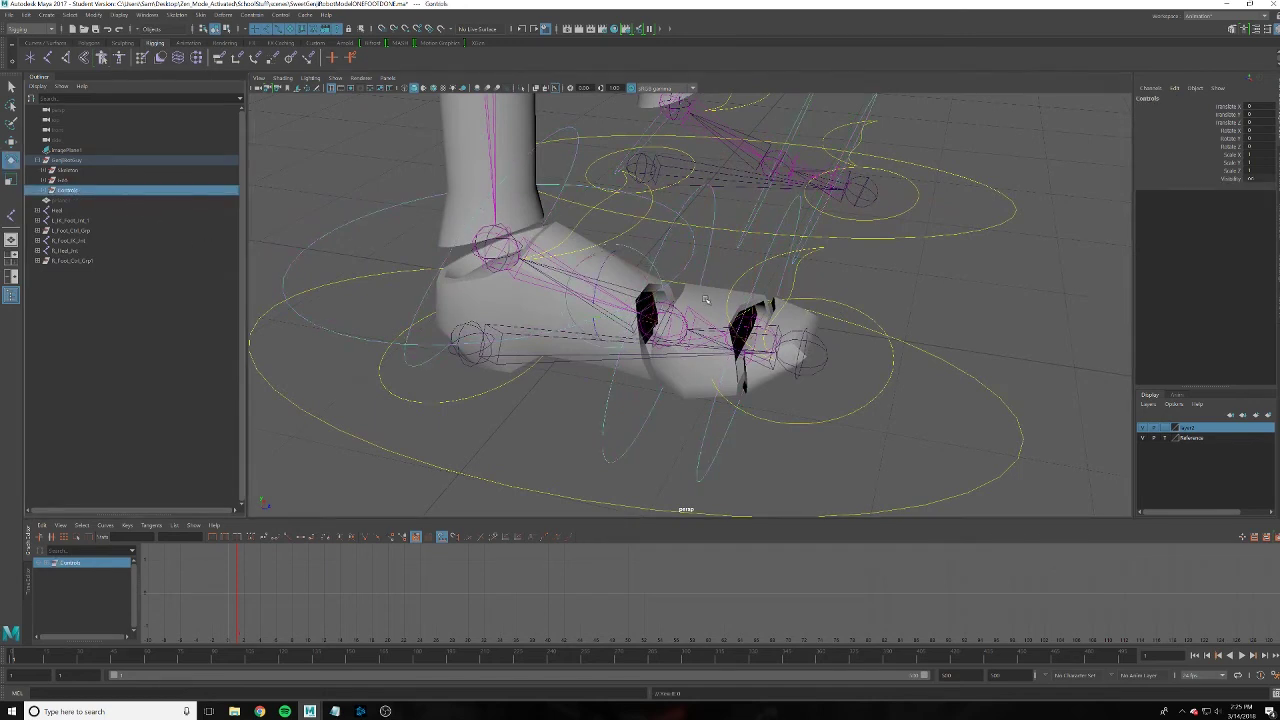
# Hide the Controls group and the Geo mesh with Ctrl+H
pyautogui.hotkey('ctrl', 'h')
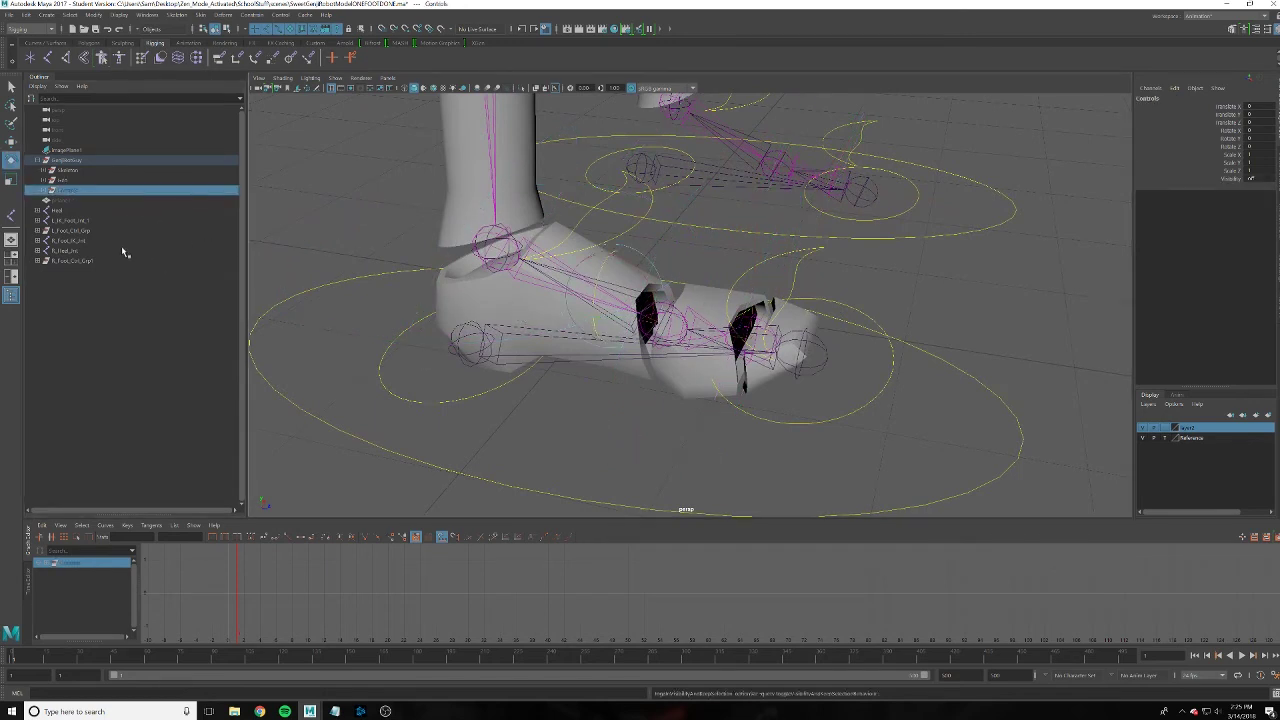
pyautogui.click(70, 241)
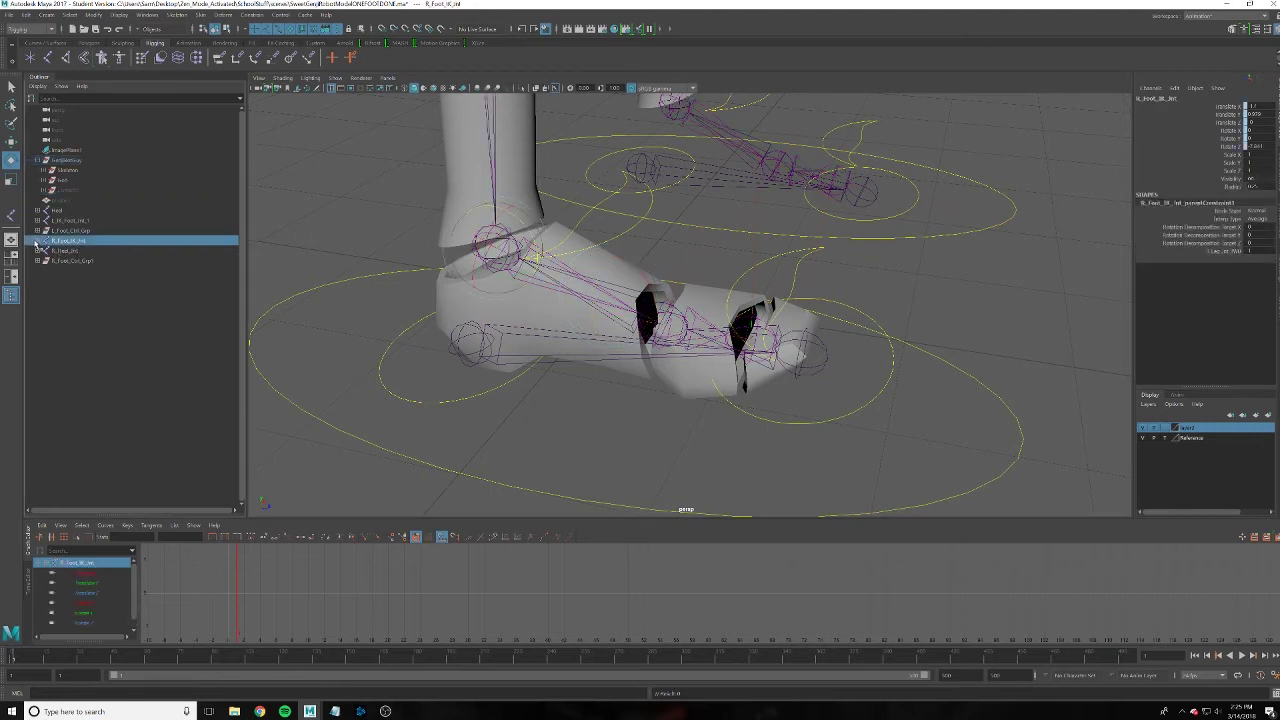
pyautogui.click(37, 240)
pyautogui.click(66, 181)
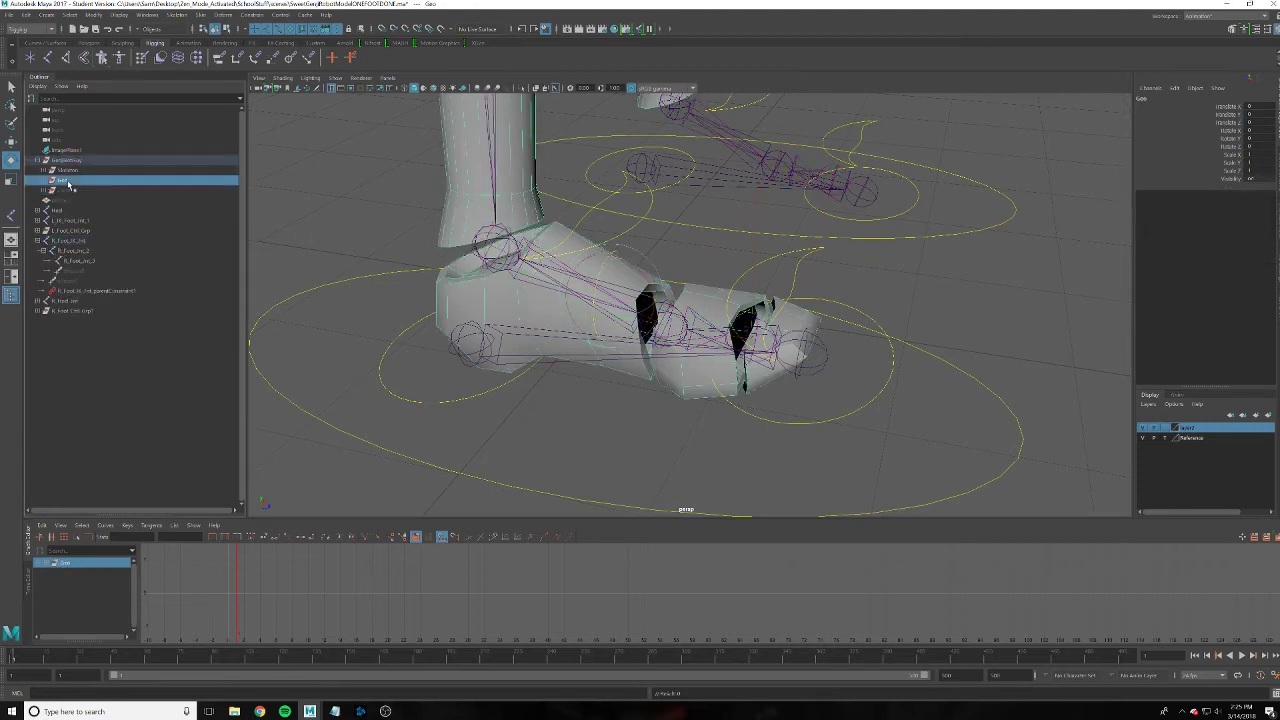
pyautogui.hotkey('ctrl', 'h')
# Inspect the joints under R_Foot_IK_Jnt in the Outliner
pyautogui.click(80, 251)
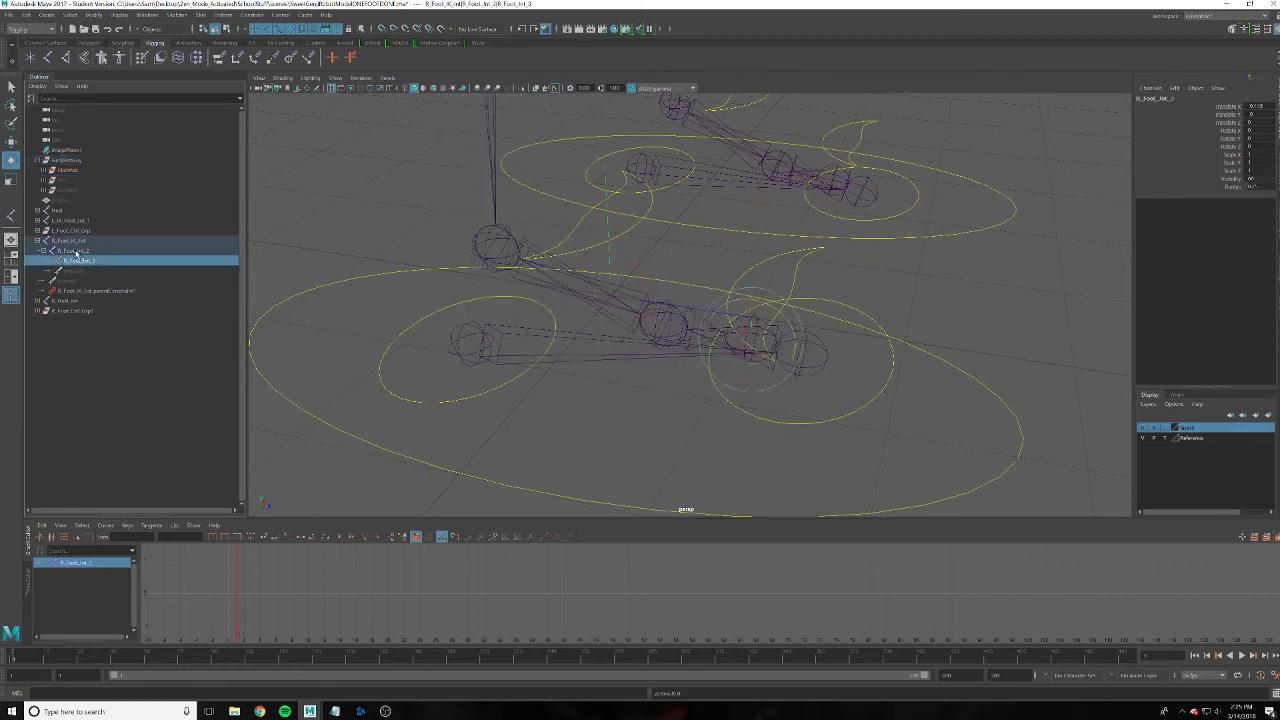
pyautogui.click(74, 241)
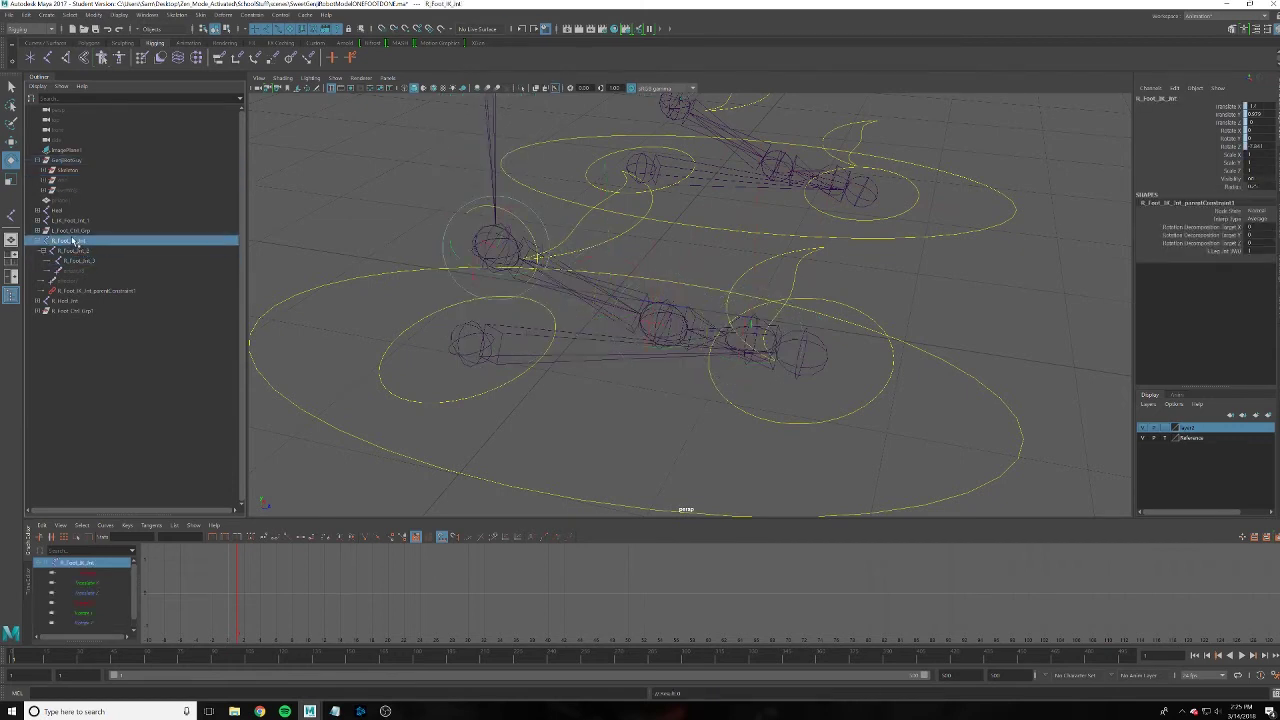
pyautogui.click(80, 251)
pyautogui.click(74, 241)
pyautogui.click(506, 205)
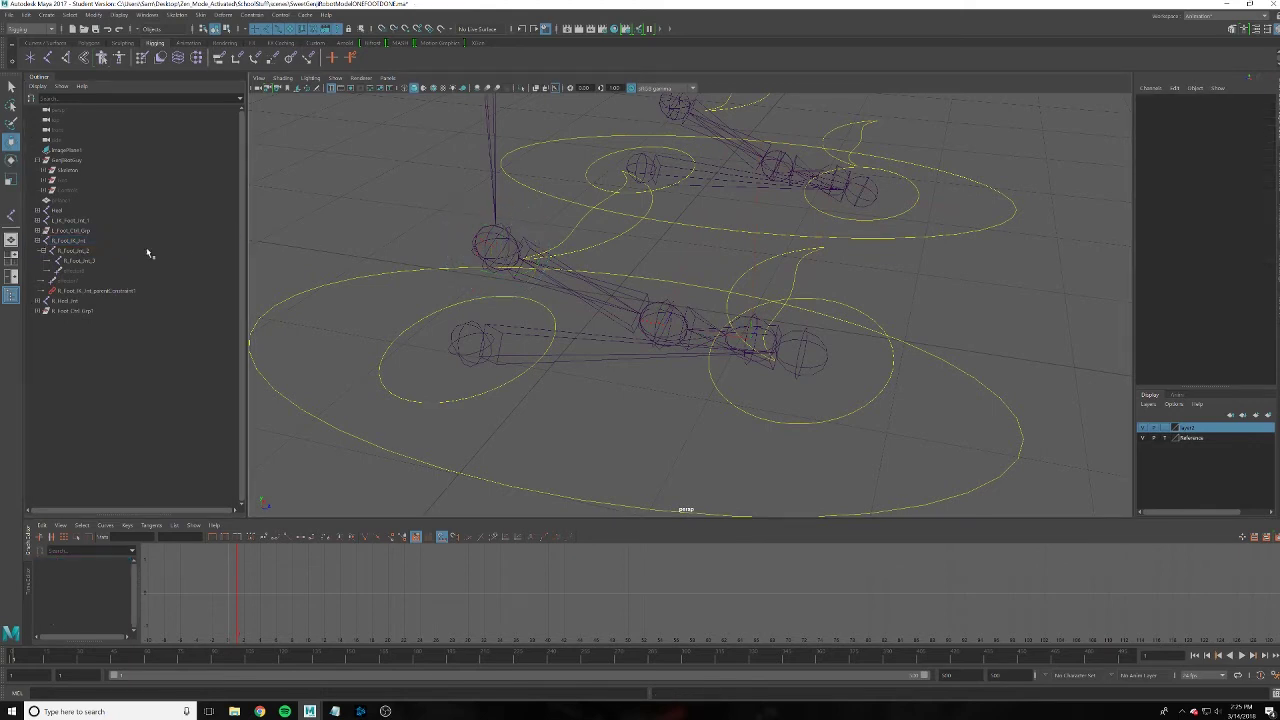
pyautogui.click(86, 260)
pyautogui.click(82, 251)
pyautogui.click(80, 242)
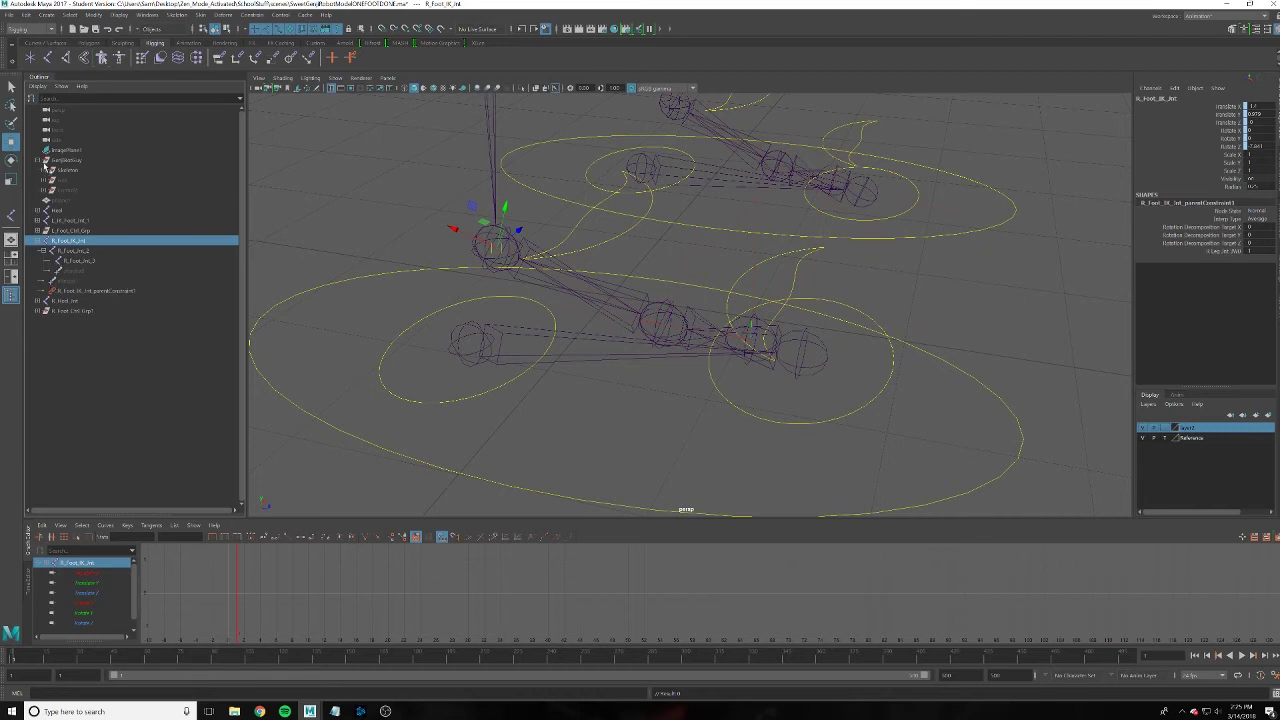
# Expand the Skeleton hierarchy and select the third IK joint together with R_Foot_Jnt_3
pyautogui.click(44, 170)
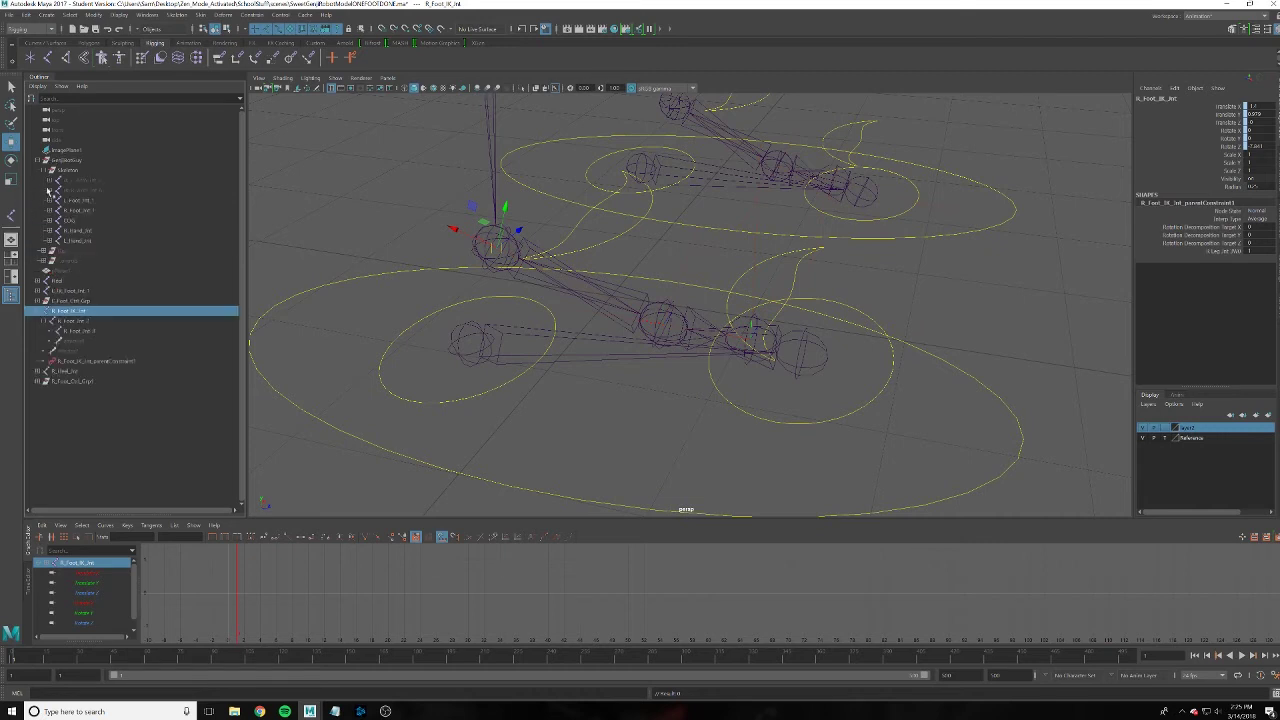
pyautogui.click(50, 210)
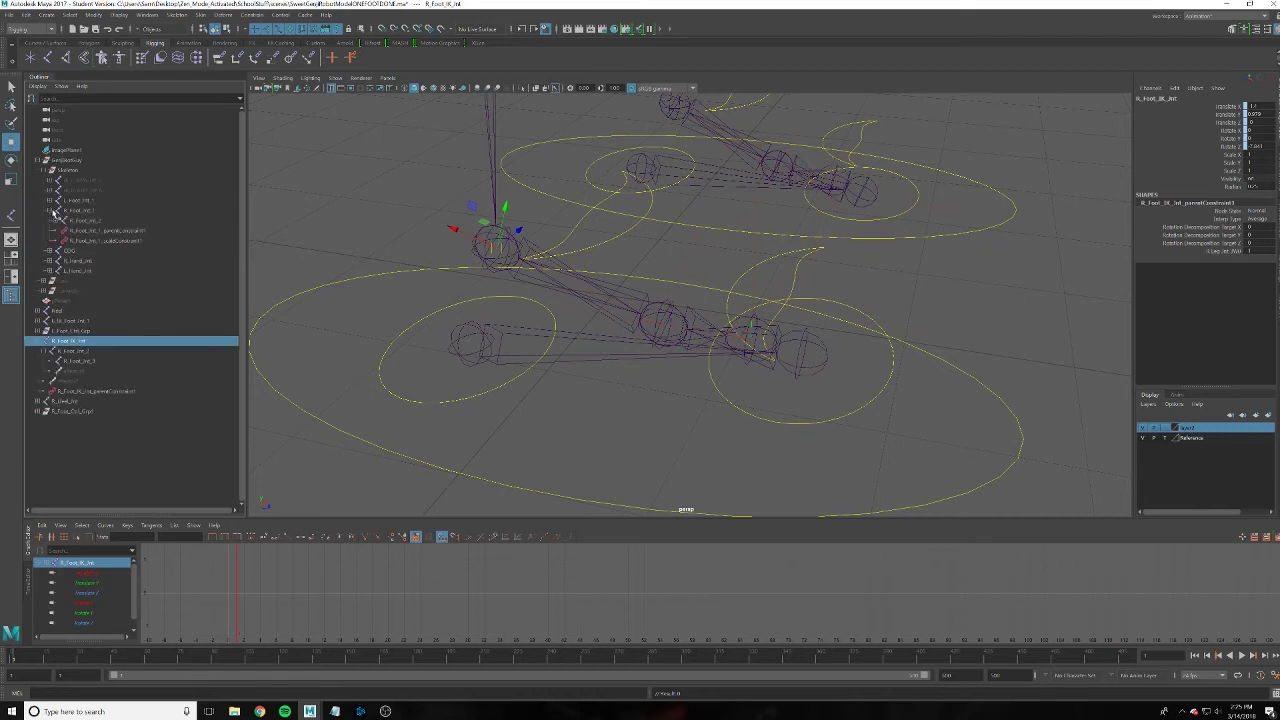
pyautogui.click(61, 221)
pyautogui.click(92, 231)
pyautogui.press('Up')
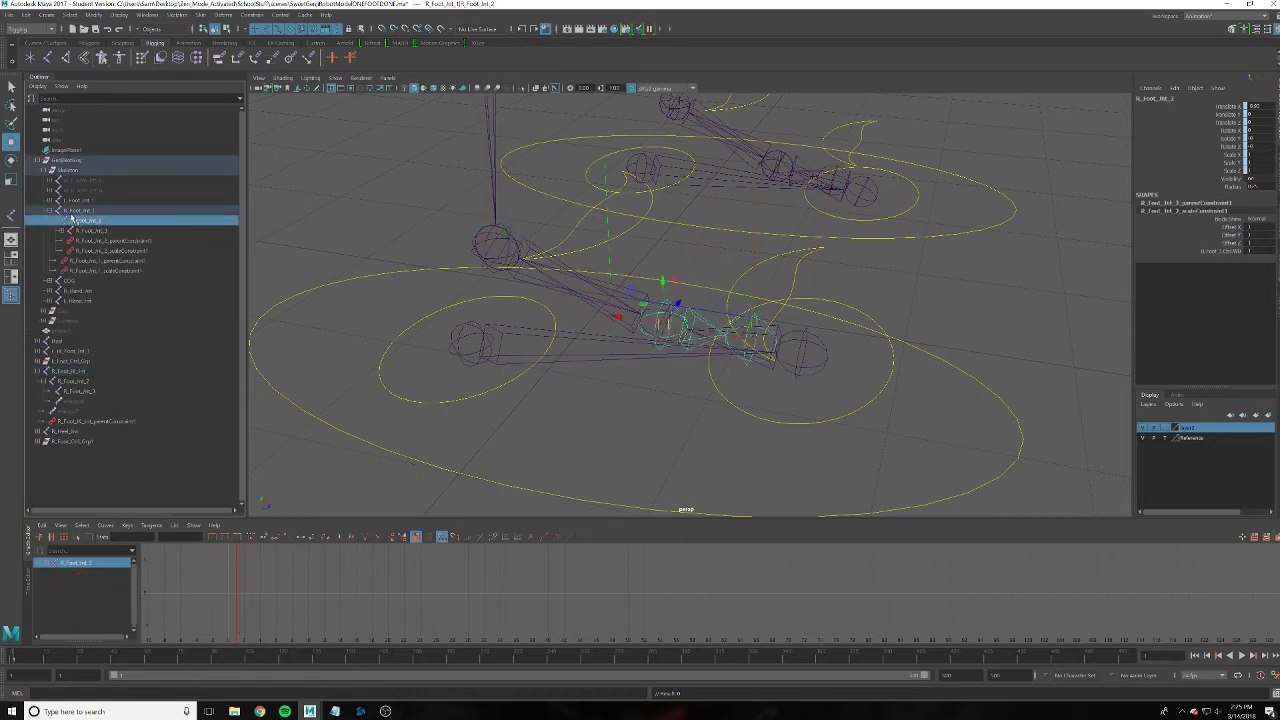
pyautogui.press('Up')
pyautogui.click(76, 381)
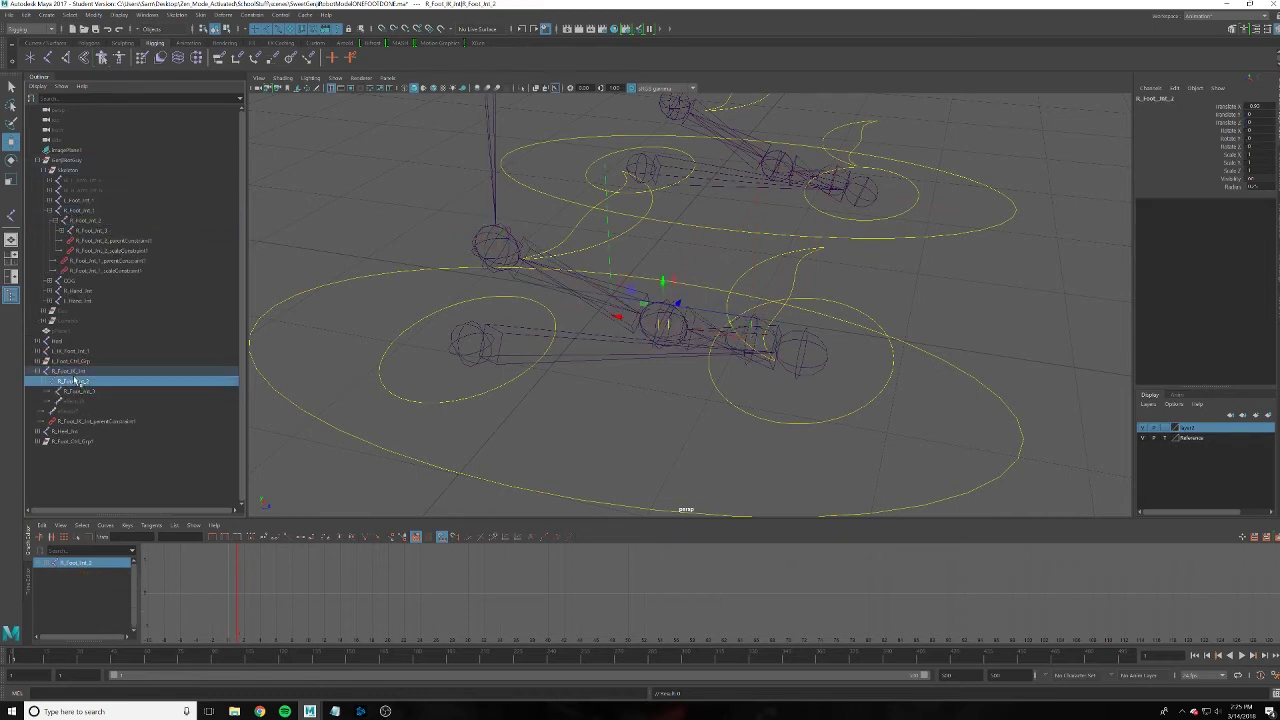
pyautogui.click(80, 391)
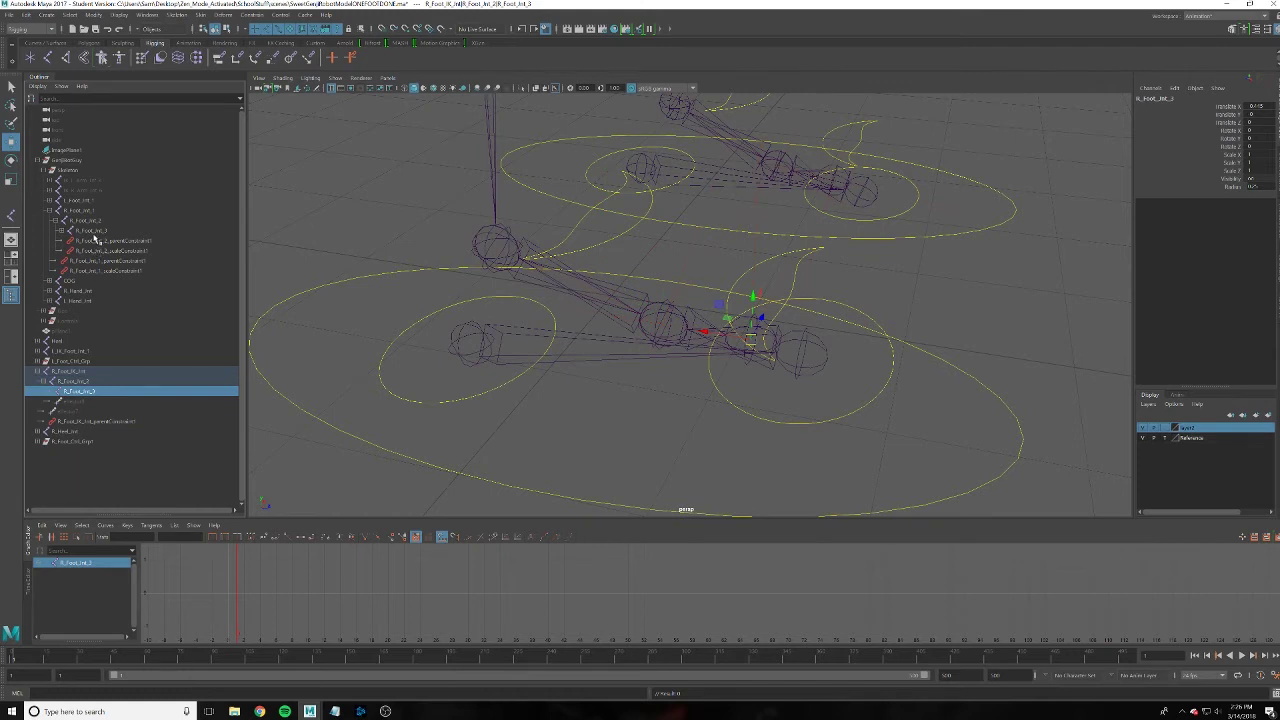
pyautogui.keyDown('ctrl'); pyautogui.click(92, 231); pyautogui.keyUp('ctrl')
pyautogui.click(251, 15)
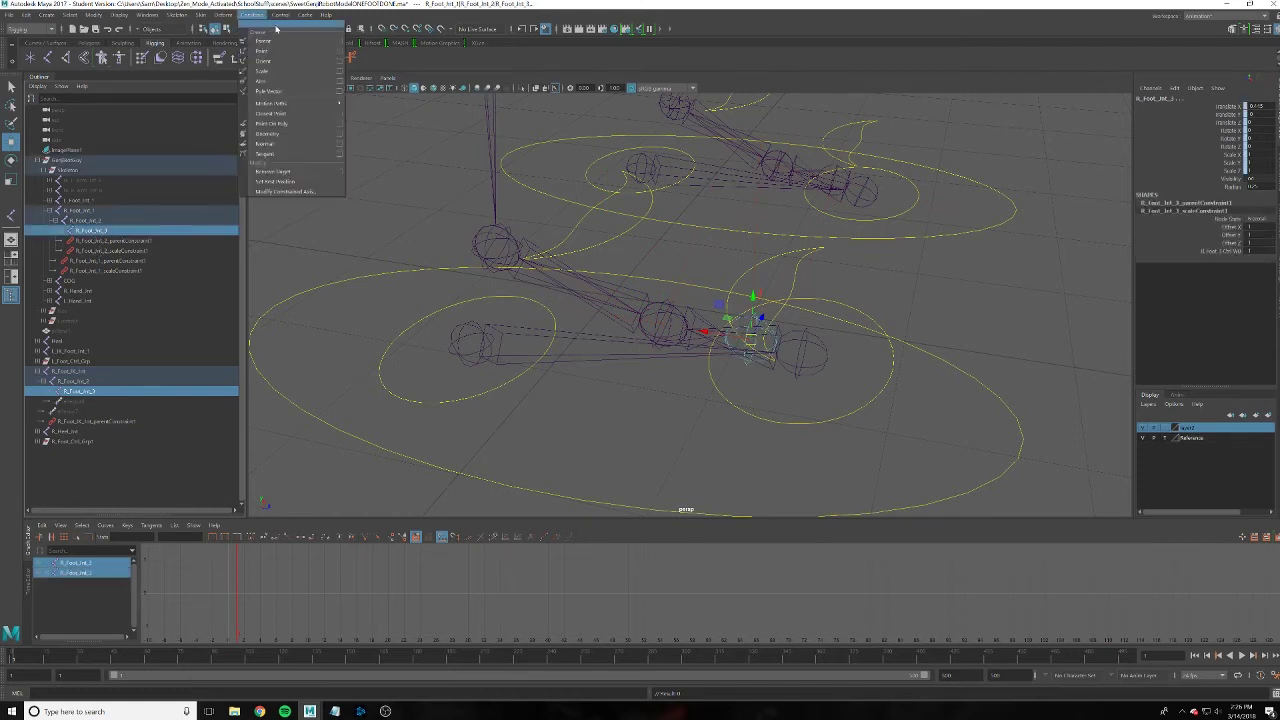
# Tear off the Constrain menu and parent- and scale-constrain R_Foot_Jnt_3 and R_Foot_Jnt_2 to their drivers
pyautogui.click(305, 19)
pyautogui.moveTo(305, 19); pyautogui.dragTo(327, 83)
pyautogui.click(286, 91)
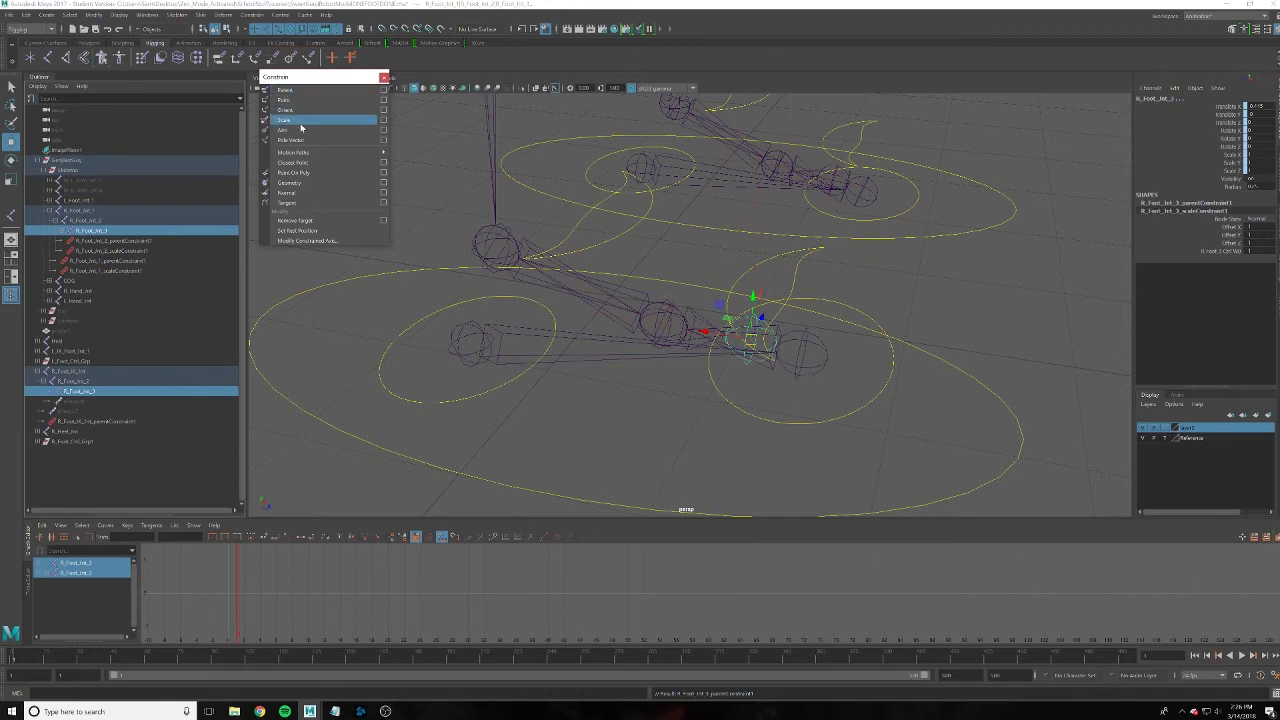
pyautogui.click(292, 120)
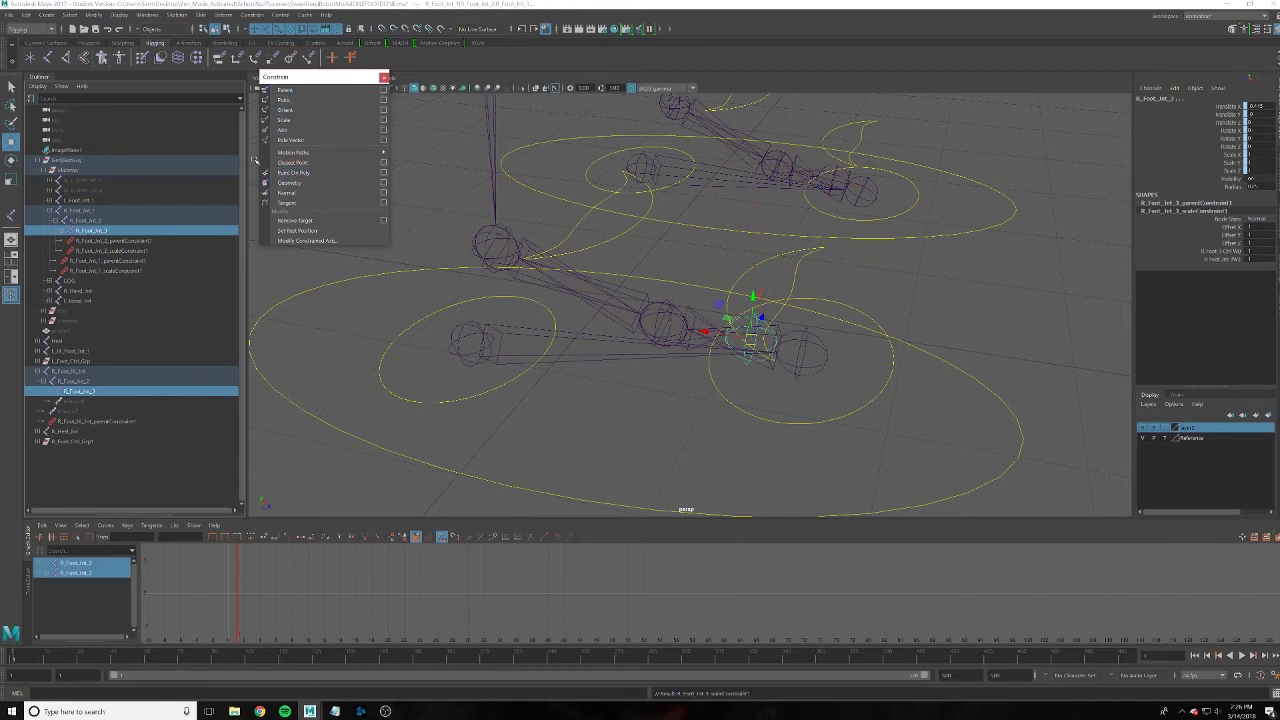
pyautogui.click(71, 381)
pyautogui.keyDown('ctrl'); pyautogui.click(97, 221); pyautogui.keyUp('ctrl')
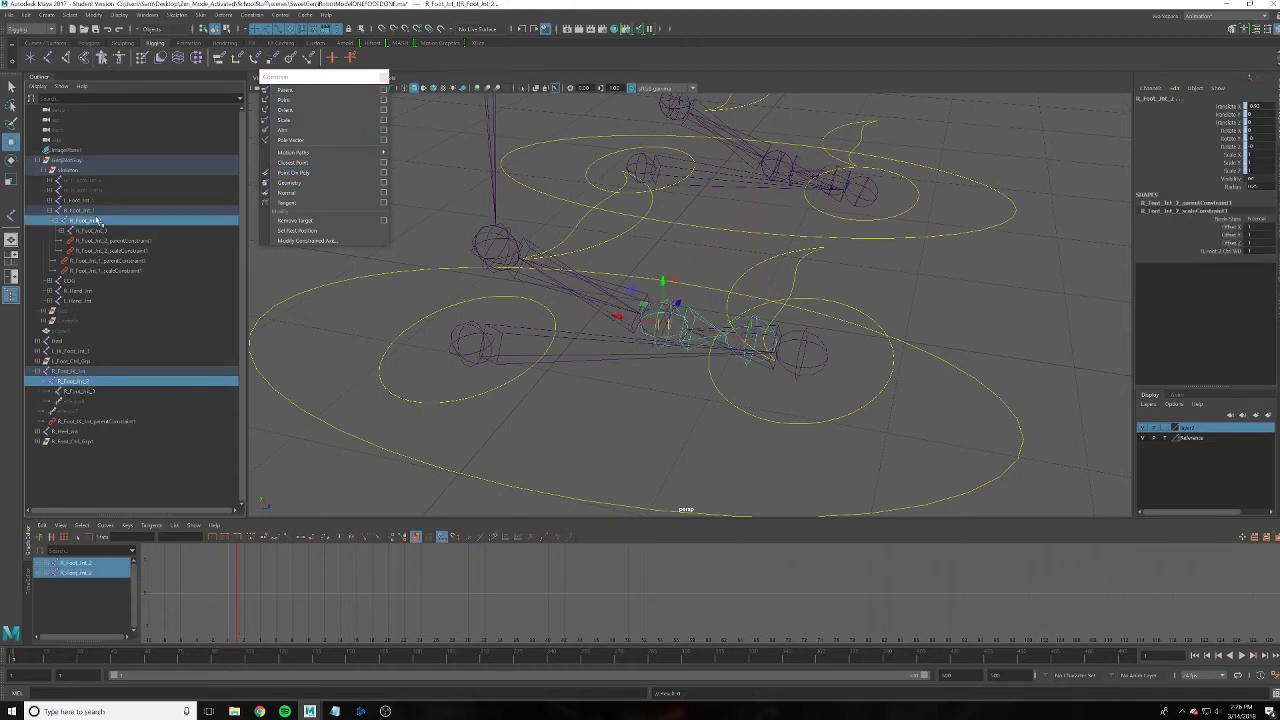
pyautogui.click(285, 91)
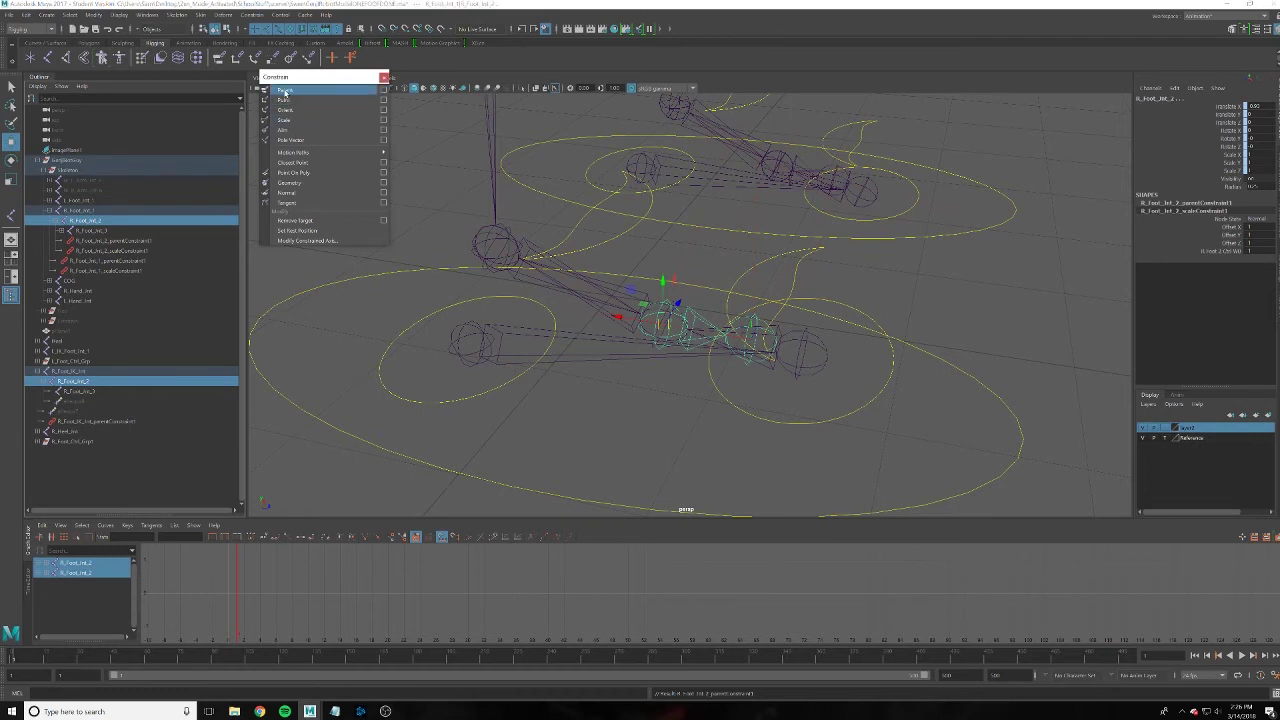
pyautogui.click(289, 122)
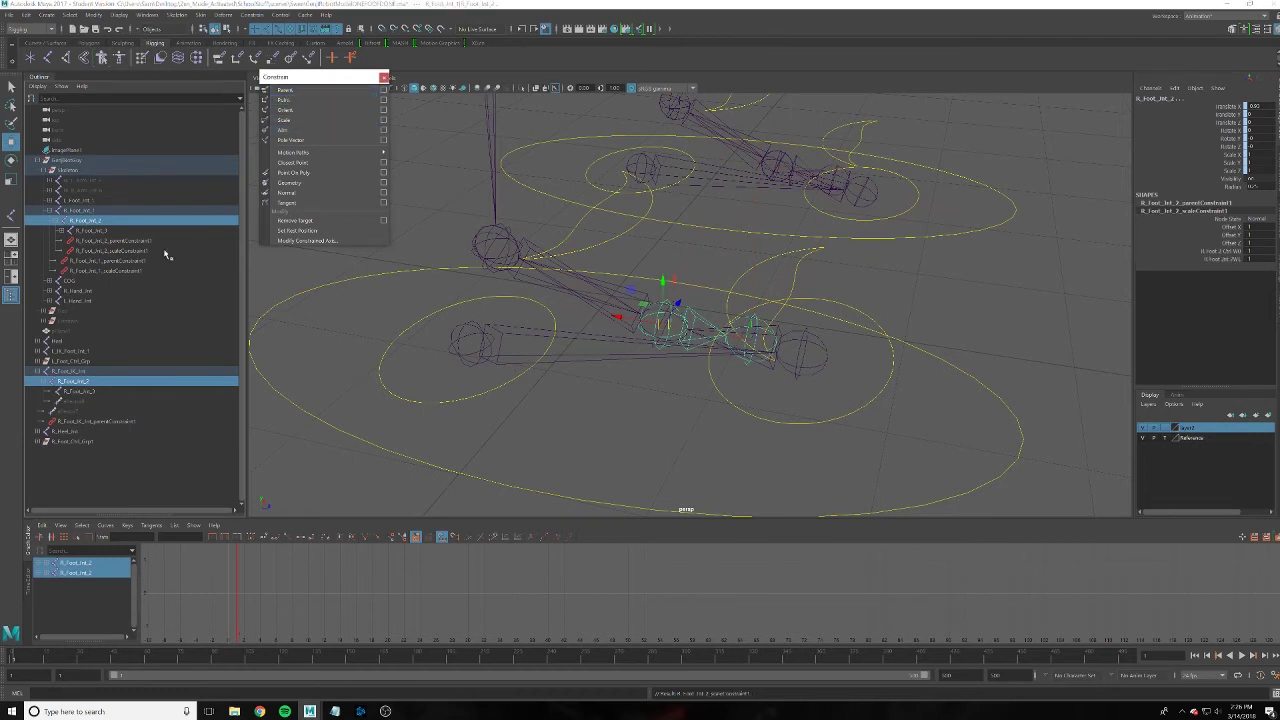
# Scale-constrain R_Foot_Jnt_1 to R_Foot_IK_Jnt and close the floating constraint panel
pyautogui.click(70, 371)
pyautogui.keyDown('ctrl'); pyautogui.click(150, 201); pyautogui.keyUp('ctrl')
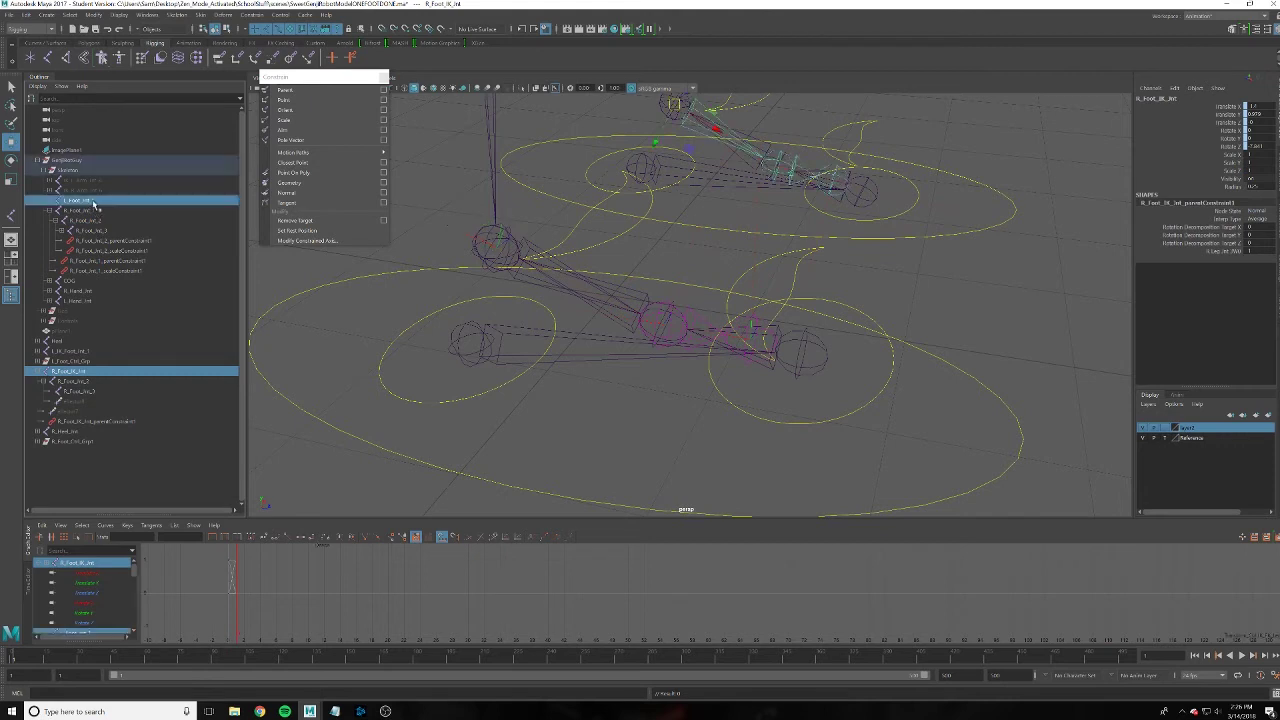
pyautogui.keyDown('ctrl'); pyautogui.click(80, 204); pyautogui.keyUp('ctrl')
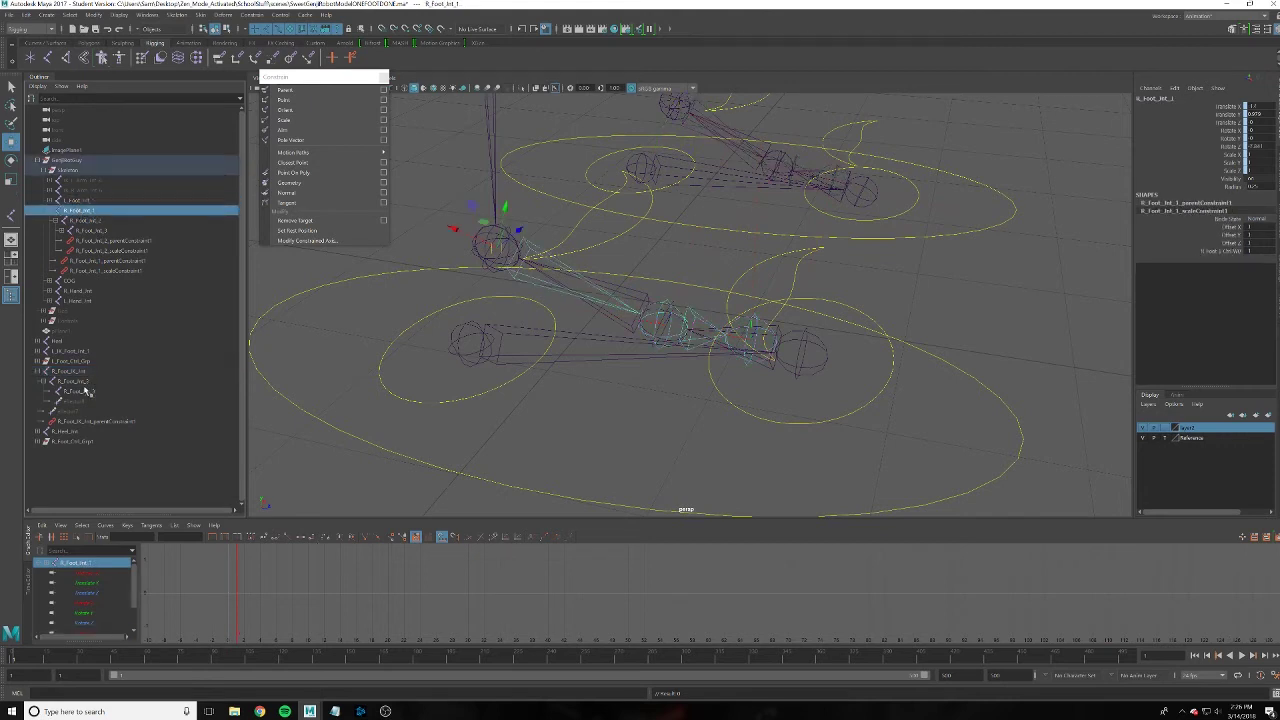
pyautogui.keyDown('ctrl'); pyautogui.click(82, 211); pyautogui.keyUp('ctrl')
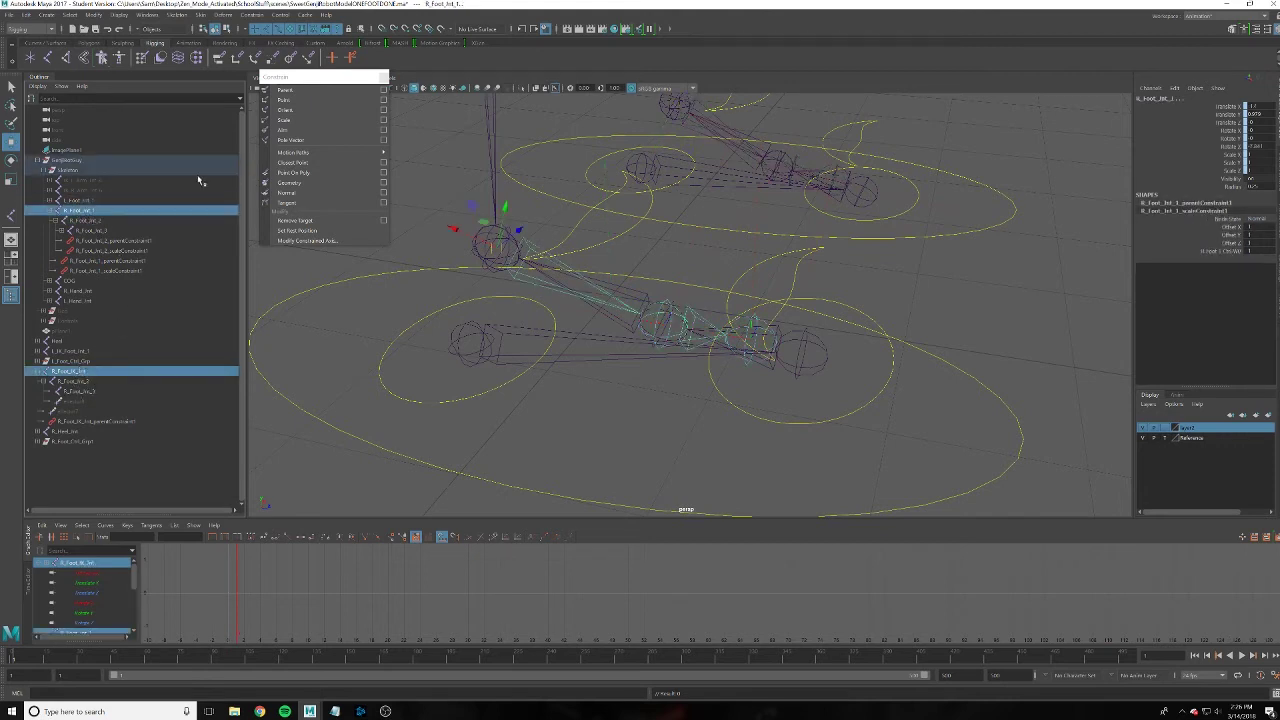
pyautogui.click(292, 119)
pyautogui.click(384, 77)
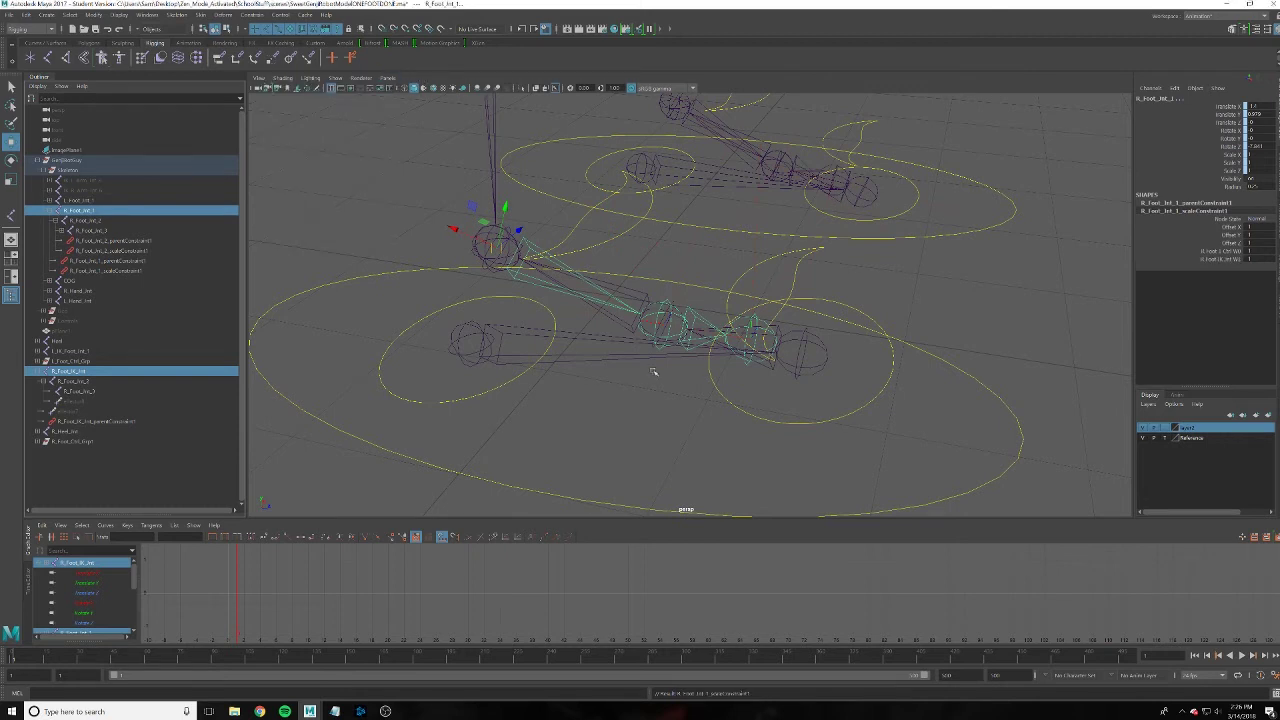
pyautogui.click(848, 397)
# Rotate the foot IK control to test the constraints, then undo the rotation
pyautogui.press('e')
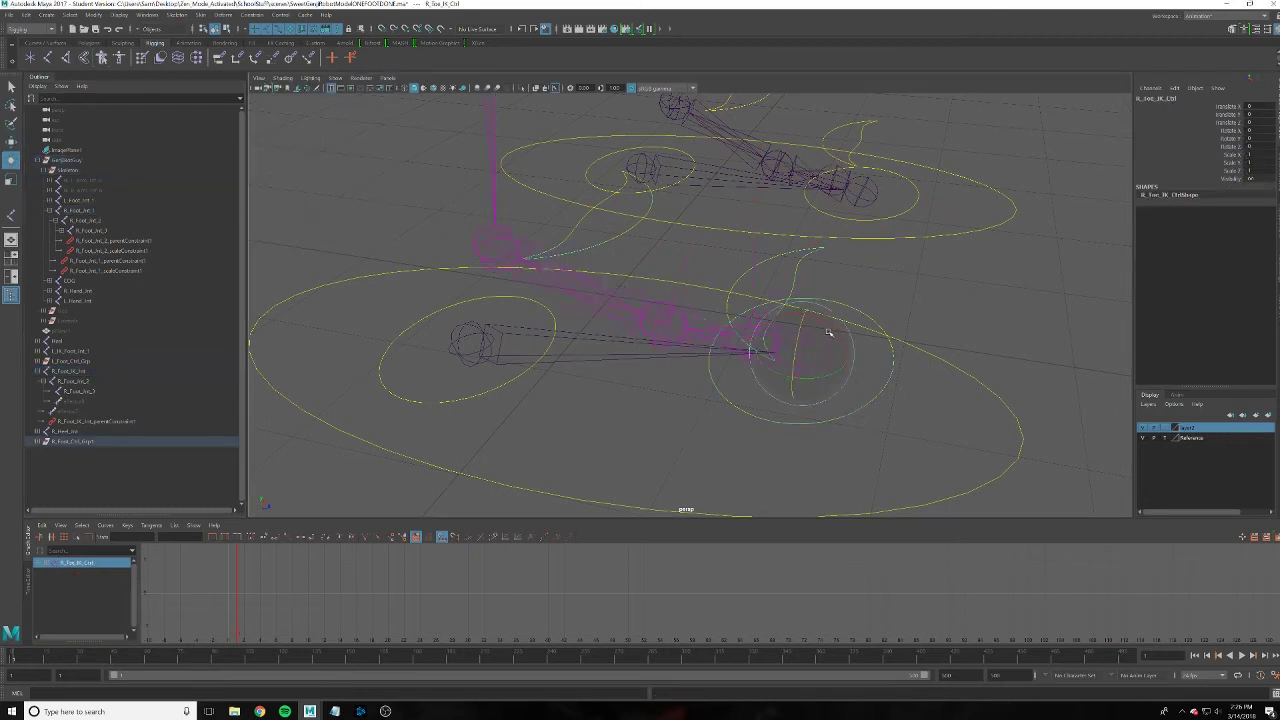
pyautogui.moveTo(834, 331)
pyautogui.mouseDown()
pyautogui.moveTo(857, 367)
pyautogui.moveTo(812, 332)
pyautogui.moveTo(766, 376)
pyautogui.mouseUp()
pyautogui.hotkey('ctrl', 'z')
# Zoom out to the whole skeleton, collapse Skeleton in the Outliner and select the main transform control
pyautogui.moveTo(800, 343)
pyautogui.keyDown('alt'); pyautogui.mouseDown()
pyautogui.moveTo(823, 337)
pyautogui.moveTo(787, 340)
pyautogui.moveTo(934, 374)
pyautogui.mouseUp(); pyautogui.keyUp('alt')
pyautogui.click(940, 372)
pyautogui.moveTo(991, 340)
pyautogui.keyDown('alt'); pyautogui.mouseDown()
pyautogui.moveTo(1014, 346)
pyautogui.moveTo(602, 370)
pyautogui.mouseUp(); pyautogui.keyUp('alt')
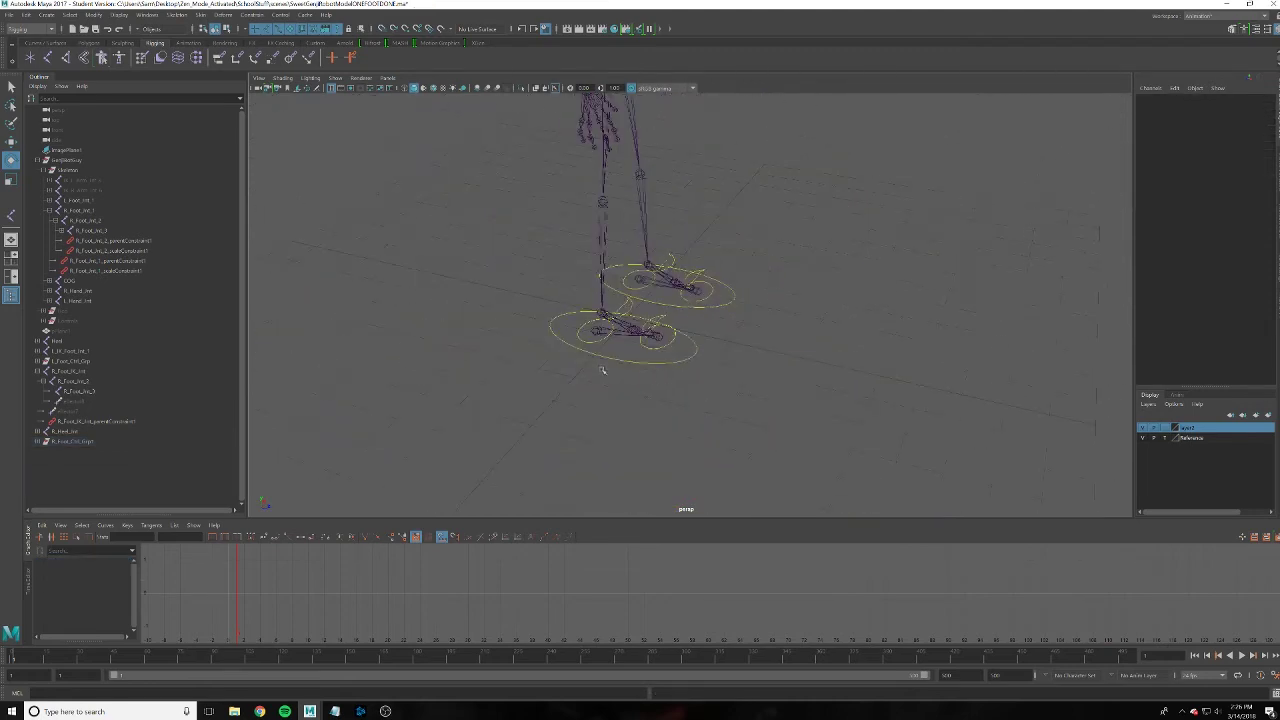
pyautogui.click(43, 171)
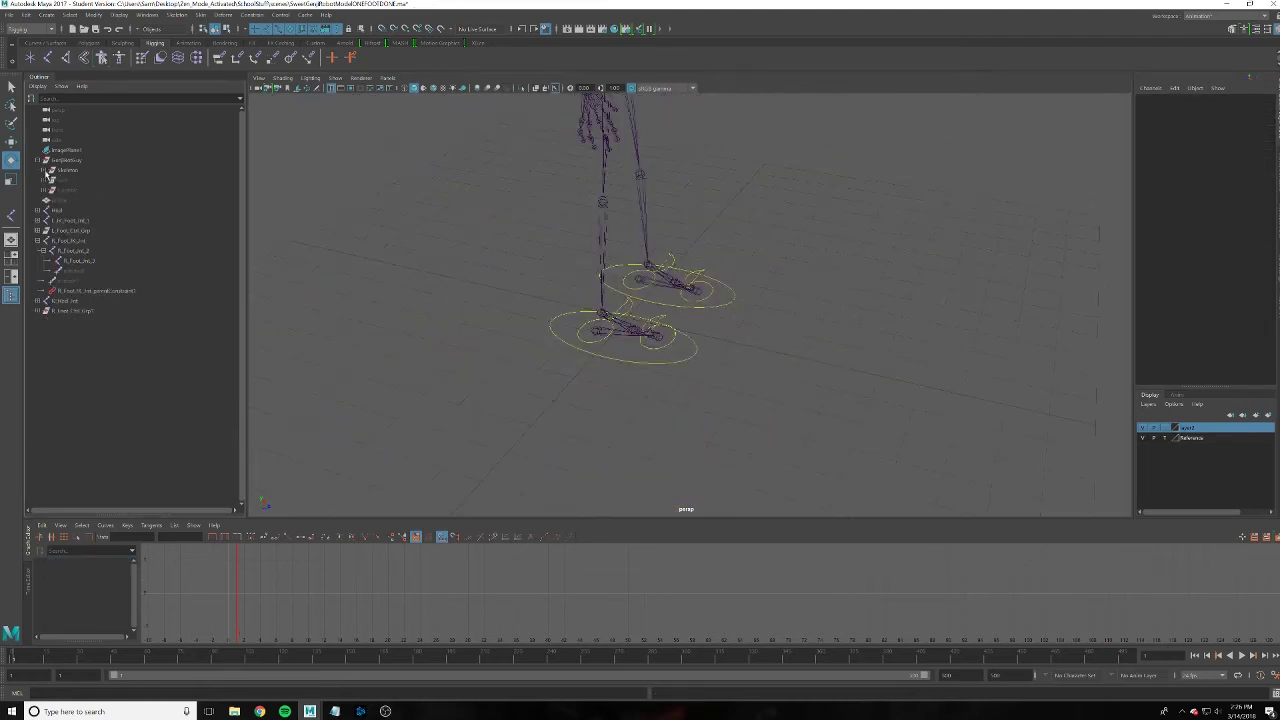
pyautogui.click(72, 191)
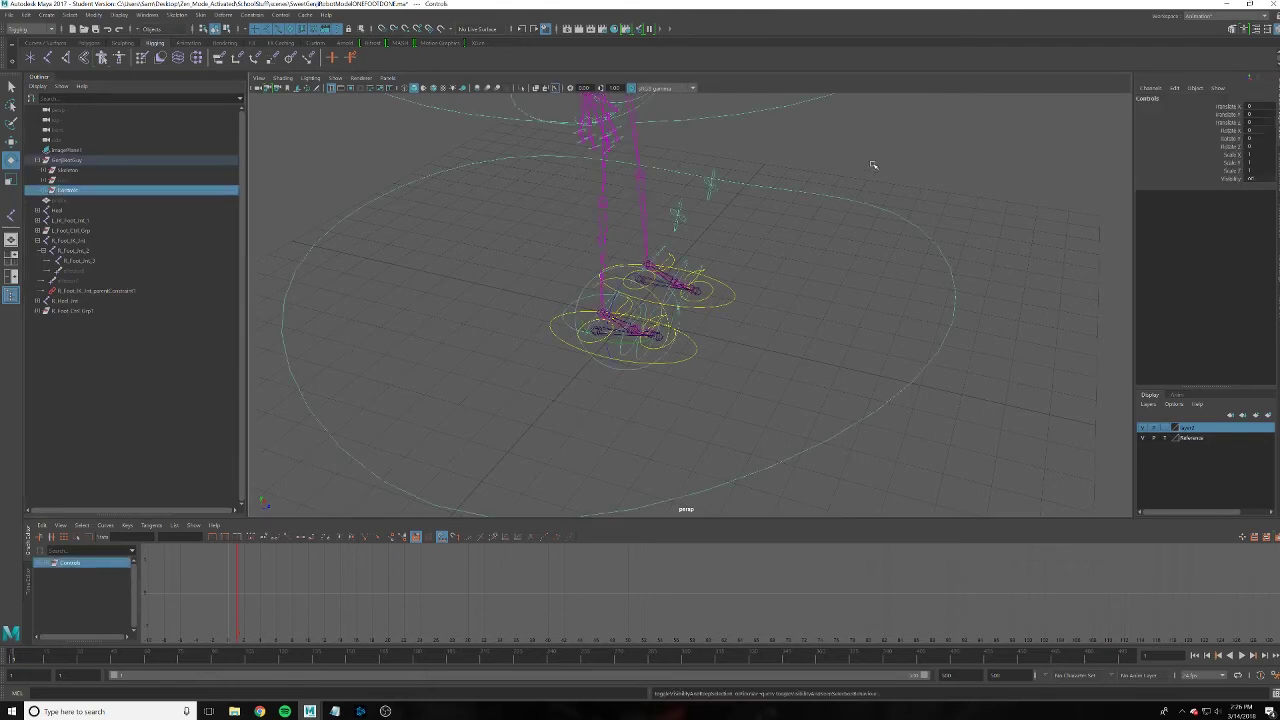
# Pick the IK FK Legs attribute and load Transform_Ctrl as the driver in Set Driven Key
pyautogui.click(1228, 194)
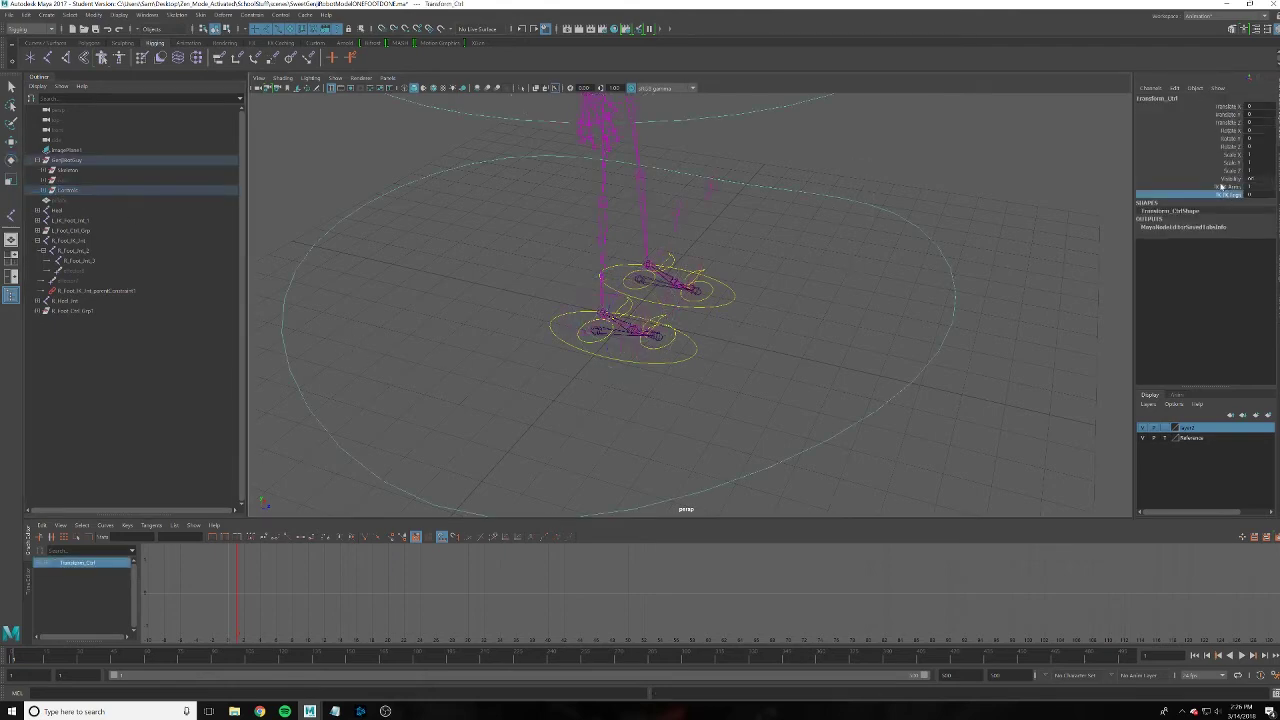
pyautogui.click(1175, 88)
pyautogui.click(1200, 120)
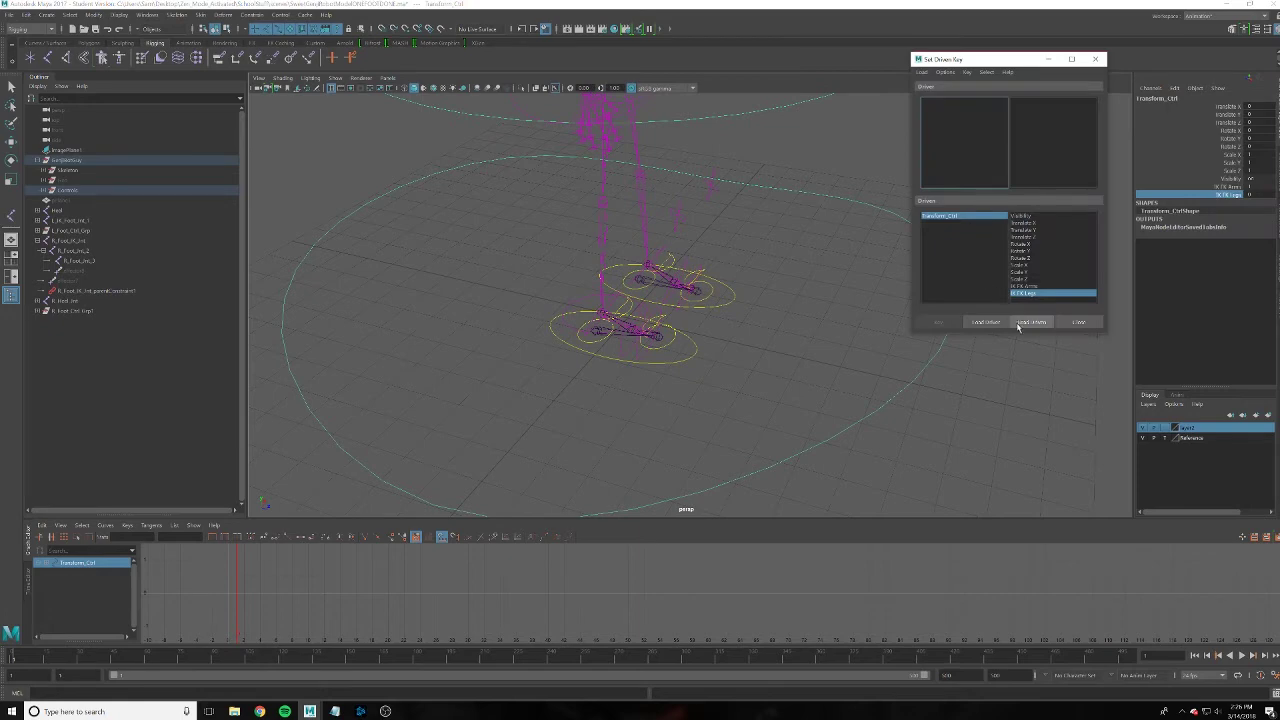
pyautogui.click(985, 321)
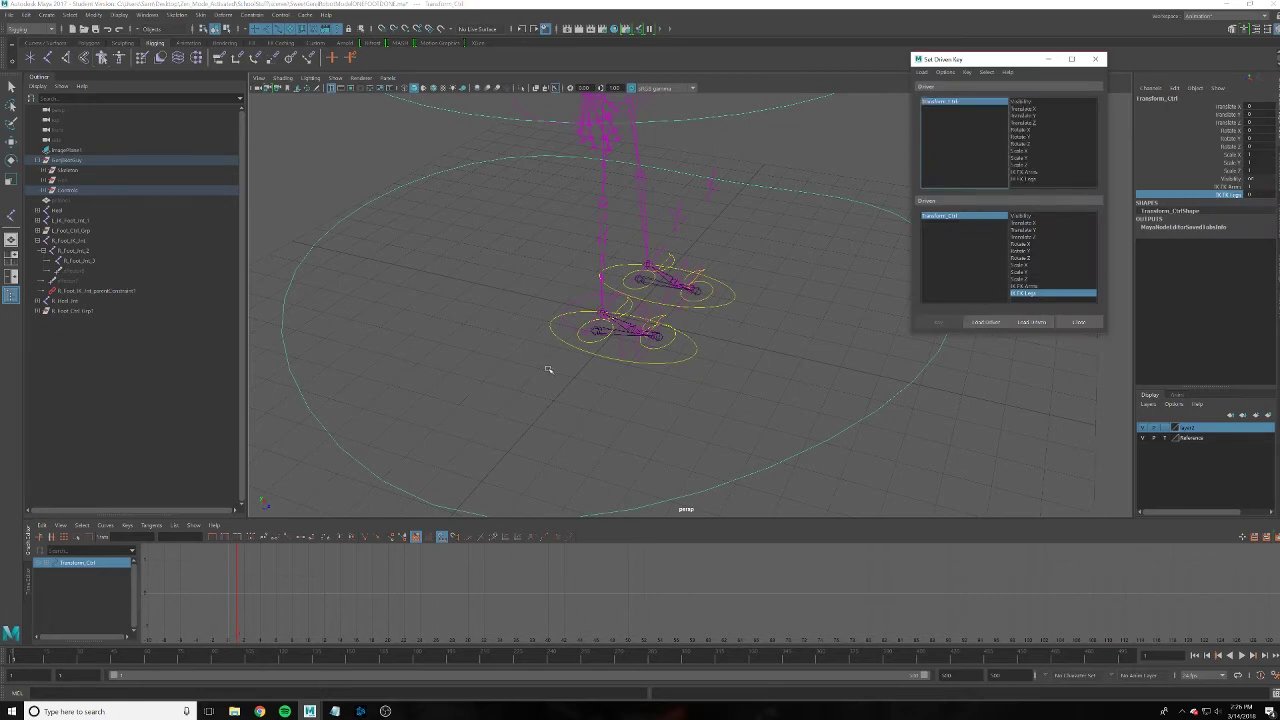
pyautogui.scroll(1, 548, 369)
pyautogui.scroll(3, 583, 383)
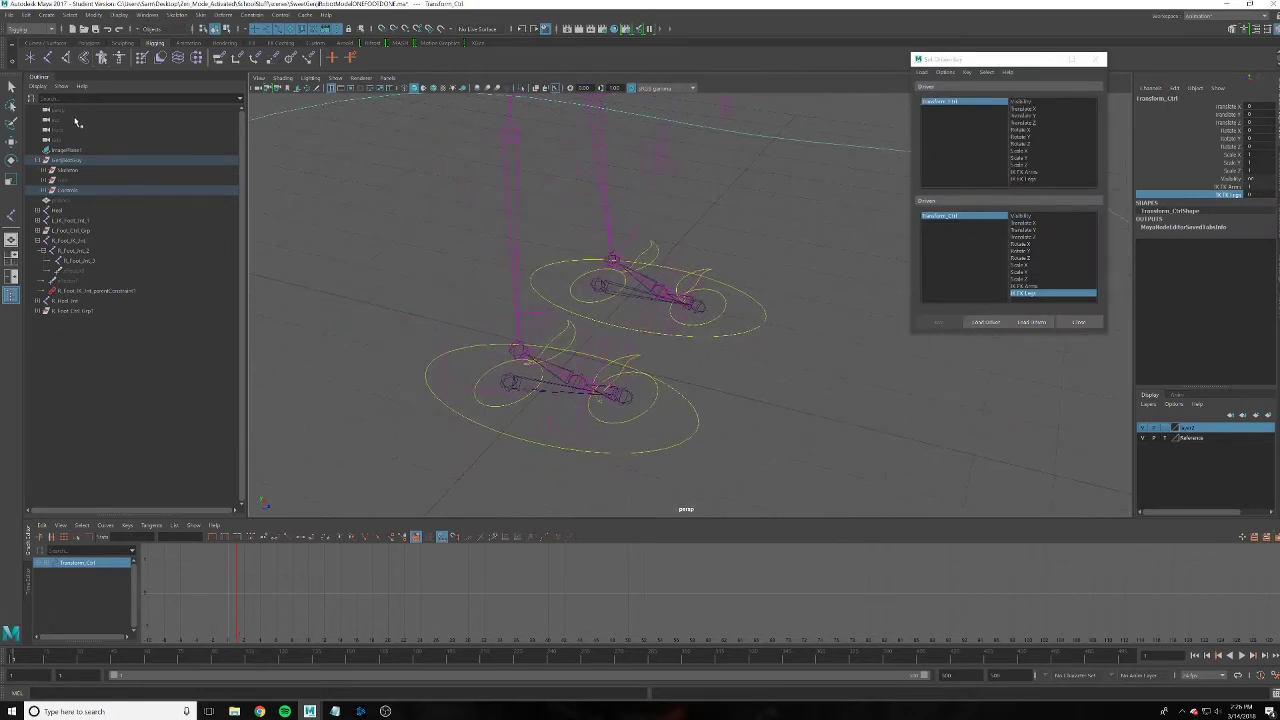
# Load the six right-foot parent and scale constraints as the driven objects
pyautogui.click(44, 174)
pyautogui.click(44, 174)
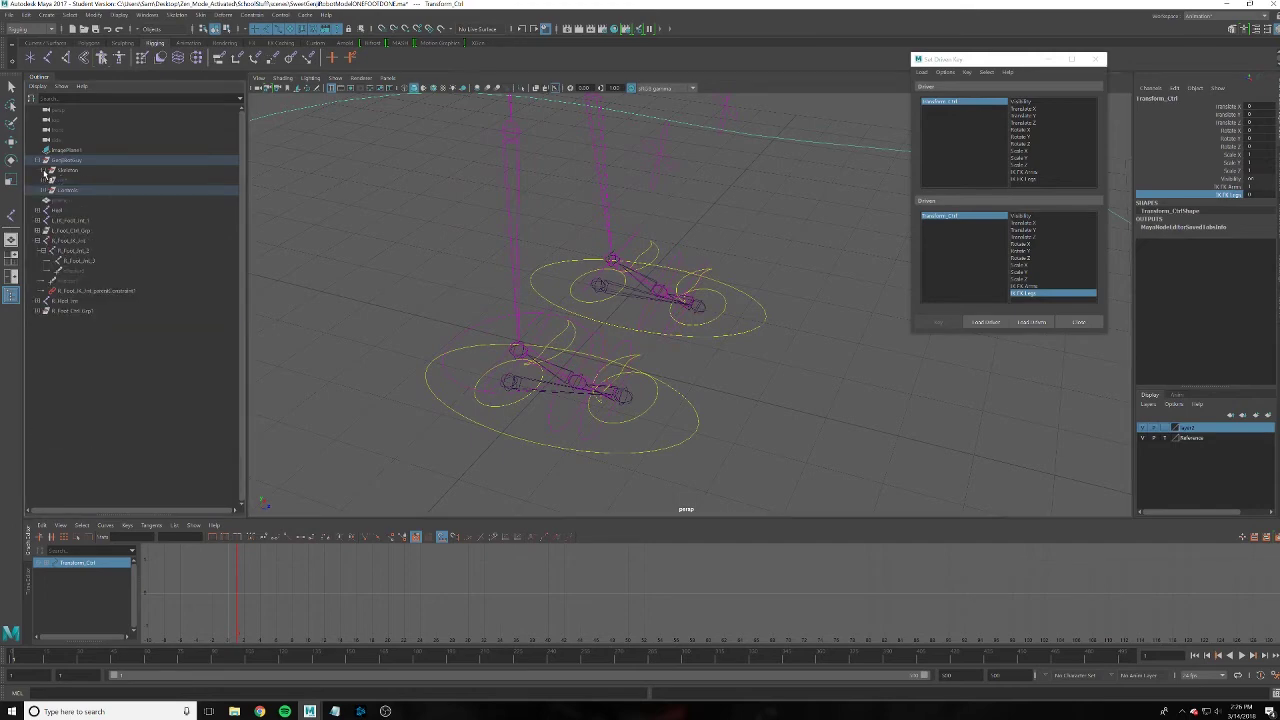
pyautogui.click(44, 170)
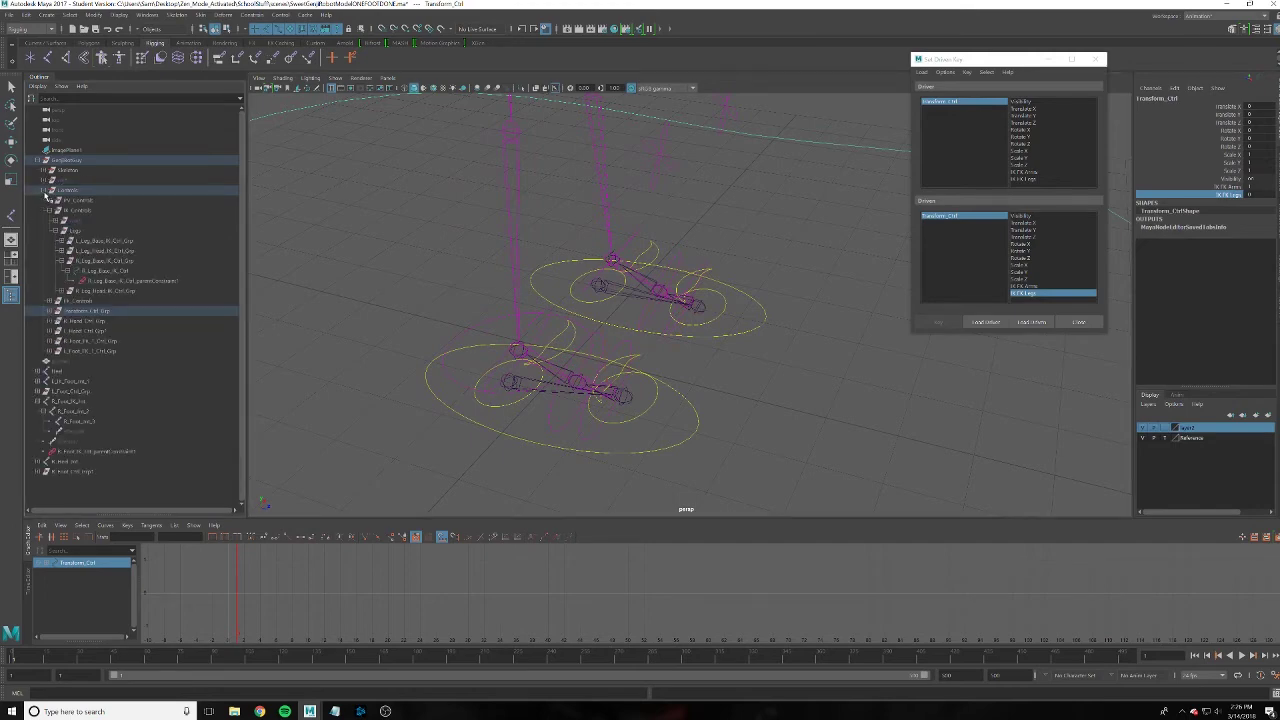
pyautogui.click(84, 232)
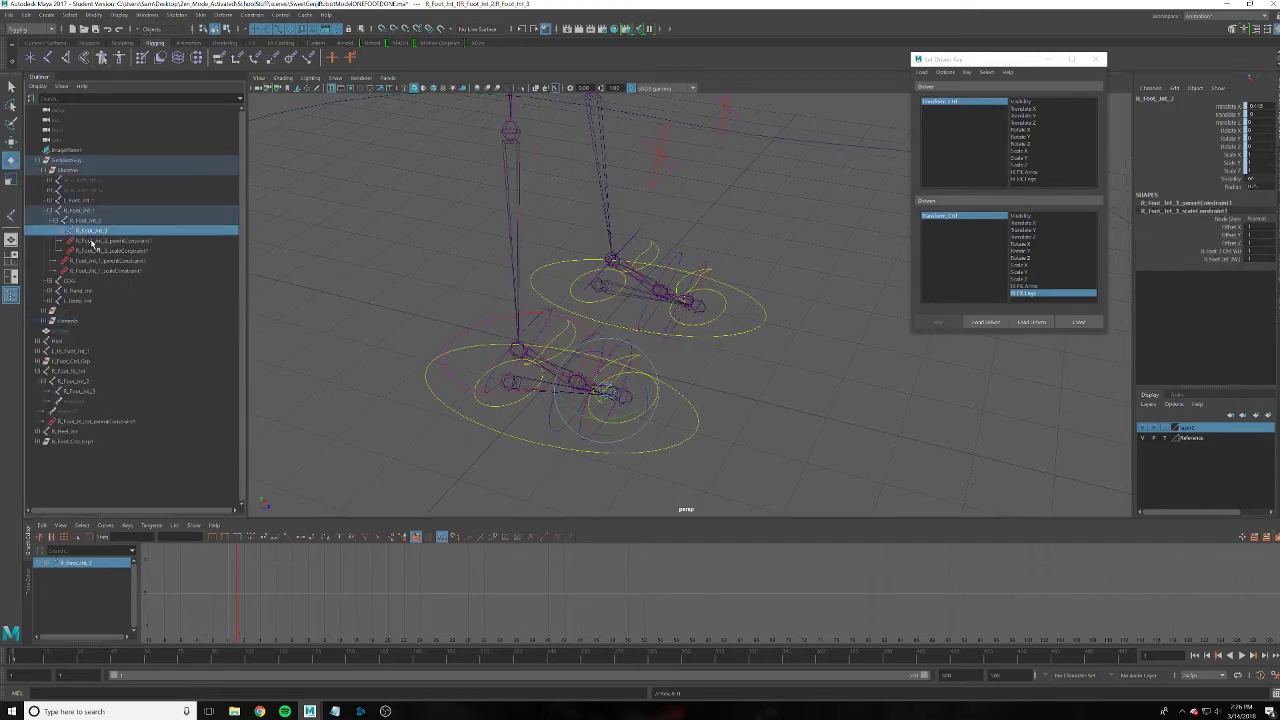
pyautogui.click(61, 231)
pyautogui.click(128, 242)
pyautogui.keyDown('shift'); pyautogui.click(123, 291); pyautogui.keyUp('shift')
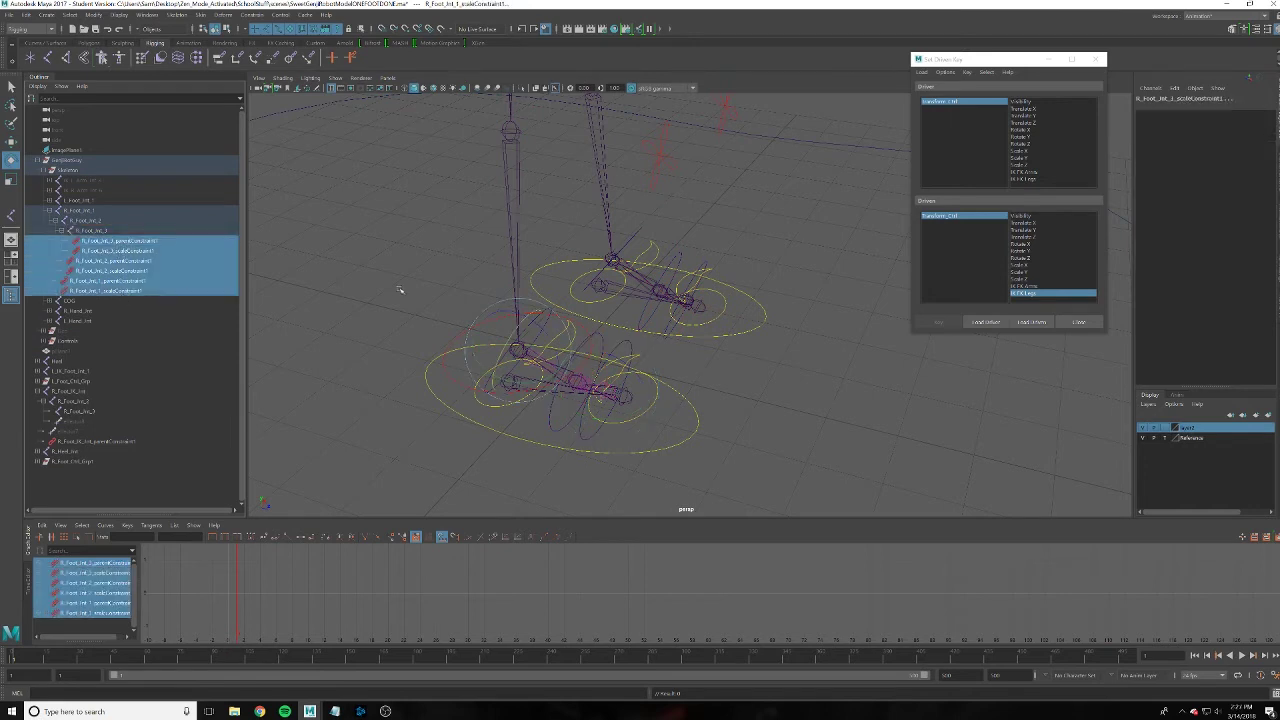
pyautogui.click(1031, 321)
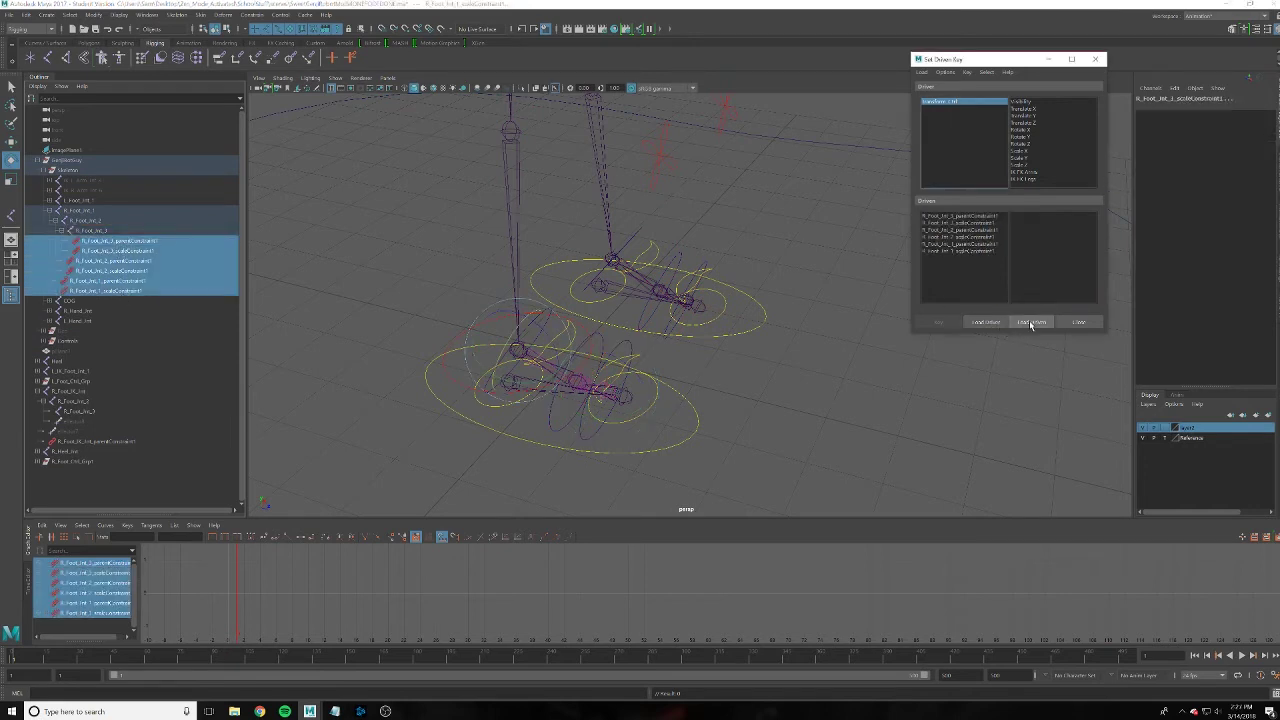
# Choose IK FK Legs on Transform_Ctrl as the driver attribute and list R_Foot_Jnt_3 parent constraint attributes
pyautogui.click(1028, 179)
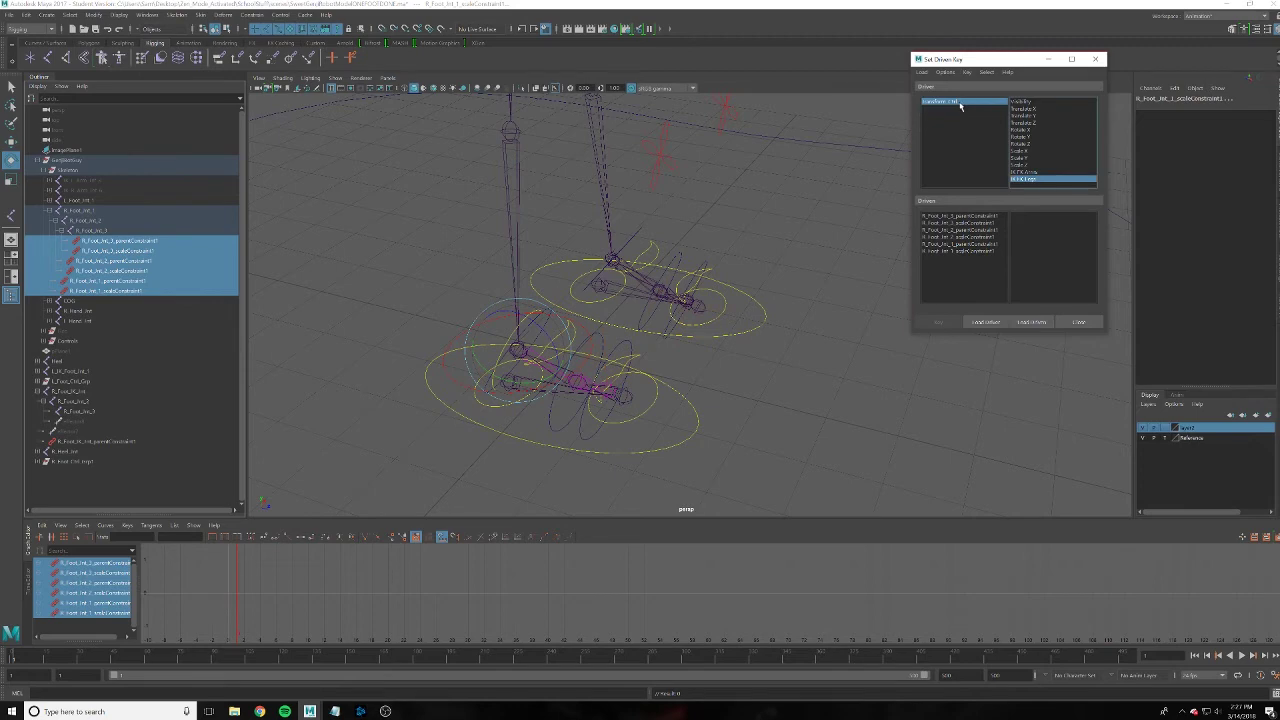
pyautogui.click(960, 104)
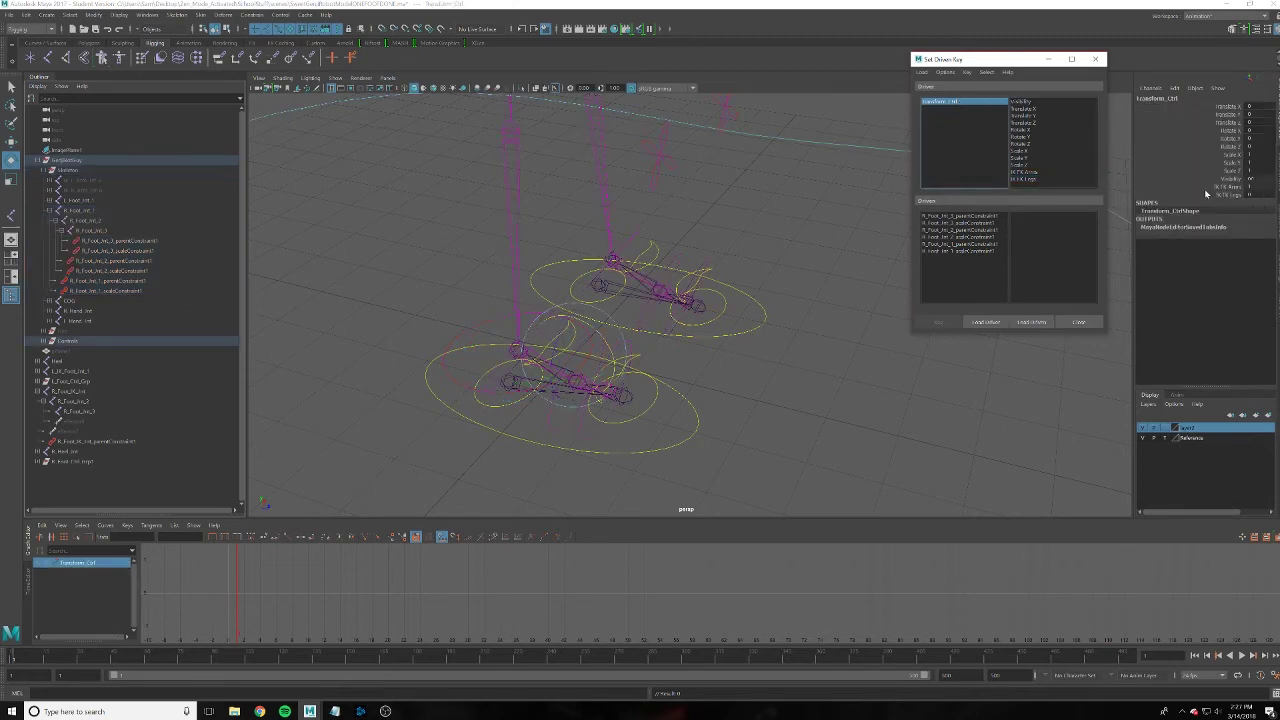
pyautogui.click(978, 216)
pyautogui.scroll(-1, 1040, 258)
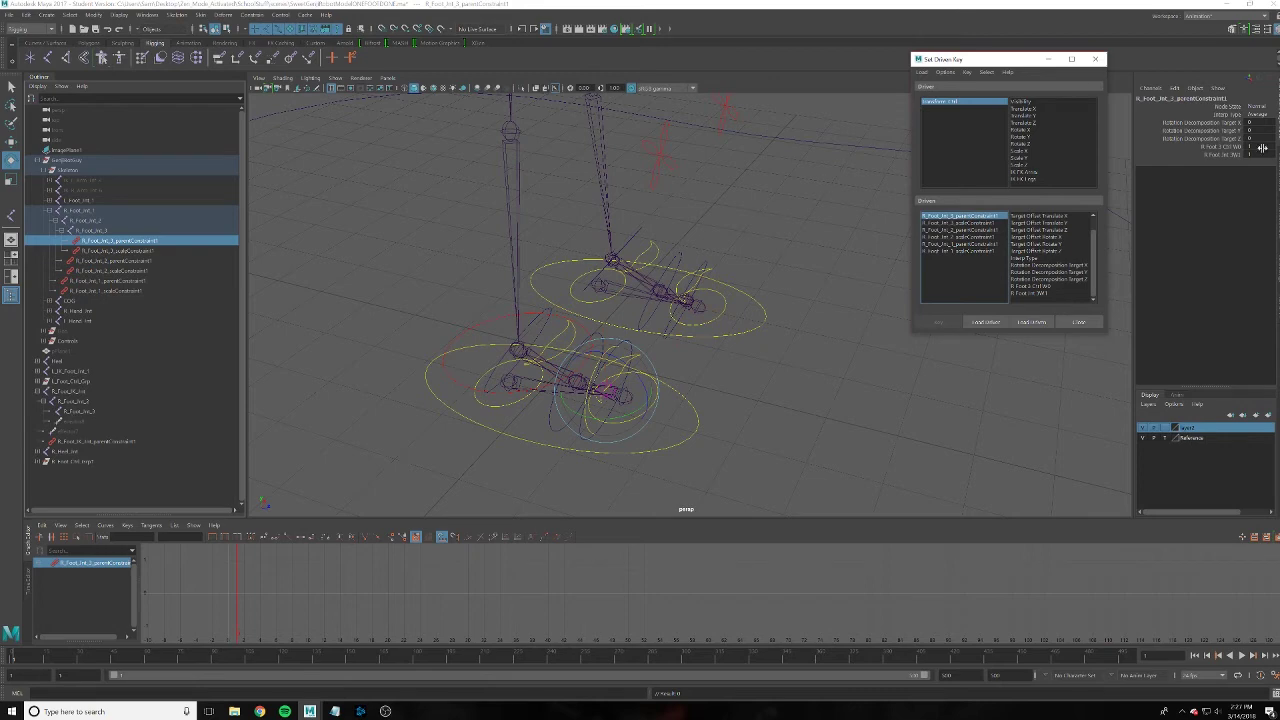
# Review each right-foot constraint's drivable attributes and choose the leg switch as the driver
pyautogui.click(1252, 141)
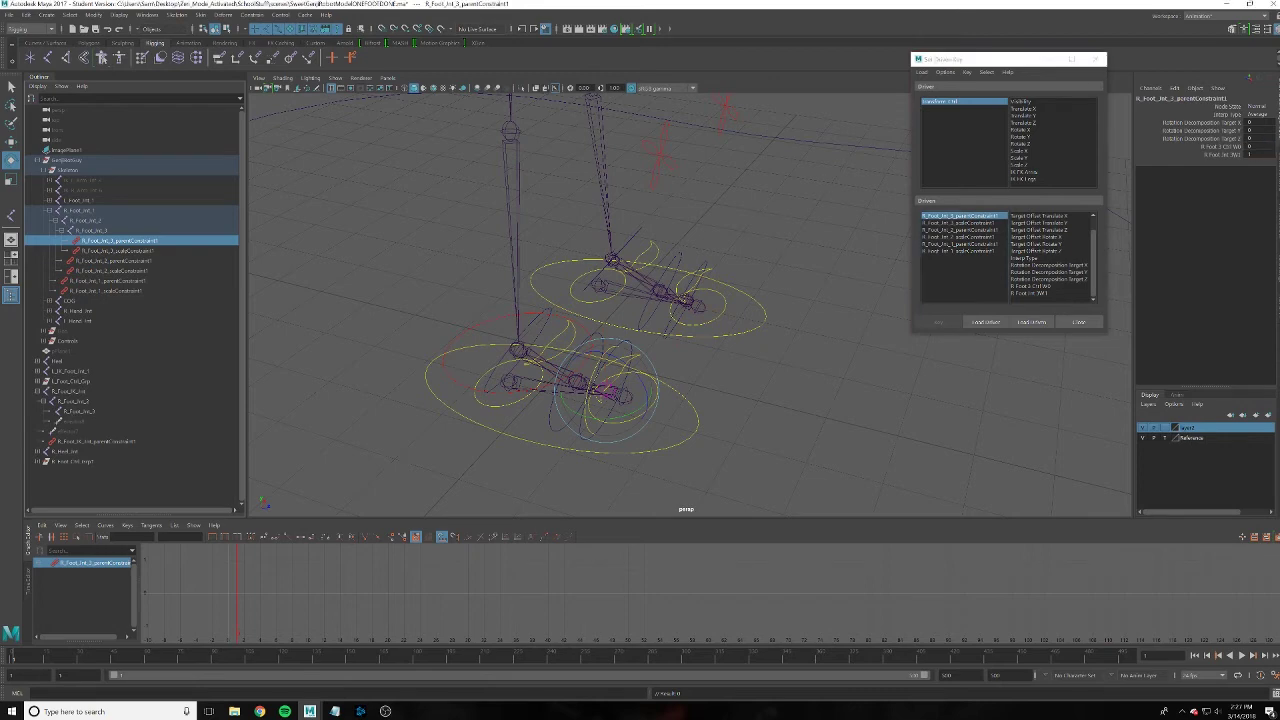
pyautogui.click(995, 222)
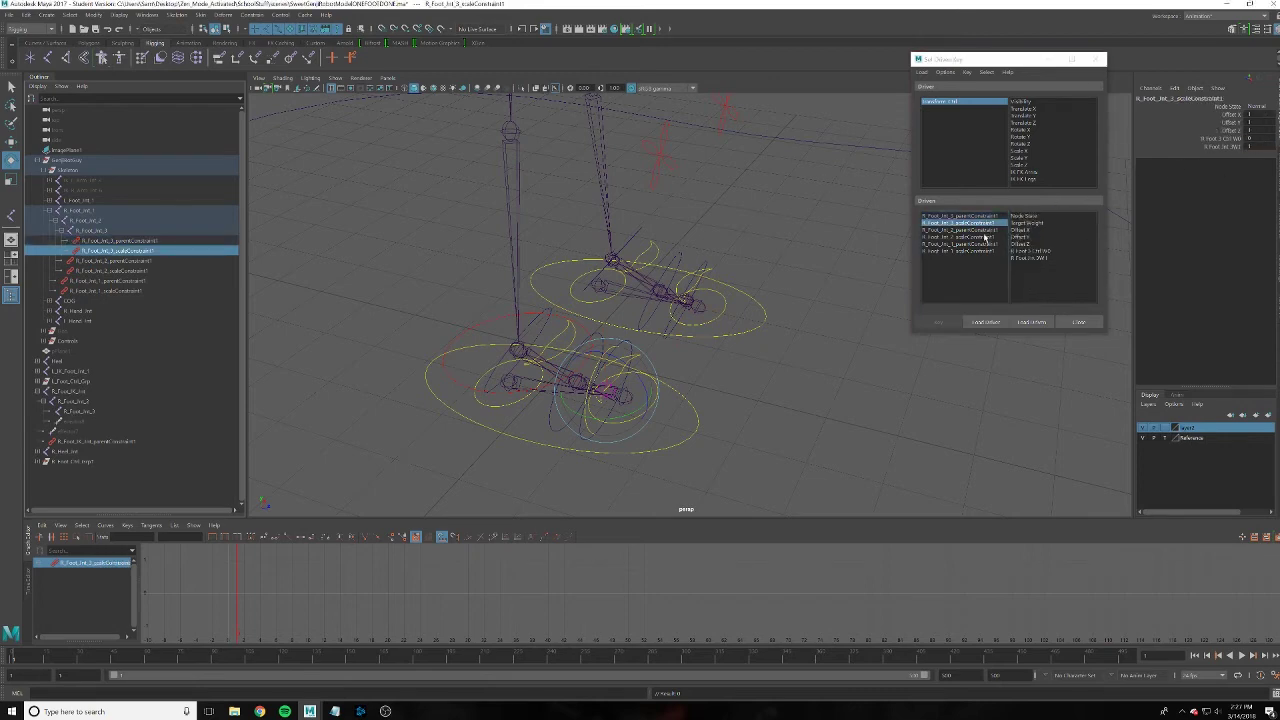
pyautogui.click(990, 231)
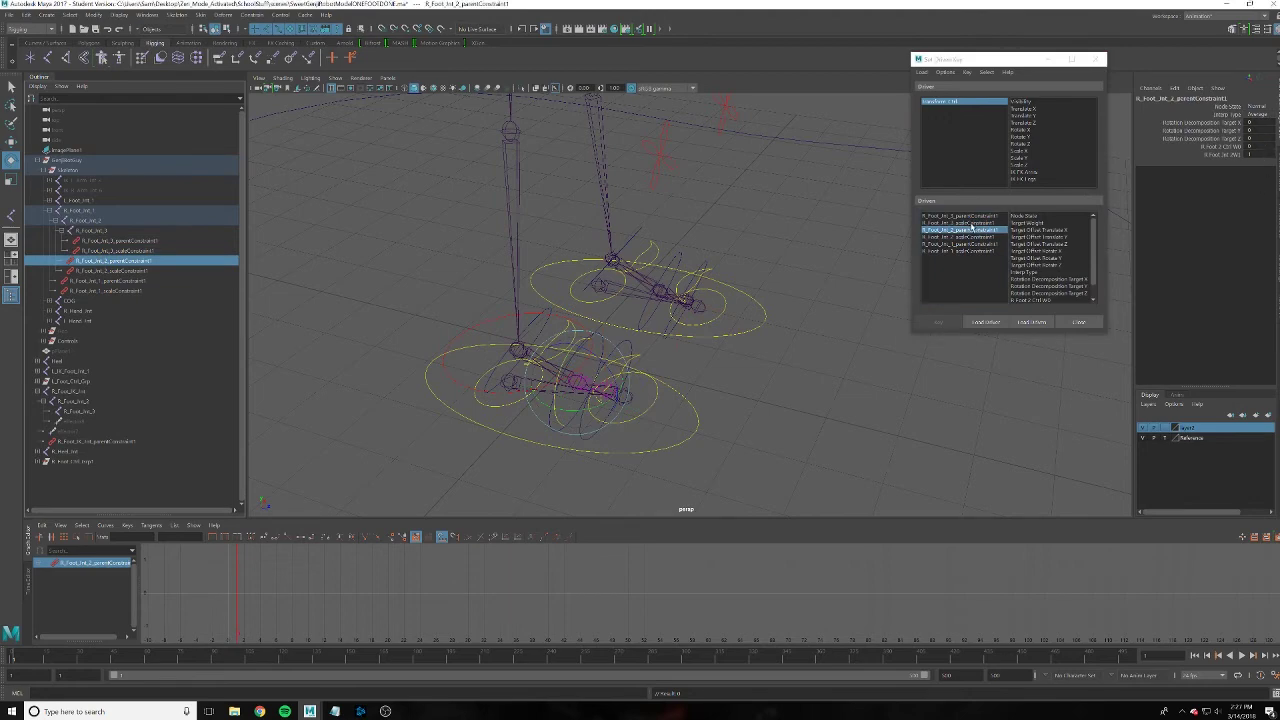
pyautogui.click(970, 237)
pyautogui.click(975, 244)
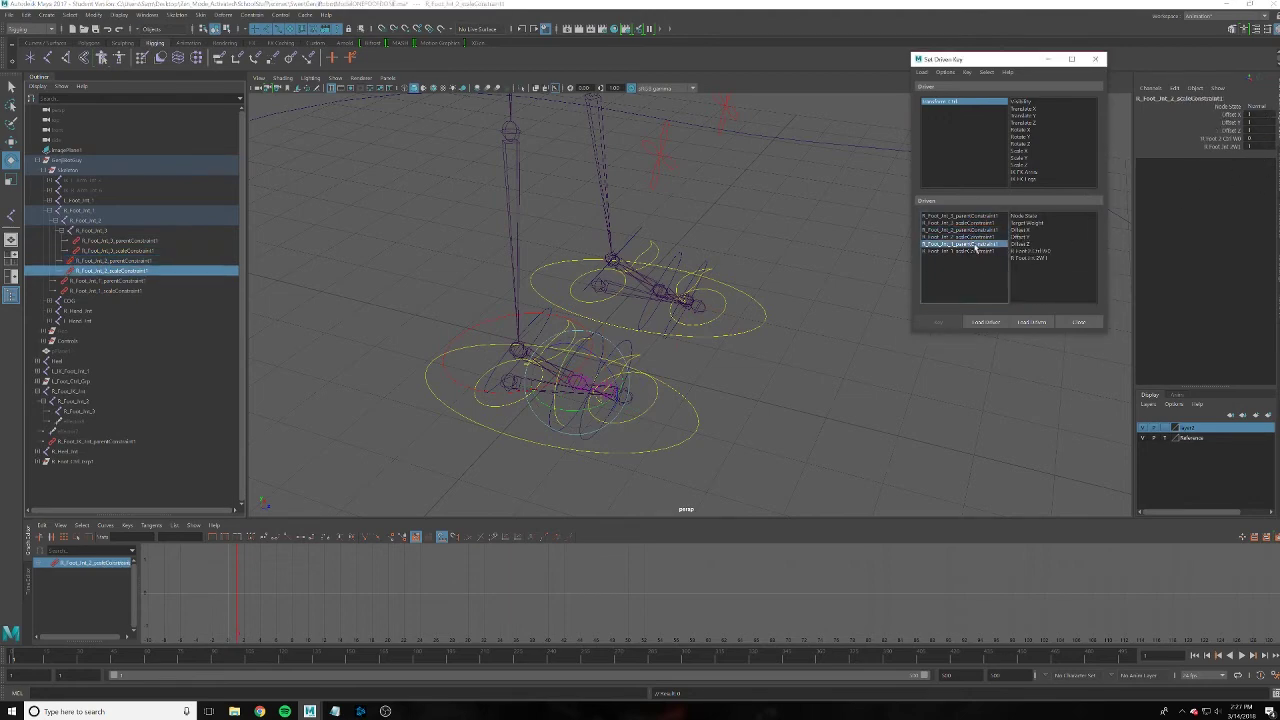
pyautogui.click(942, 251)
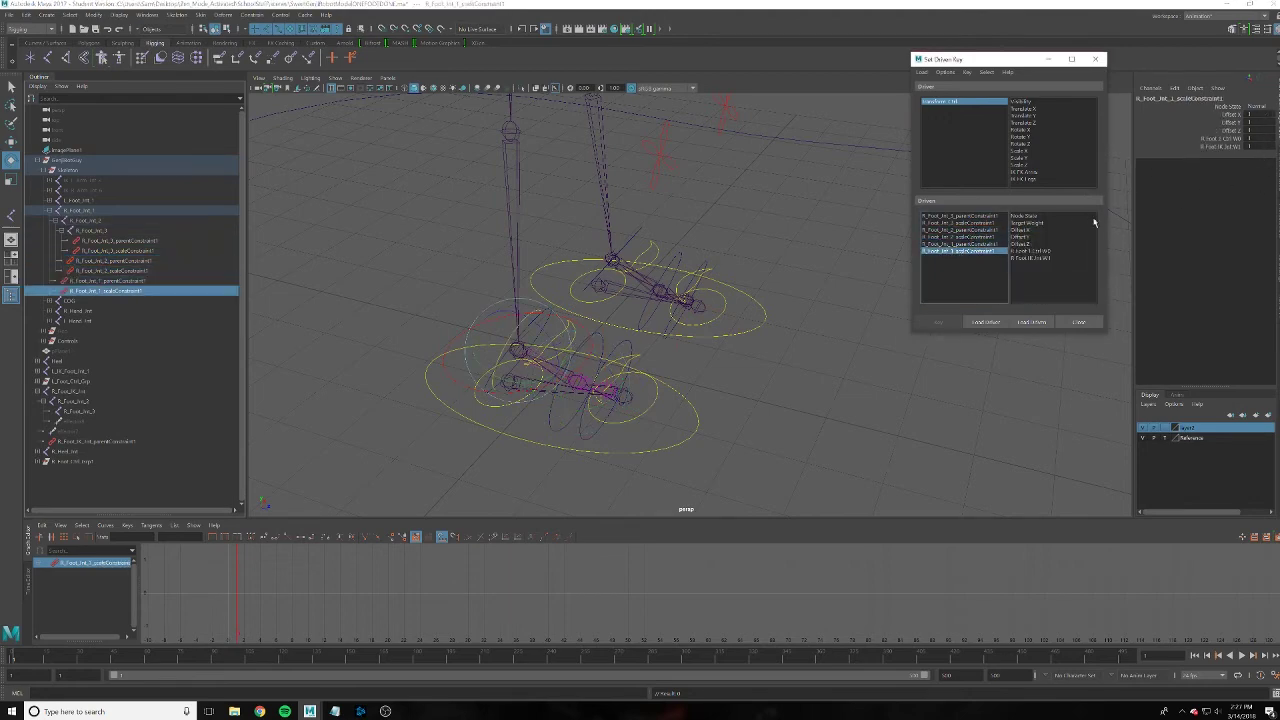
pyautogui.click(1114, 181)
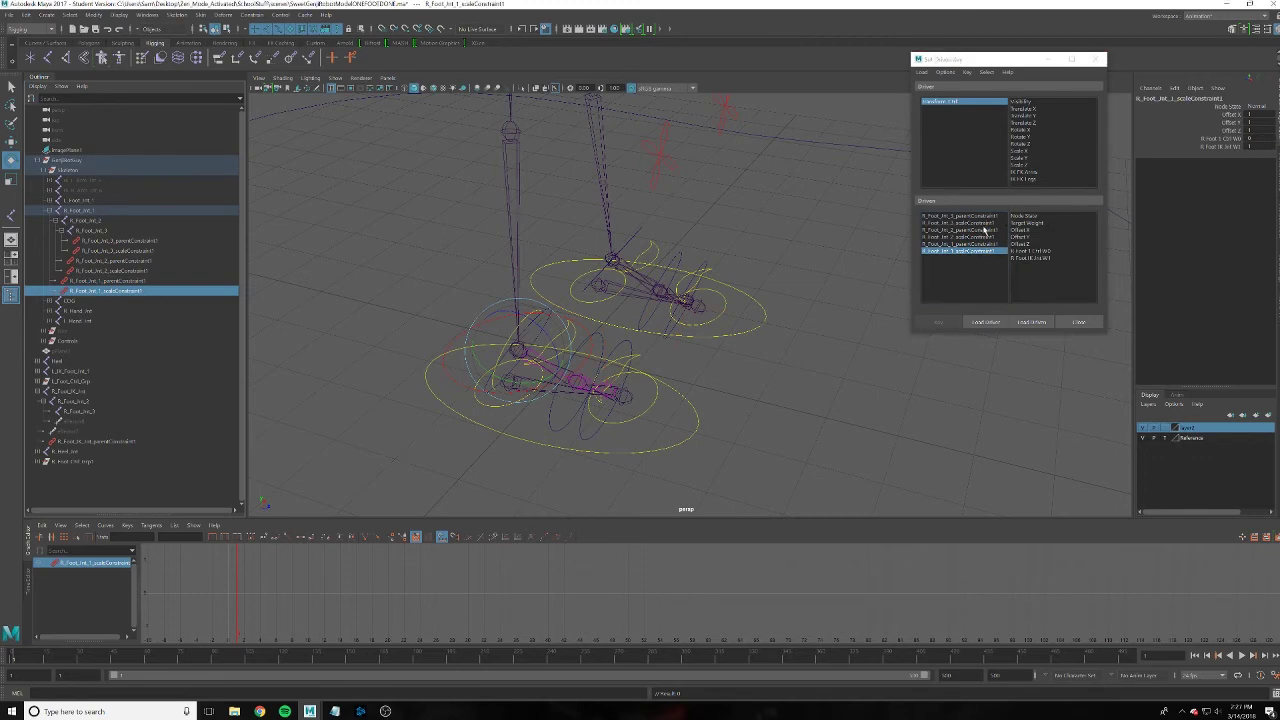
pyautogui.click(993, 217)
# Key the W0/W1 weights of R_Foot_Jnt_3's parent and scale constraints
pyautogui.click(1024, 180)
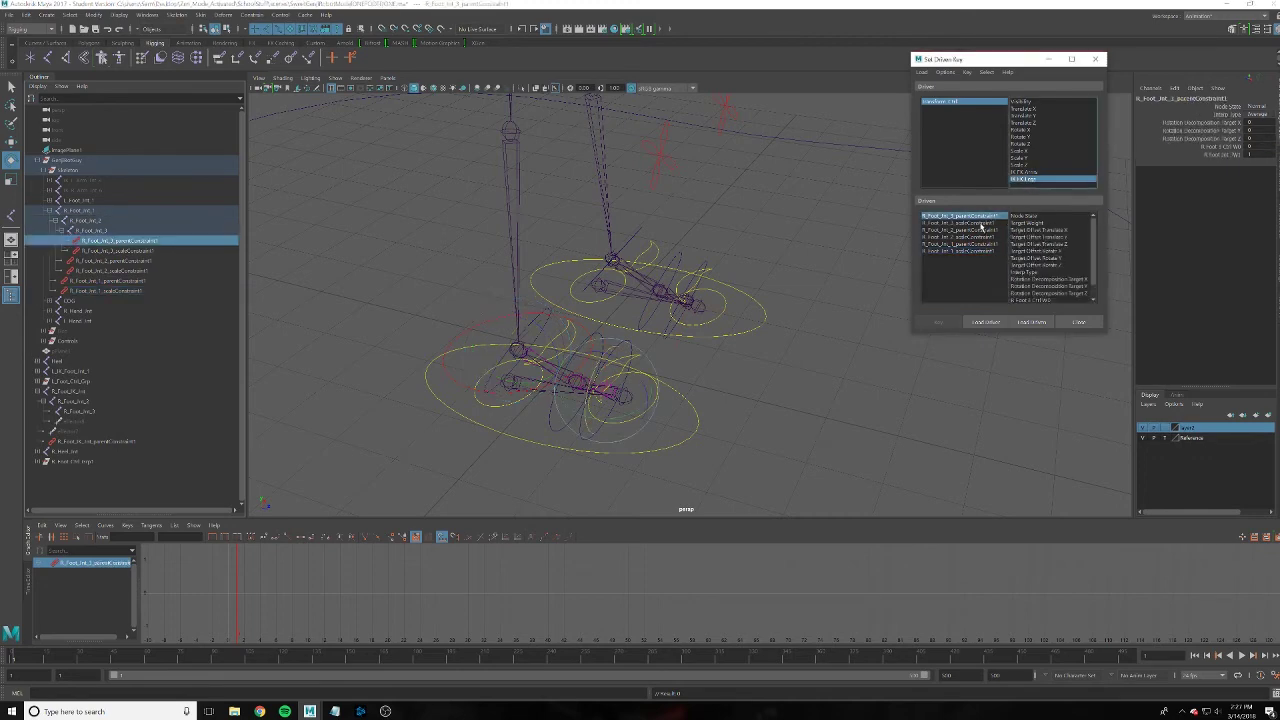
pyautogui.scroll(-1, 1026, 236)
pyautogui.click(1041, 286)
pyautogui.keyDown('shift'); pyautogui.click(1038, 293); pyautogui.keyUp('shift')
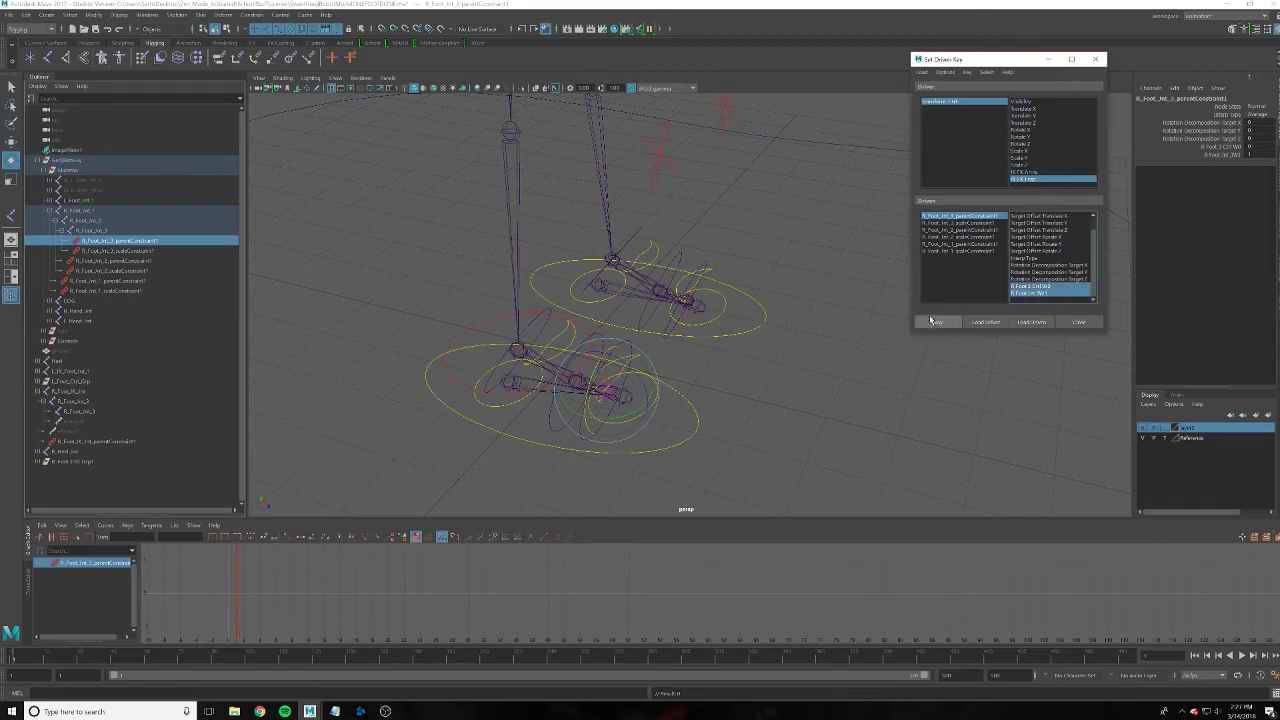
pyautogui.click(938, 321)
pyautogui.click(990, 223)
pyautogui.click(950, 320)
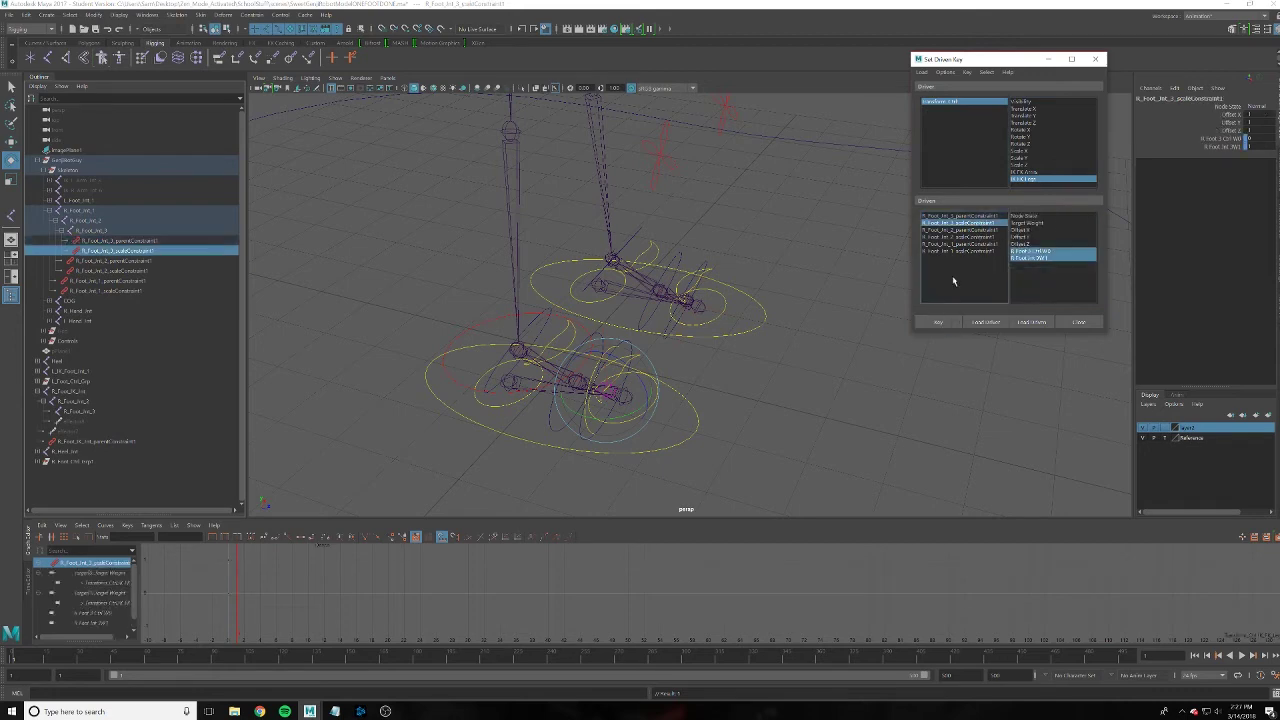
# Key the W0/W1 weights of R_Foot_Jnt_2's parent and scale constraints
pyautogui.click(966, 230)
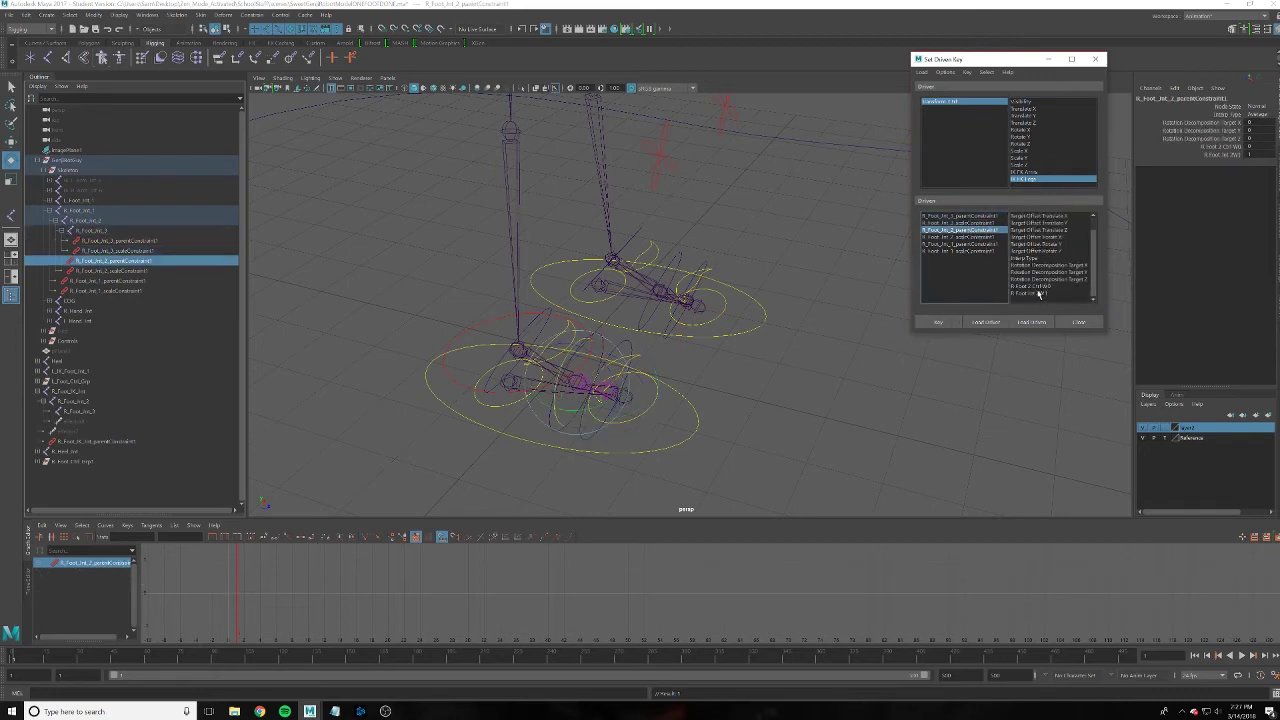
pyautogui.click(1039, 293)
pyautogui.keyDown('shift'); pyautogui.click(1040, 286); pyautogui.keyUp('shift')
pyautogui.click(941, 324)
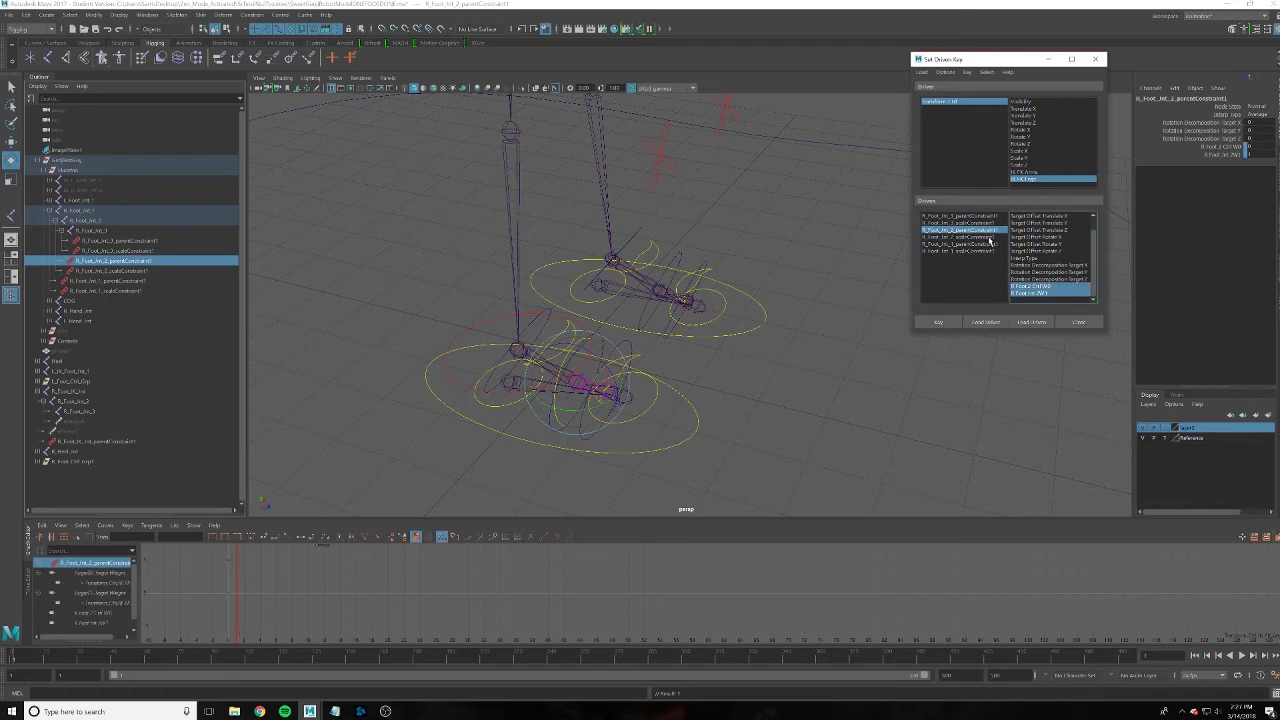
pyautogui.click(989, 238)
pyautogui.click(938, 322)
# Key R_Foot_Jnt_1's parent and scale constraint weights, then select Transform_Ctrl
pyautogui.click(984, 245)
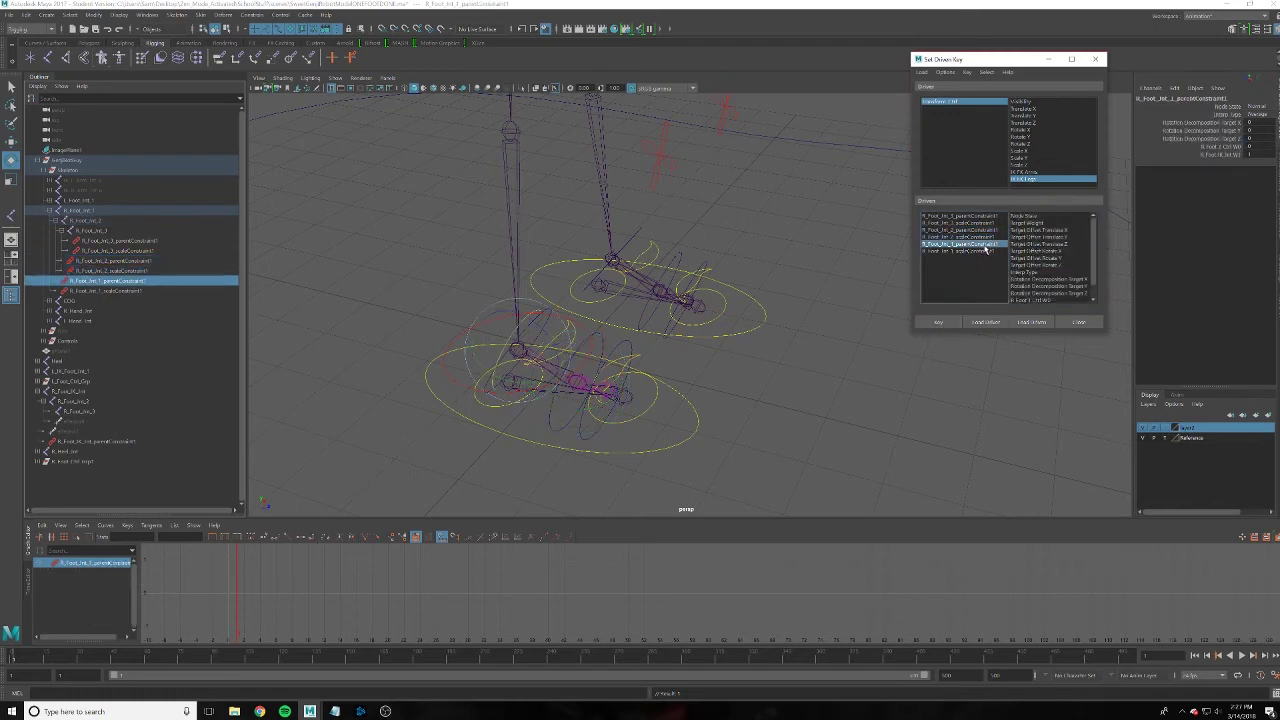
pyautogui.scroll(-1, 1046, 286)
pyautogui.click(1034, 293)
pyautogui.keyDown('shift'); pyautogui.click(1040, 286); pyautogui.keyUp('shift')
pyautogui.click(938, 322)
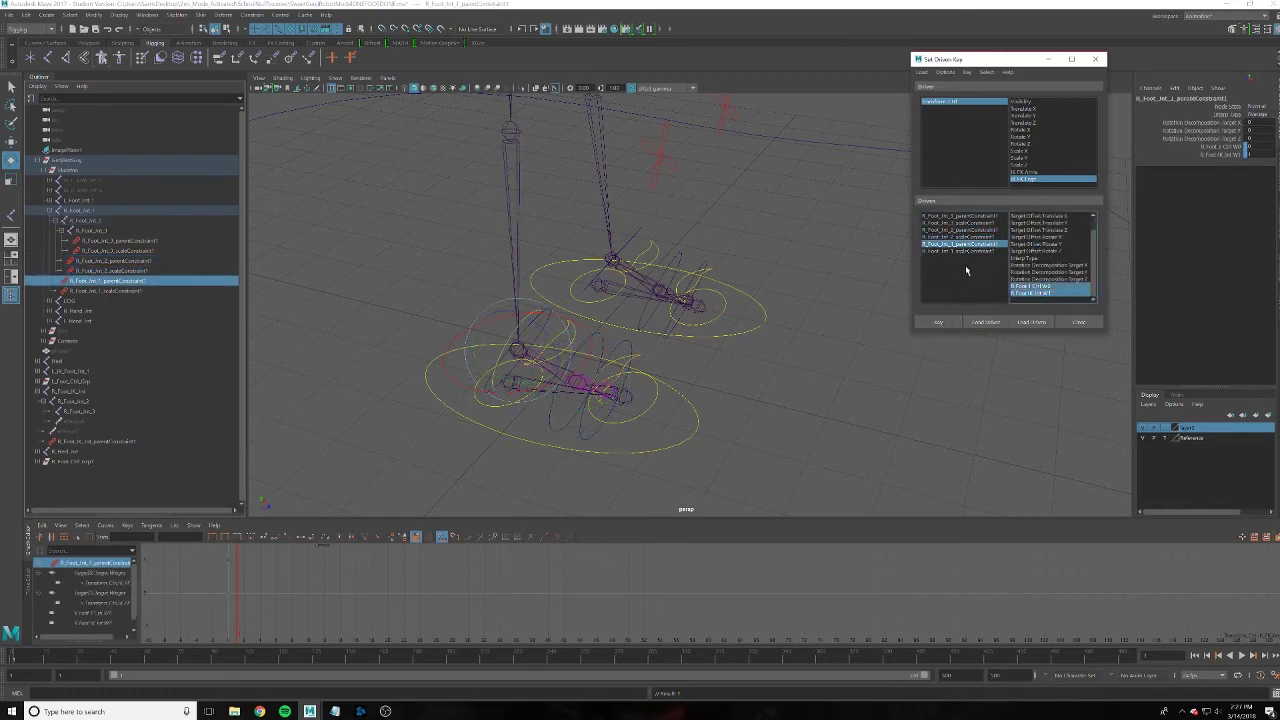
pyautogui.click(988, 251)
pyautogui.click(938, 322)
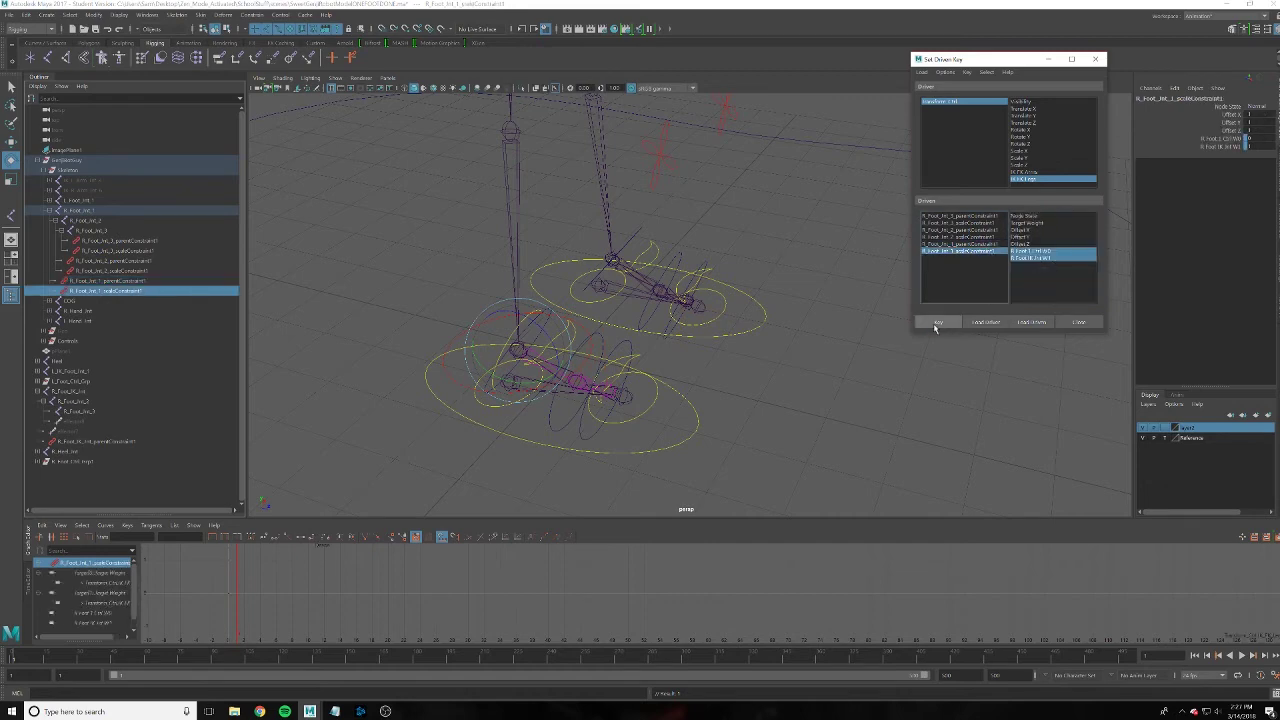
pyautogui.click(988, 216)
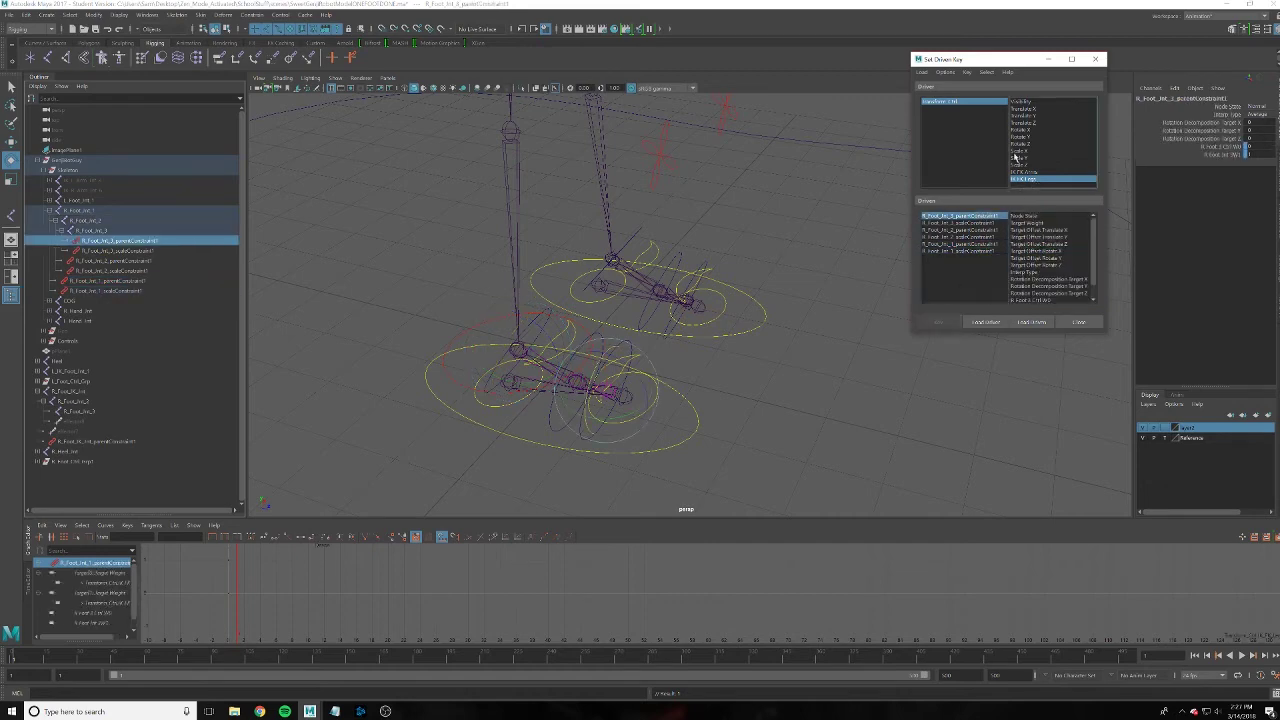
pyautogui.click(982, 103)
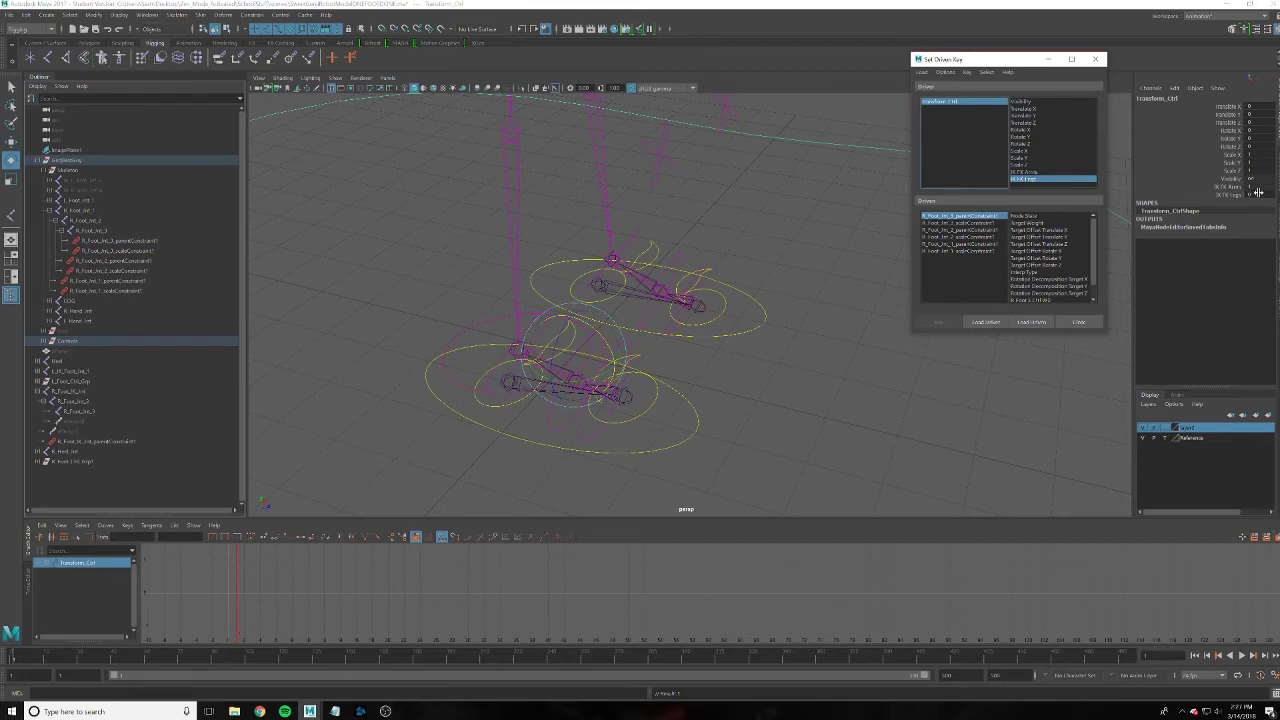
# Change the weight values on each R_Foot_Jnt_3, _2 and _1 parent and scale constraint
pyautogui.click(1258, 194)
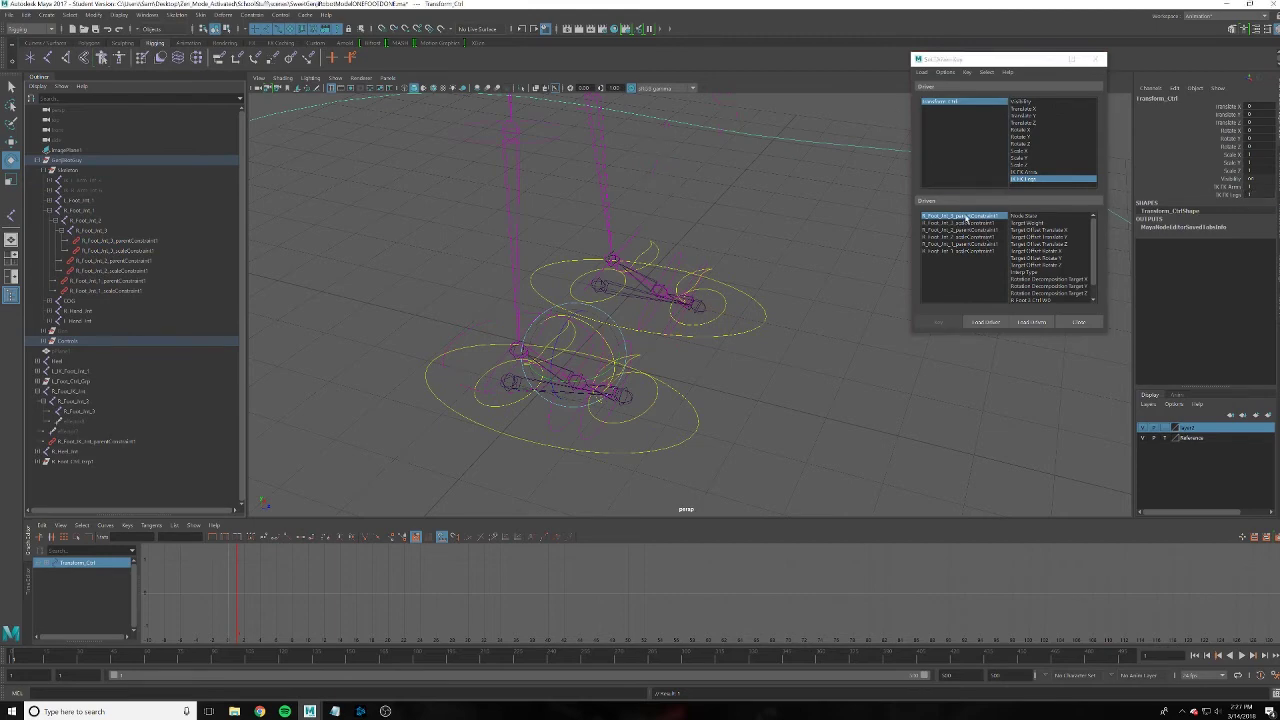
pyautogui.click(967, 216)
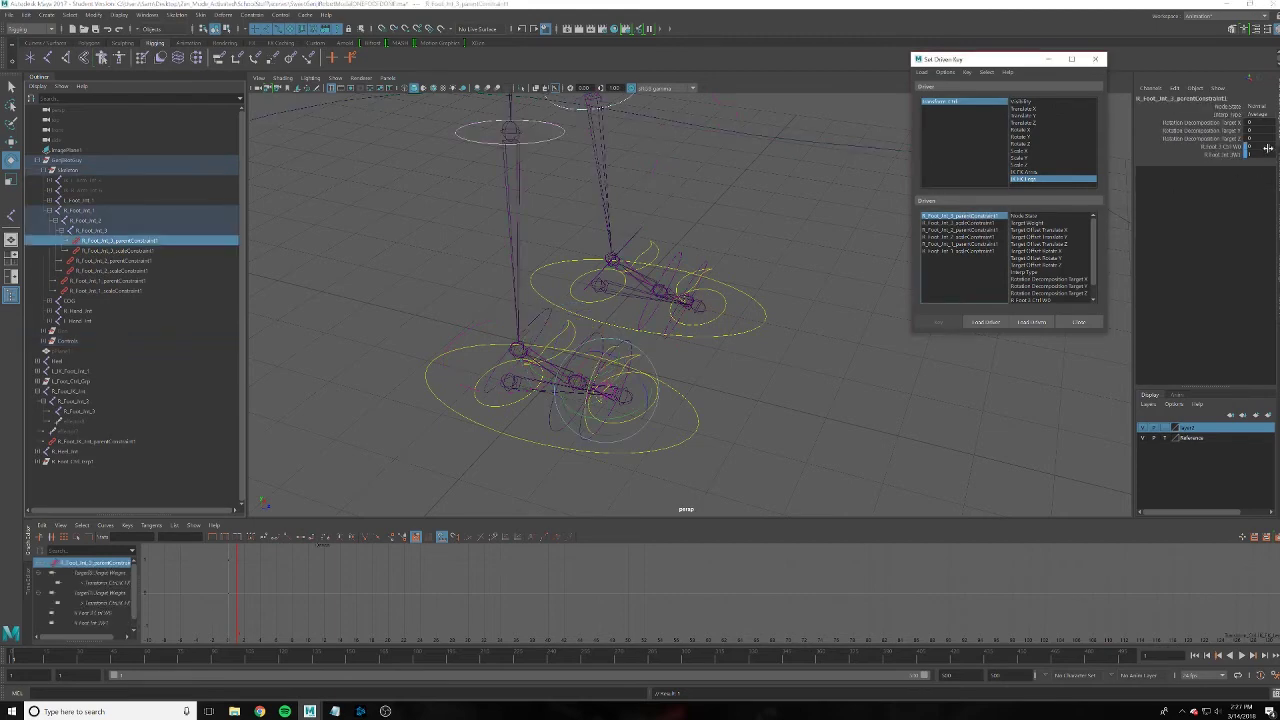
pyautogui.click(1256, 146)
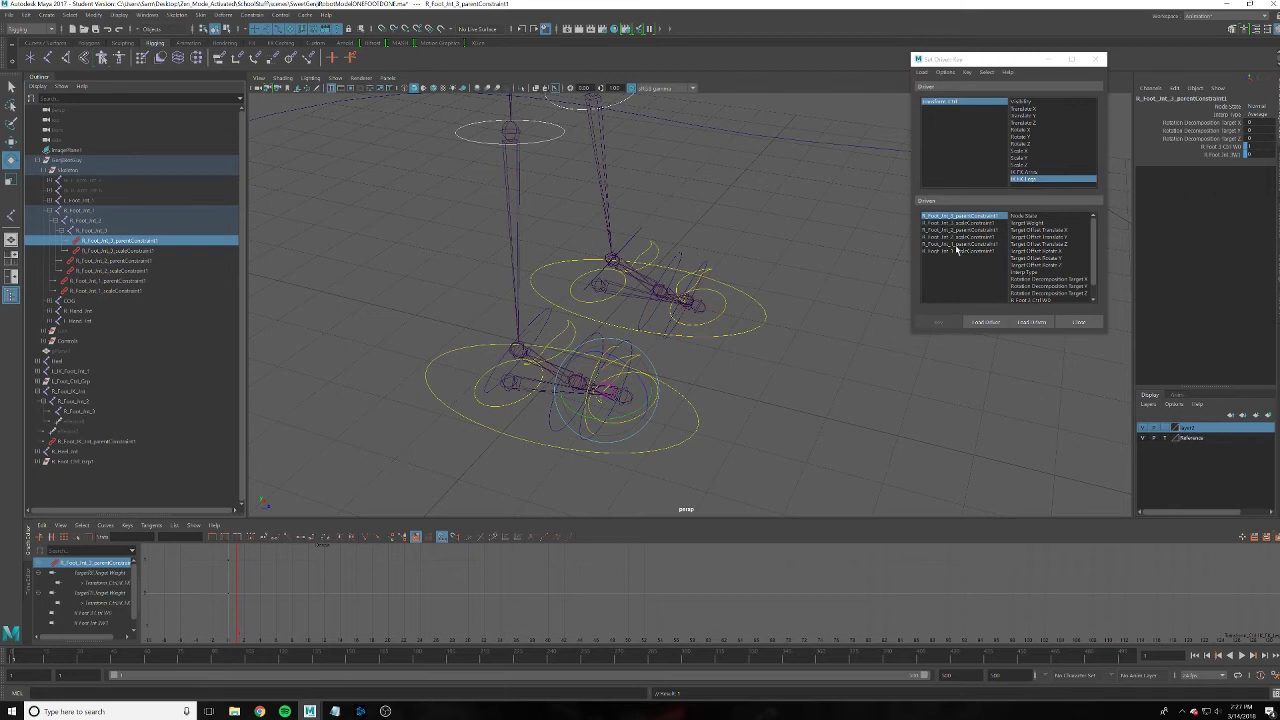
pyautogui.click(970, 222)
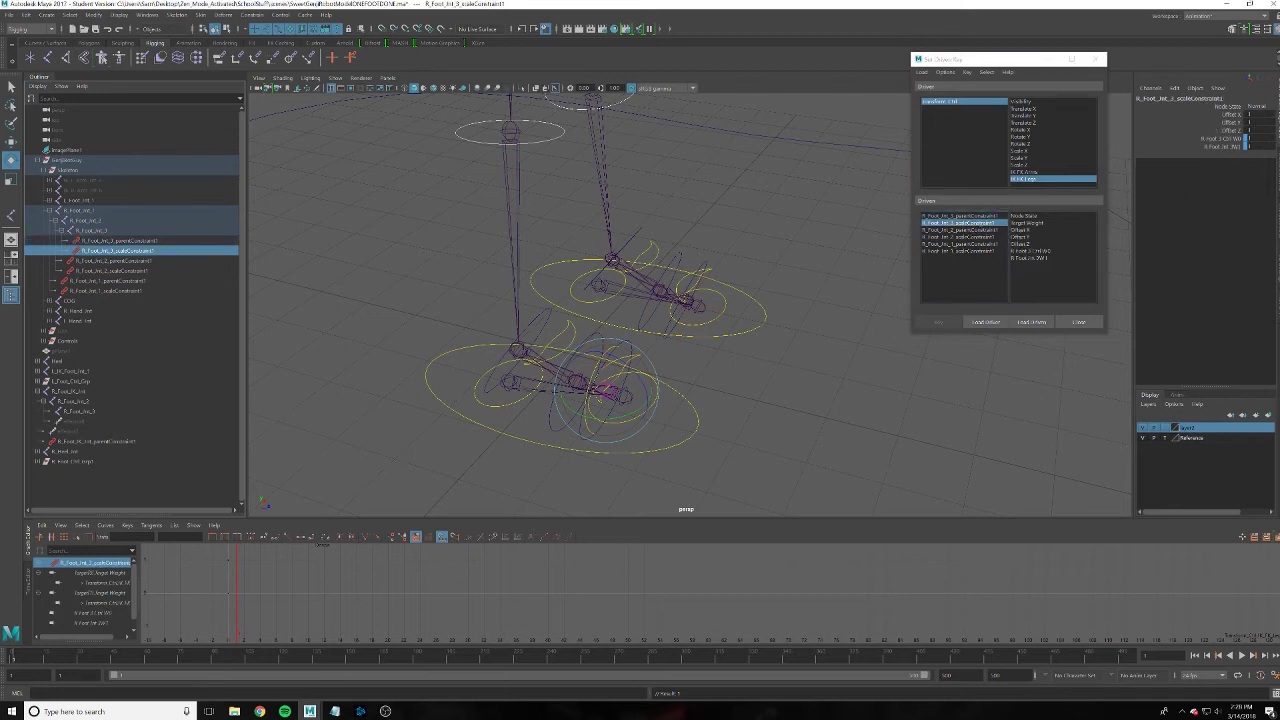
pyautogui.click(995, 230)
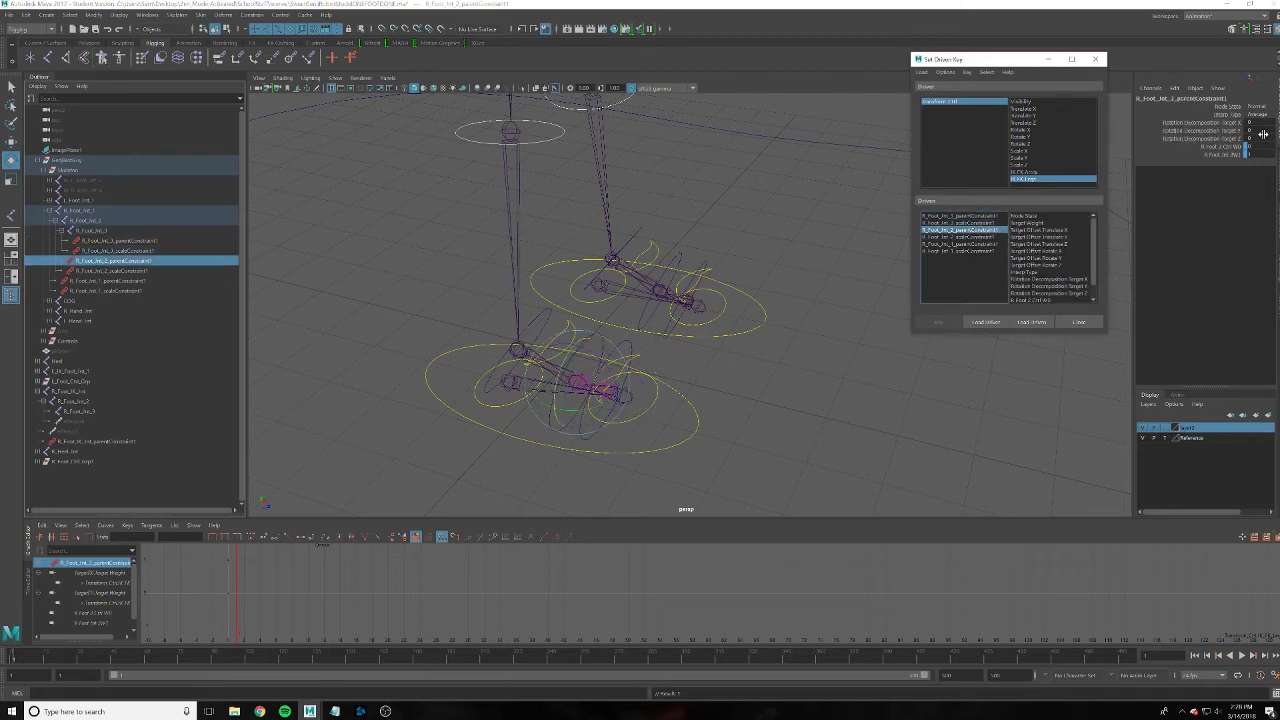
pyautogui.click(1248, 147)
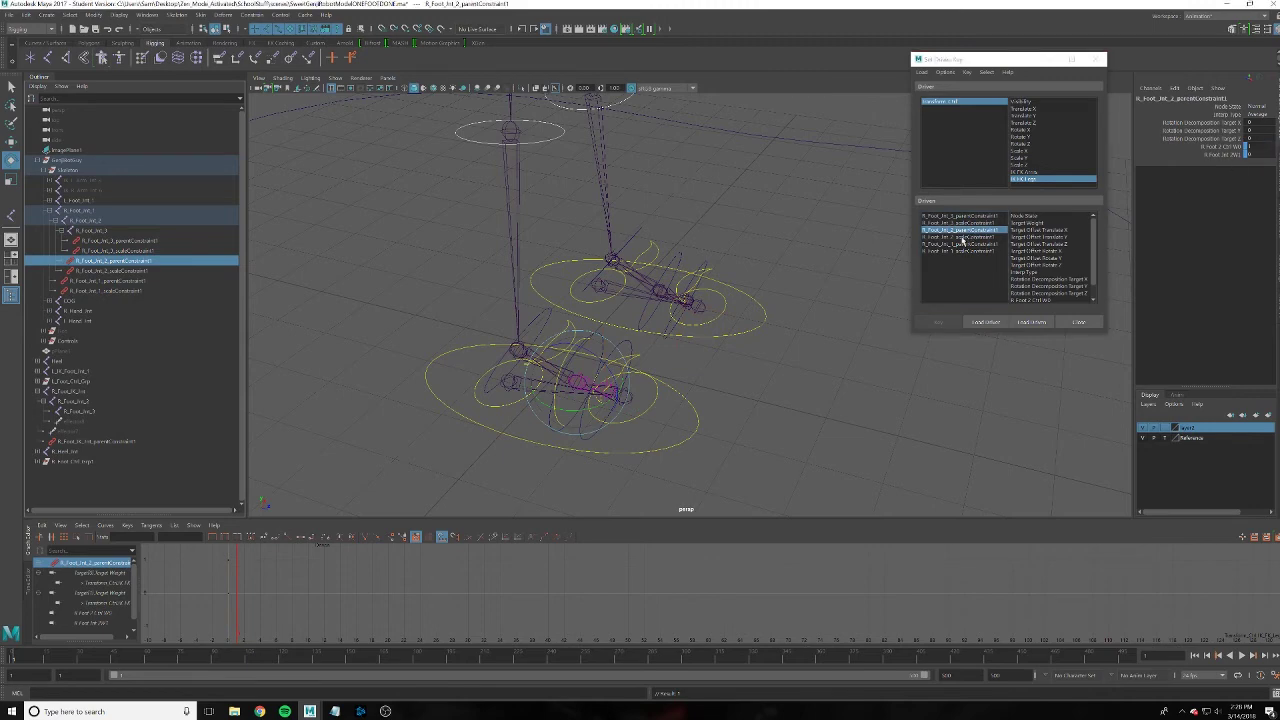
pyautogui.click(961, 237)
pyautogui.click(1253, 146)
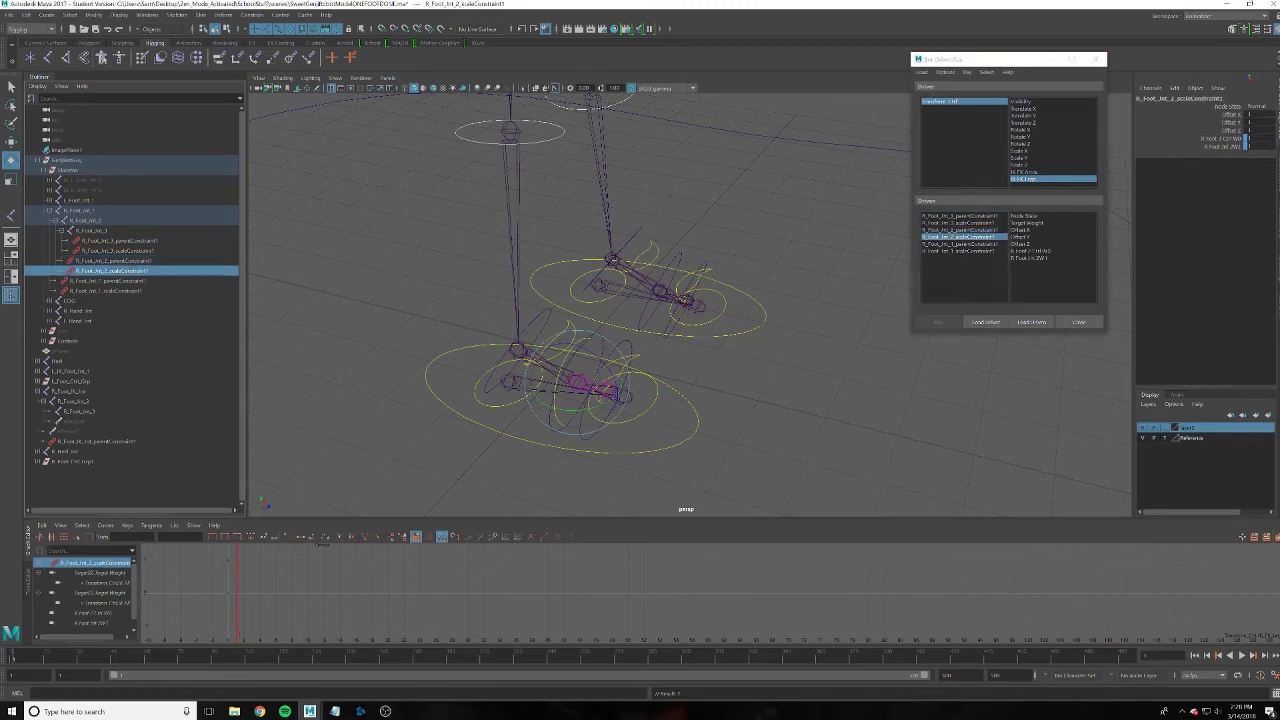
pyautogui.click(993, 244)
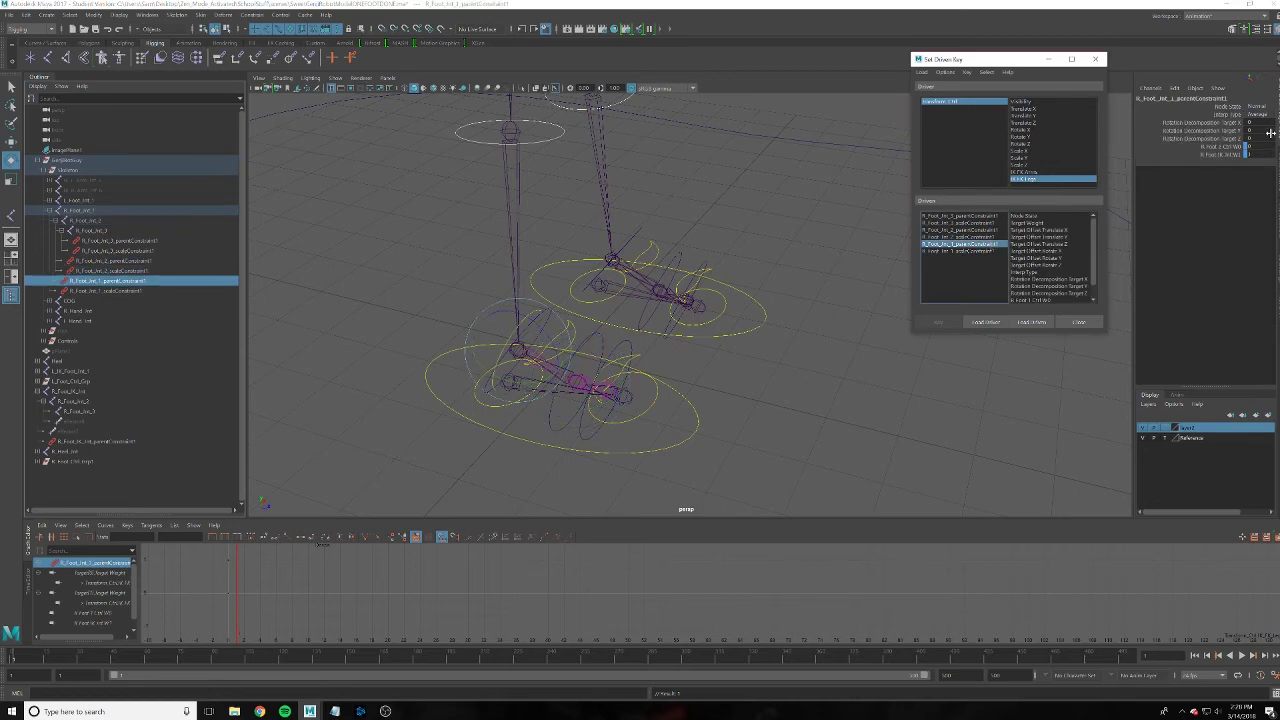
pyautogui.click(1256, 146)
pyautogui.click(986, 251)
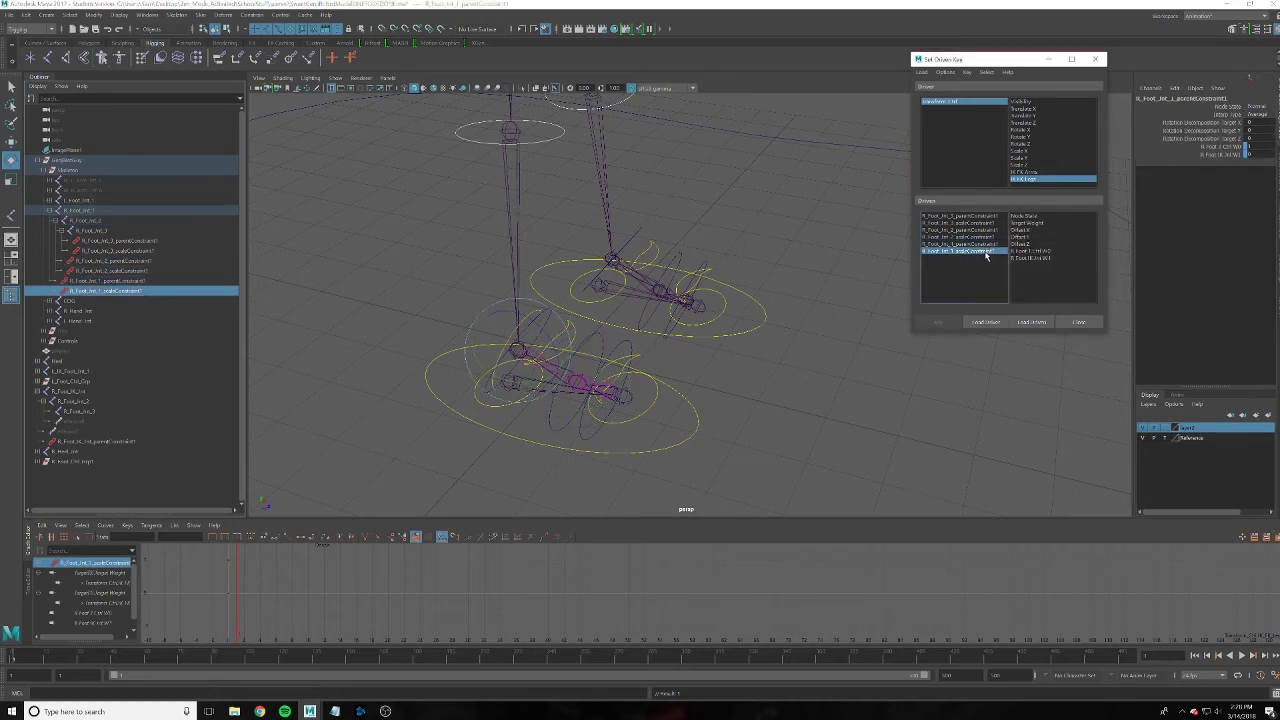
pyautogui.click(1256, 140)
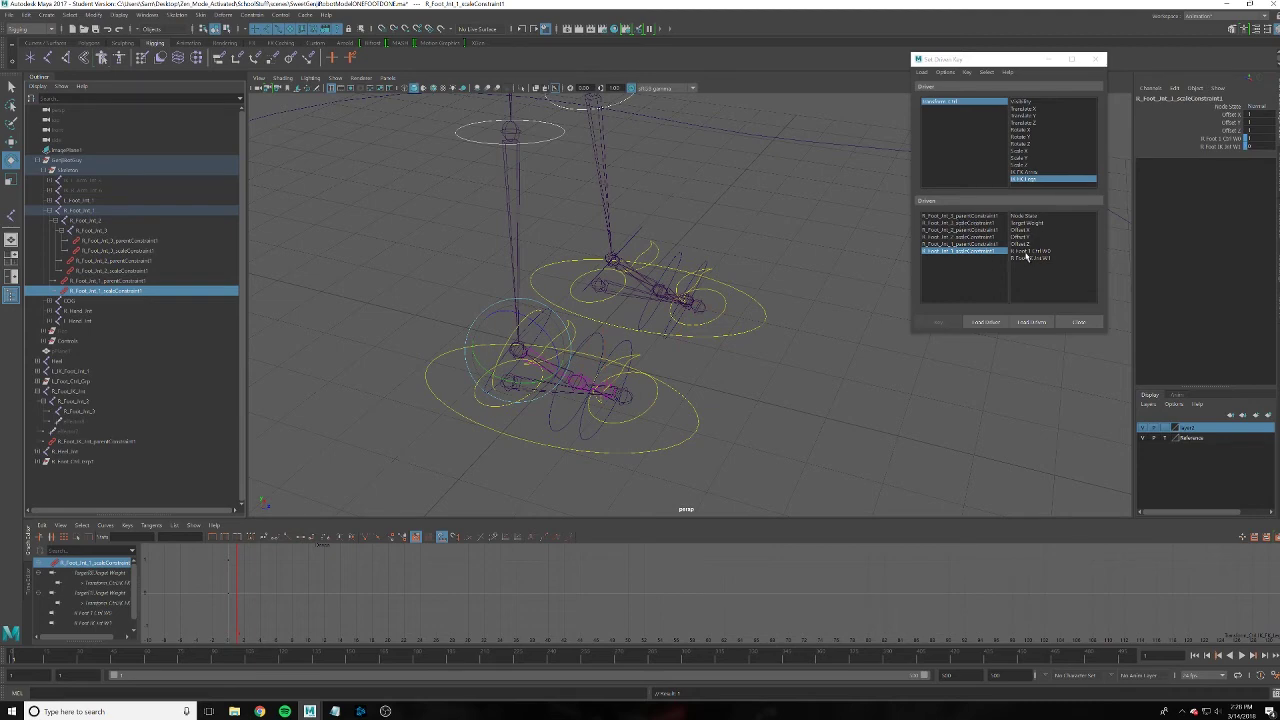
# Re-key the W0/W1 weights for R_Foot_Jnt_1 and the R_Foot_Jnt_2 scale constraint
pyautogui.moveTo(1014, 268); pyautogui.dragTo(1014, 250)
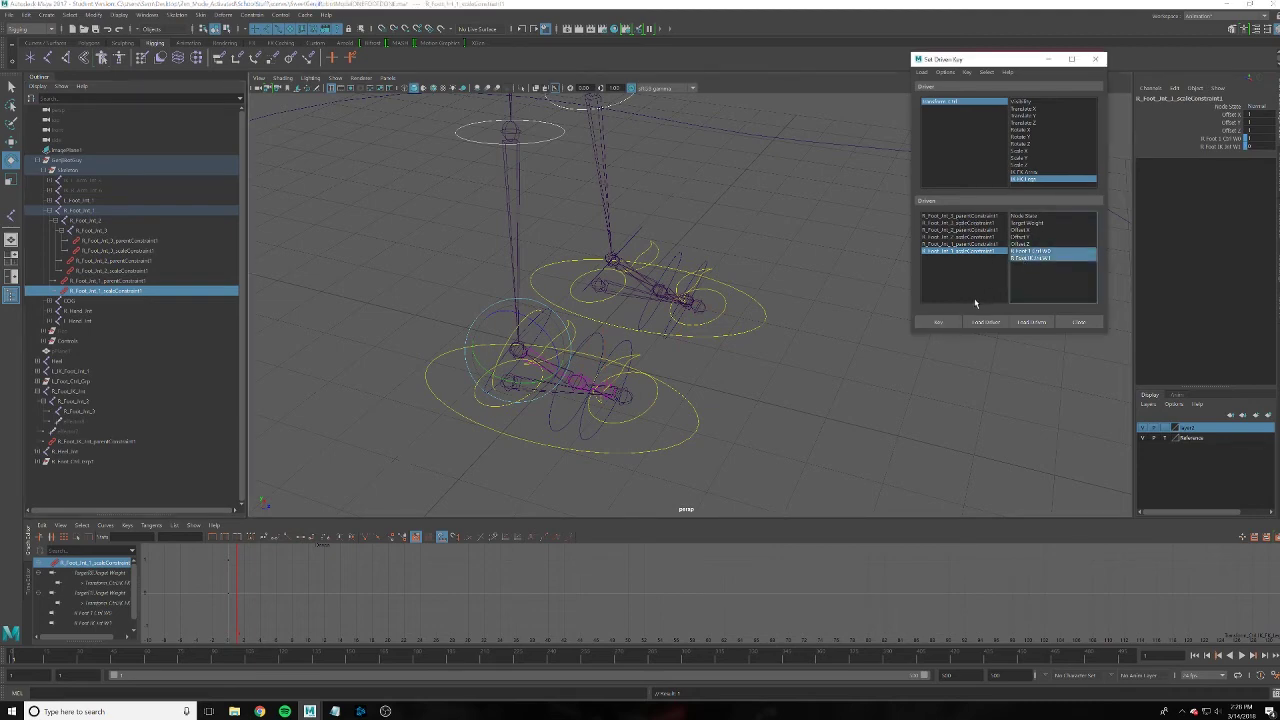
pyautogui.click(990, 244)
pyautogui.click(938, 322)
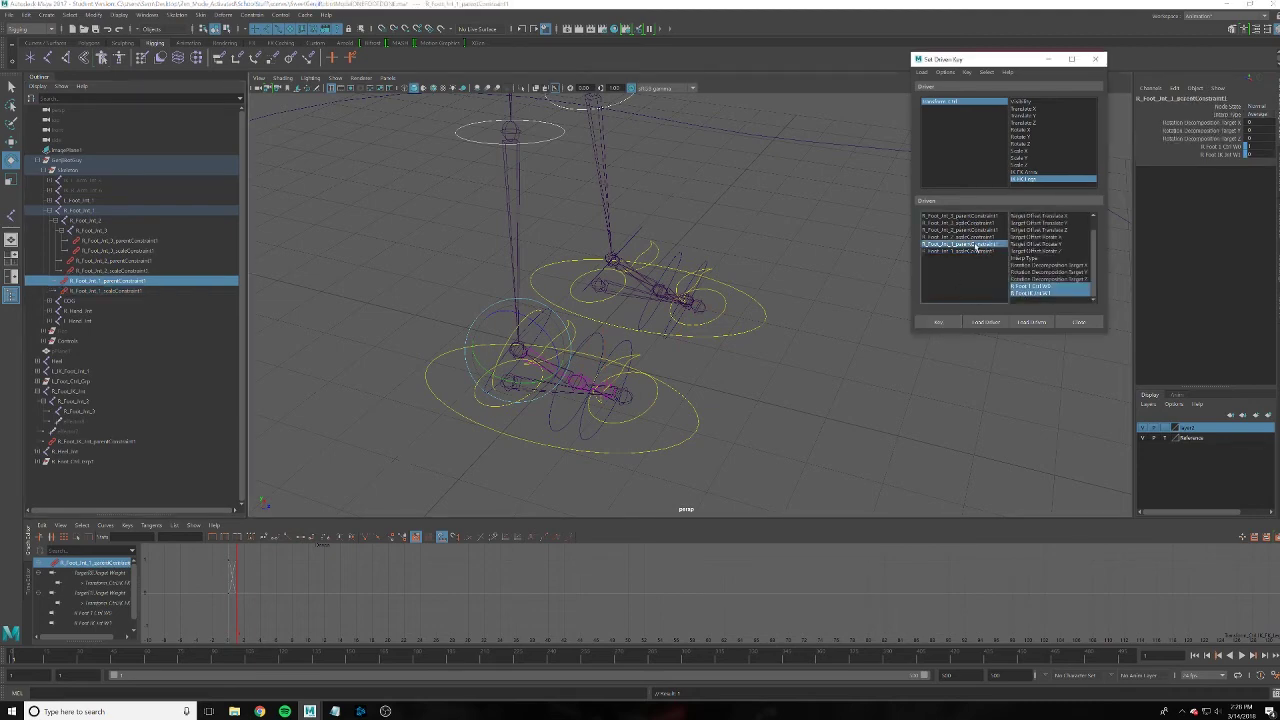
pyautogui.click(976, 237)
pyautogui.click(1045, 257)
pyautogui.click(938, 322)
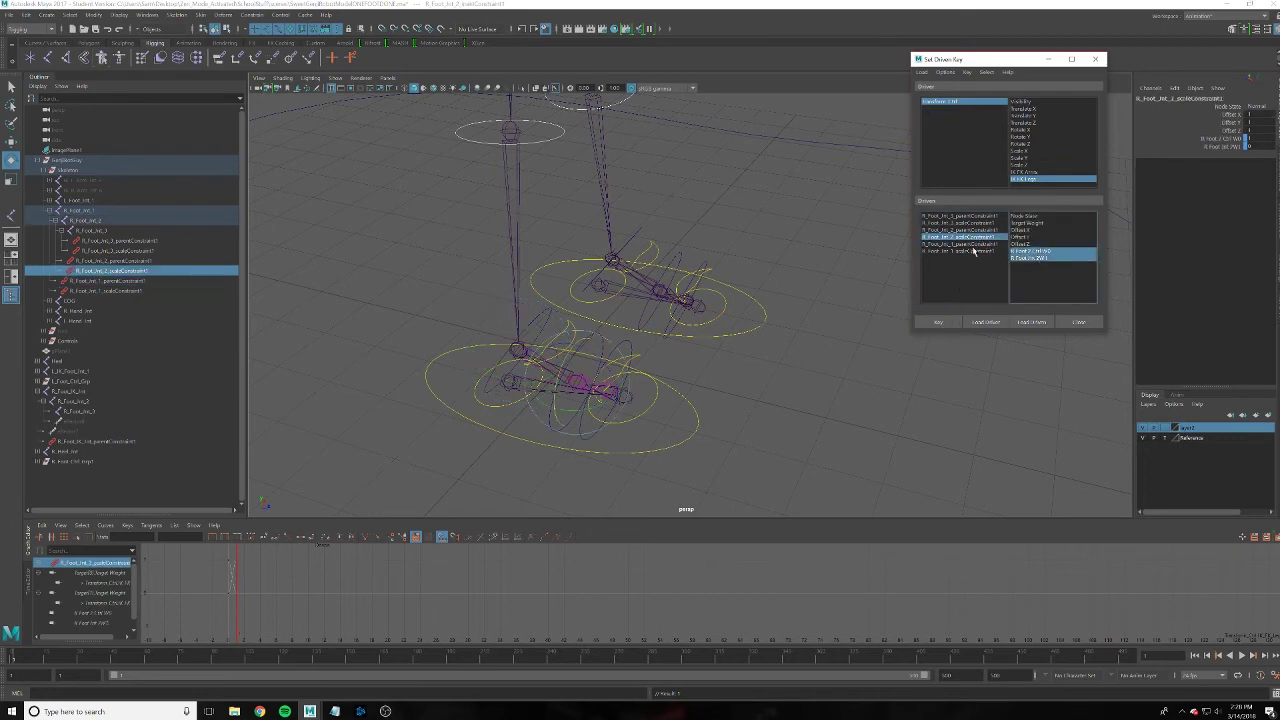
# Re-key R_Foot_Jnt_2 parent and R_Foot_Jnt_3 scale and parent constraint weights to the switch
pyautogui.click(960, 230)
pyautogui.moveTo(1040, 286)
pyautogui.mouseDown()
pyautogui.moveTo(1035, 257)
pyautogui.moveTo(1040, 293)
pyautogui.mouseUp()
pyautogui.click(940, 322)
pyautogui.click(960, 223)
pyautogui.click(950, 320)
pyautogui.click(960, 216)
pyautogui.click(938, 322)
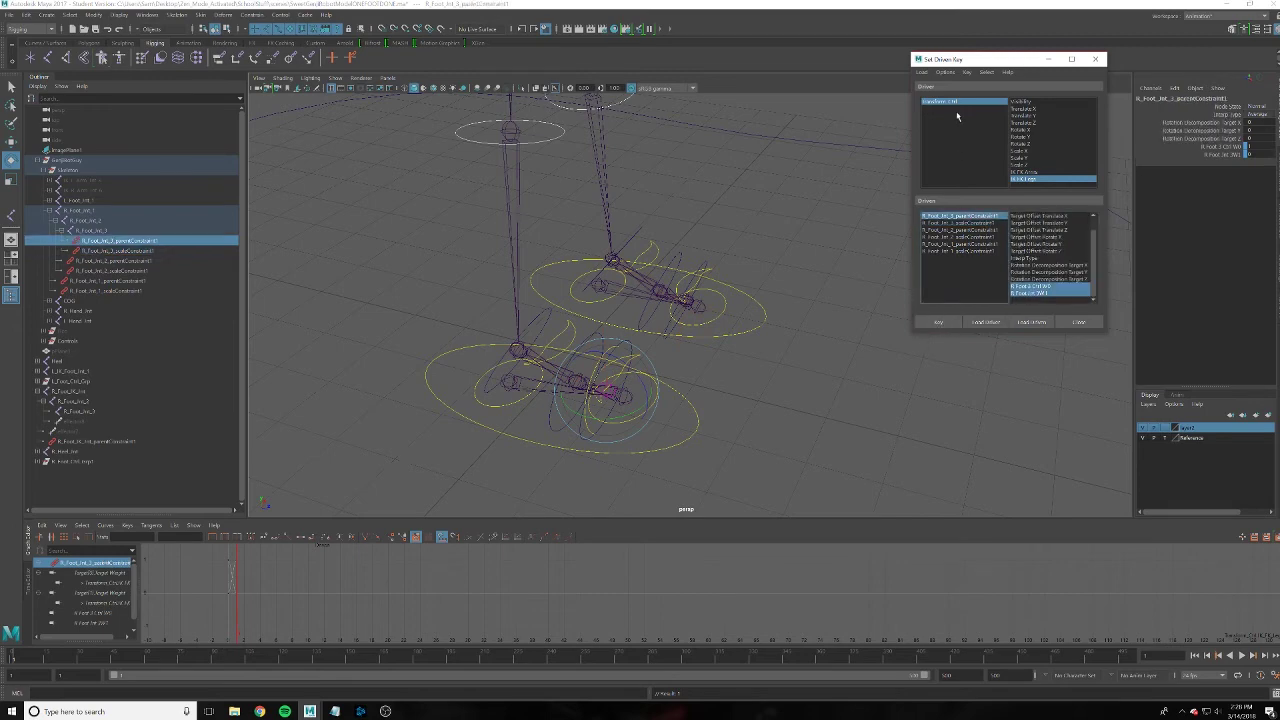
pyautogui.moveTo(973, 66); pyautogui.dragTo(1049, 64)
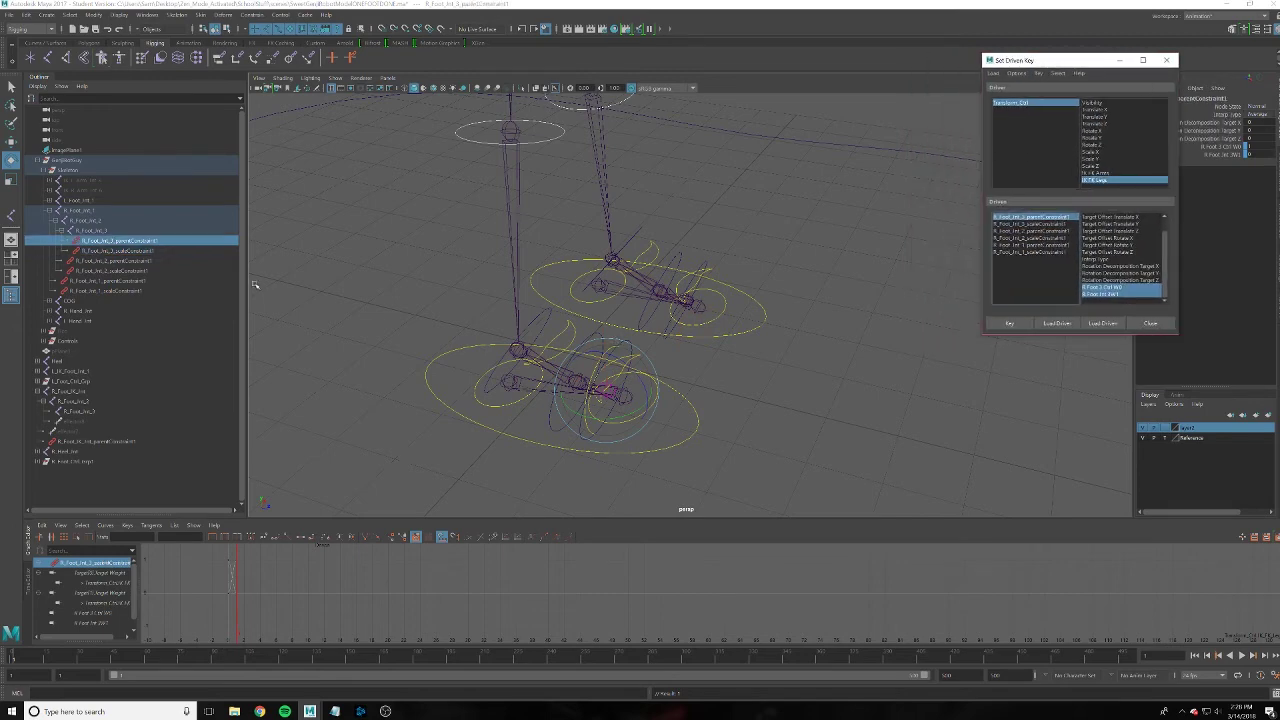
# Collapse the Skeleton group and unhide the Geo leg geometry for a low side view
pyautogui.click(49, 211)
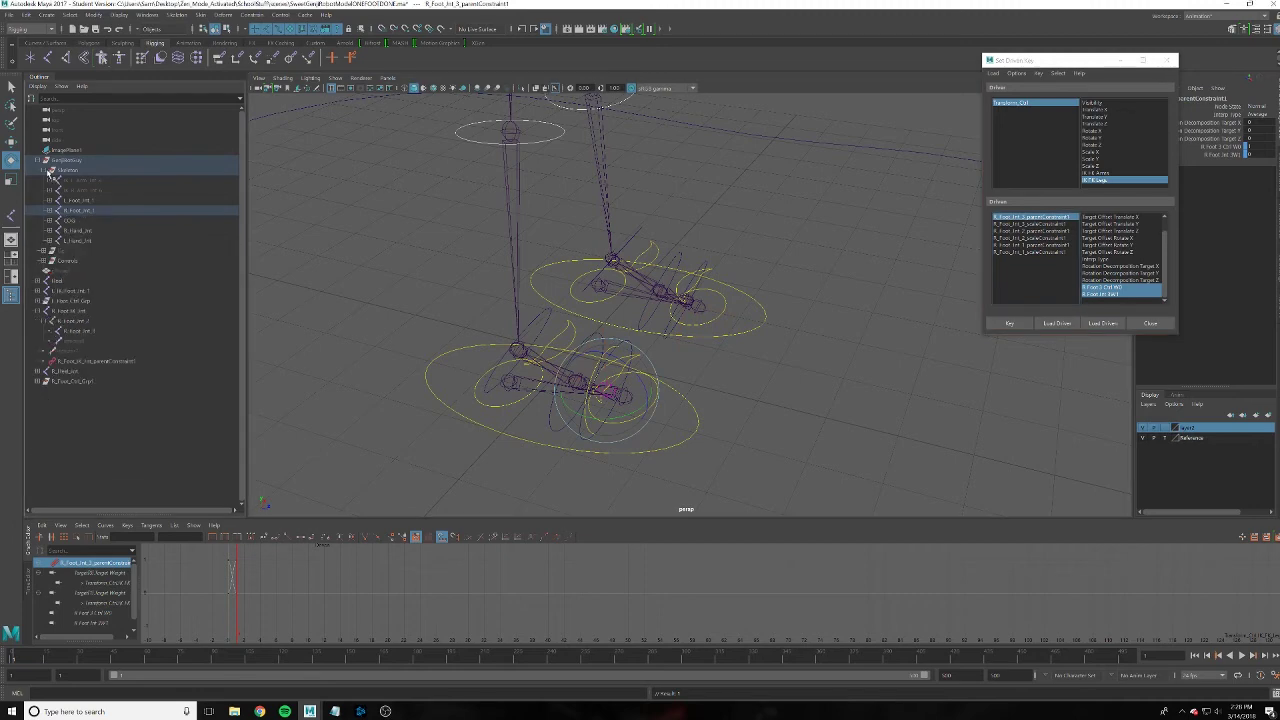
pyautogui.click(44, 171)
pyautogui.click(68, 180)
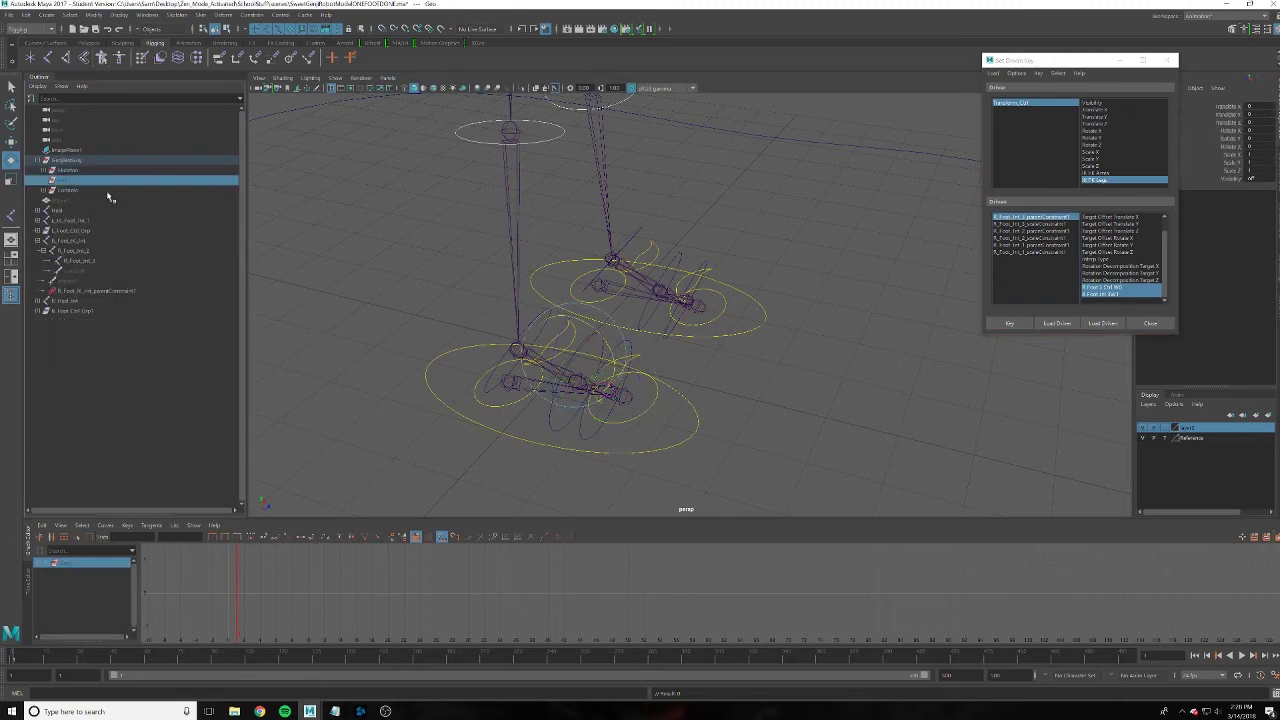
pyautogui.press('h')
pyautogui.click(771, 419)
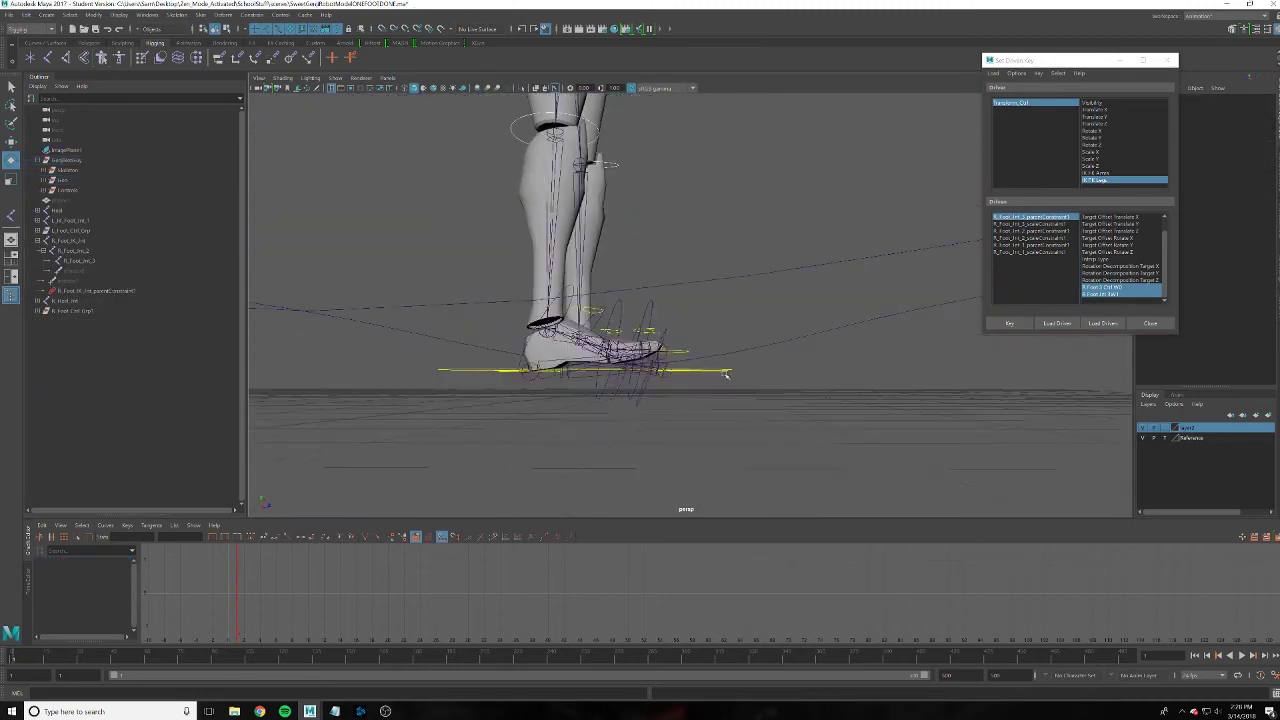
pyautogui.keyDown('alt'); pyautogui.moveTo(743, 417); pyautogui.dragTo(744, 399); pyautogui.keyUp('alt')
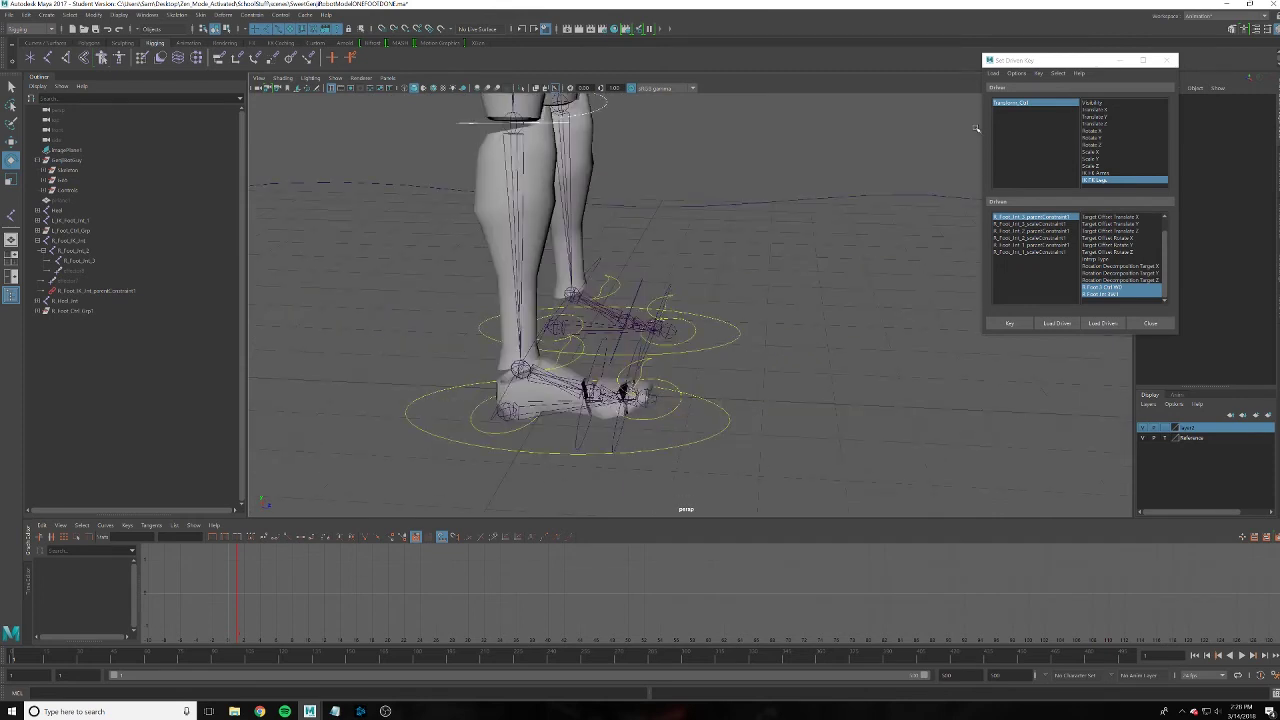
pyautogui.moveTo(1045, 64); pyautogui.dragTo(989, 70)
# Test-rotate the R_Leg_2_Ctrl leg control, then undo it
pyautogui.click(826, 196)
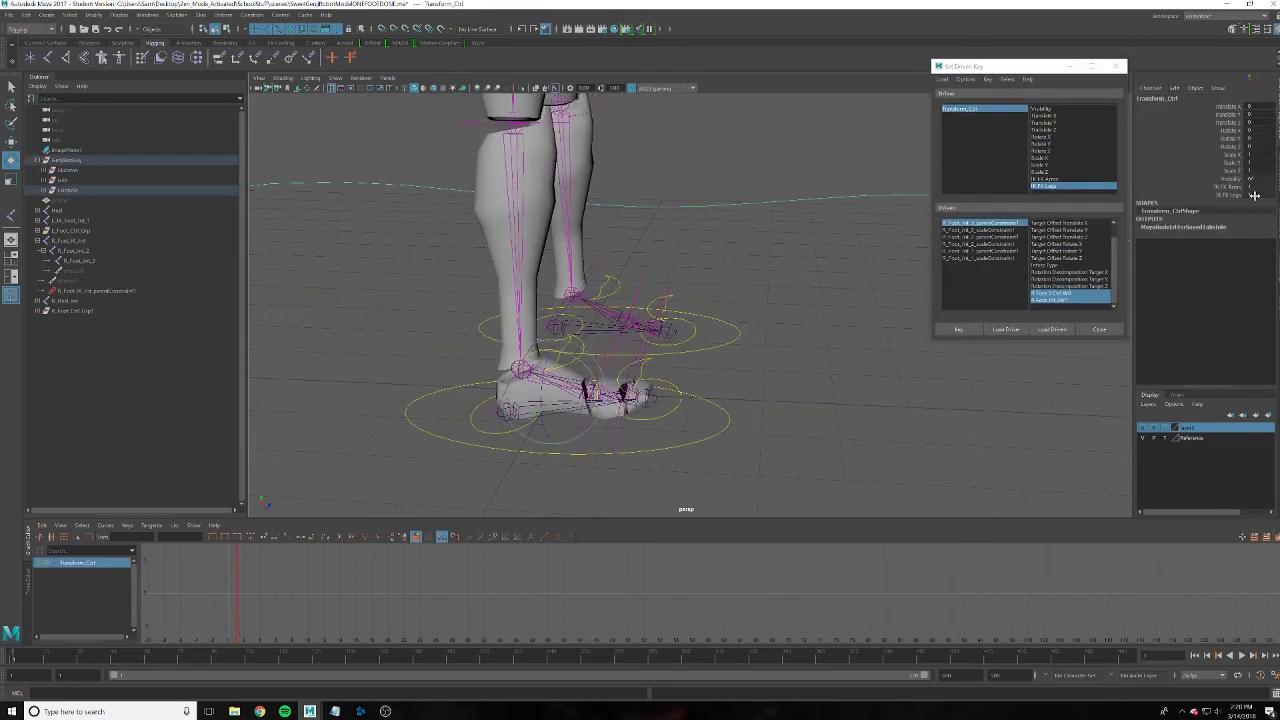
pyautogui.click(768, 415)
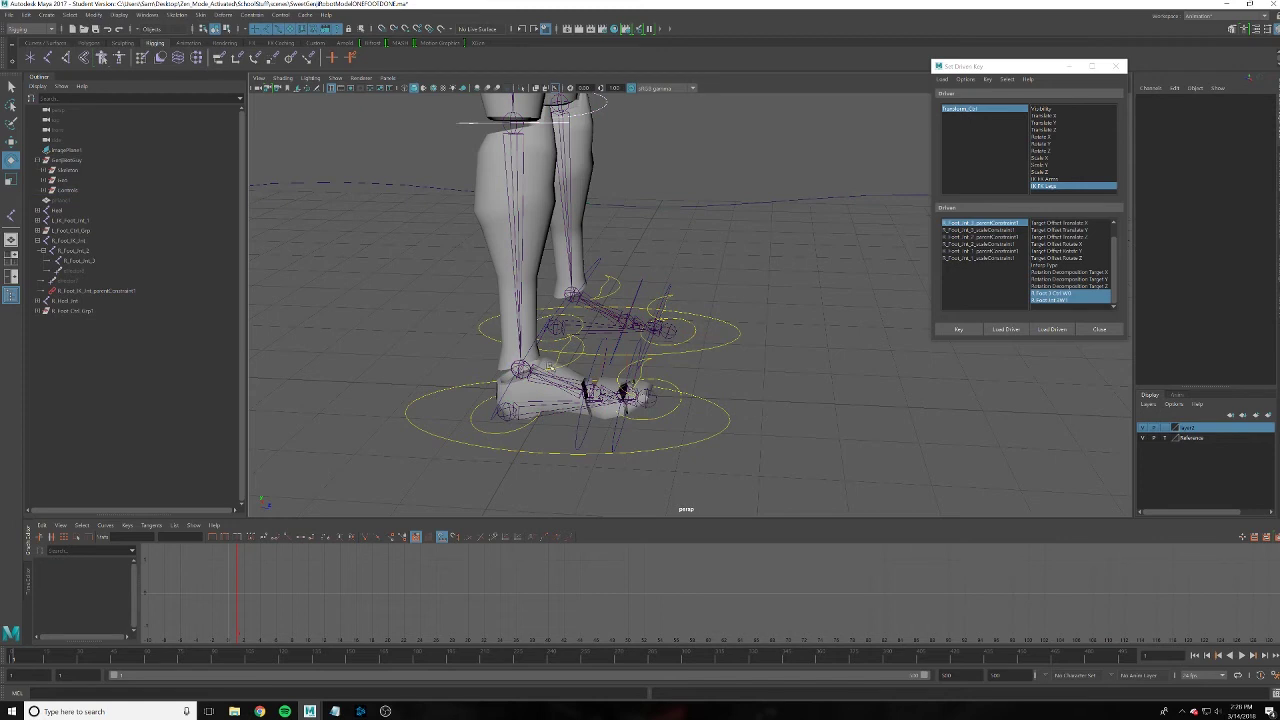
pyautogui.click(547, 121)
pyautogui.click(545, 124)
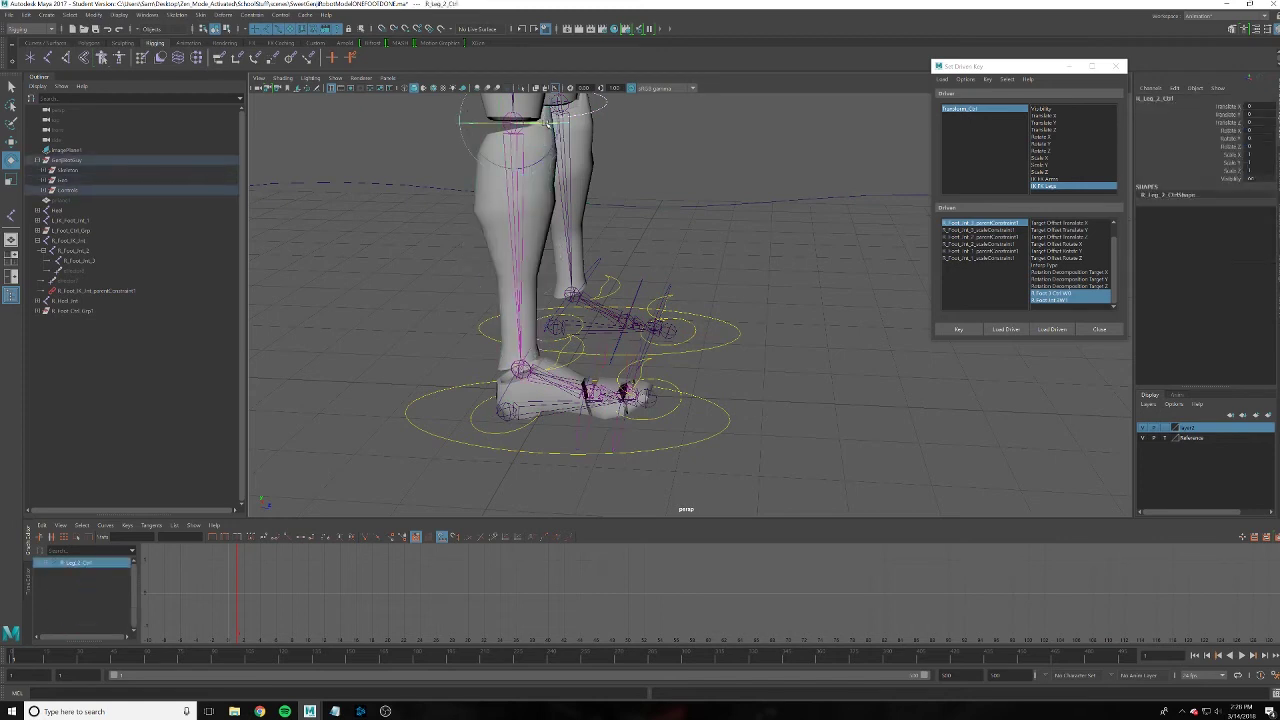
pyautogui.moveTo(547, 124); pyautogui.dragTo(466, 135)
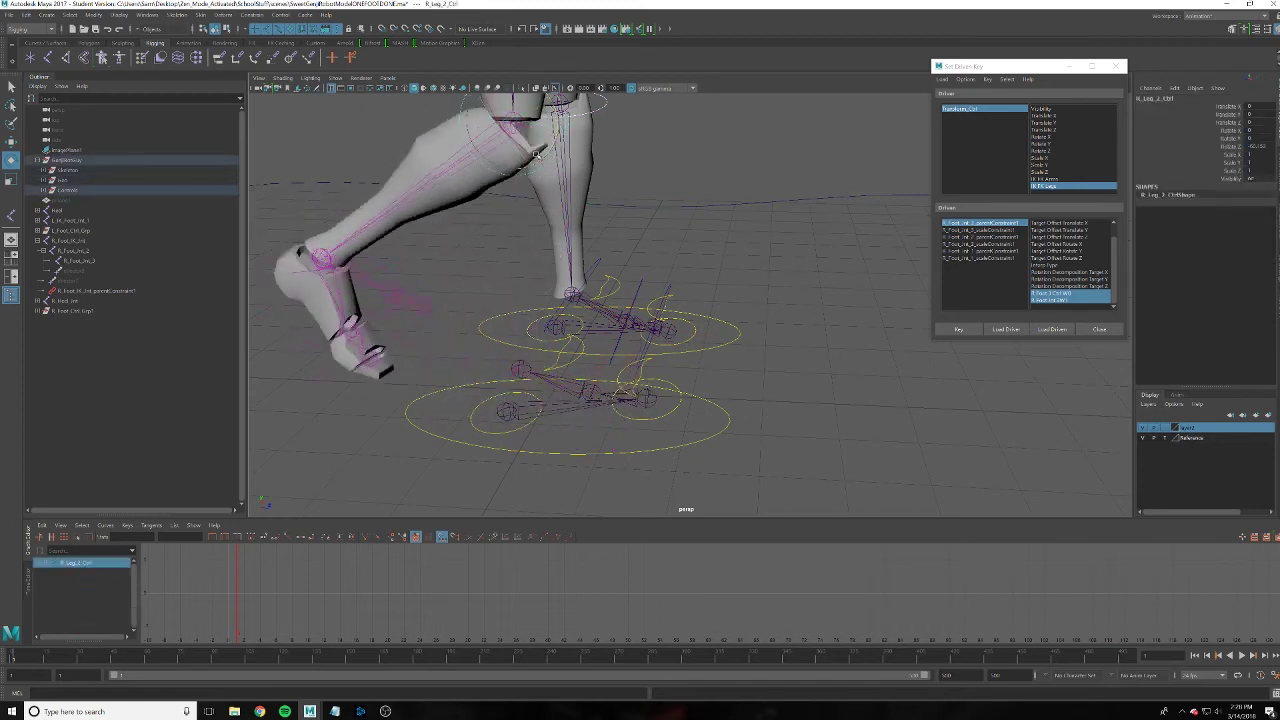
pyautogui.hotkey('ctrl', 'z')
pyautogui.hotkey('ctrl', 'z')
pyautogui.hotkey('ctrl', 'z')
pyautogui.hotkey('ctrl', 'z')
pyautogui.hotkey('ctrl', 'z')
pyautogui.hotkey('ctrl', 'z')
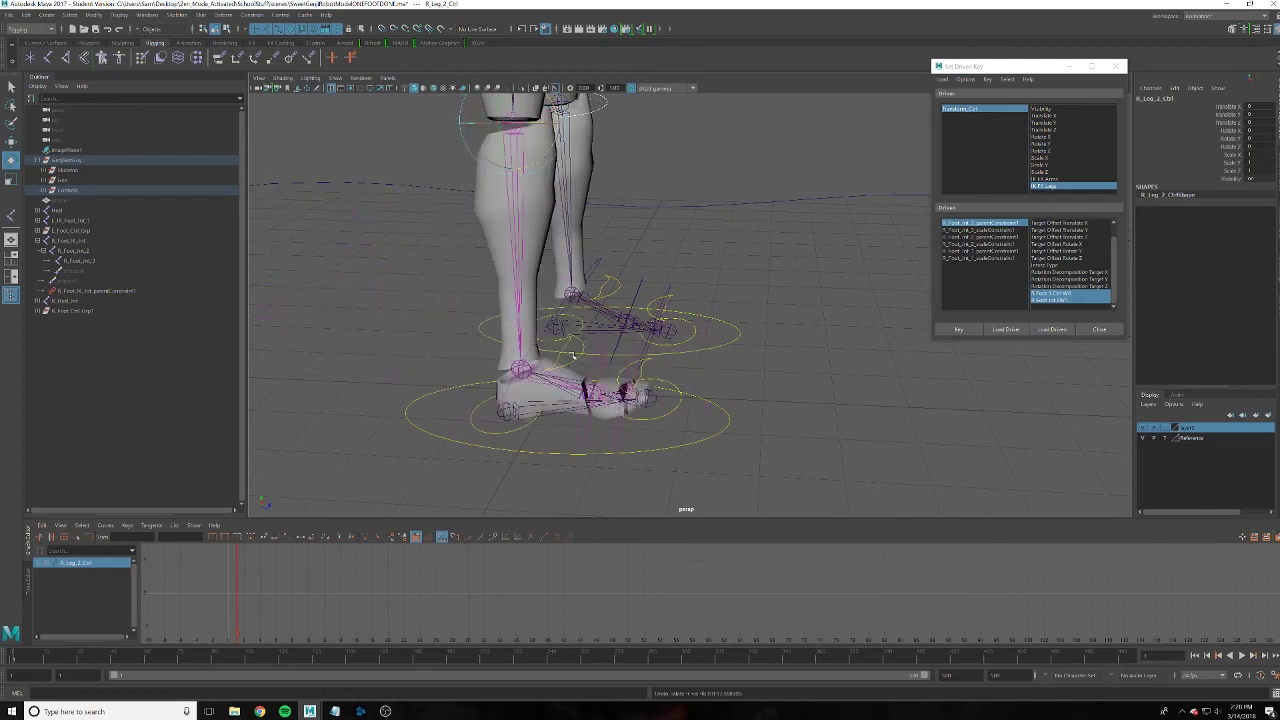
# Test-rotate the R_Foot_1_Ctrl foot control, then undo it
pyautogui.click(532, 358)
pyautogui.moveTo(545, 336); pyautogui.dragTo(500, 350)
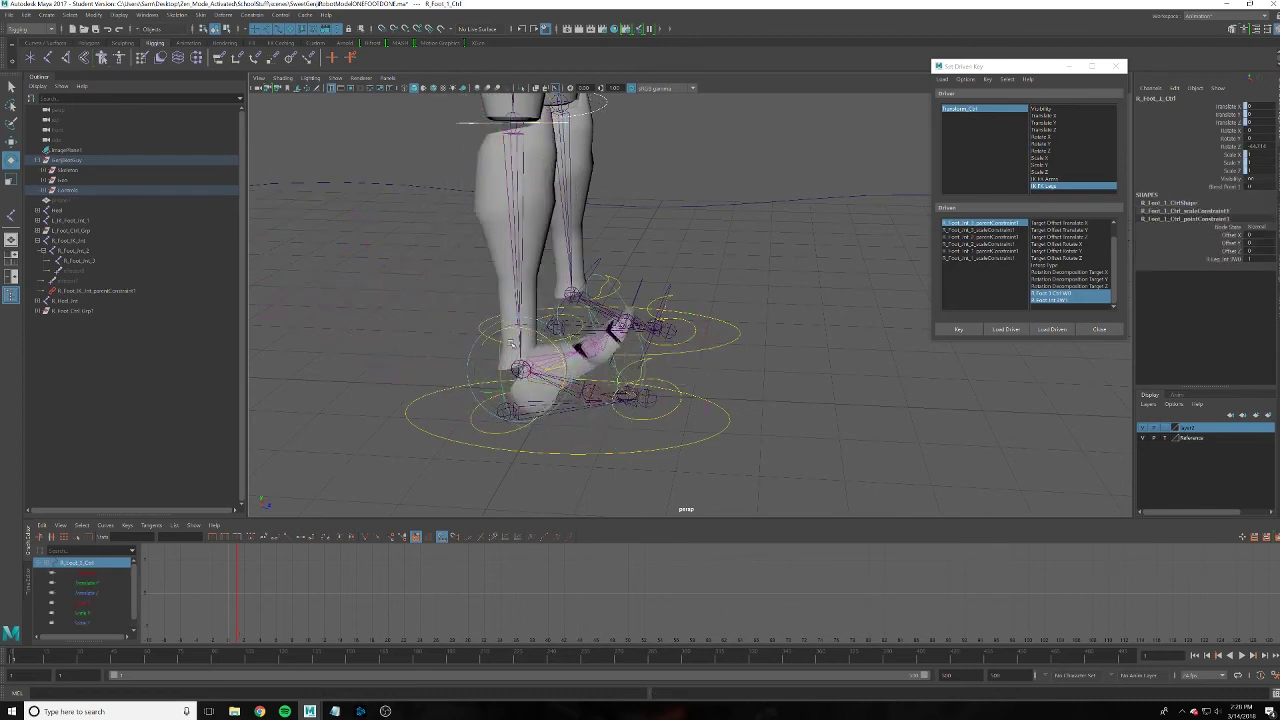
pyautogui.hotkey('ctrl', 'z')
pyautogui.hotkey('ctrl', 'z')
pyautogui.hotkey('ctrl', 'z')
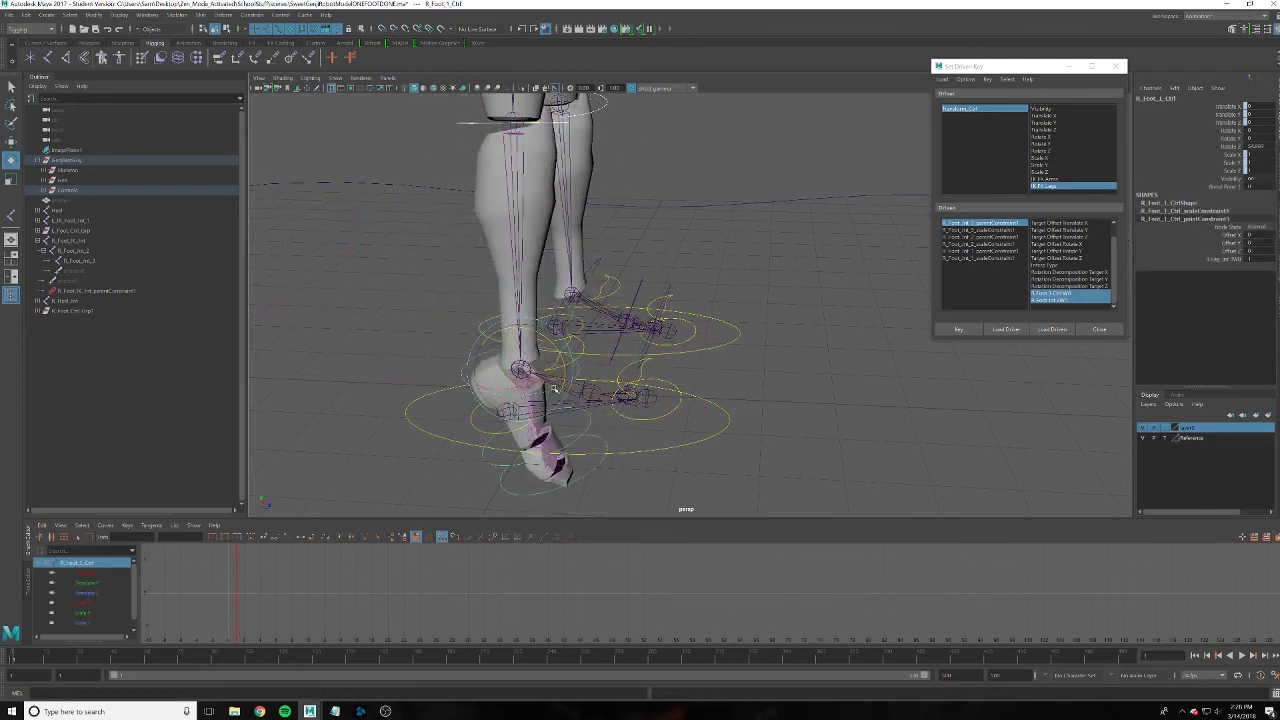
pyautogui.hotkey('ctrl', 'z')
pyautogui.click(848, 196)
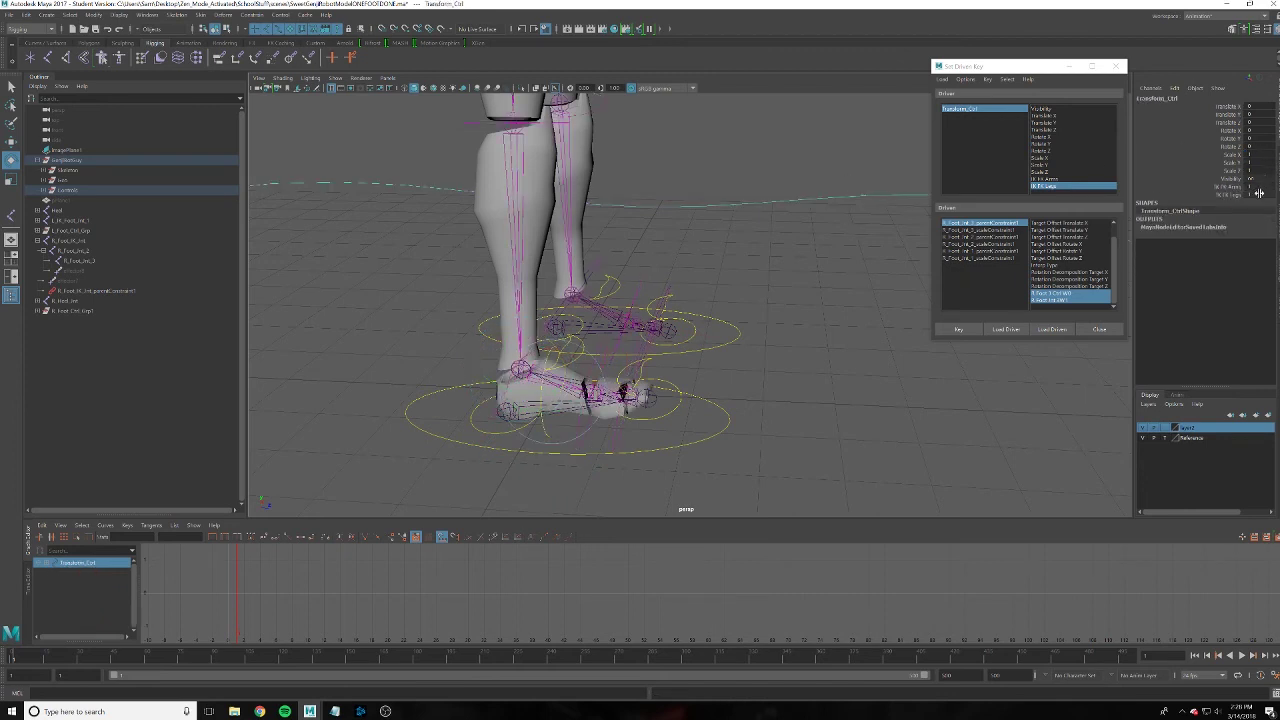
pyautogui.click(855, 386)
# Move the R_Foot_Ctrl foot control up and to the right
pyautogui.click(673, 419)
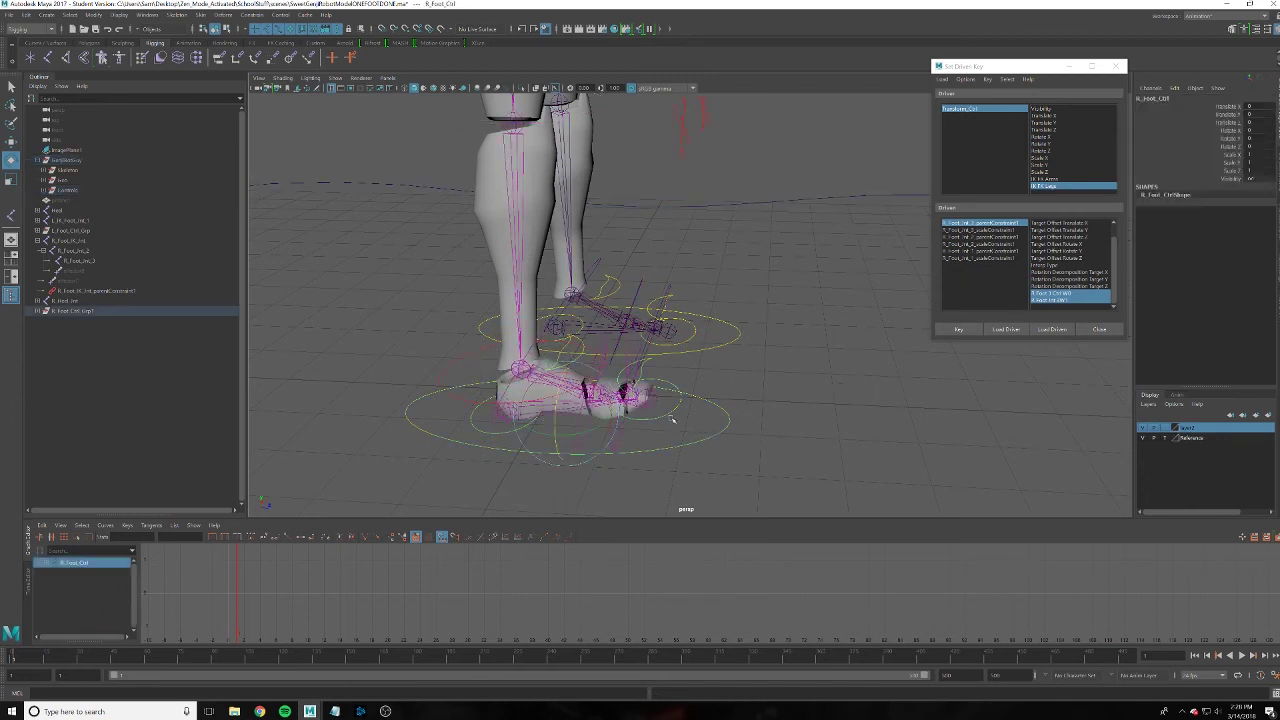
pyautogui.press('w')
pyautogui.moveTo(594, 390); pyautogui.dragTo(594, 374)
pyautogui.moveTo(546, 244)
pyautogui.mouseDown()
pyautogui.moveTo(788, 253)
pyautogui.moveTo(423, 414)
pyautogui.moveTo(724, 316)
pyautogui.mouseUp()
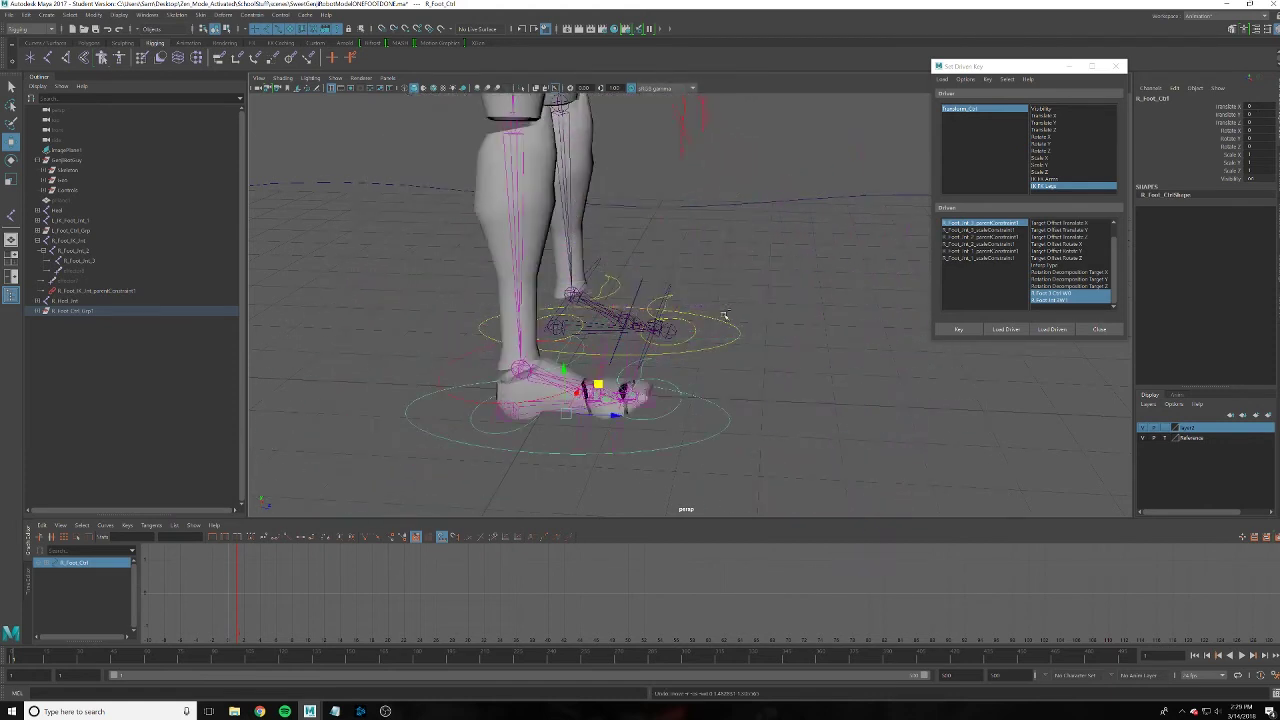
# Rotate the heel, toe and ball IK controls to check the foot roll
pyautogui.click(514, 432)
pyautogui.press('e')
pyautogui.moveTo(514, 432)
pyautogui.mouseDown()
pyautogui.moveTo(513, 387)
pyautogui.moveTo(543, 433)
pyautogui.moveTo(545, 420)
pyautogui.mouseUp()
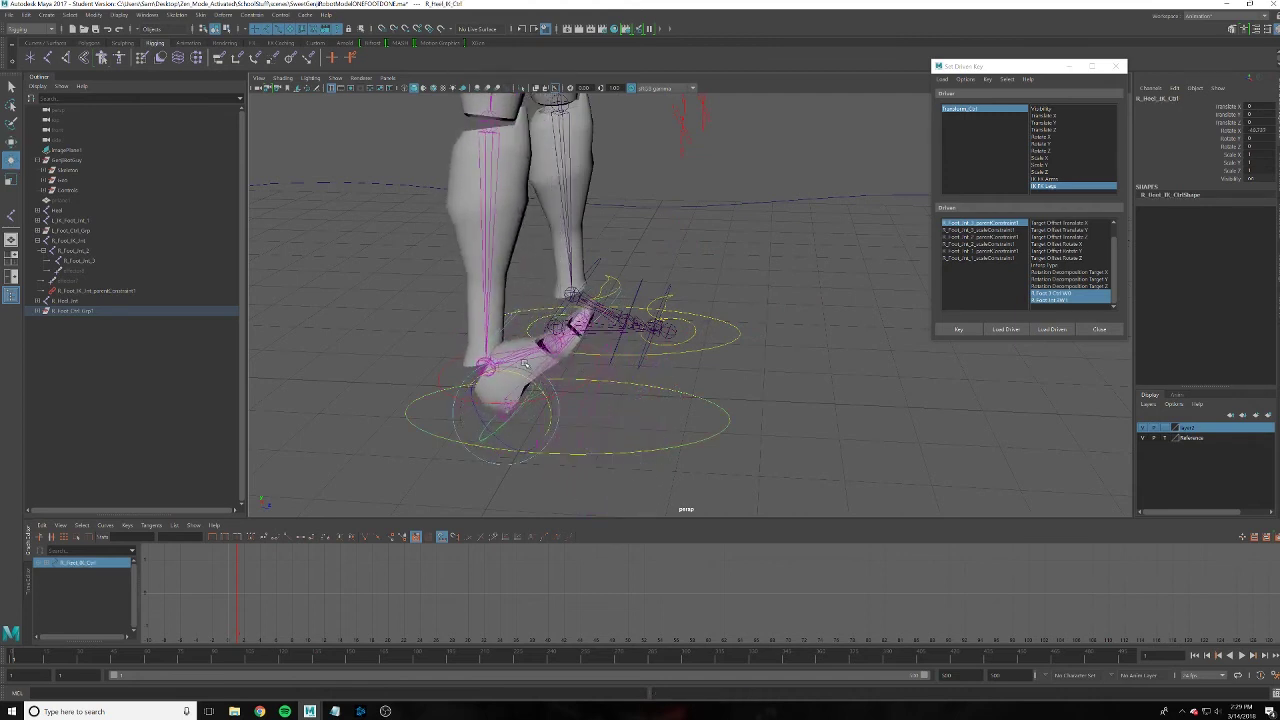
pyautogui.click(665, 413)
pyautogui.moveTo(665, 413)
pyautogui.mouseDown()
pyautogui.moveTo(632, 372)
pyautogui.moveTo(600, 362)
pyautogui.moveTo(682, 370)
pyautogui.moveTo(620, 377)
pyautogui.mouseUp()
pyautogui.click(582, 355)
pyautogui.click(645, 367)
pyautogui.click(645, 368)
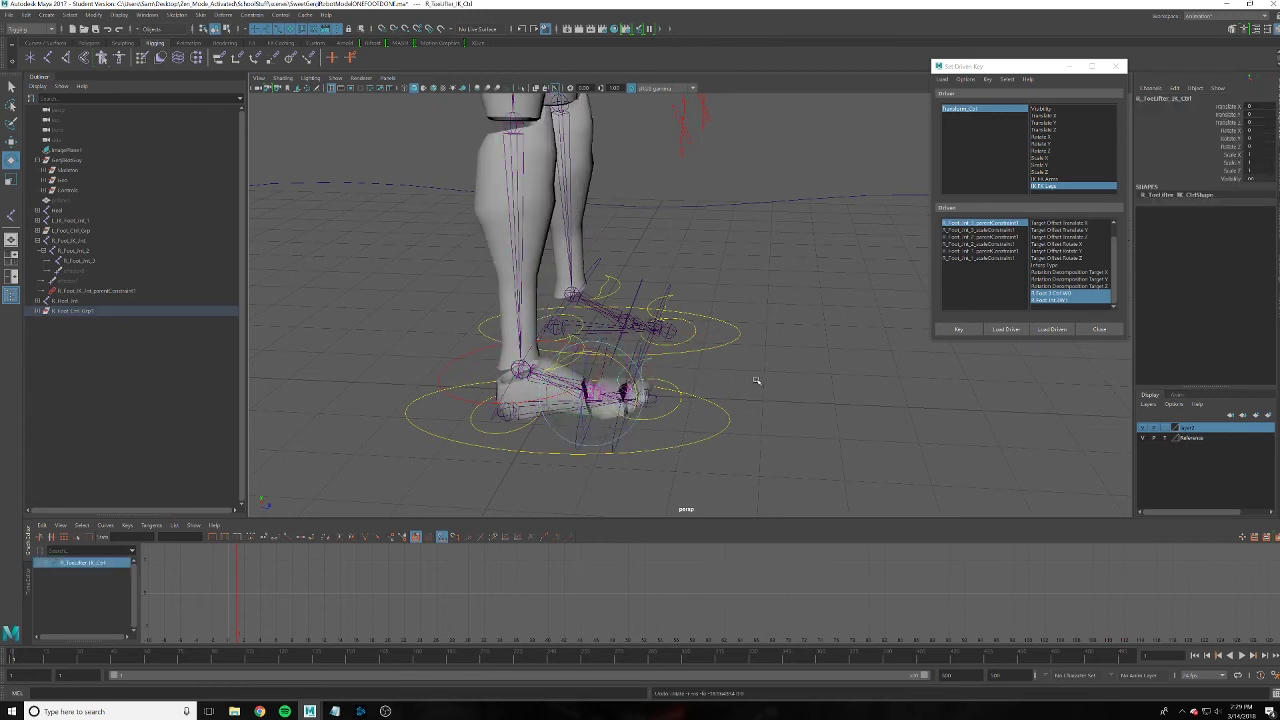
# Orbit in closer around the feet and select Transform_Ctrl
pyautogui.keyDown('alt'); pyautogui.moveTo(754, 380); pyautogui.dragTo(776, 378); pyautogui.keyUp('alt')
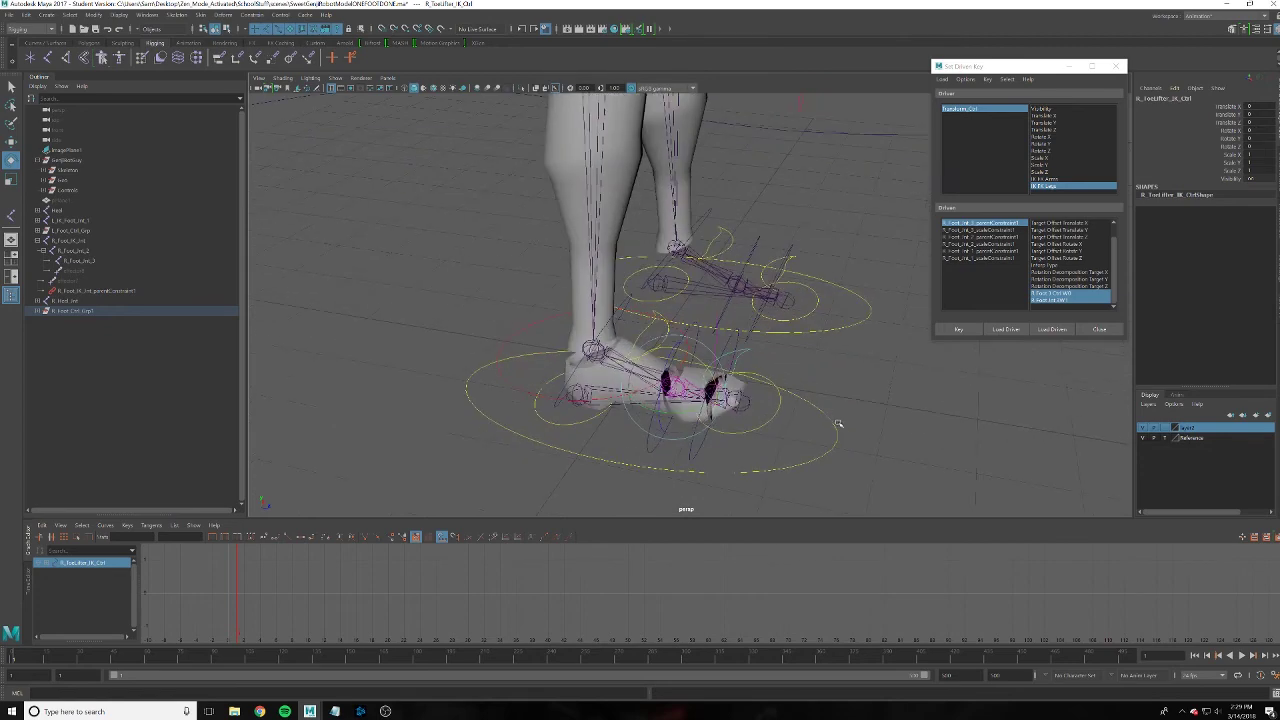
pyautogui.keyDown('alt'); pyautogui.moveTo(838, 424); pyautogui.dragTo(729, 391); pyautogui.keyUp('alt')
pyautogui.keyDown('alt'); pyautogui.moveTo(798, 385); pyautogui.dragTo(921, 384, button='right'); pyautogui.keyUp('alt')
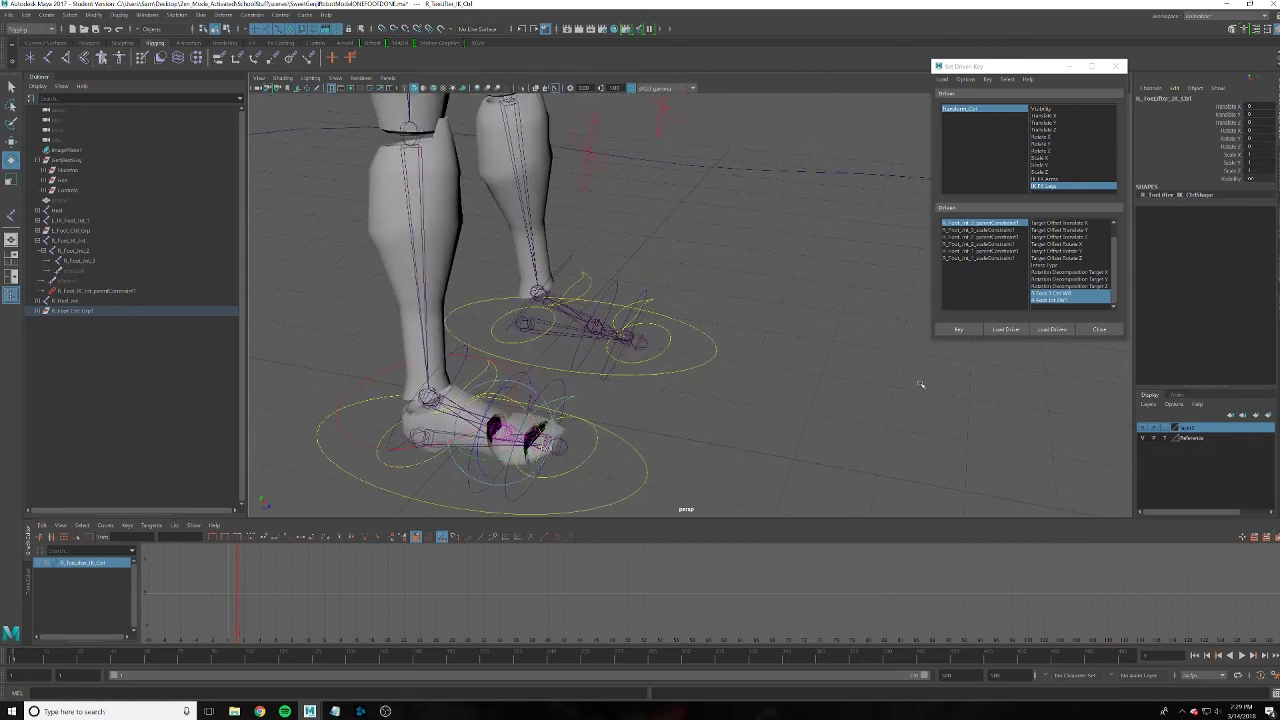
pyautogui.keyDown('alt'); pyautogui.moveTo(921, 384); pyautogui.dragTo(823, 380); pyautogui.keyUp('alt')
pyautogui.moveTo(789, 281); pyautogui.dragTo(910, 137)
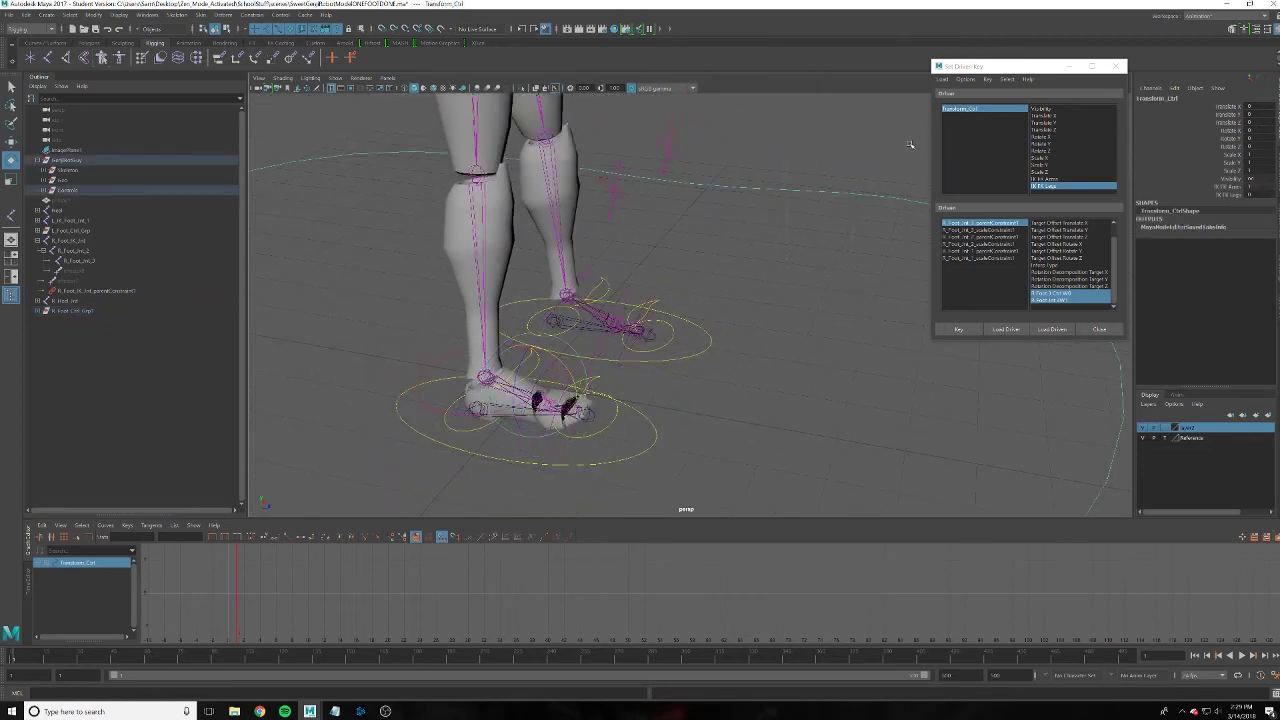
# Reopen Set Driven Key and load Transform_Ctrl with IK FK Legs as the driver
pyautogui.click(1098, 329)
pyautogui.click(1216, 195)
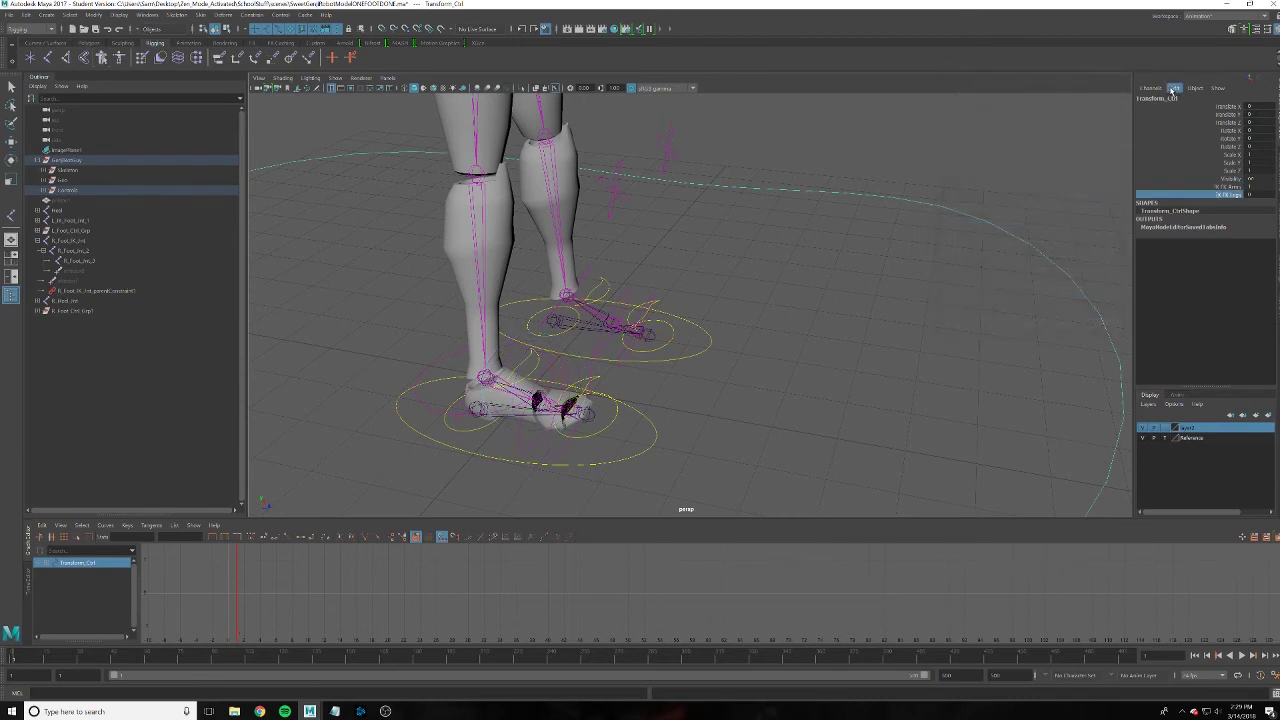
pyautogui.click(1176, 88)
pyautogui.click(1198, 110)
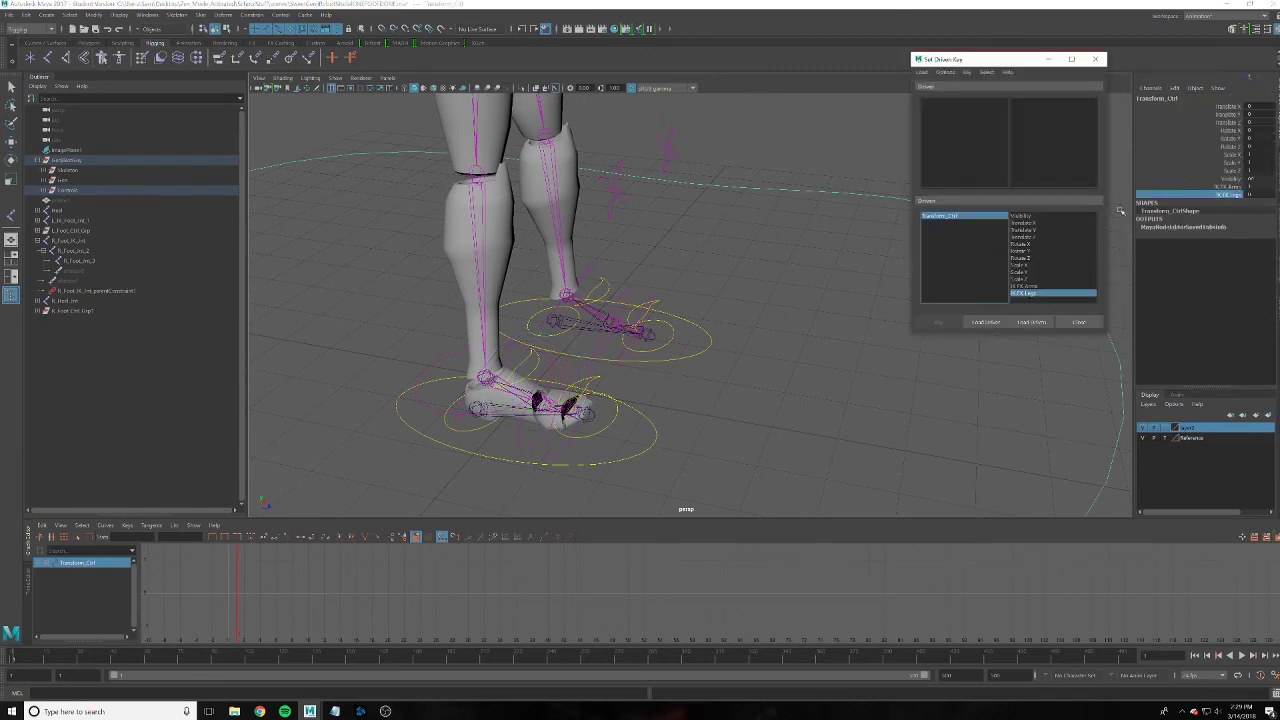
pyautogui.click(986, 323)
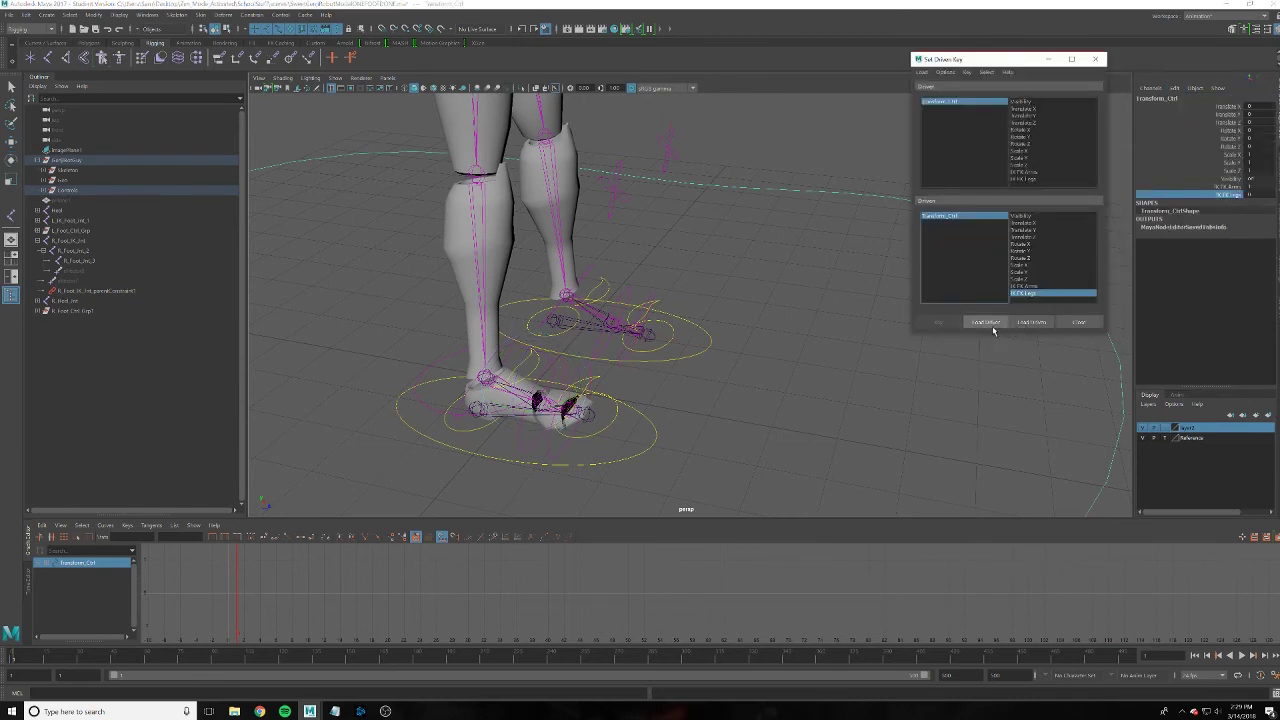
# Expand the Controls group and rename R_Foot_Ctrl_Grp1 to R_Foot_IK_Ctrl_Grp1
pyautogui.click(37, 241)
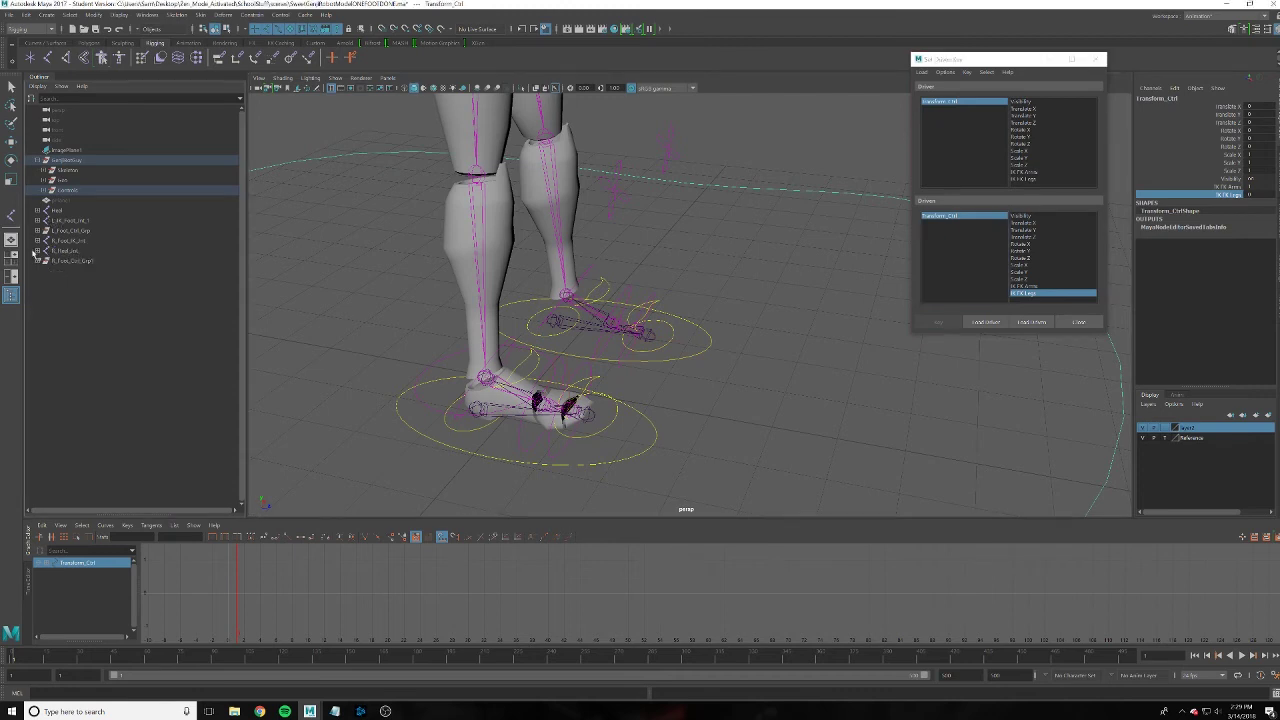
pyautogui.click(44, 191)
pyautogui.click(50, 211)
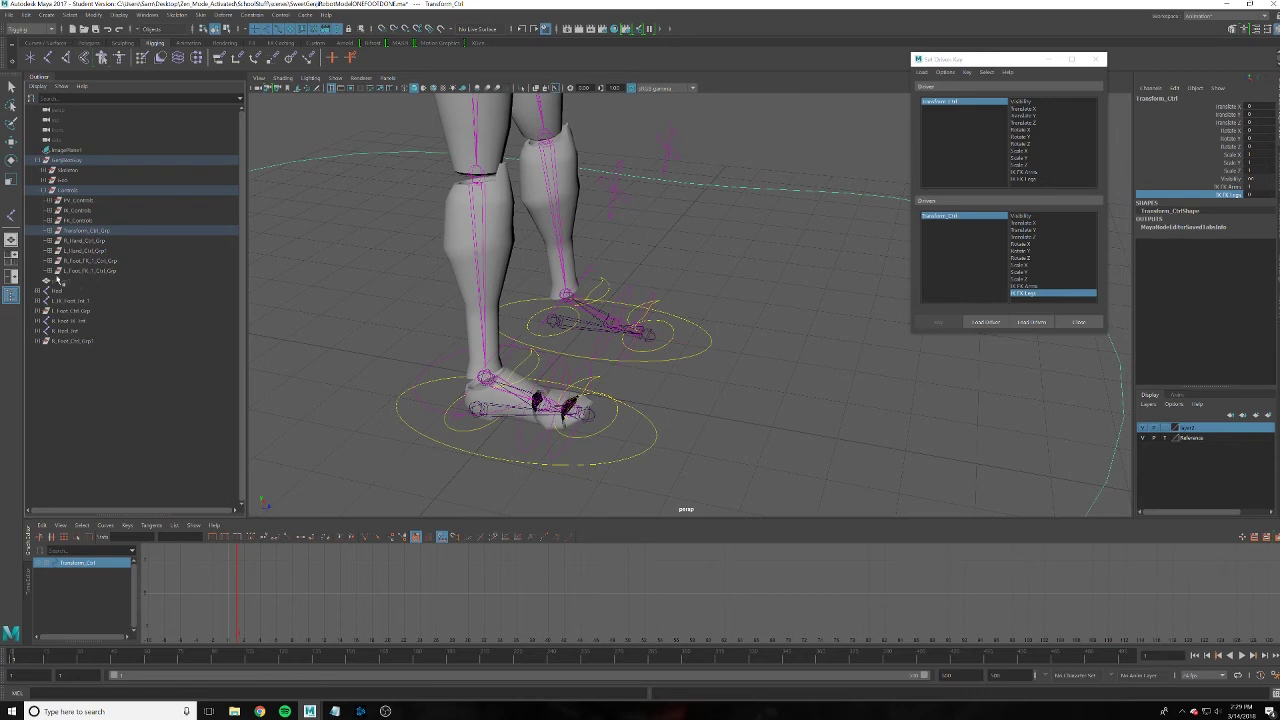
pyautogui.click(77, 261)
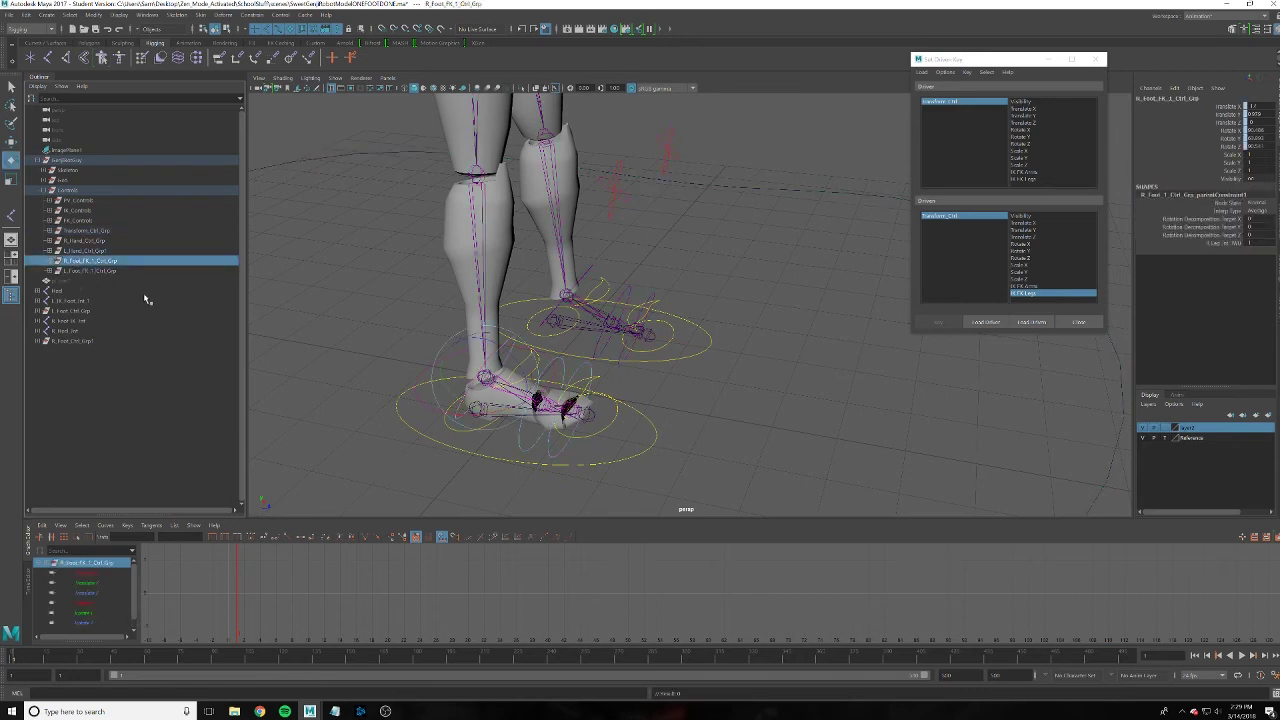
pyautogui.keyDown('ctrl'); pyautogui.click(90, 343); pyautogui.keyUp('ctrl')
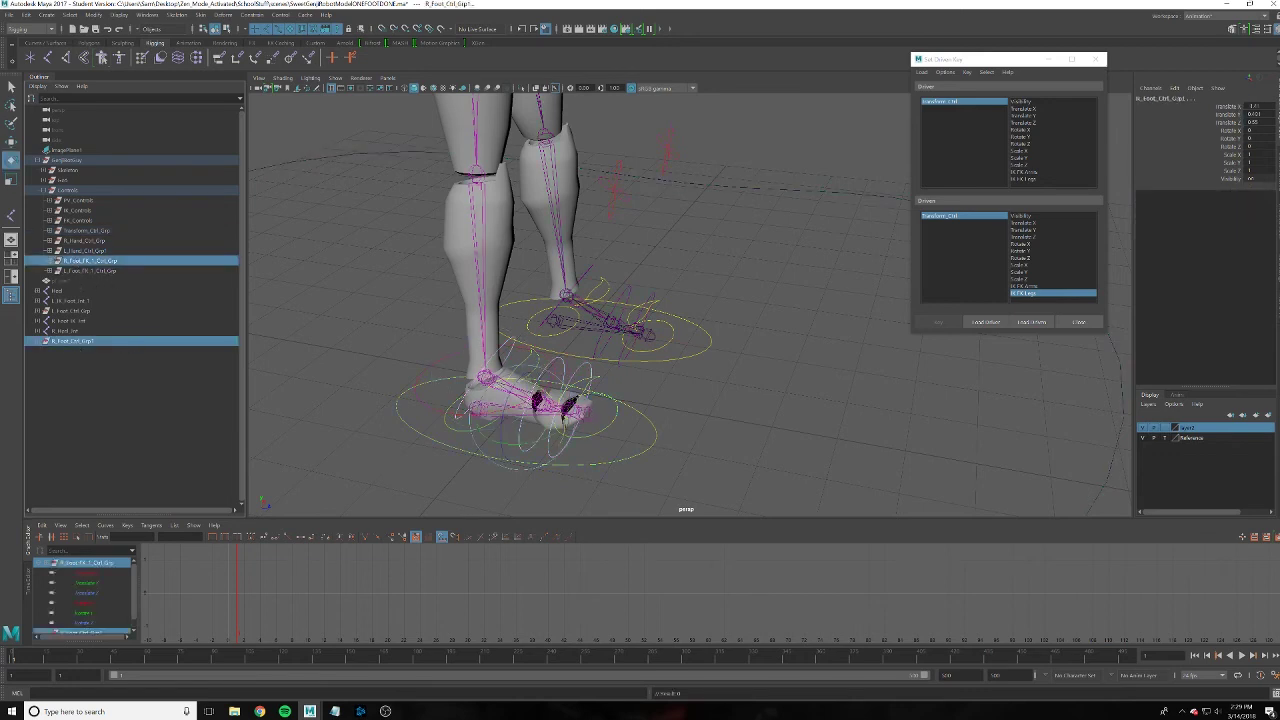
pyautogui.click(329, 343)
pyautogui.doubleClick(70, 342)
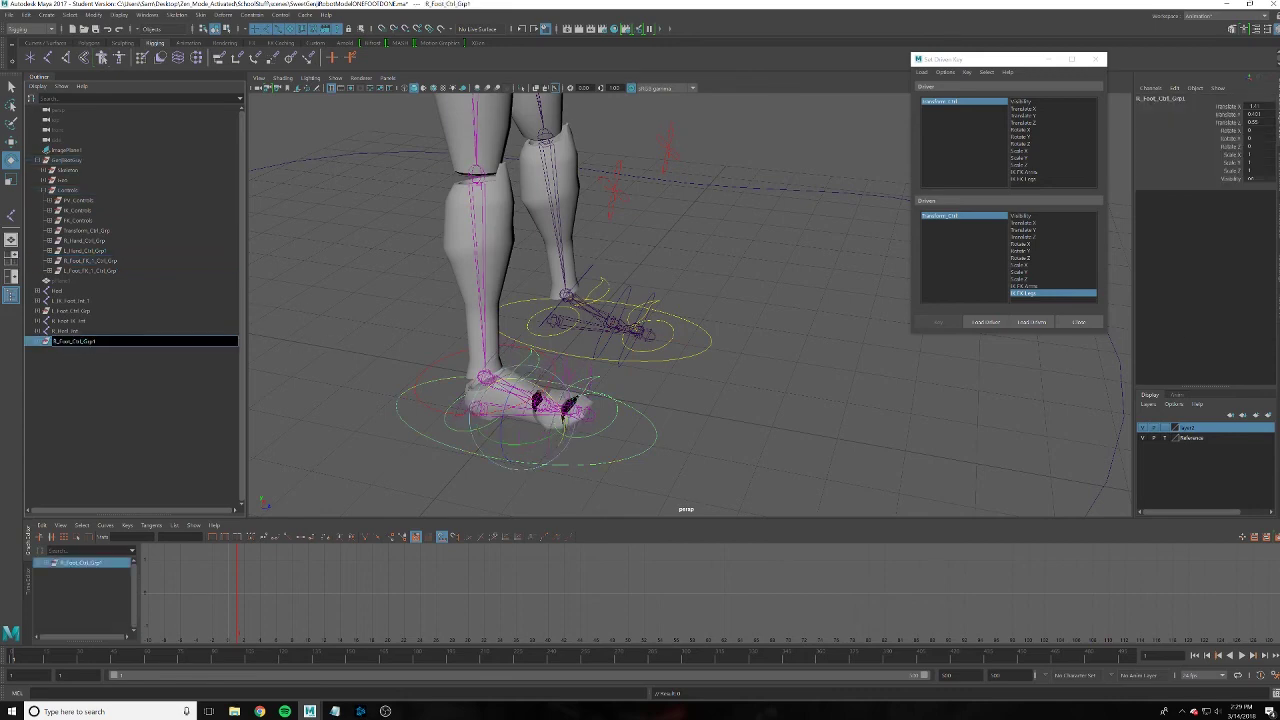
pyautogui.write('IK_')
pyautogui.press('Return')
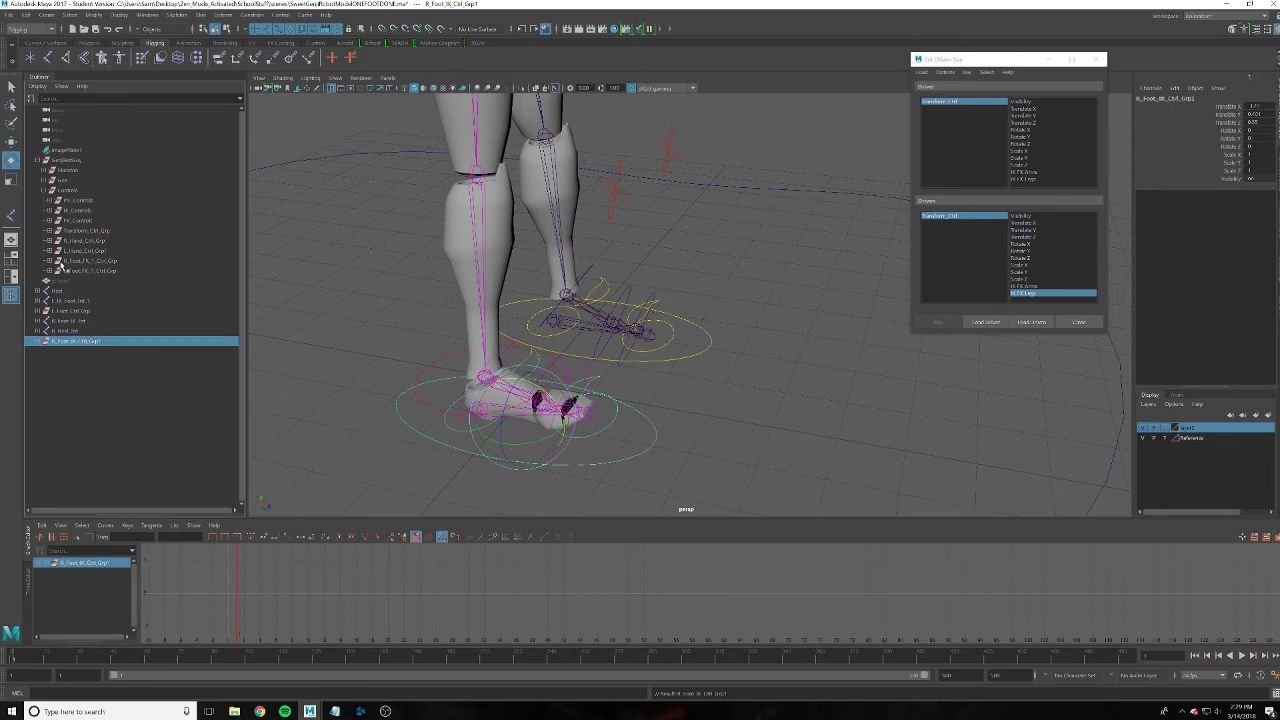
# Load R_Foot_IK_Ctrl_Grp1 and R_Foot_FK_1_Ctrl_Grp as driven under the IK FK Legs driver
pyautogui.keyDown('ctrl'); pyautogui.click(60, 264); pyautogui.keyUp('ctrl')
pyautogui.click(1033, 323)
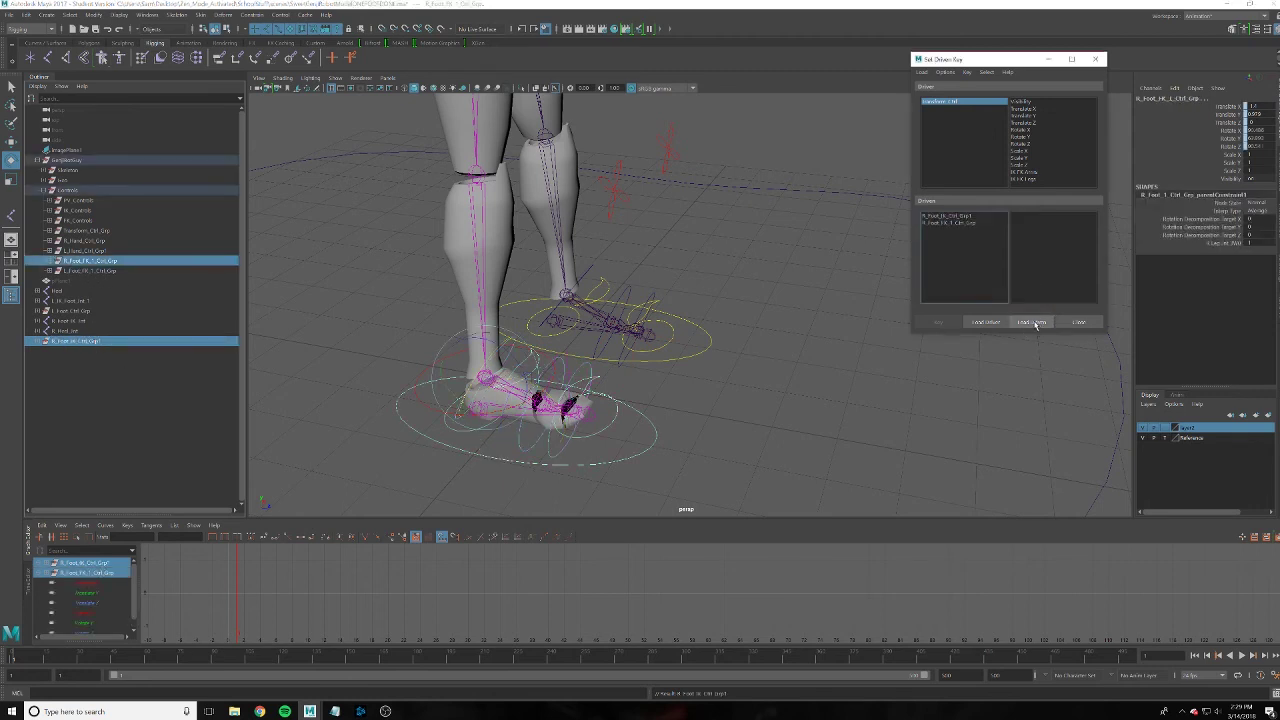
pyautogui.click(1035, 180)
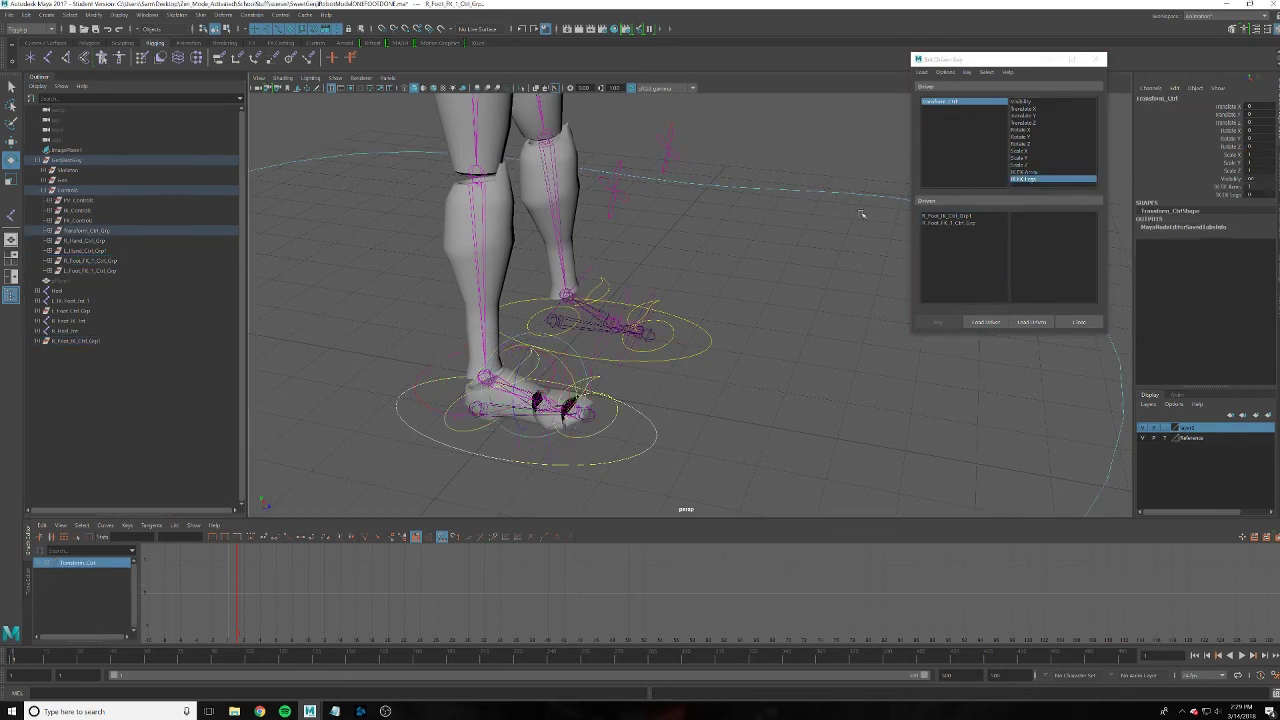
# Key both foot control groups' Visibility at the current IK FK Legs value
pyautogui.click(962, 216)
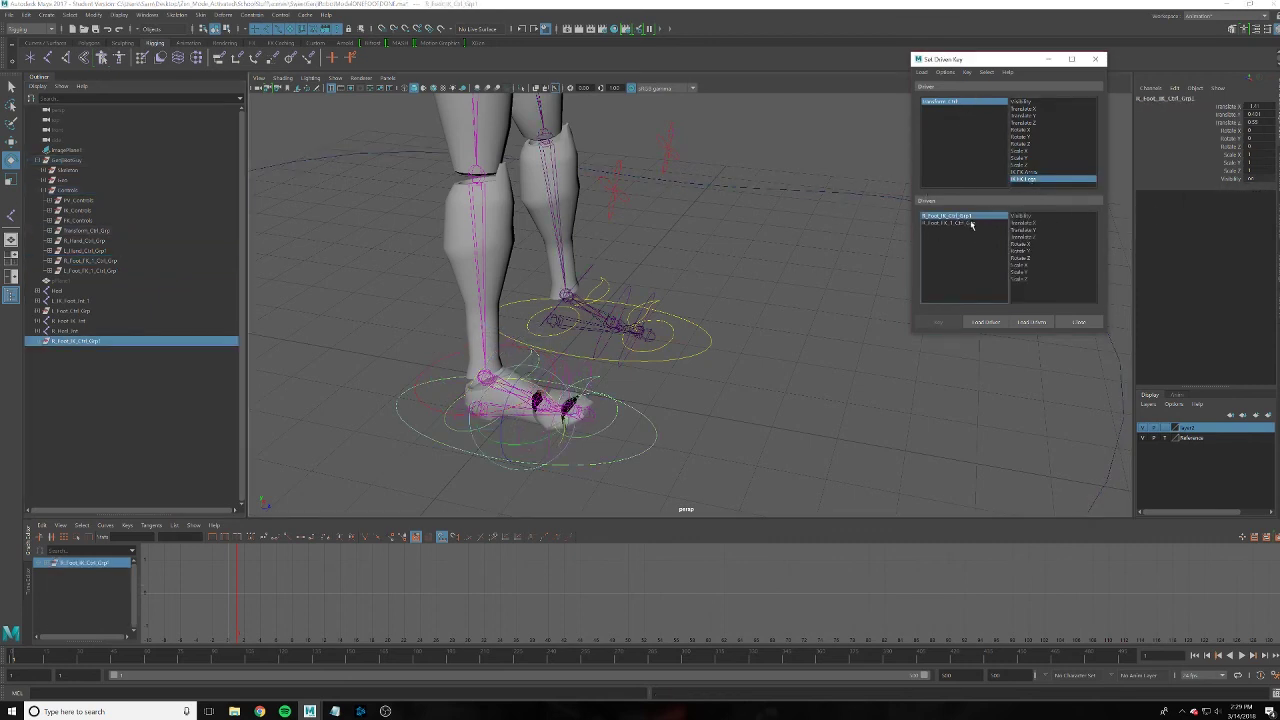
pyautogui.click(970, 222)
pyautogui.click(1026, 216)
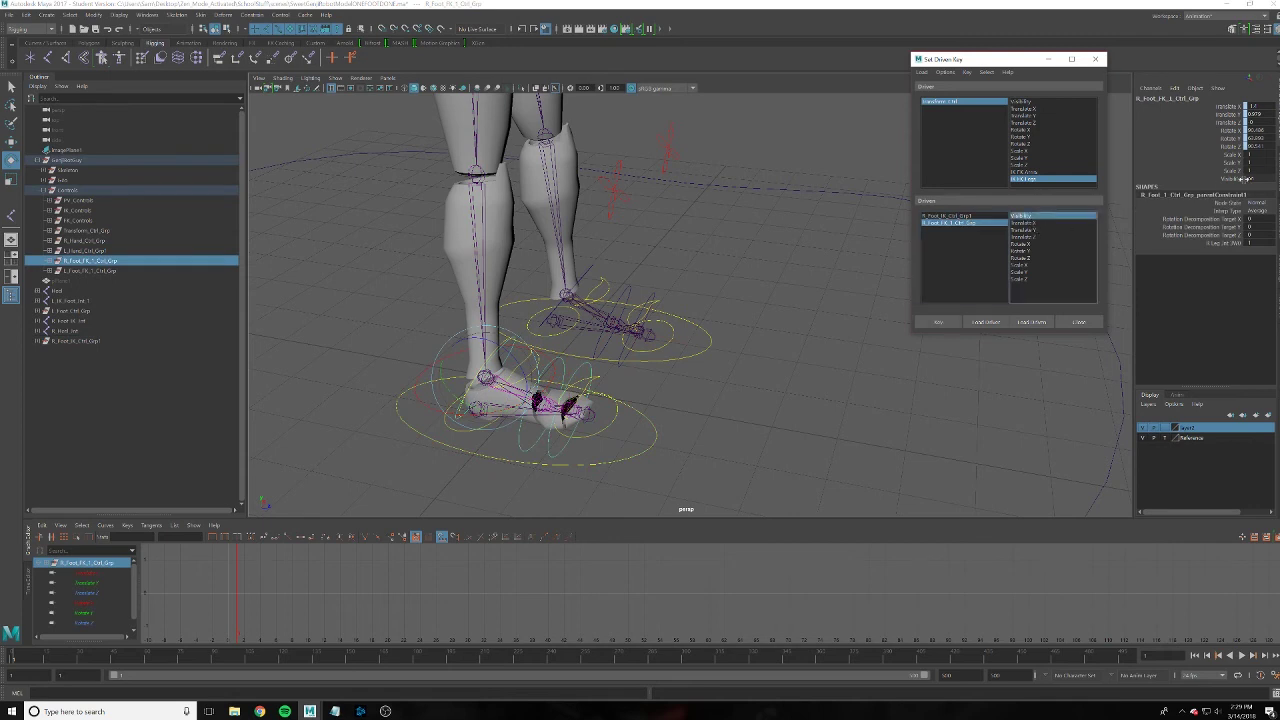
pyautogui.click(938, 321)
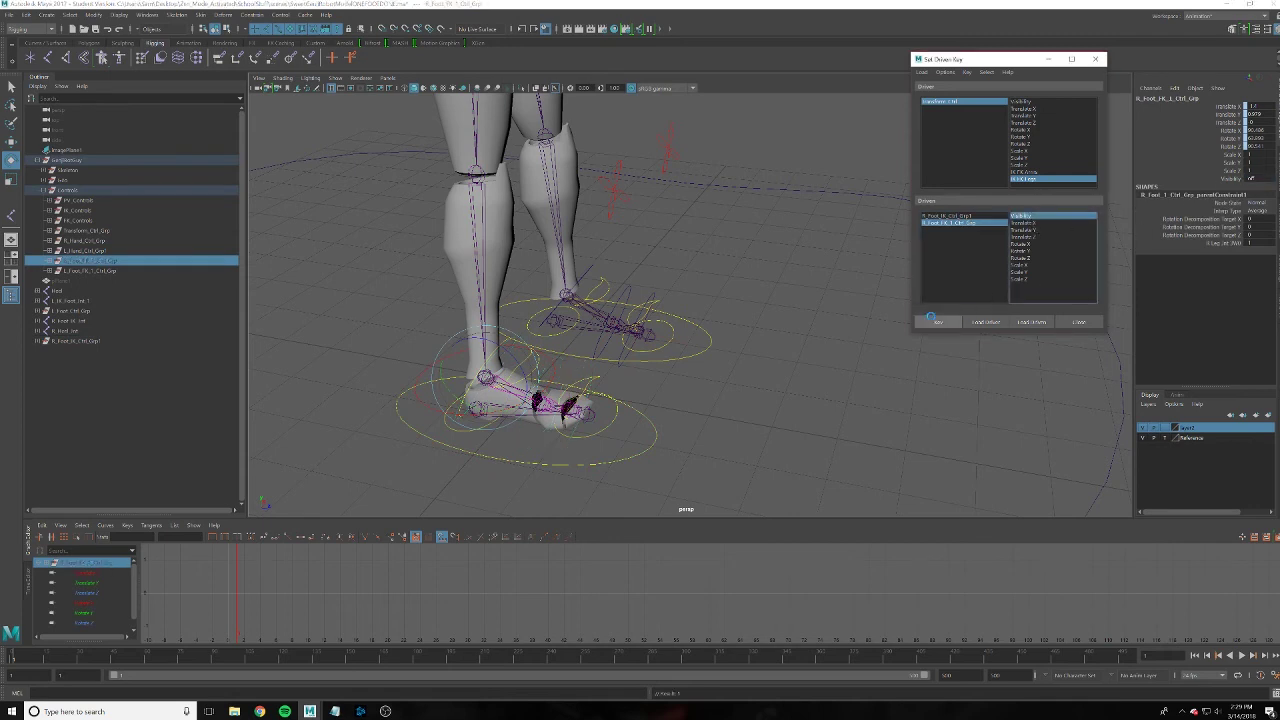
pyautogui.click(962, 216)
pyautogui.click(926, 323)
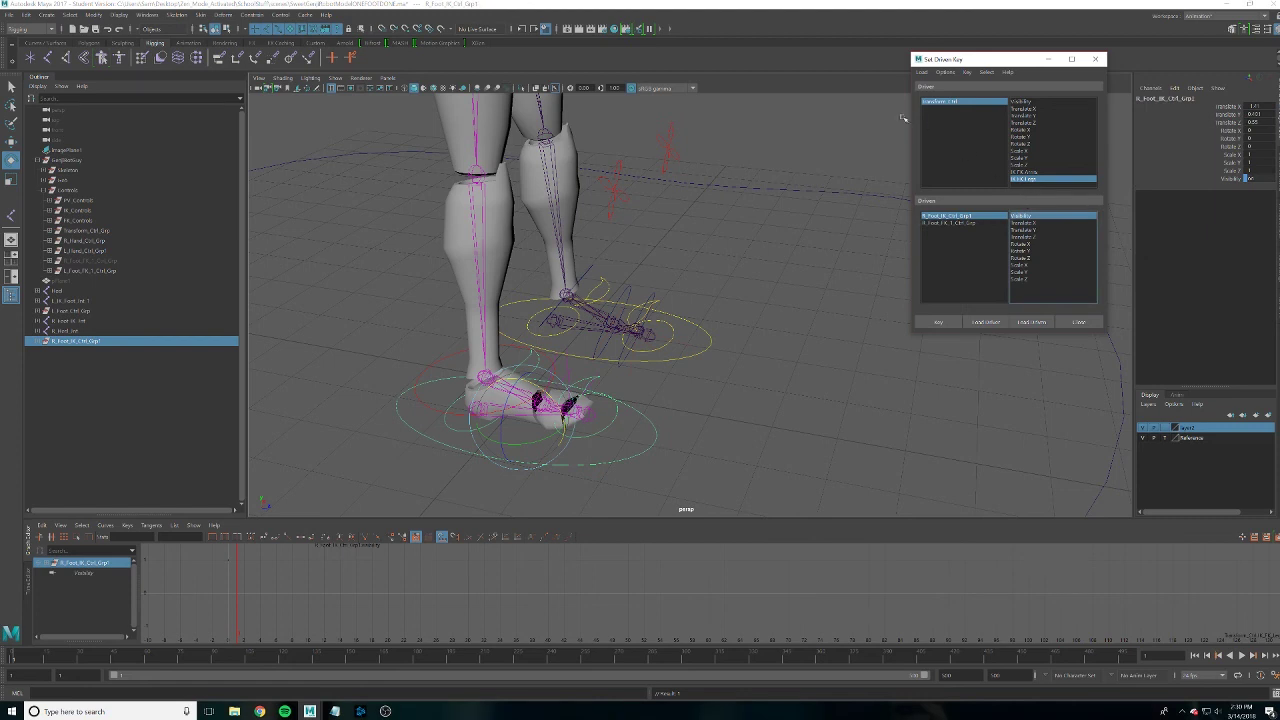
pyautogui.click(963, 101)
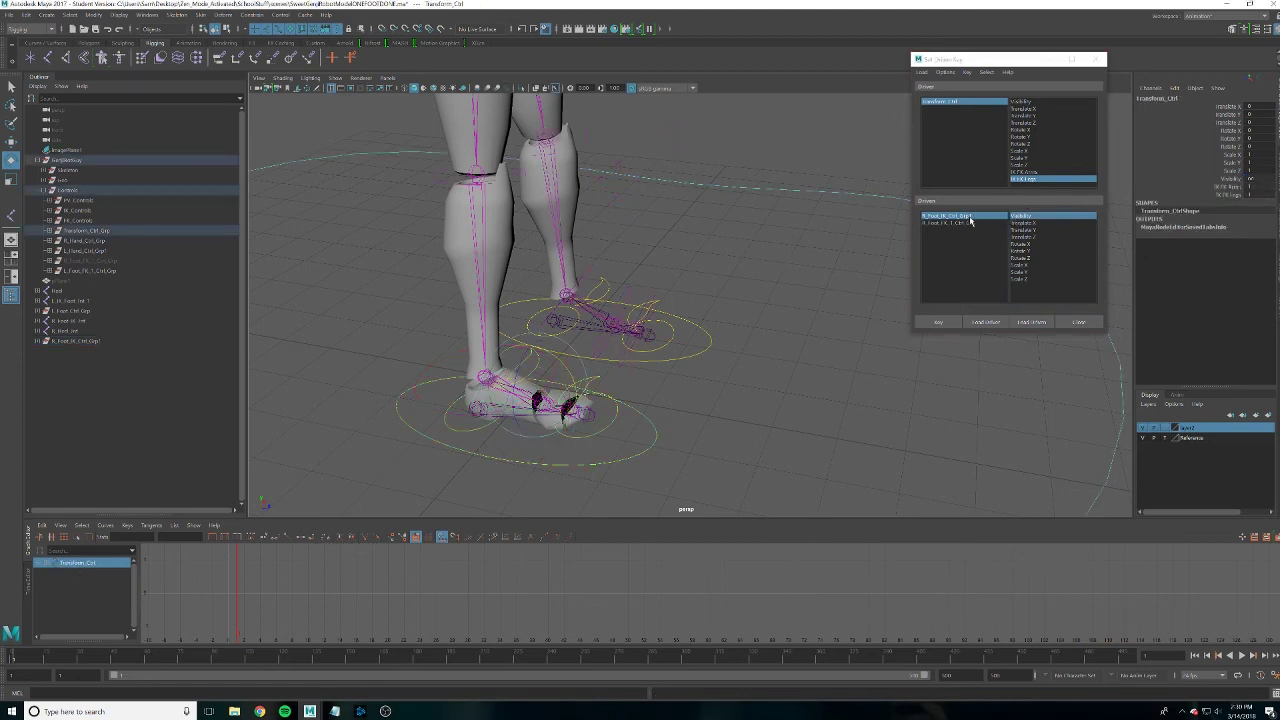
# Set the IK foot control group's Visibility to 0 and key it
pyautogui.click(966, 217)
pyautogui.write('0')
pyautogui.press('Return')
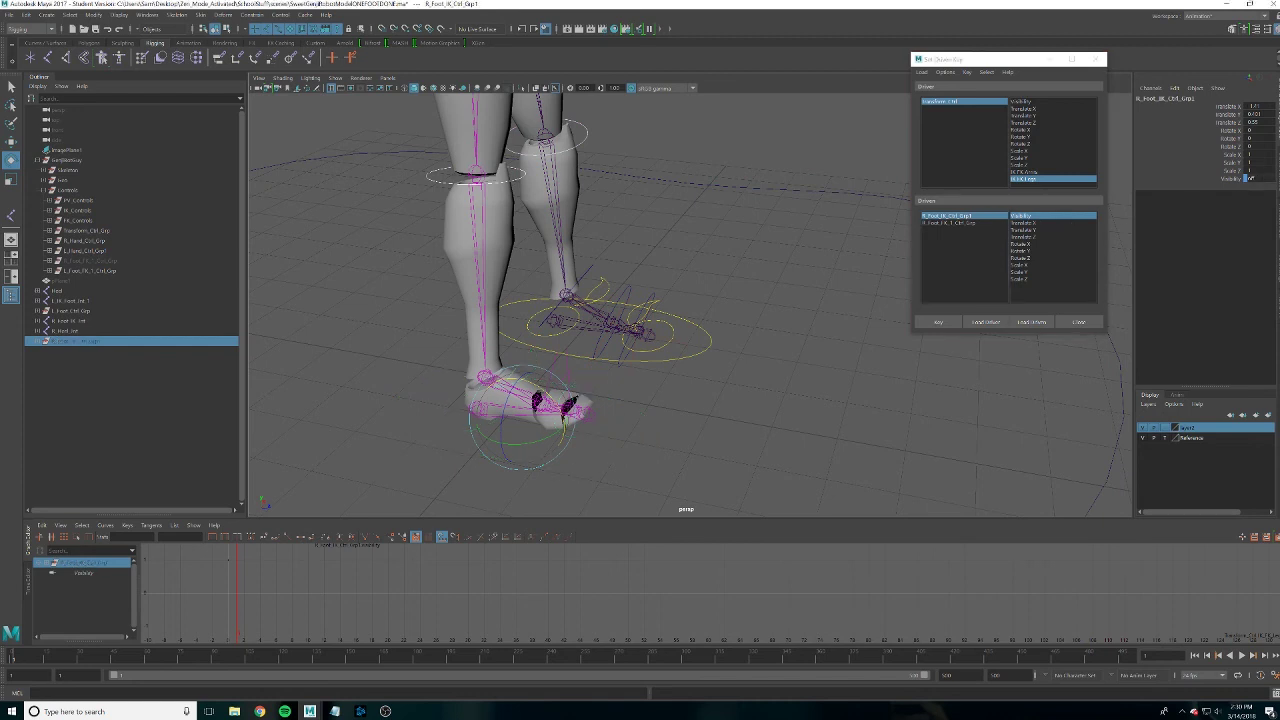
pyautogui.click(964, 224)
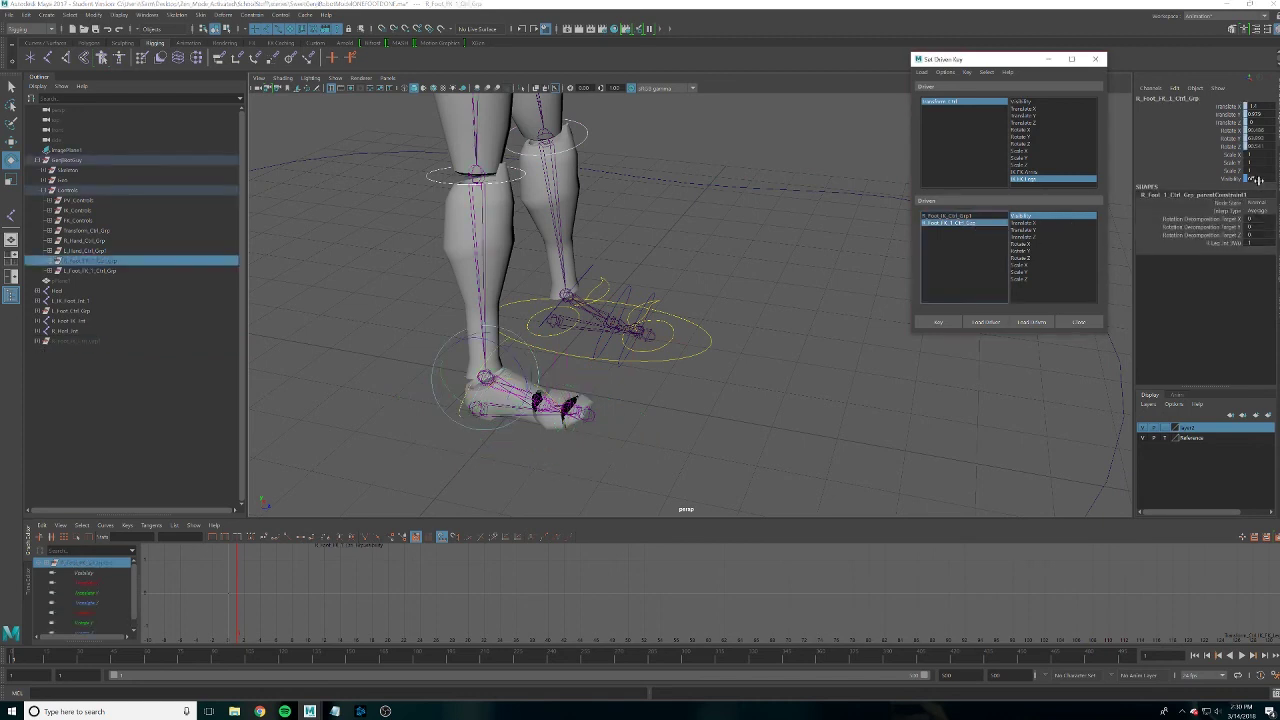
pyautogui.click(937, 322)
pyautogui.click(966, 216)
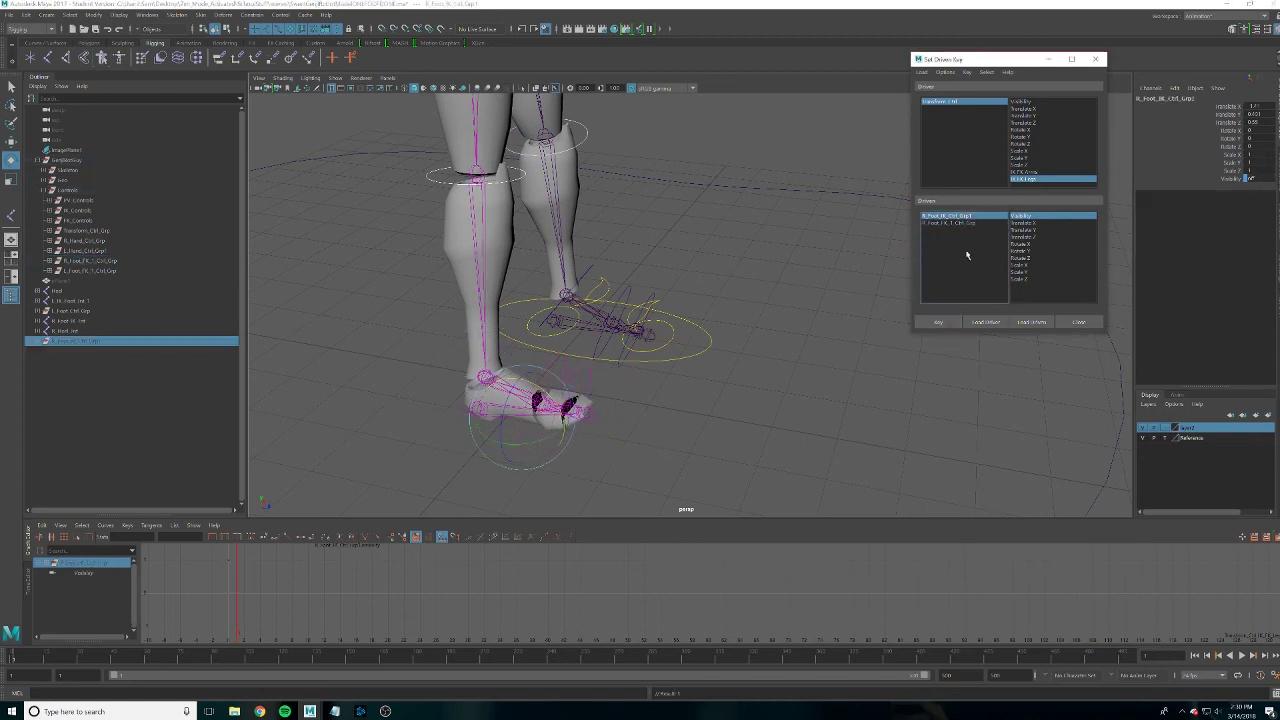
pyautogui.click(936, 322)
# Test by setting IK FK Legs to 0 and back, then close Set Driven Key
pyautogui.click(792, 193)
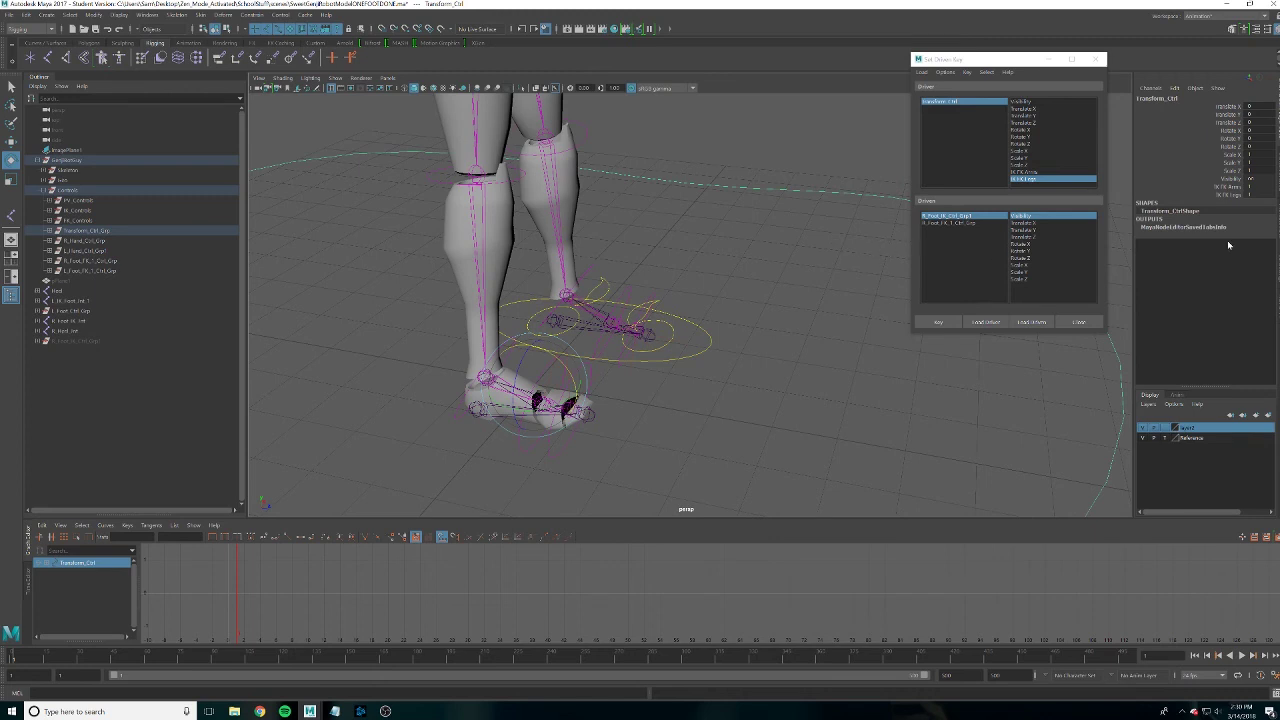
pyautogui.click(1249, 194)
pyautogui.write('0')
pyautogui.press('Return')
pyautogui.moveTo(1263, 194); pyautogui.dragTo(1265, 194, button='middle')
pyautogui.moveTo(1263, 194); pyautogui.dragTo(1256, 194, button='middle')
pyautogui.click(1078, 322)
pyautogui.click(758, 380)
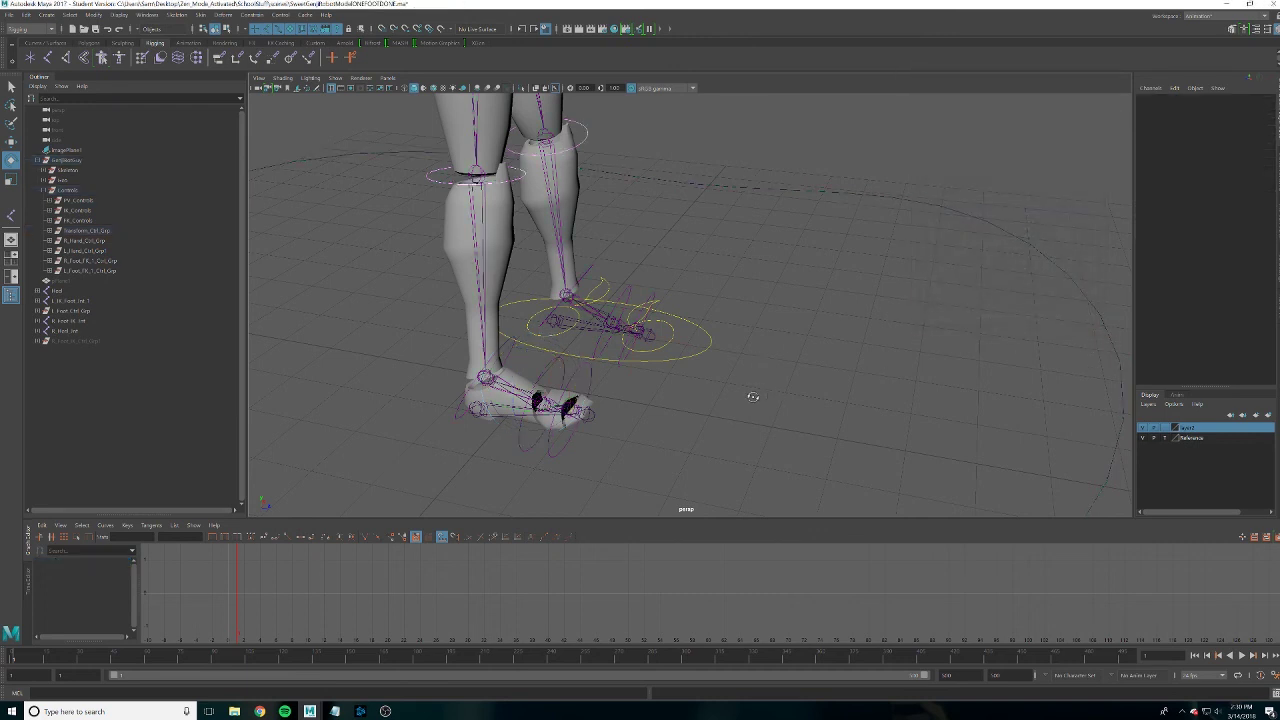
# Lift the right foot control up and forward, then undo it back to rest
pyautogui.click(879, 151)
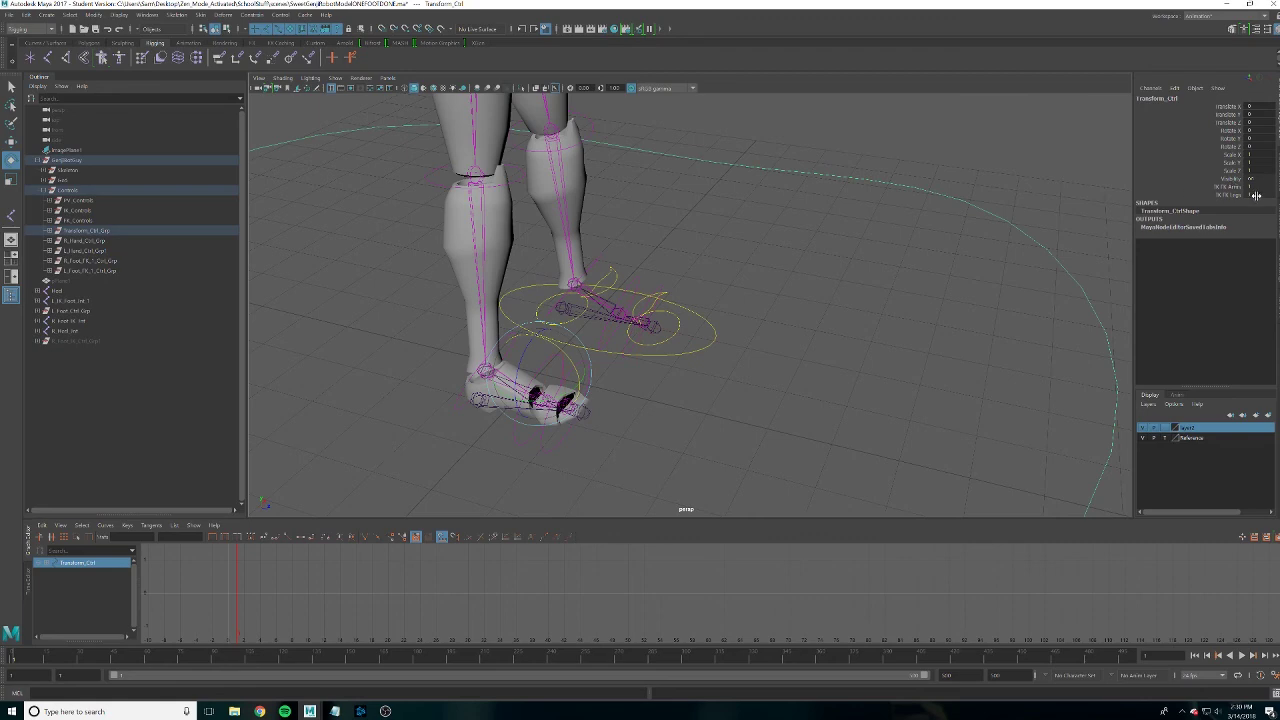
pyautogui.click(729, 394)
pyautogui.keyDown('alt'); pyautogui.moveTo(729, 394); pyautogui.dragTo(737, 366); pyautogui.keyUp('alt')
pyautogui.click(737, 366)
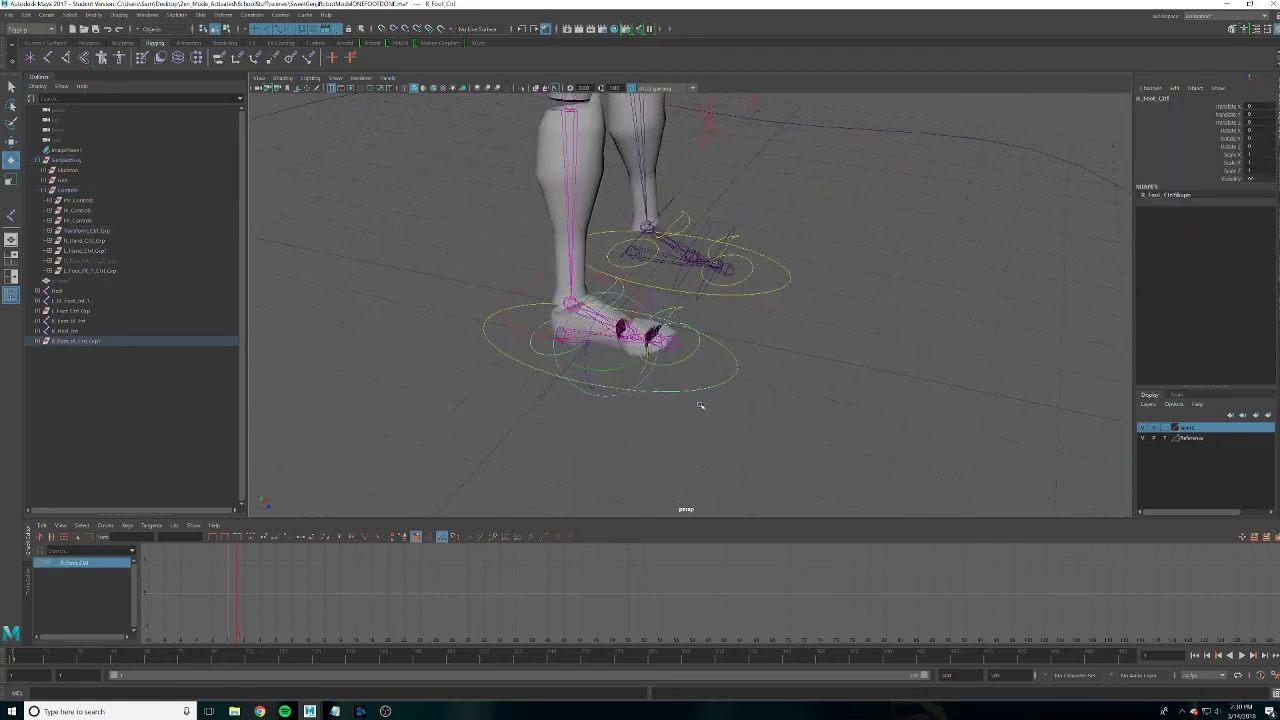
pyautogui.press('w')
pyautogui.moveTo(624, 334); pyautogui.dragTo(546, 276)
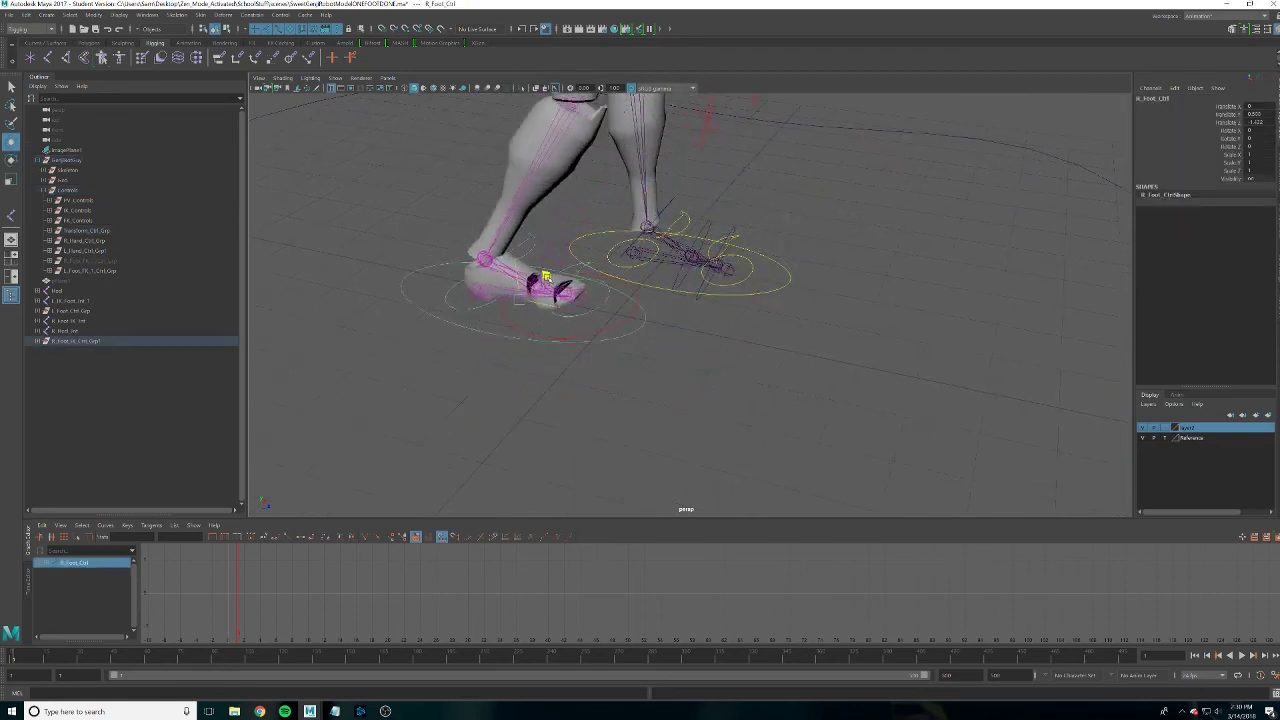
pyautogui.hotkey('ctrl', 'z')
pyautogui.hotkey('ctrl', 'z')
pyautogui.hotkey('ctrl', 'z')
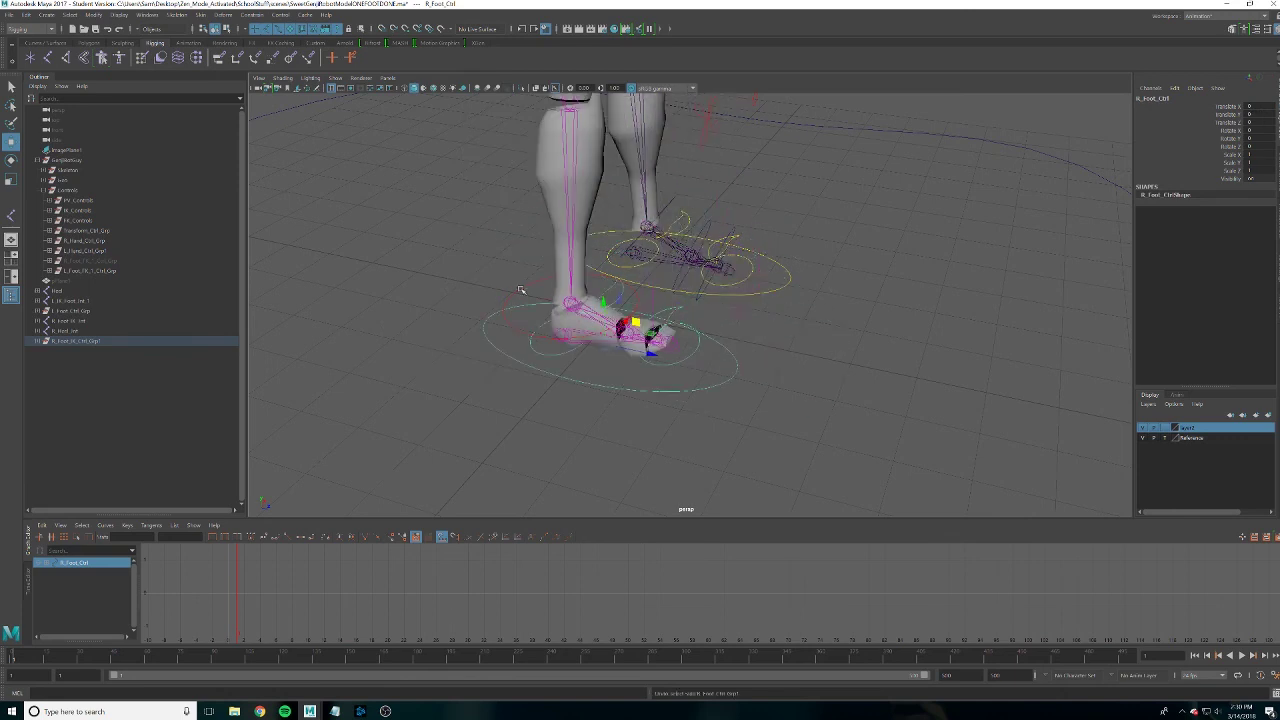
# Toggle visibility of the right leg base IK control and hide the IK foot ring and curves
pyautogui.click(512, 280)
pyautogui.press('h')
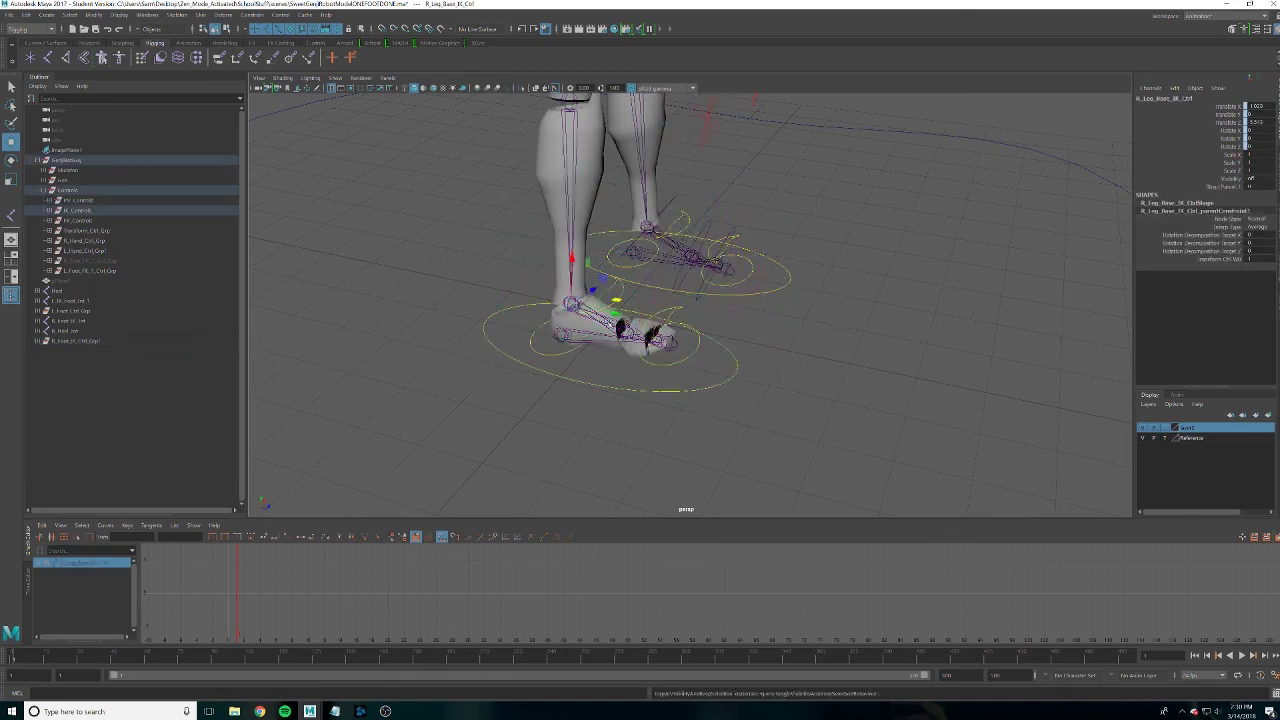
pyautogui.moveTo(813, 259)
pyautogui.keyDown('alt'); pyautogui.mouseDown()
pyautogui.moveTo(818, 308)
pyautogui.moveTo(923, 171)
pyautogui.mouseUp(); pyautogui.keyUp('alt')
pyautogui.click(1097, 218)
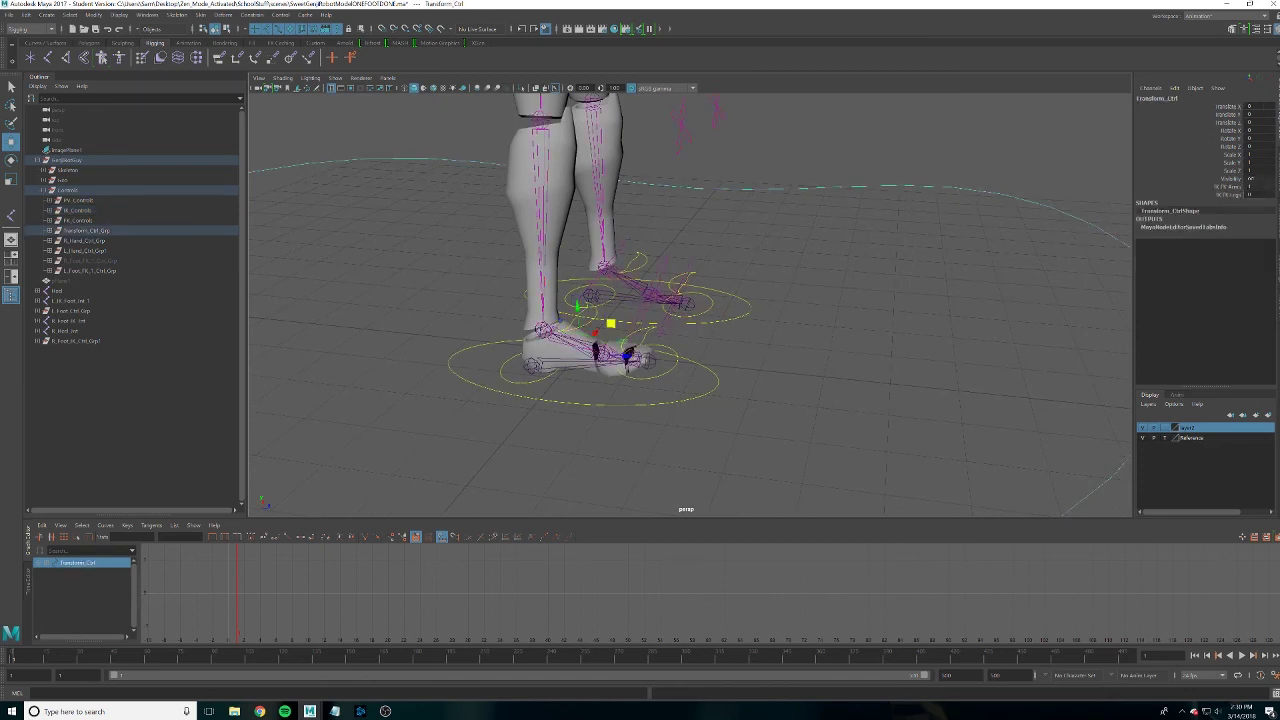
pyautogui.press('h')
pyautogui.click(1061, 263)
# Select the Foot5 mesh, collapse the Controls group in the Outliner, and select the Skeleton group
pyautogui.click(518, 347)
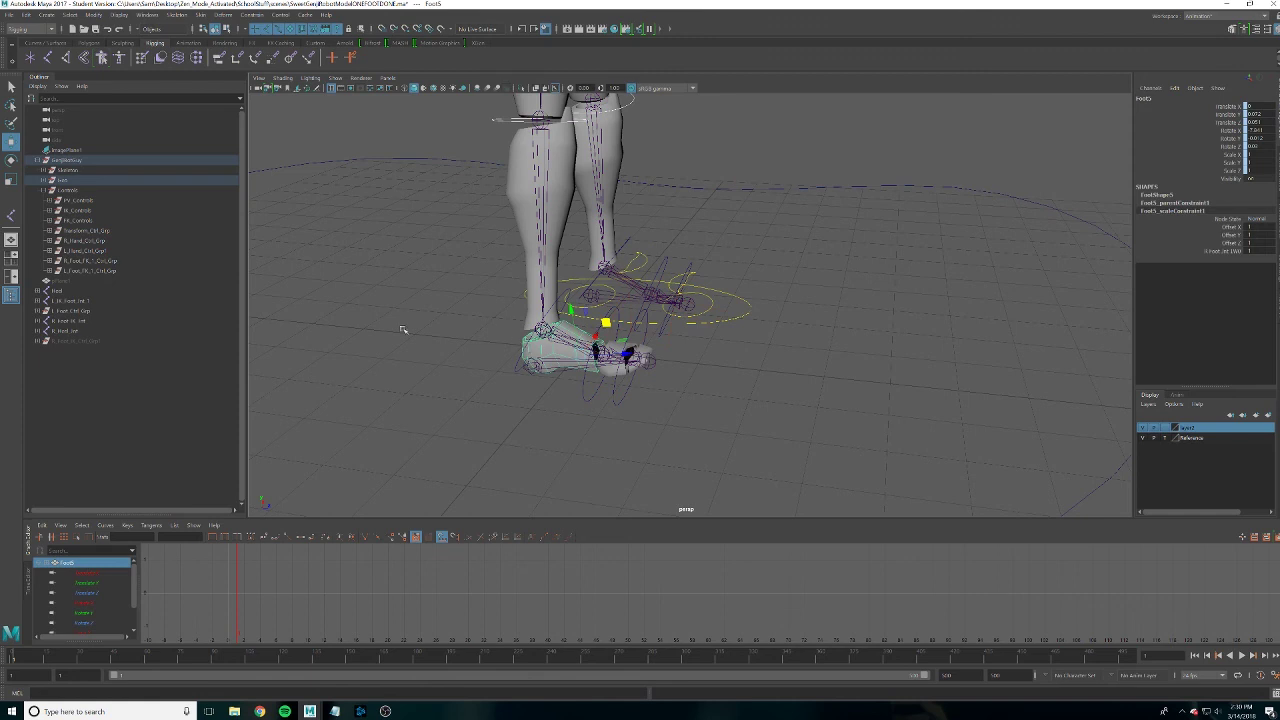
pyautogui.click(43, 190)
pyautogui.click(65, 171)
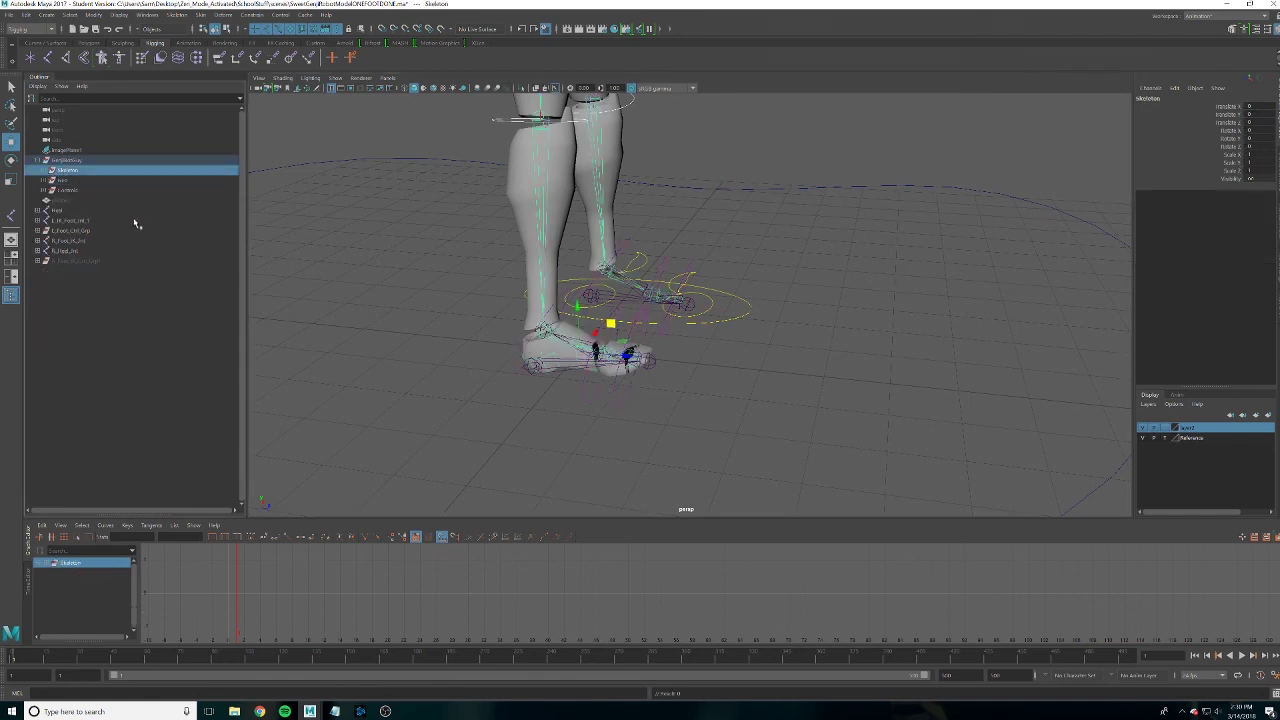
# Rotate R_Foot_1_Ctrl to tip the right foot up, then return it flat
pyautogui.click(64, 250)
pyautogui.click(646, 411)
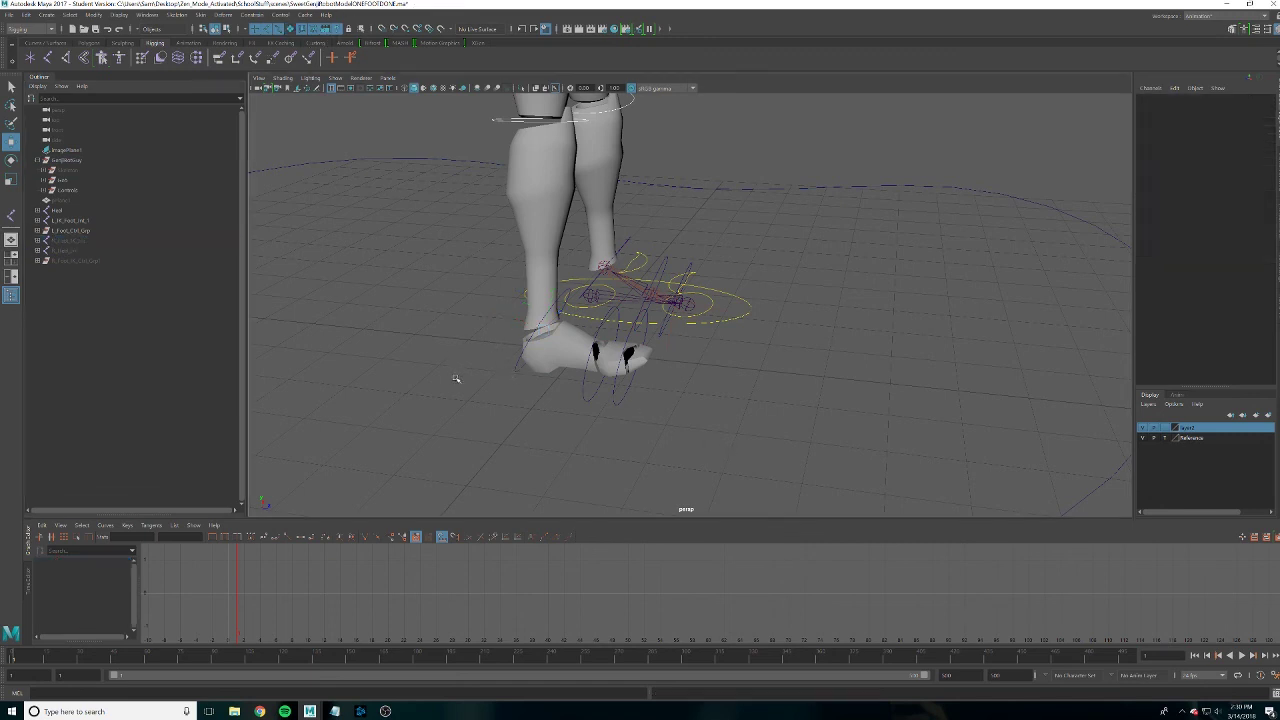
pyautogui.click(515, 375)
pyautogui.press('e')
pyautogui.moveTo(557, 329)
pyautogui.mouseDown()
pyautogui.moveTo(586, 355)
pyautogui.moveTo(851, 366)
pyautogui.mouseUp()
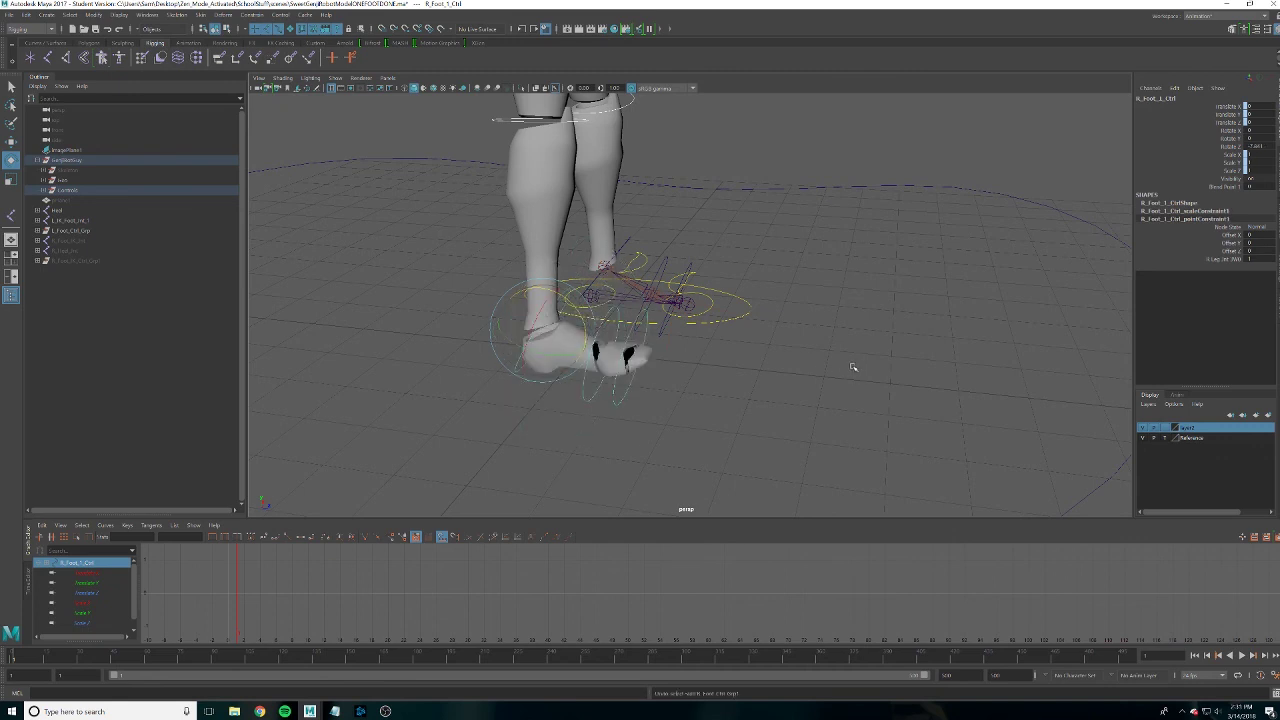
pyautogui.click(851, 366)
# Move R_Foot_Ctrl to lift the right foot up and back
pyautogui.click(1103, 237)
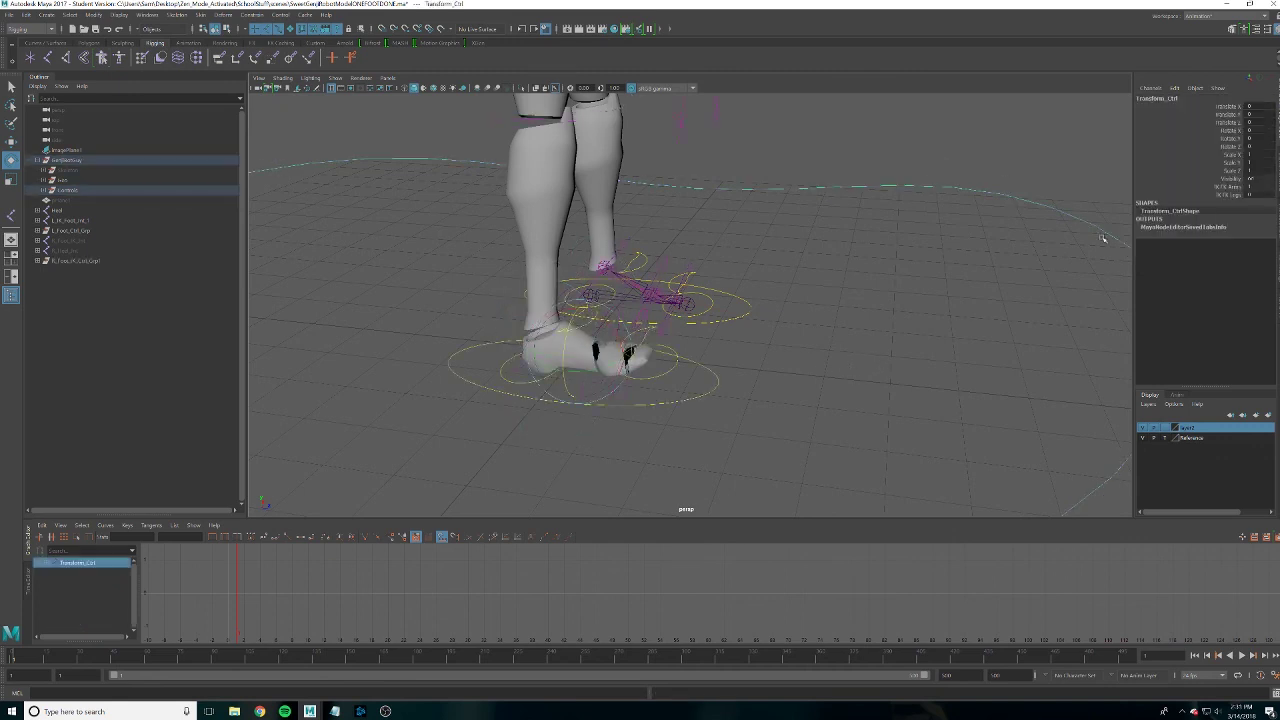
pyautogui.click(704, 396)
pyautogui.press('w')
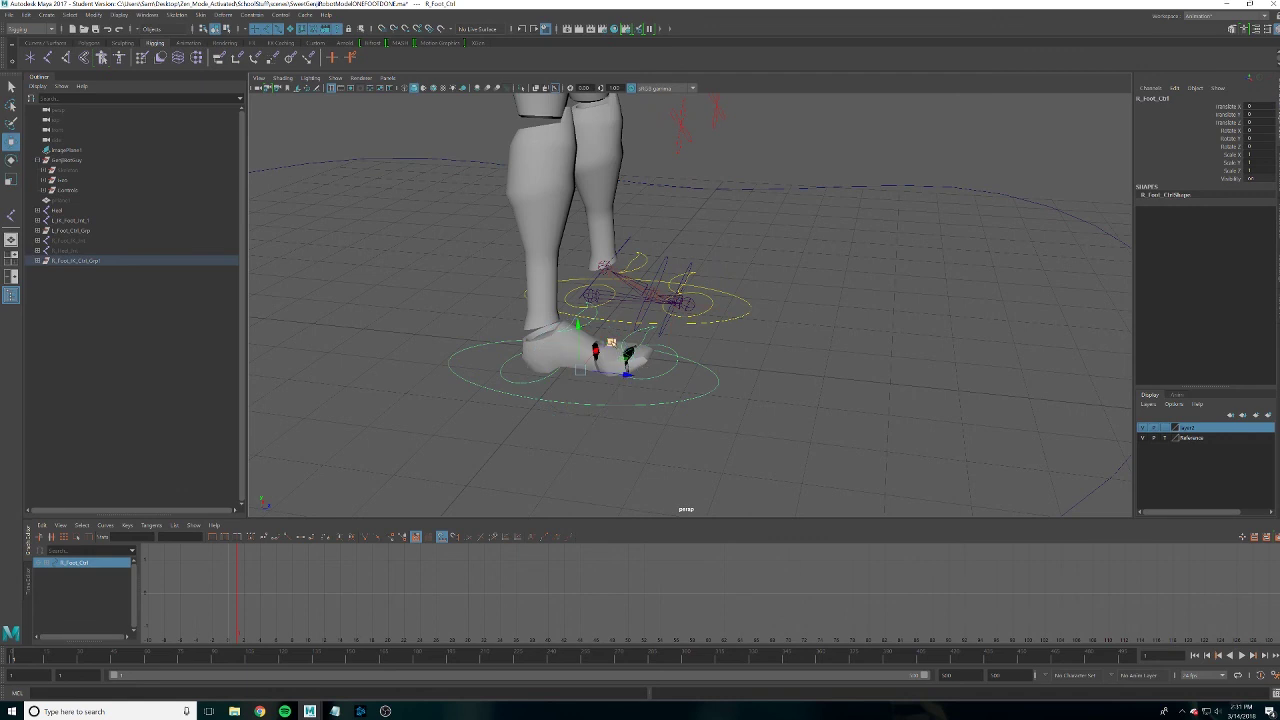
pyautogui.moveTo(609, 357)
pyautogui.mouseDown()
pyautogui.moveTo(766, 231)
pyautogui.moveTo(519, 282)
pyautogui.moveTo(494, 351)
pyautogui.moveTo(508, 365)
pyautogui.moveTo(746, 294)
pyautogui.moveTo(914, 357)
pyautogui.moveTo(837, 257)
pyautogui.moveTo(771, 251)
pyautogui.moveTo(857, 343)
pyautogui.moveTo(766, 270)
pyautogui.moveTo(643, 226)
pyautogui.mouseUp()
# Bring the view around to show the whole character from the front
pyautogui.moveTo(678, 141)
pyautogui.keyDown('alt'); pyautogui.mouseDown()
pyautogui.moveTo(807, 307)
pyautogui.moveTo(795, 333)
pyautogui.mouseUp(); pyautogui.keyUp('alt')
pyautogui.keyDown('alt'); pyautogui.moveTo(795, 333); pyautogui.dragTo(926, 346, button='right'); pyautogui.keyUp('alt')
pyautogui.keyDown('alt'); pyautogui.moveTo(926, 346); pyautogui.dragTo(883, 400, button='middle'); pyautogui.keyUp('alt')
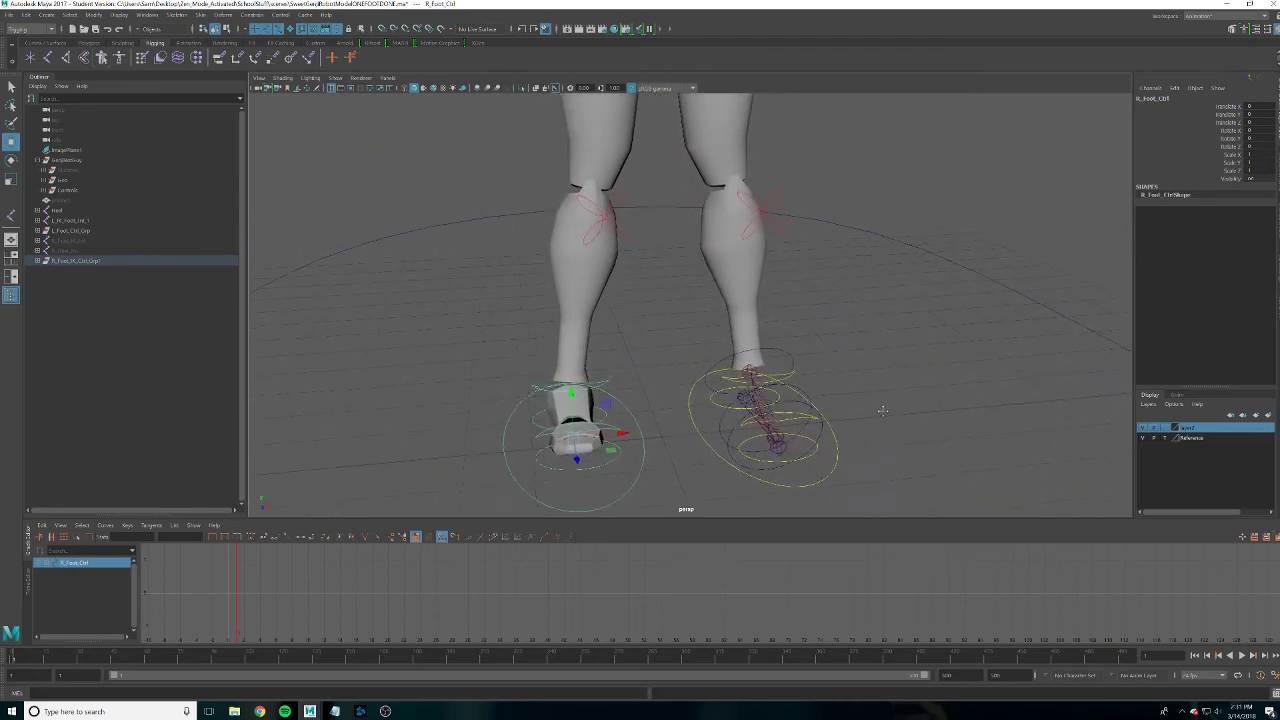
pyautogui.moveTo(875, 352); pyautogui.dragTo(748, 478)
pyautogui.click(923, 374)
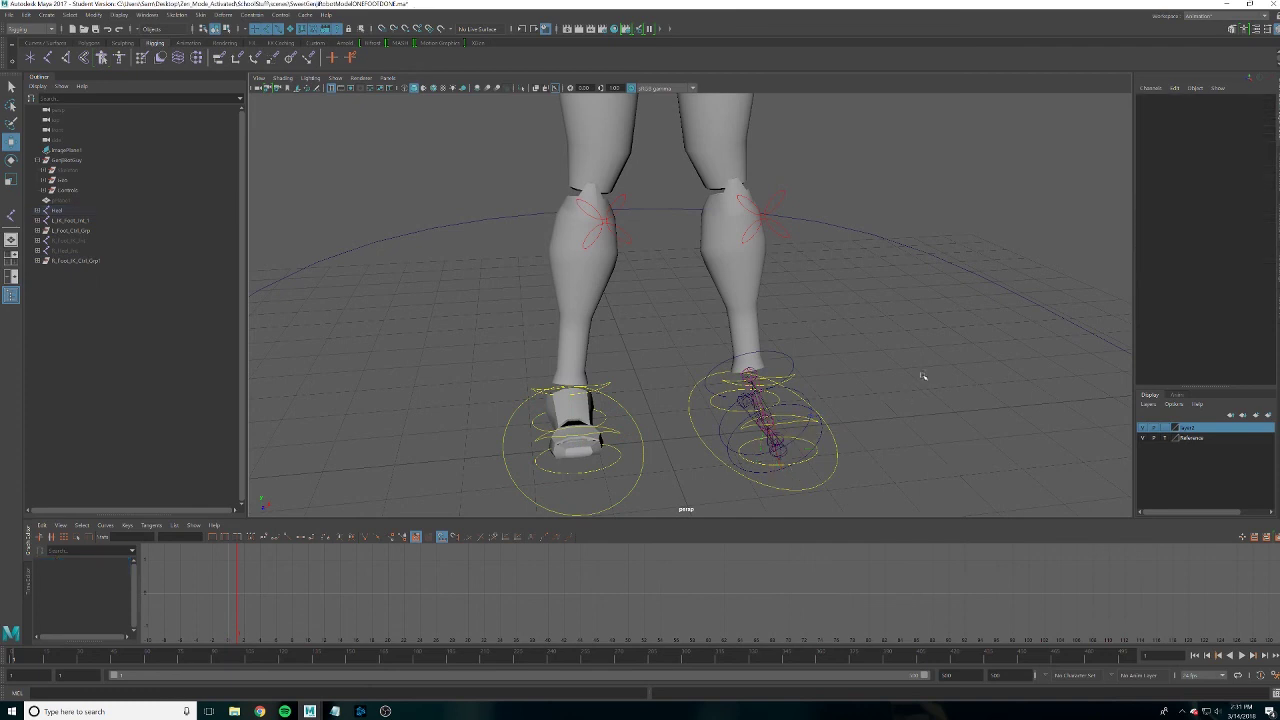
pyautogui.moveTo(923, 374)
pyautogui.keyDown('alt'); pyautogui.mouseDown()
pyautogui.moveTo(824, 360)
pyautogui.moveTo(812, 394)
pyautogui.mouseUp(); pyautogui.keyUp('alt')
pyautogui.keyDown('alt'); pyautogui.moveTo(812, 394); pyautogui.dragTo(781, 412, button='right'); pyautogui.keyUp('alt')
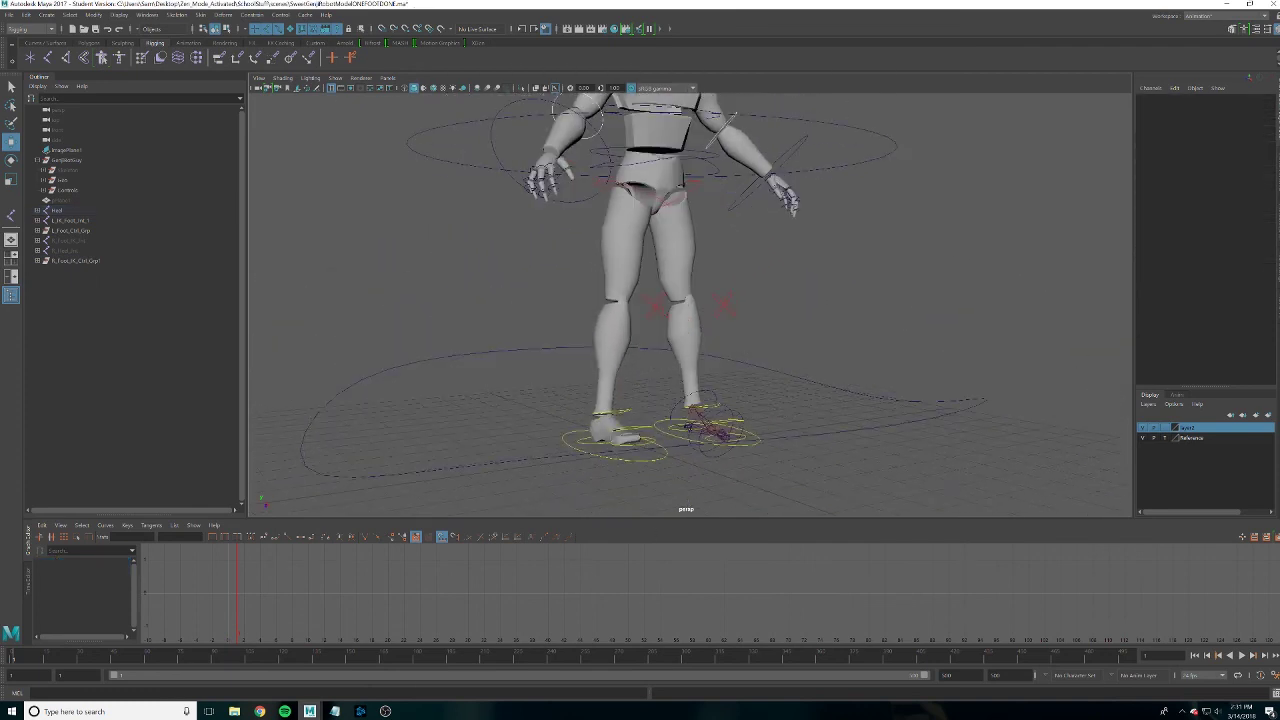